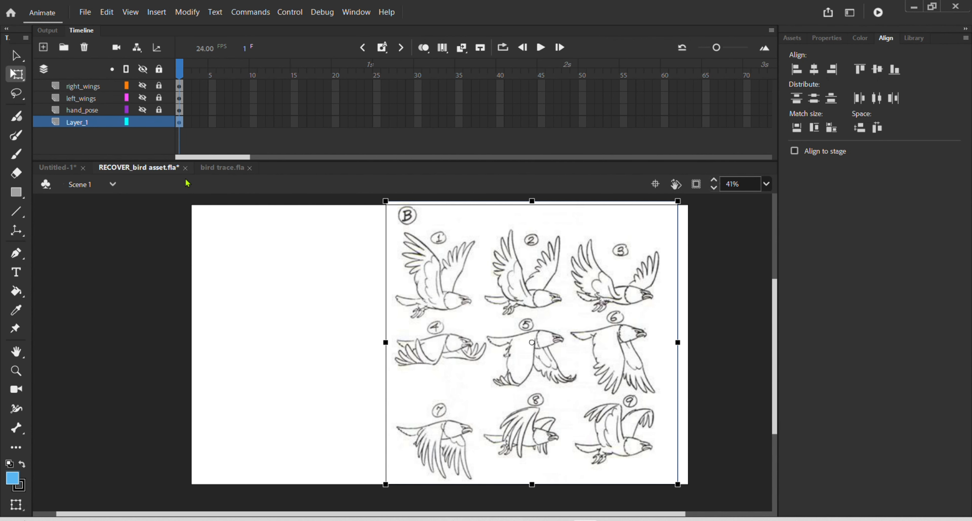
Step: Switch to the Untitled-1 document and add a new layer named "refrence" above Layer_1
click(58, 168)
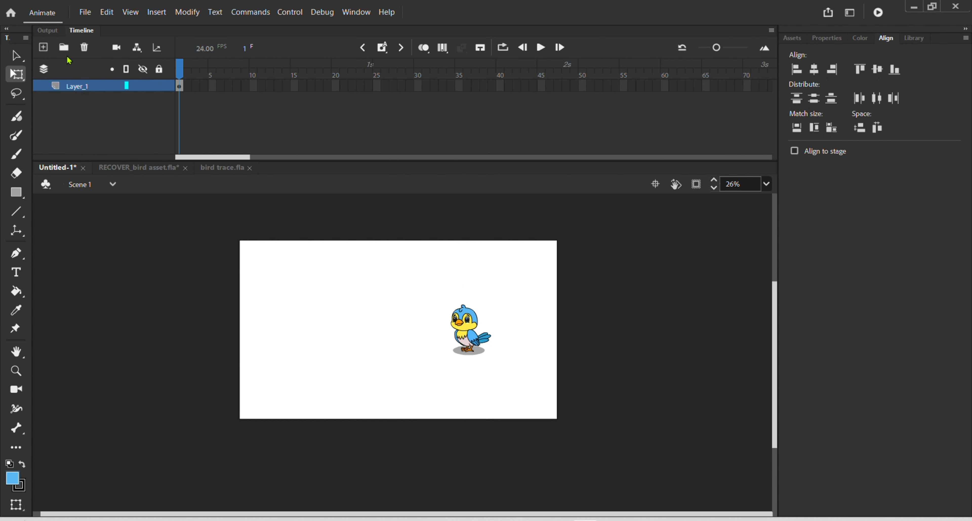
click(43, 47)
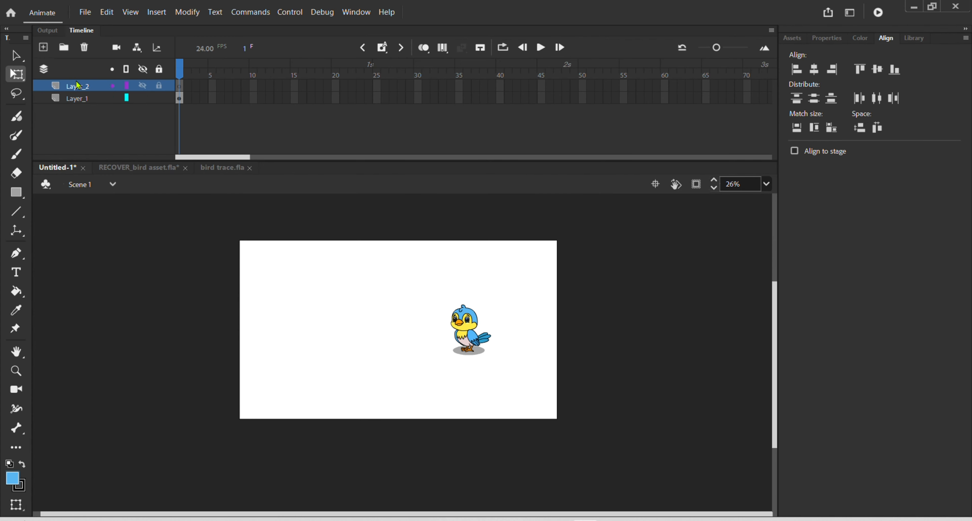
click(87, 91)
double_click(87, 91)
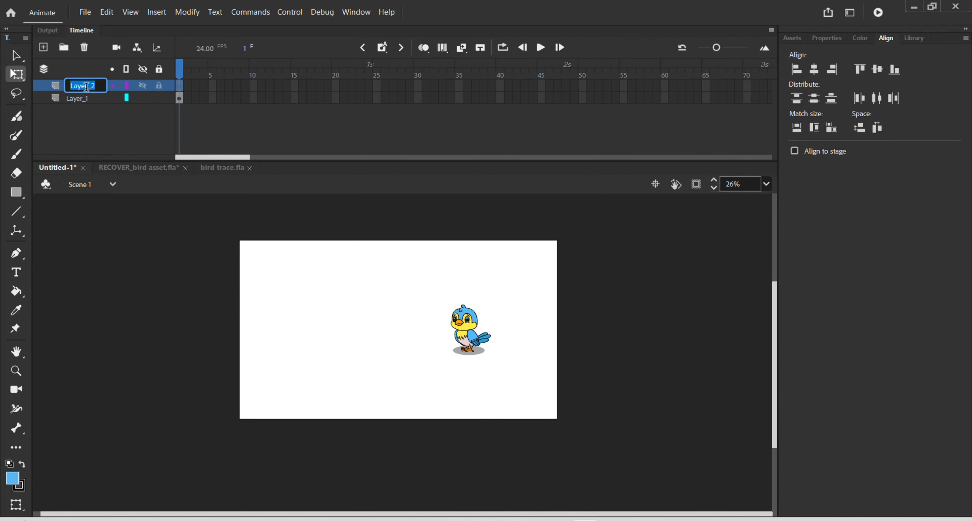
text(refrence)
key(Return)
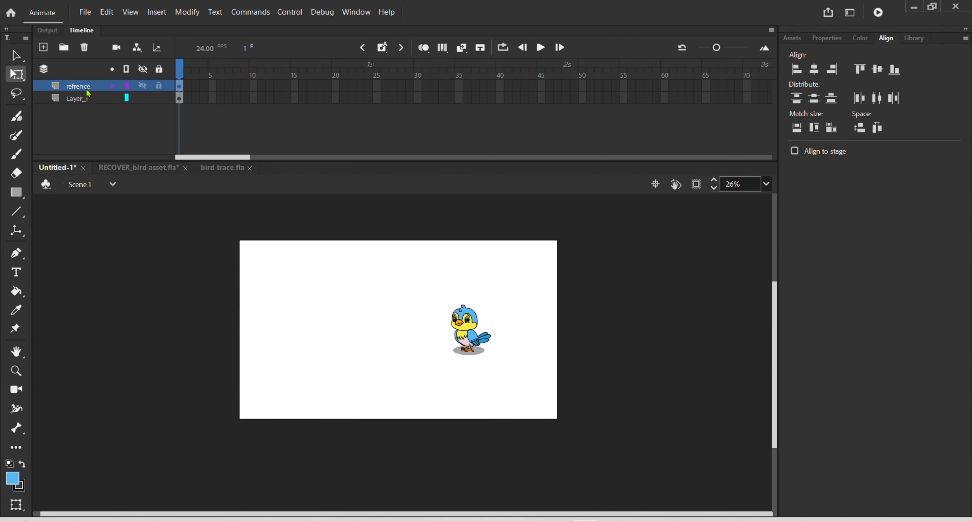
Step: Paste the bird flight reference sheet, scale it down, and place it on the empty side of the stage beside the bird
key(ctrl+v)
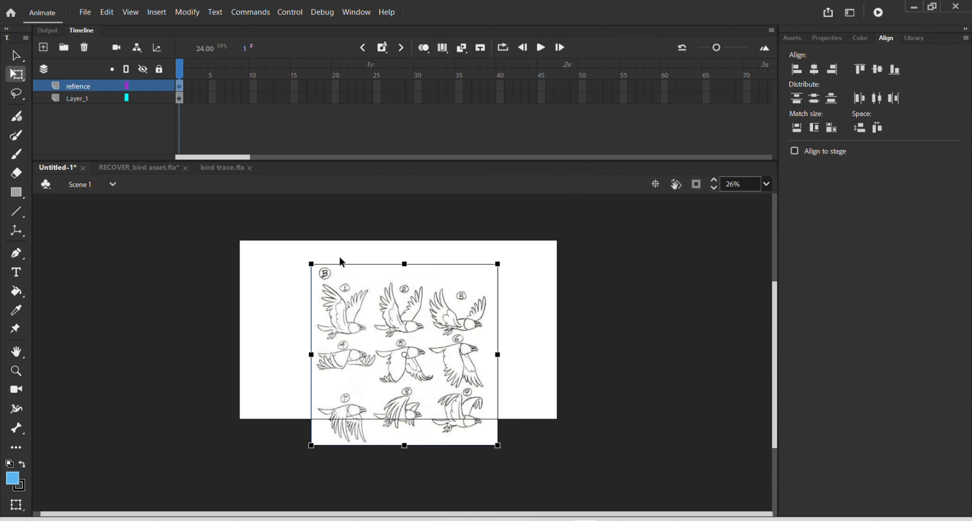
drag(375, 328, 312, 303)
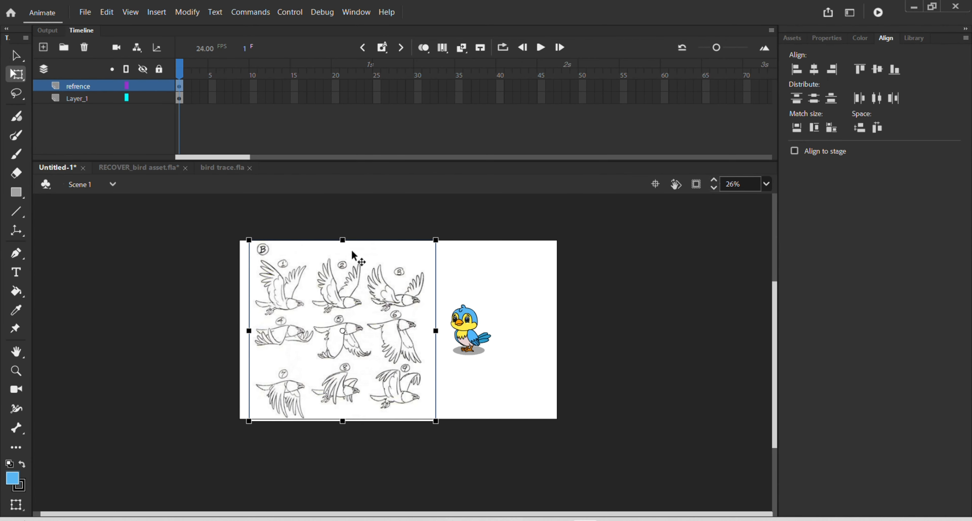
drag(435, 241, 419, 271)
mouse_move(376, 332)
mouse_down()
mouse_move(362, 320)
mouse_move(370, 318)
mouse_up()
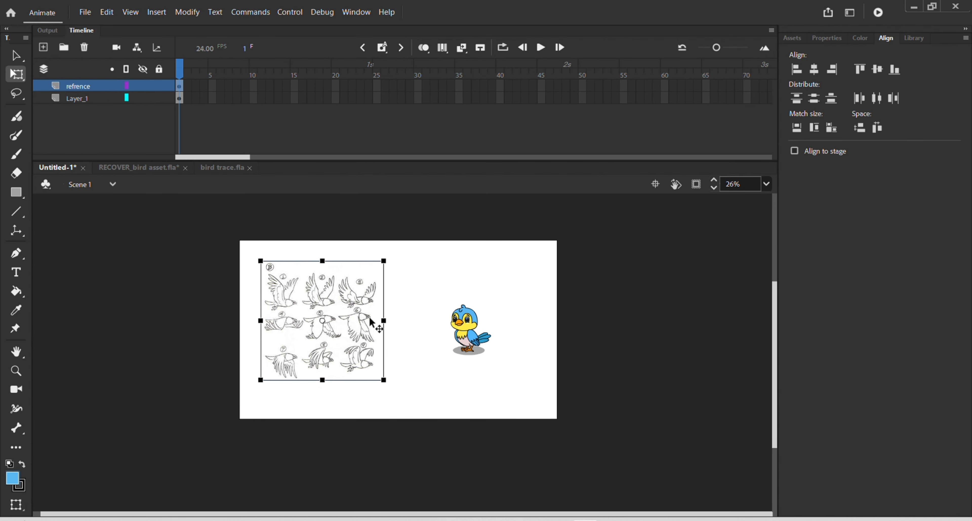
click(406, 324)
scroll(466, 369, up, 4)
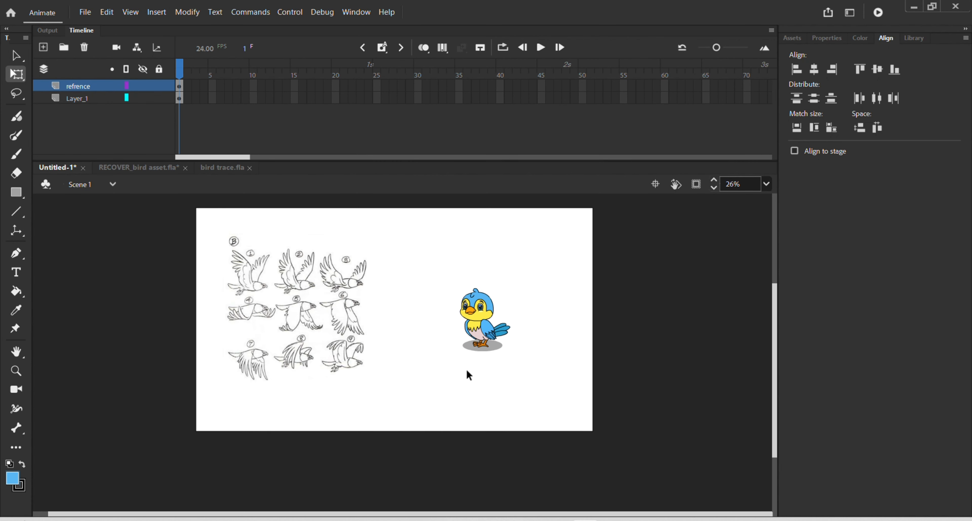
Step: Lock the refrence layer and distribute the bird symbol to its own layer
click(159, 86)
right_click(490, 320)
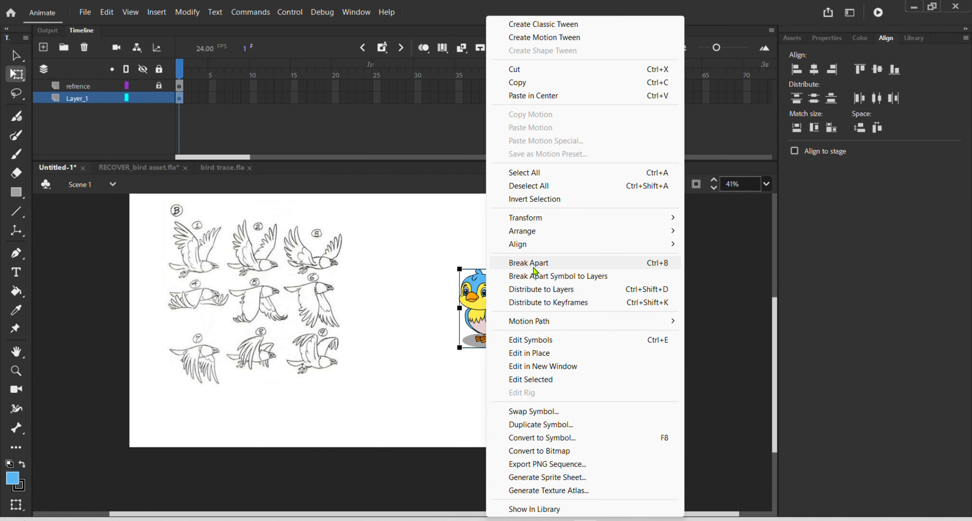
click(565, 291)
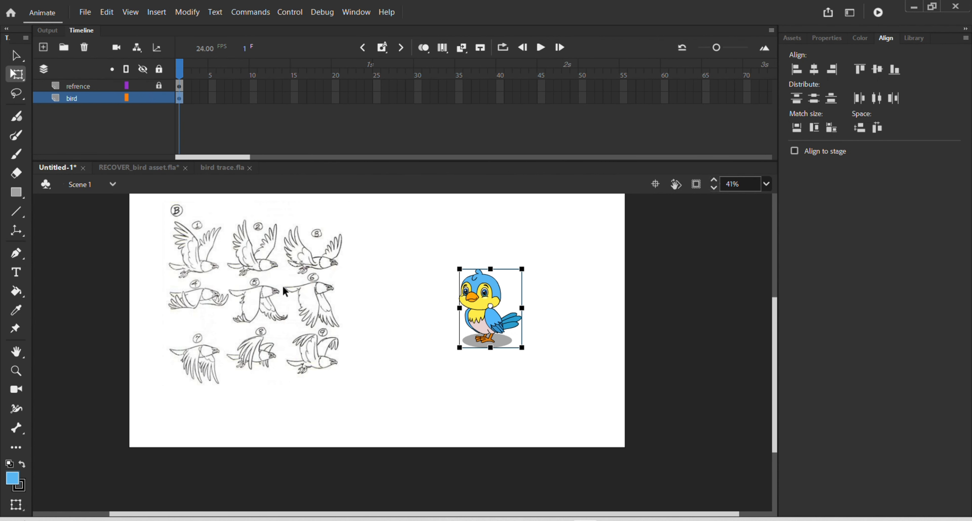
Step: Flip the bird horizontally and move it nearer to the reference sketches
scroll(300, 230, up, 2)
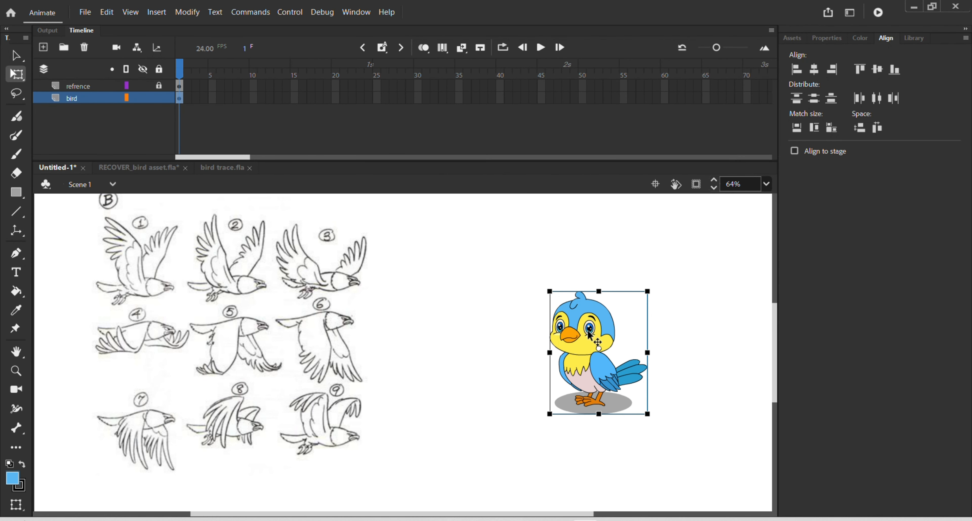
right_click(590, 336)
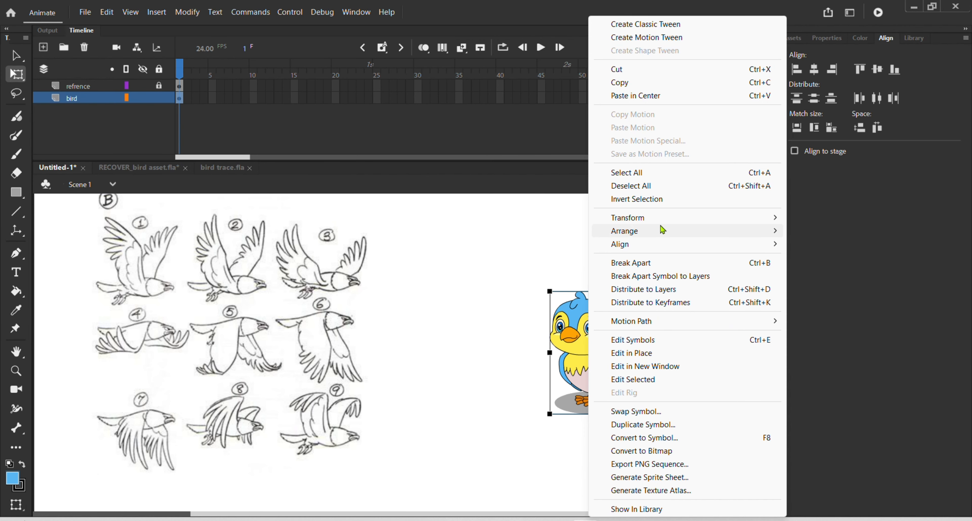
mouse_move(662, 218)
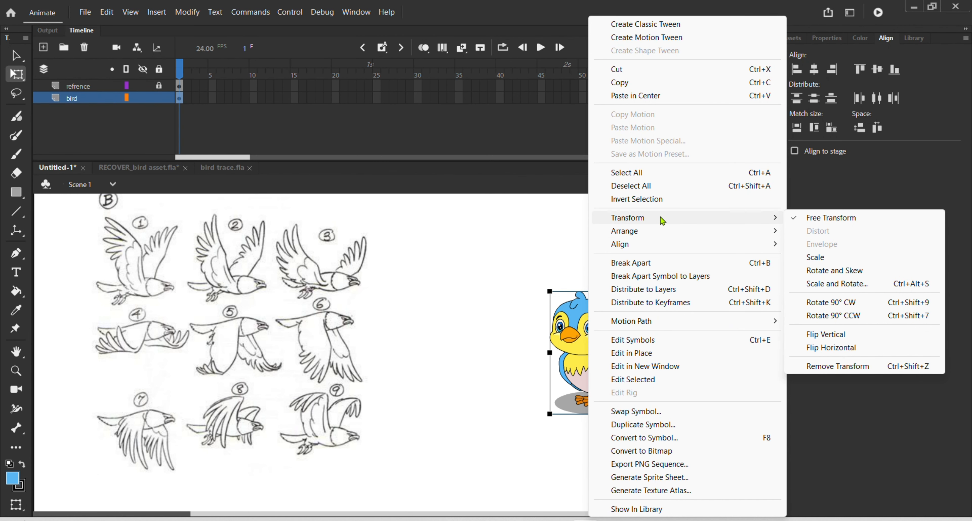
click(845, 347)
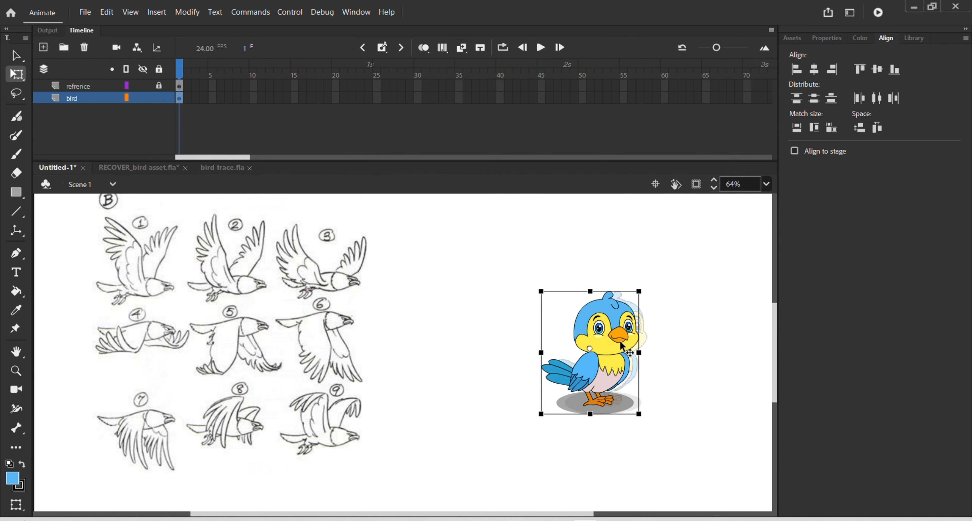
drag(623, 345, 530, 317)
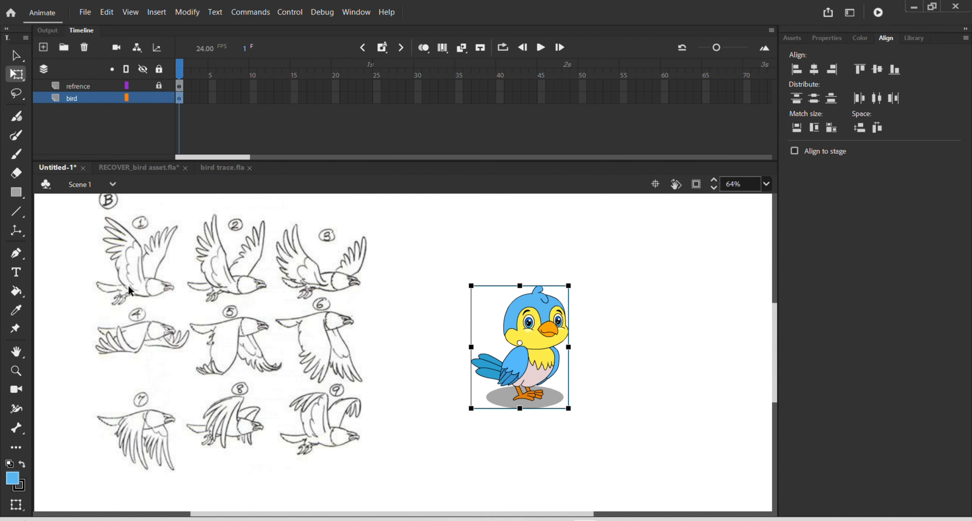
Step: Open the bird symbol for editing in place and delete the grey shadow together with its shadow layer
scroll(145, 284, up, 1)
scroll(147, 290, up, 2)
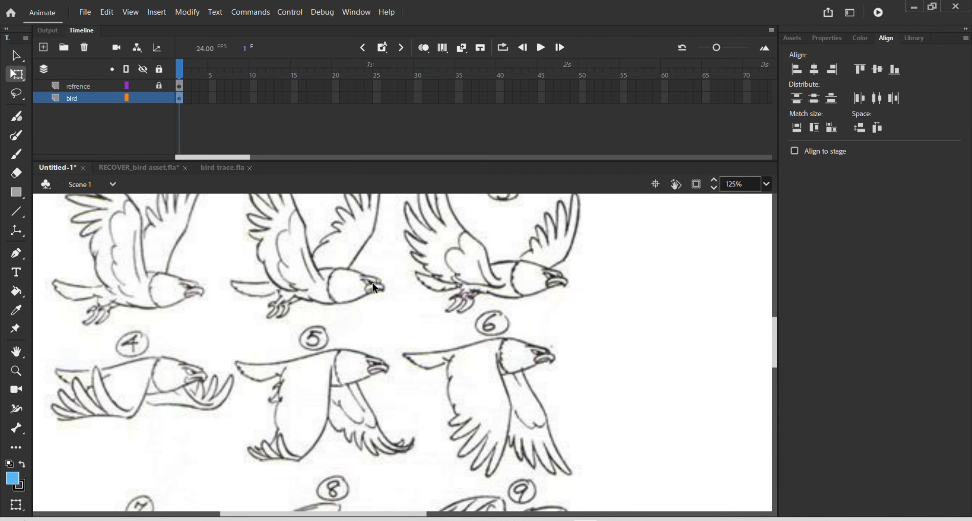
scroll(666, 349, down, 3)
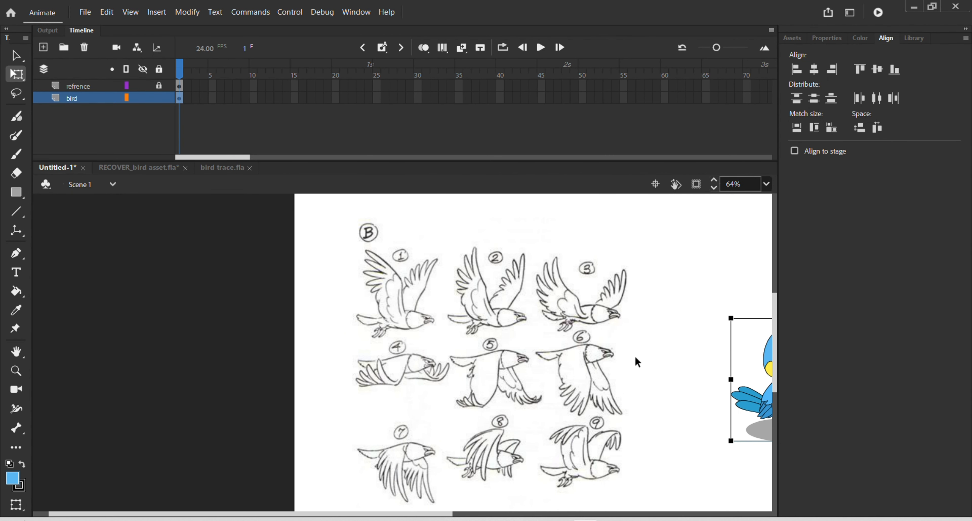
mouse_move(631, 372)
mouse_down()
mouse_move(399, 301)
mouse_move(388, 321)
mouse_up()
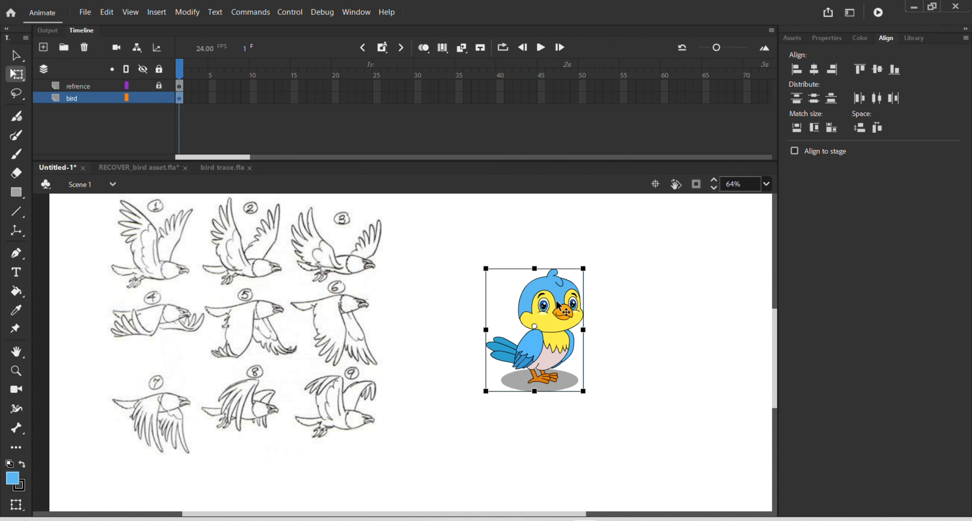
scroll(559, 307, up, 2)
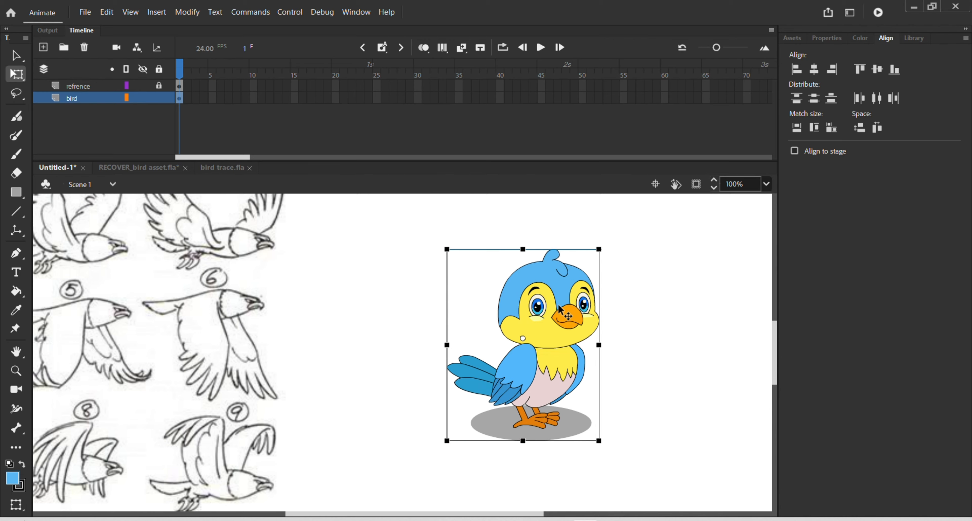
double_click(560, 354)
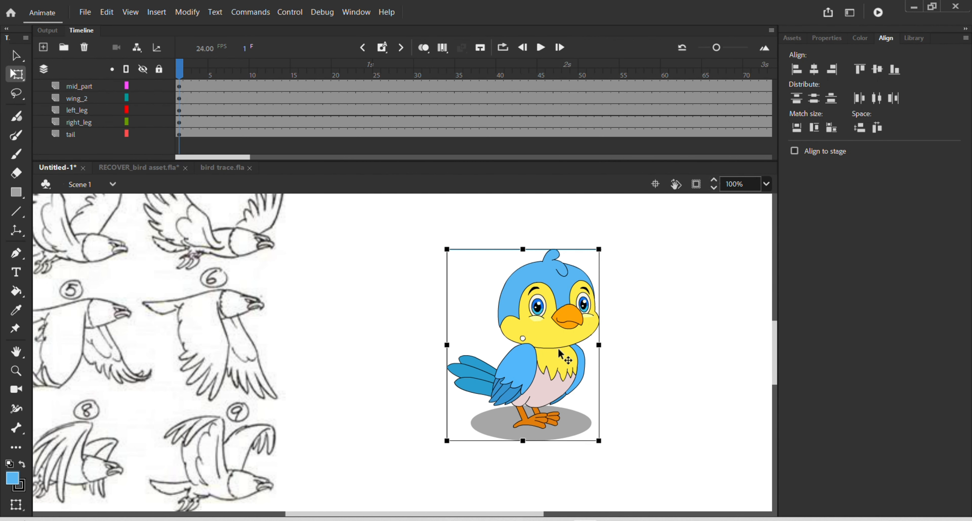
click(565, 437)
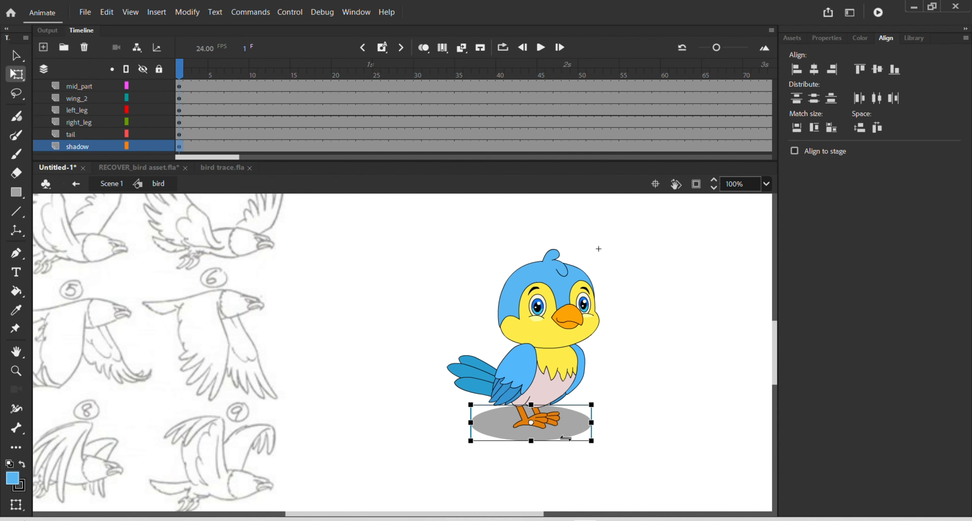
key(Delete)
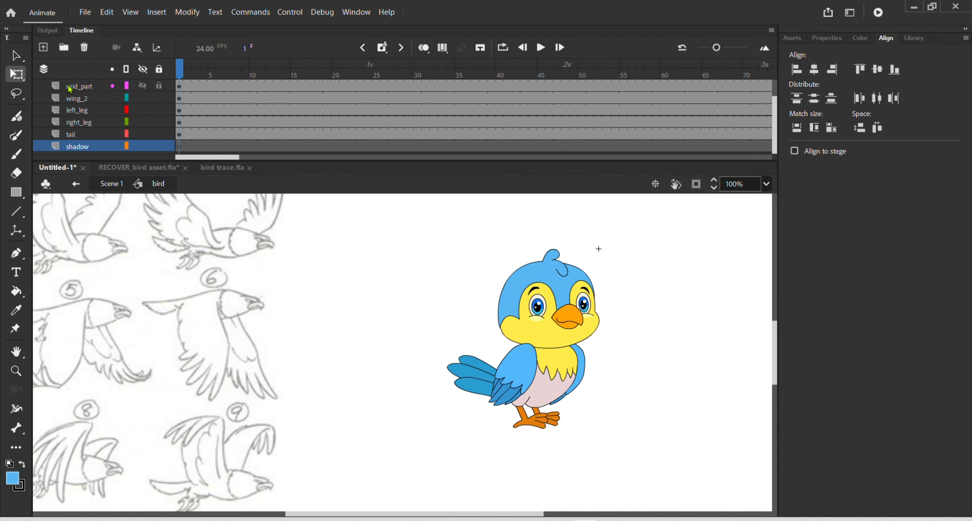
click(90, 45)
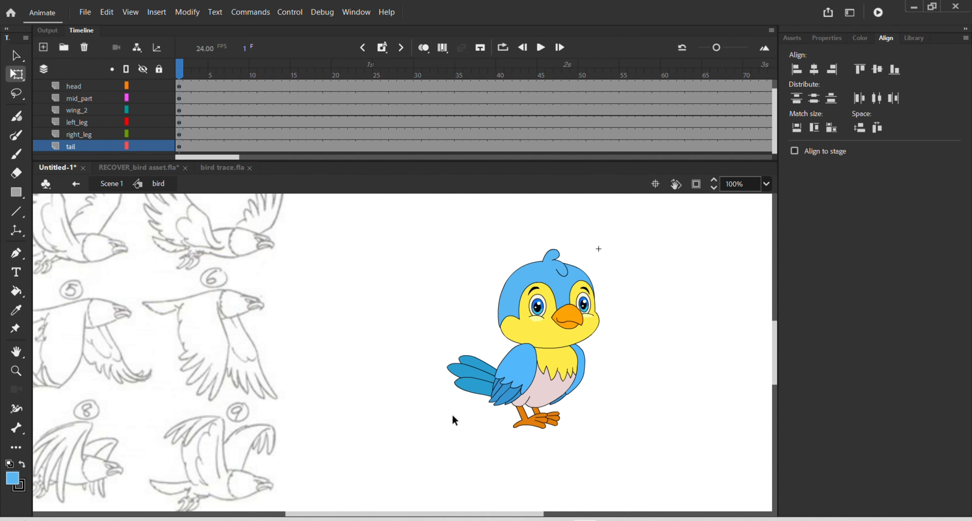
Step: Return to Scene 1 and move the bird closer to the reference sketches
scroll(524, 339, up, 1)
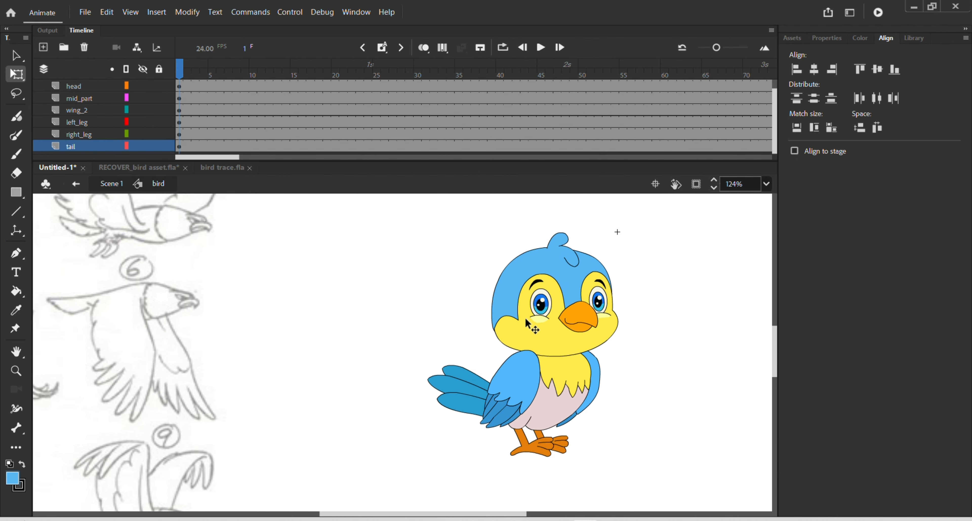
double_click(625, 388)
drag(573, 390, 455, 374)
mouse_move(524, 362)
mouse_down()
mouse_move(596, 402)
mouse_move(645, 399)
mouse_up()
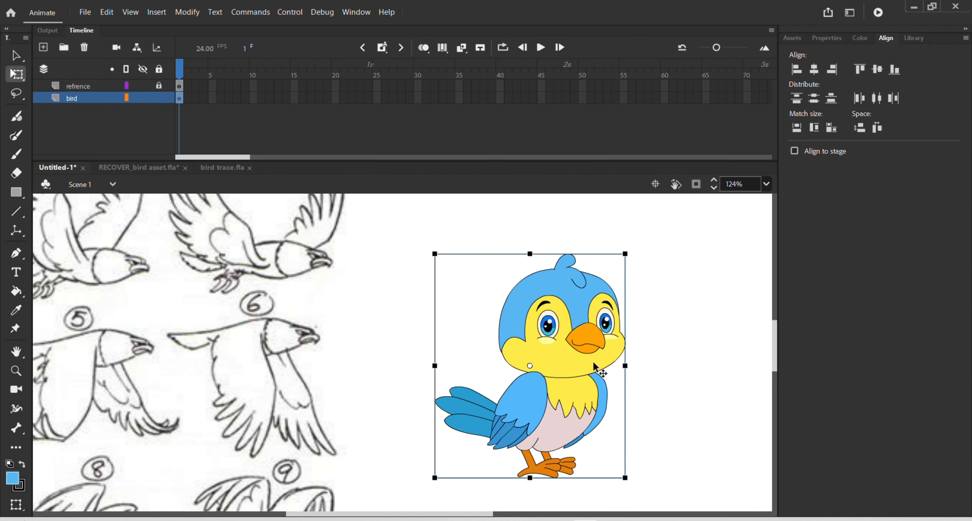
click(660, 321)
click(596, 332)
Step: Inside the bird symbol, shift the torso, wings, legs and tail together backward and slightly up behind the head
double_click(572, 415)
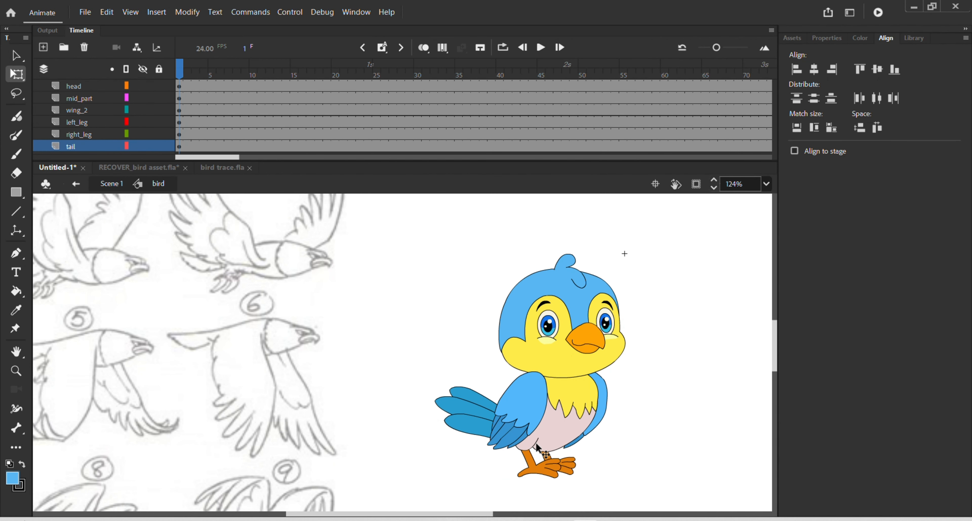
click(543, 415)
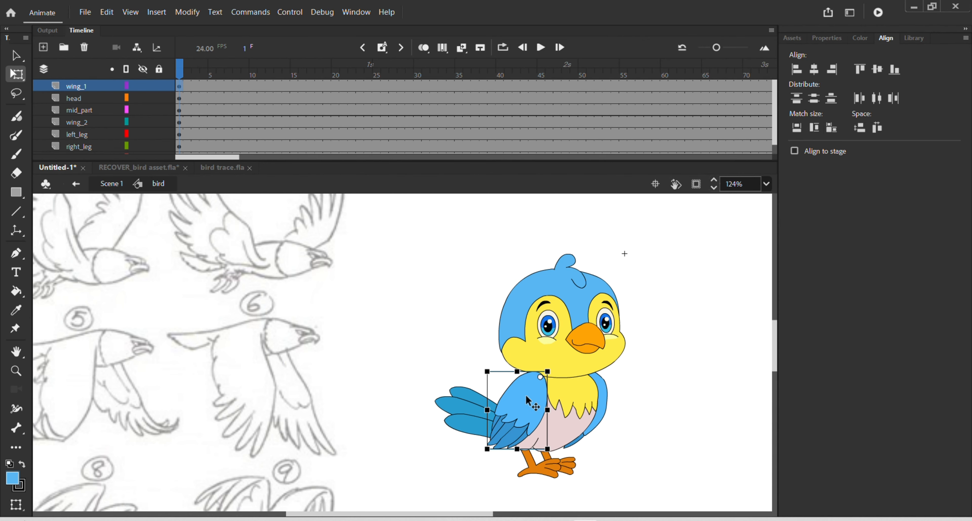
drag(411, 398, 628, 503)
drag(566, 413, 720, 411)
key(ctrl+z)
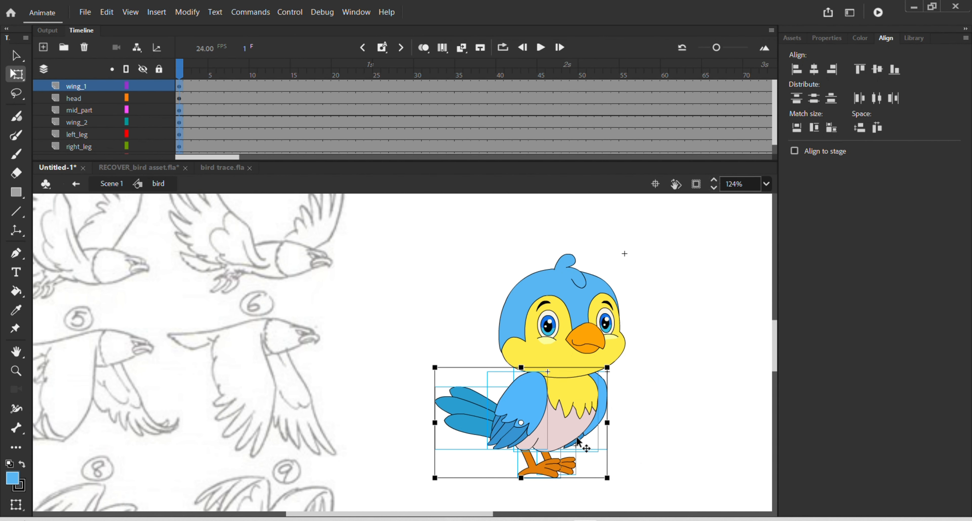
drag(563, 437, 506, 412)
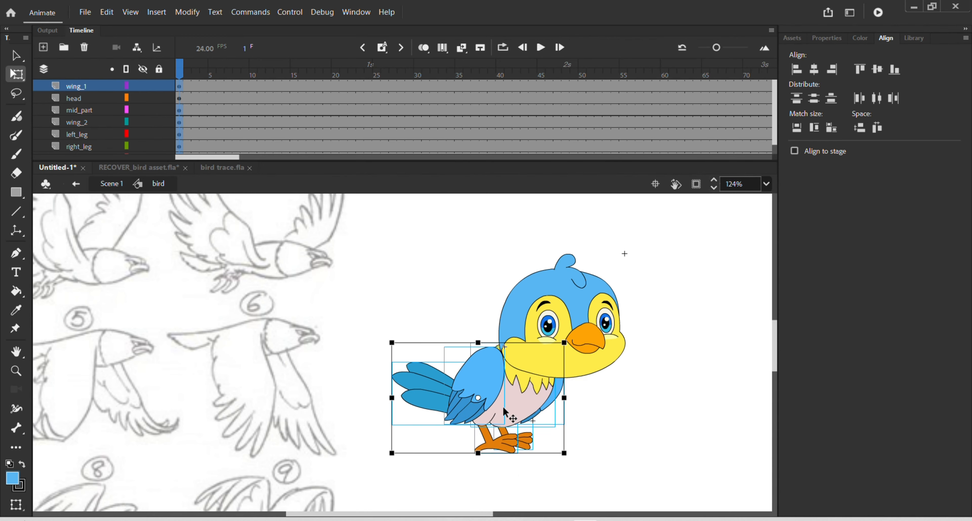
click(445, 297)
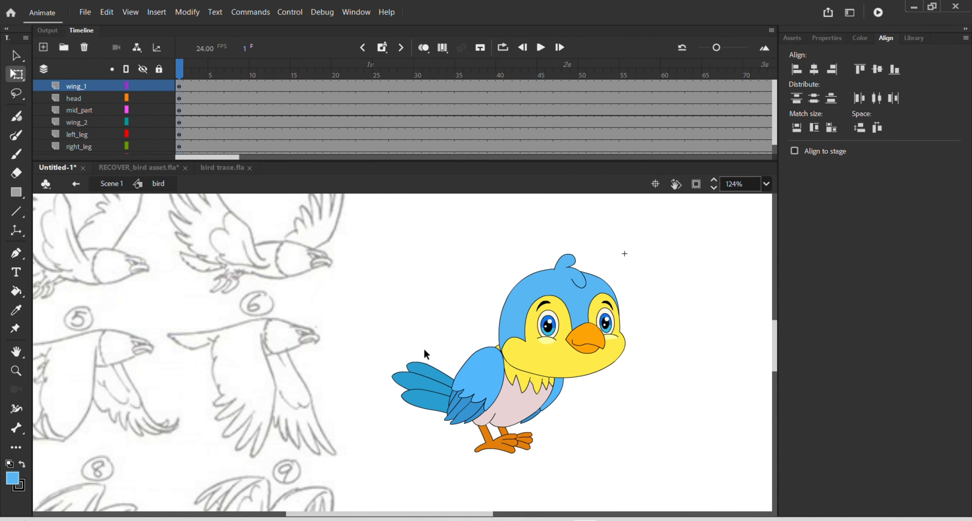
Step: Rotate the tail down until it is roughly horizontal, and lower the head slightly forward over the body
click(412, 379)
drag(385, 428, 374, 458)
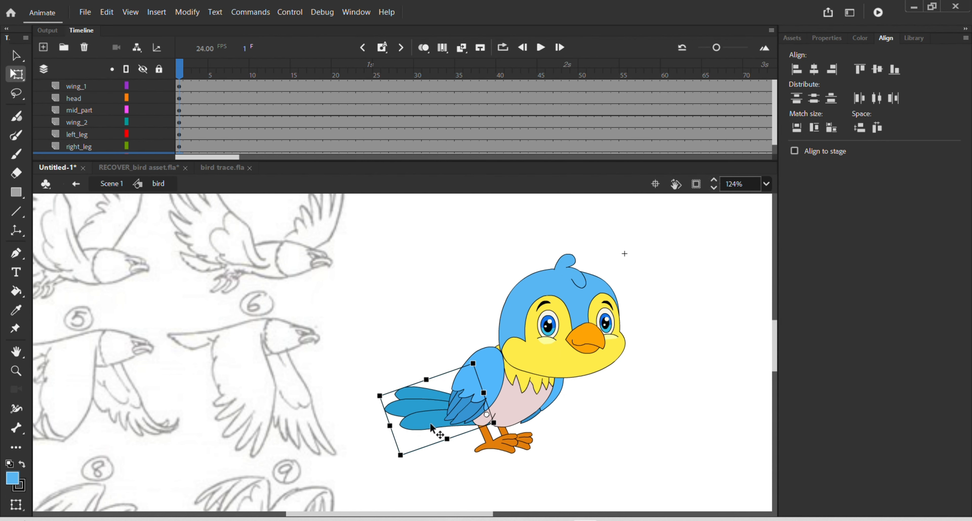
click(569, 341)
drag(570, 342, 573, 365)
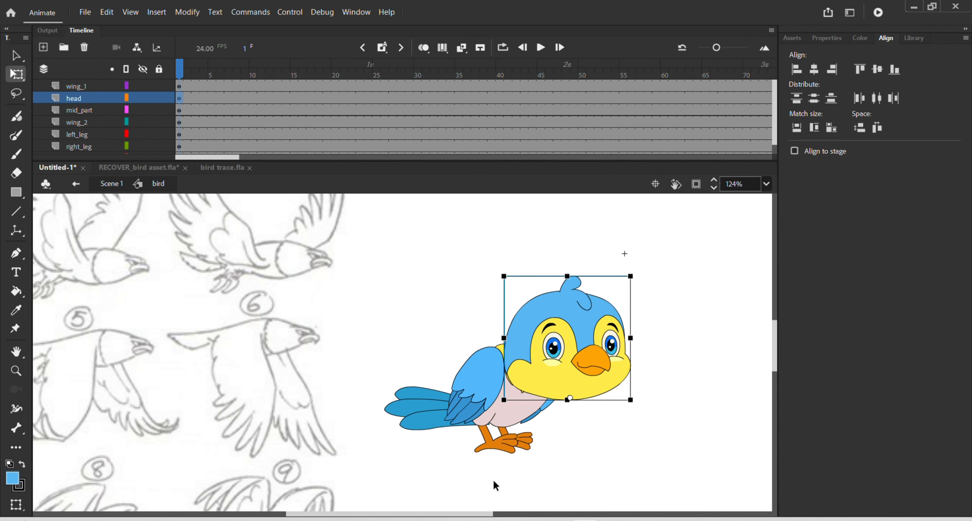
Step: Rotate both legs so the feet point down, and move the left leg back toward the tail
click(501, 449)
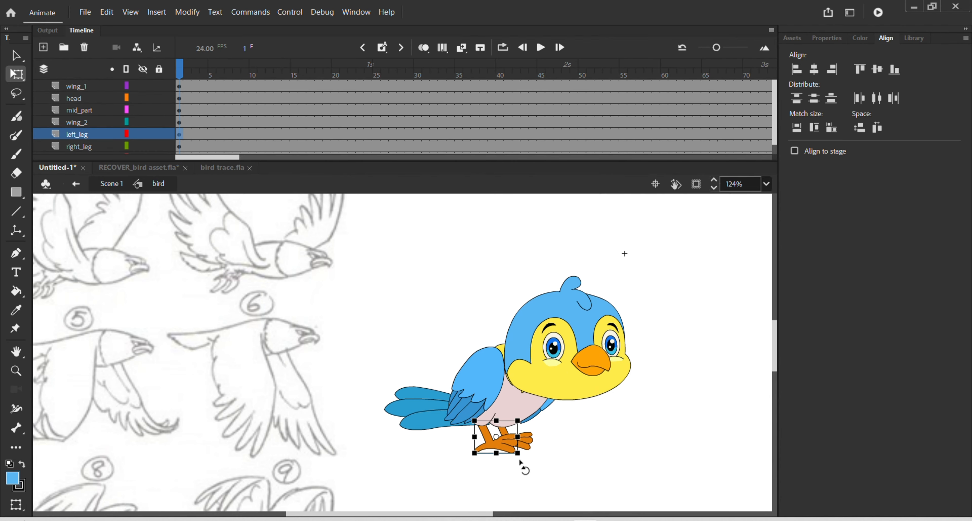
drag(524, 463, 485, 475)
drag(487, 444, 465, 448)
click(515, 440)
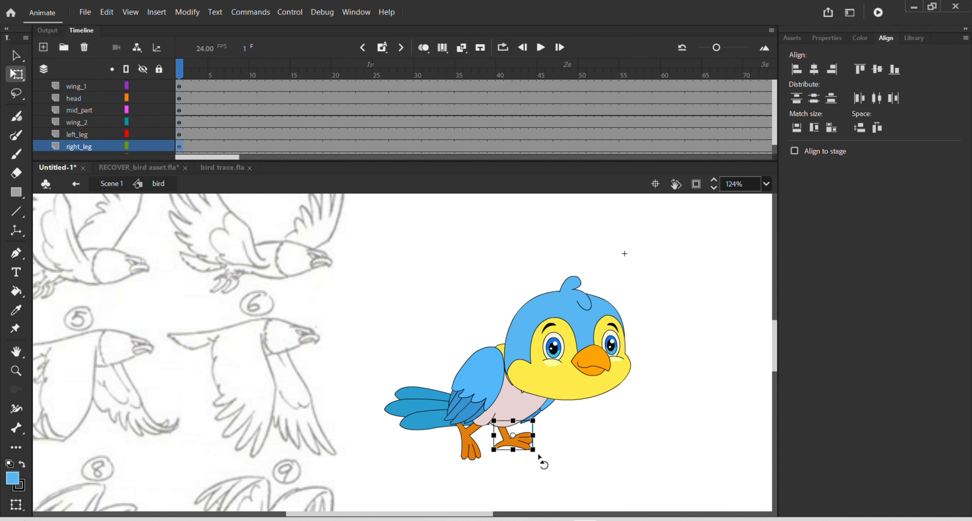
drag(543, 460, 491, 452)
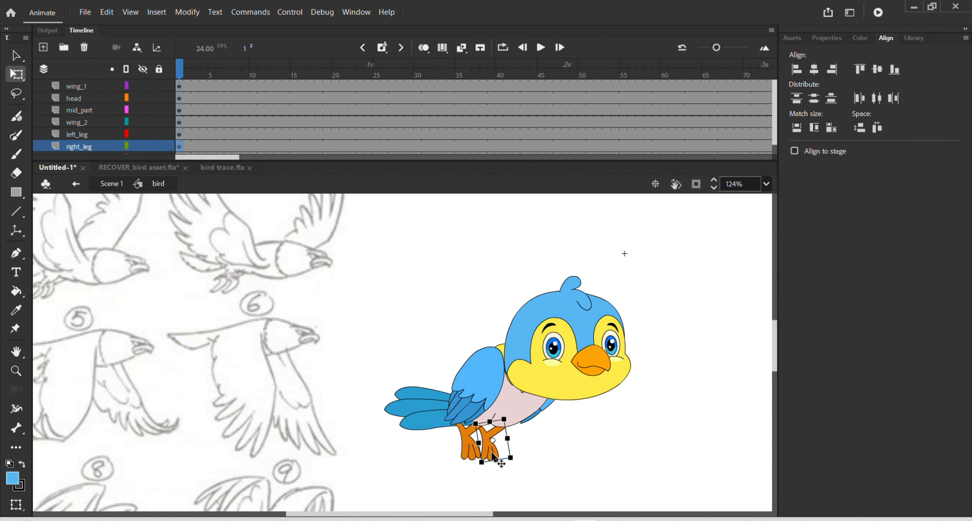
Step: Lower the head slightly, rotate the torso, wings, legs and tail together slightly clockwise, and shift them back and up behind the head
click(570, 372)
mouse_move(571, 373)
mouse_down()
mouse_move(562, 371)
mouse_move(572, 376)
mouse_up()
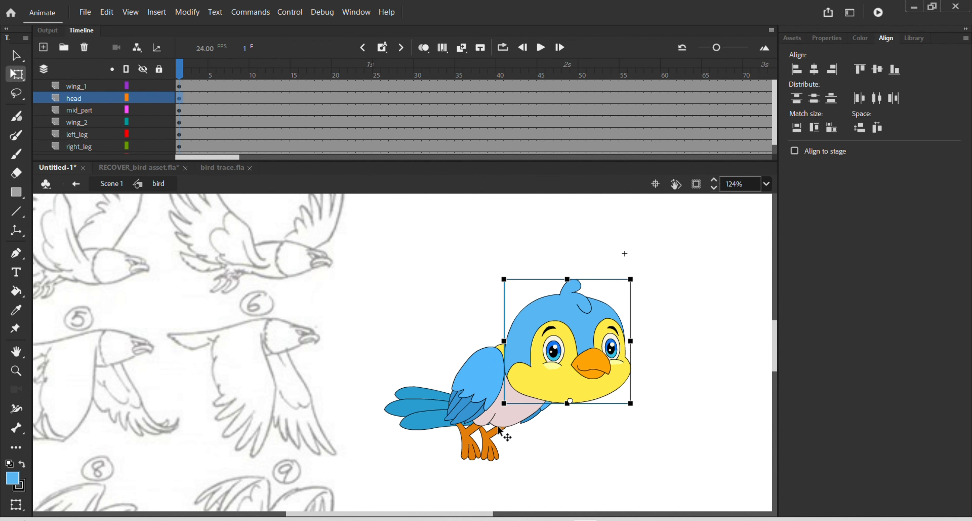
drag(385, 372, 492, 464)
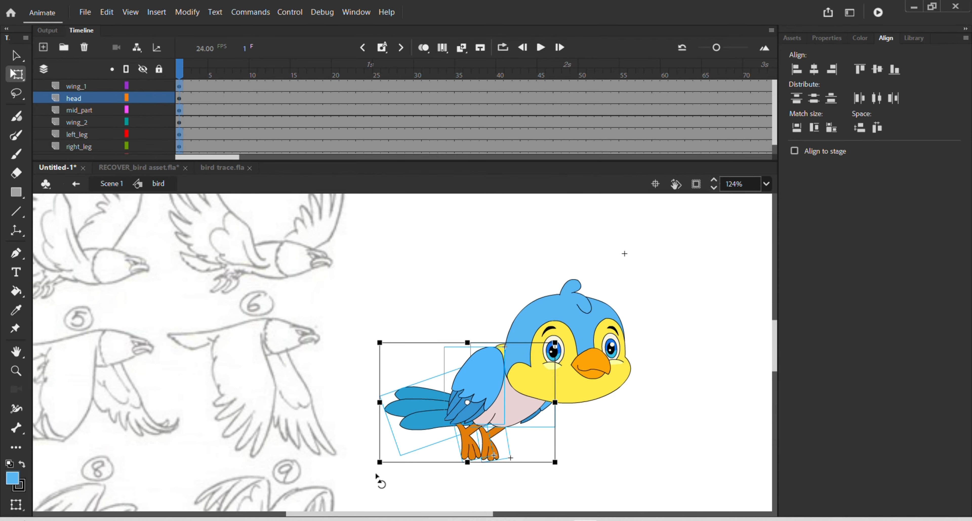
drag(378, 476, 358, 464)
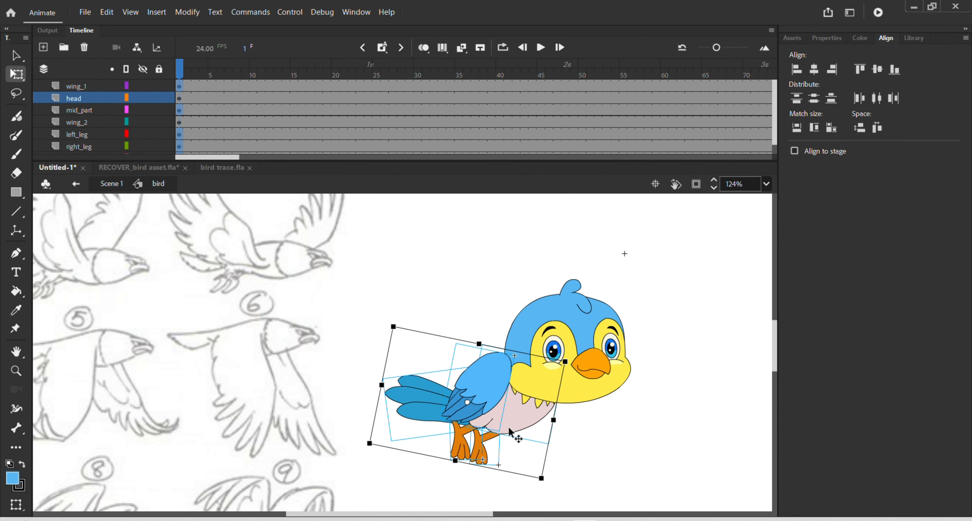
drag(515, 433, 500, 422)
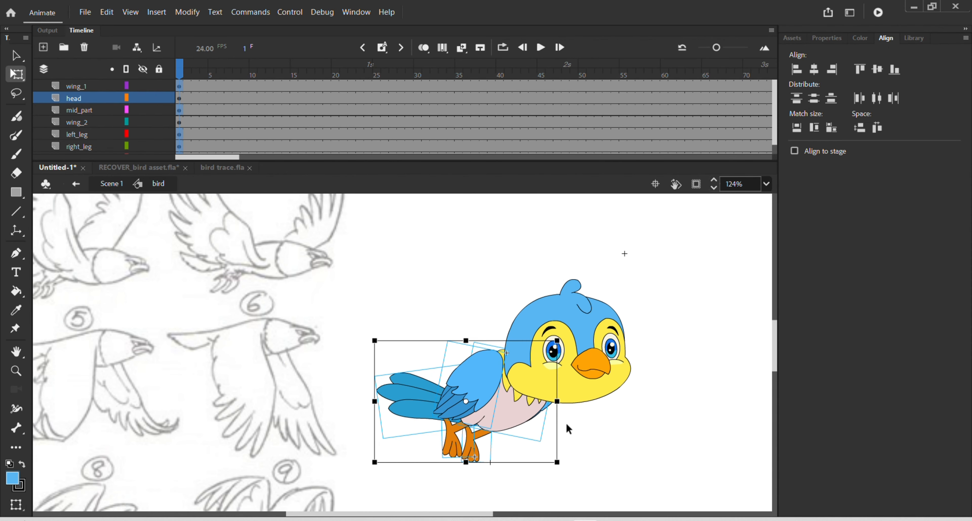
click(586, 433)
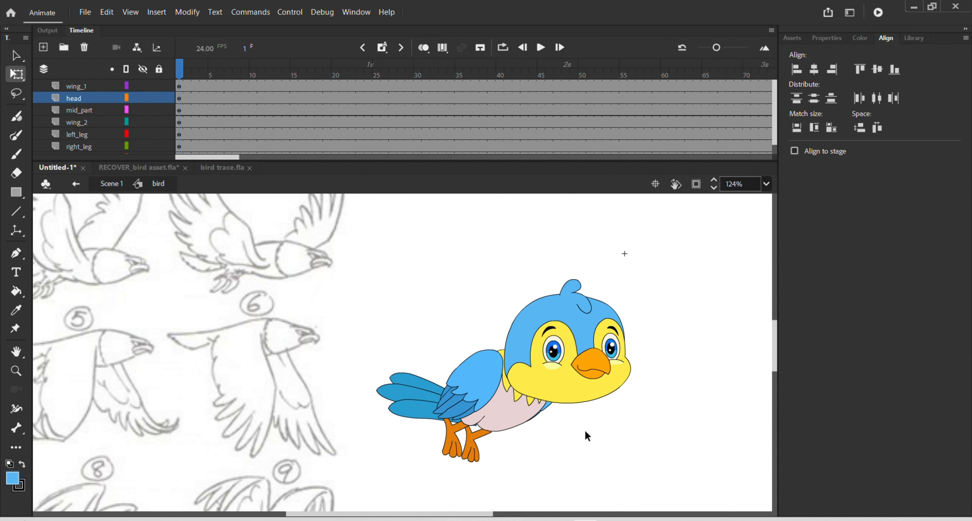
Step: Switch to the RECOVER_bird asset.fla document and lock Layer_1, which holds the flight reference sketches
scroll(586, 429, down, 1)
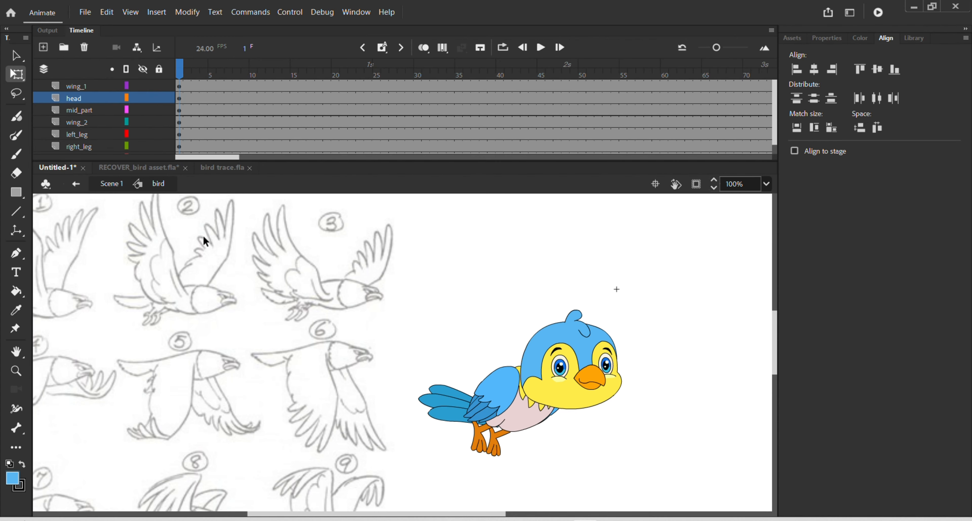
click(155, 170)
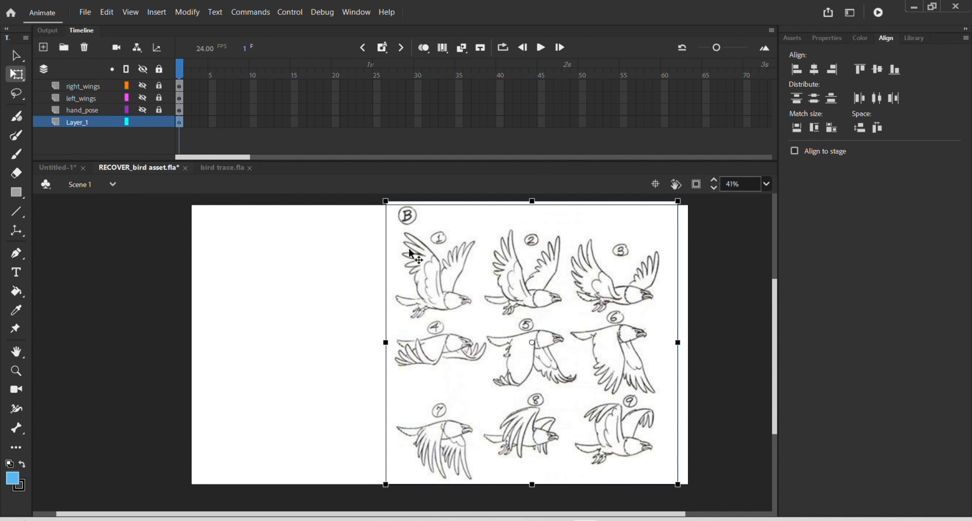
scroll(450, 280, up, 2)
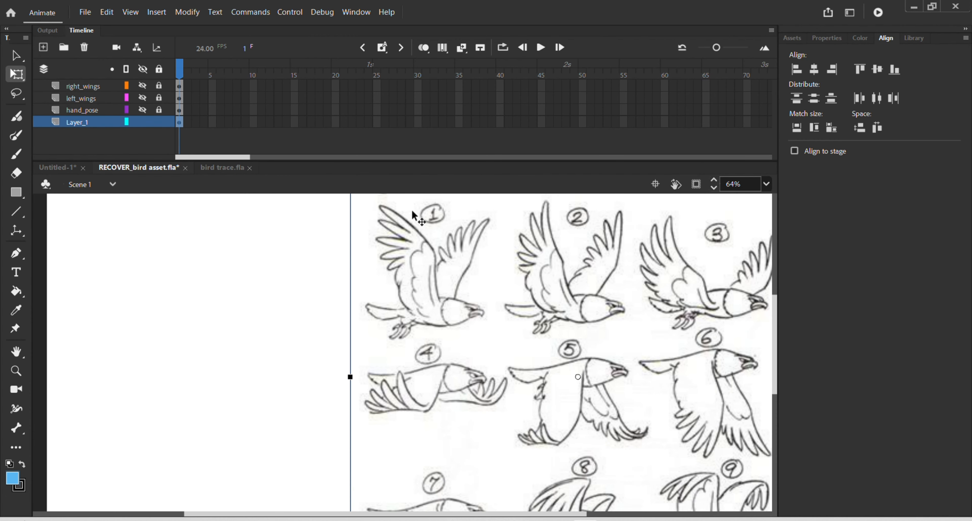
scroll(555, 350, down, 1)
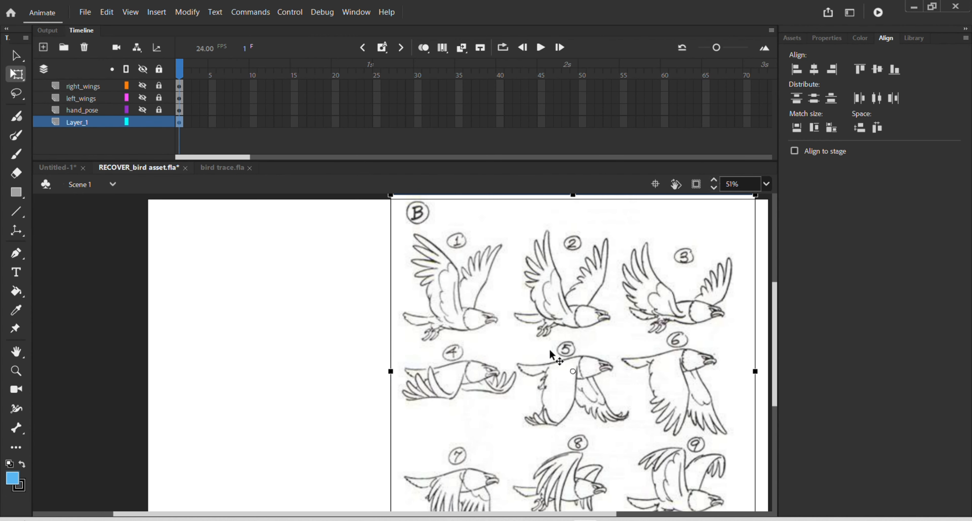
scroll(603, 393, down, 1)
scroll(526, 433, up, 1)
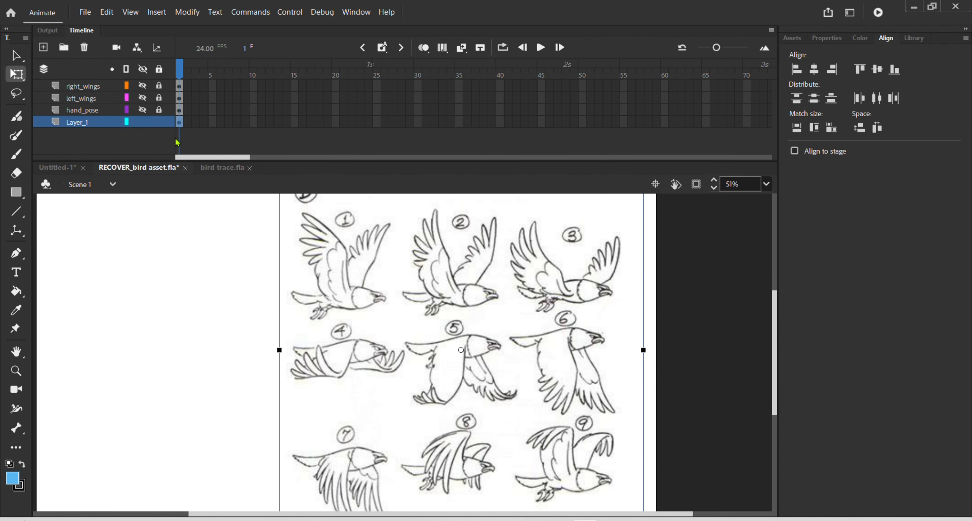
click(160, 122)
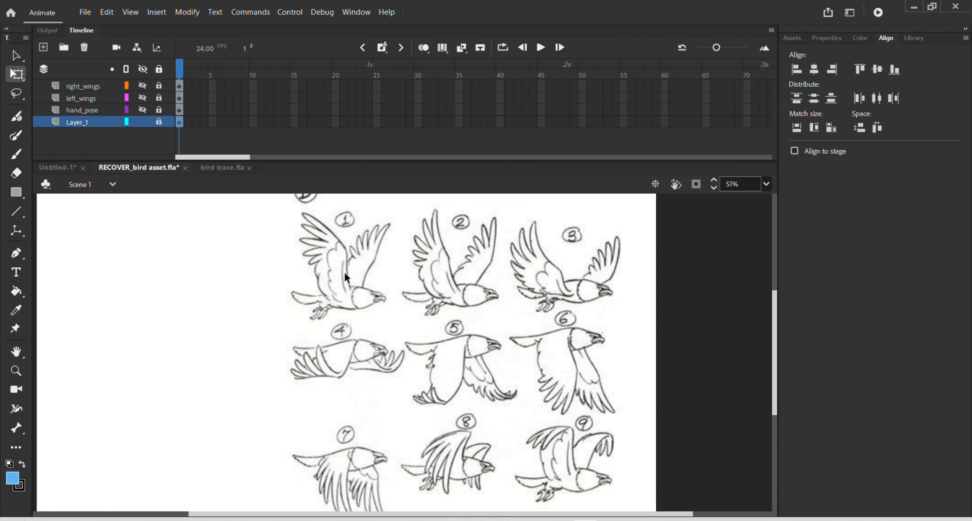
scroll(347, 277, up, 1)
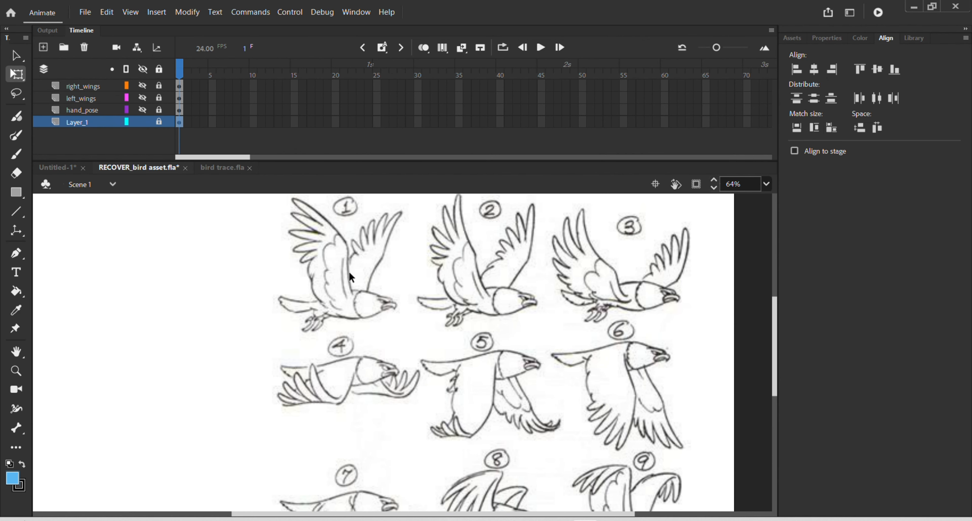
scroll(351, 275, down, 1)
scroll(354, 277, down, 1)
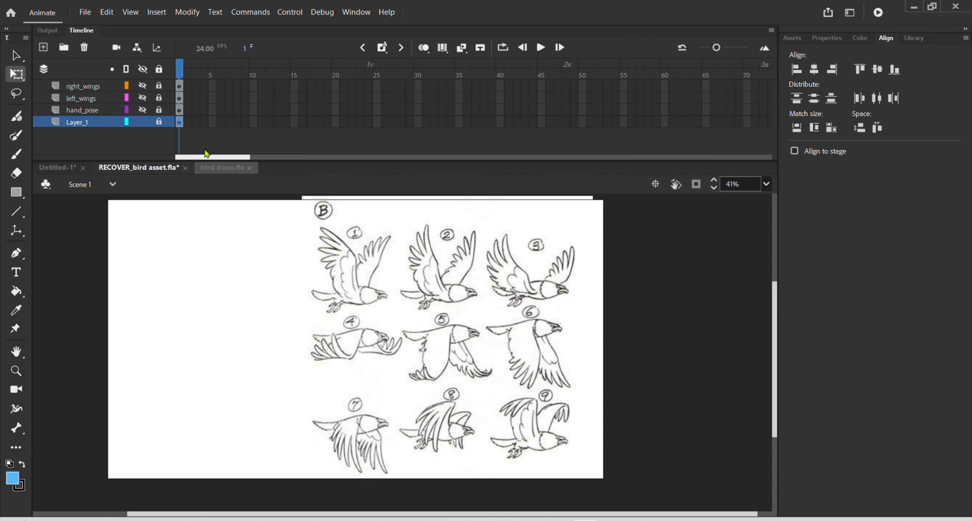
Step: Show the right_wings layer over the reference sketches and keep the left_wings layer hidden
click(142, 98)
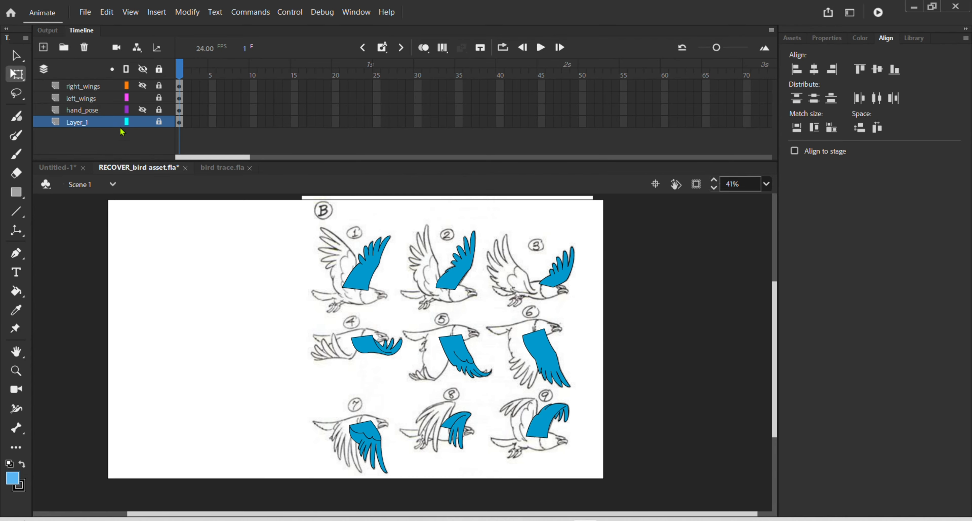
click(143, 85)
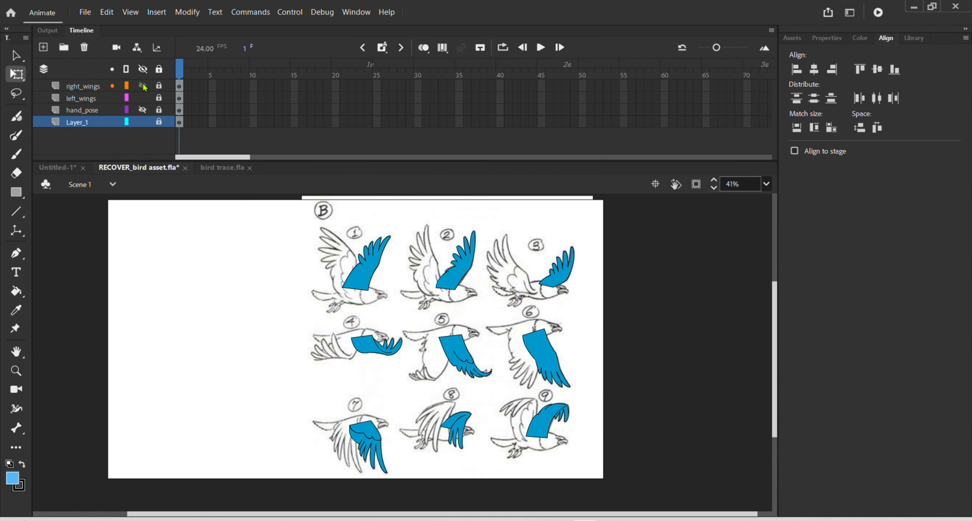
click(143, 98)
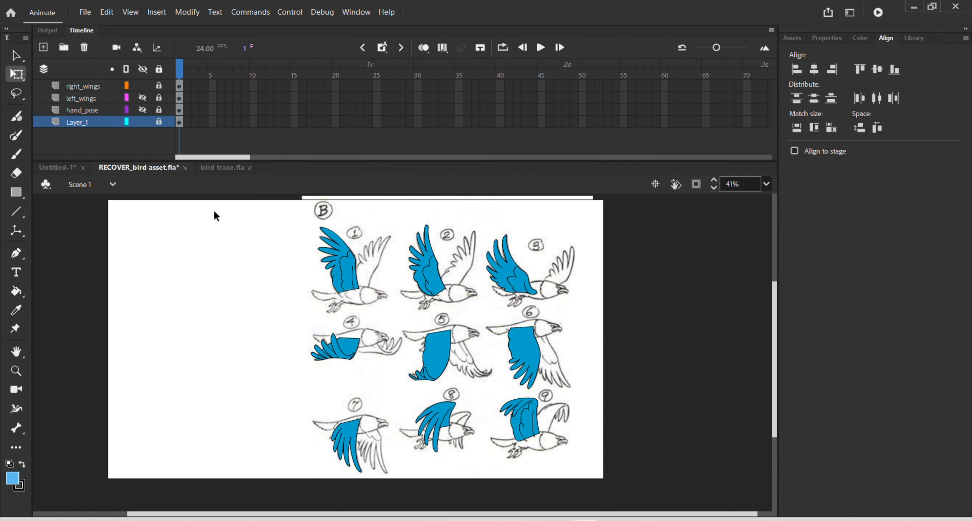
Step: Sample the light blue of the bird's head in bird trace.fla as the fill color, and return to RECOVER_bird asset.fla
click(221, 168)
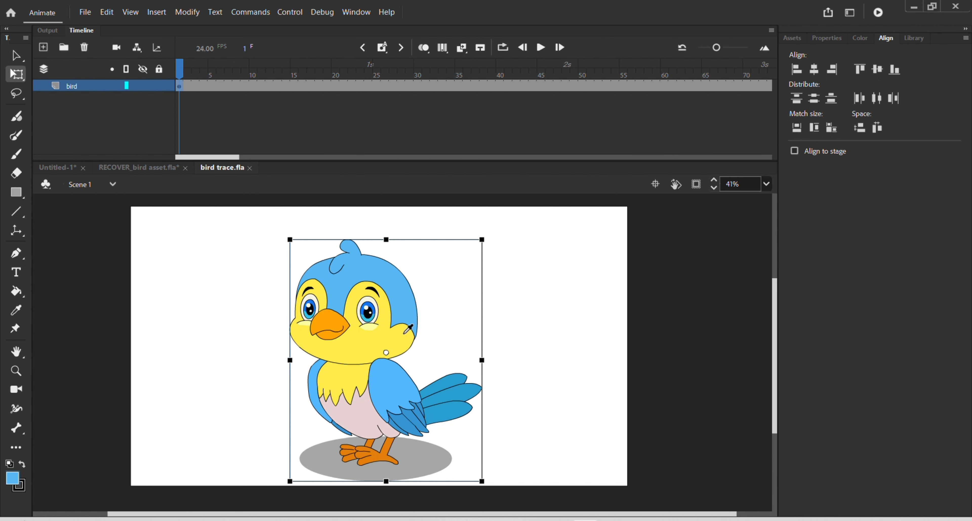
key(i)
click(397, 289)
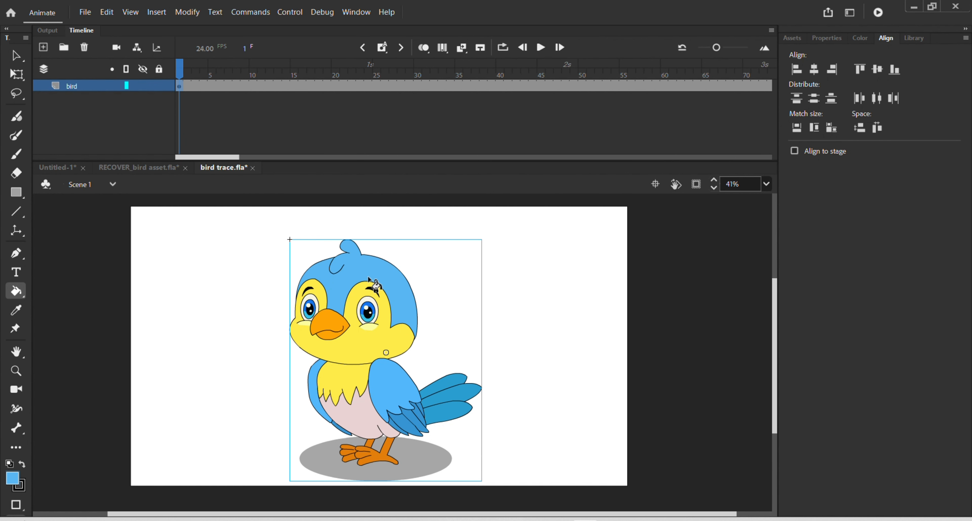
click(152, 170)
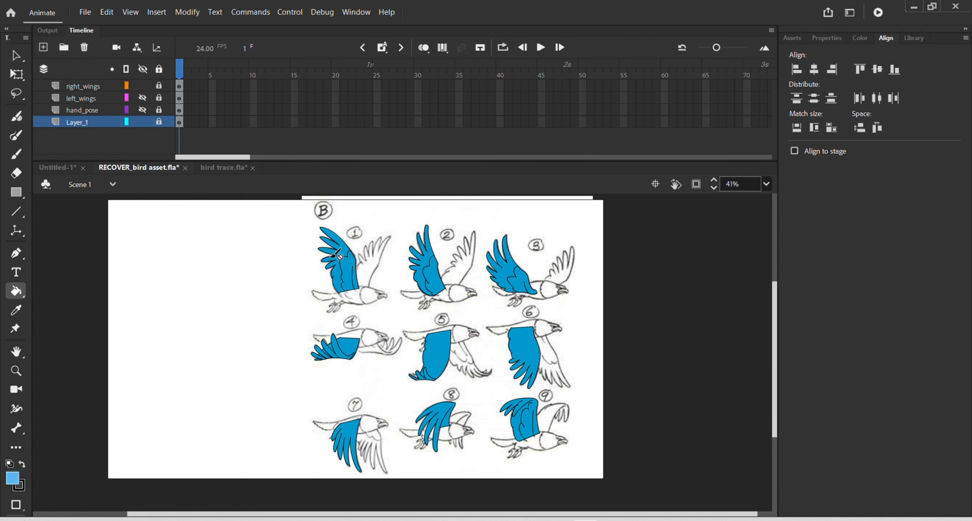
Step: Unlock the right_wings layer and fill the traced right wing of pose 1 with the sampled light blue
key(v)
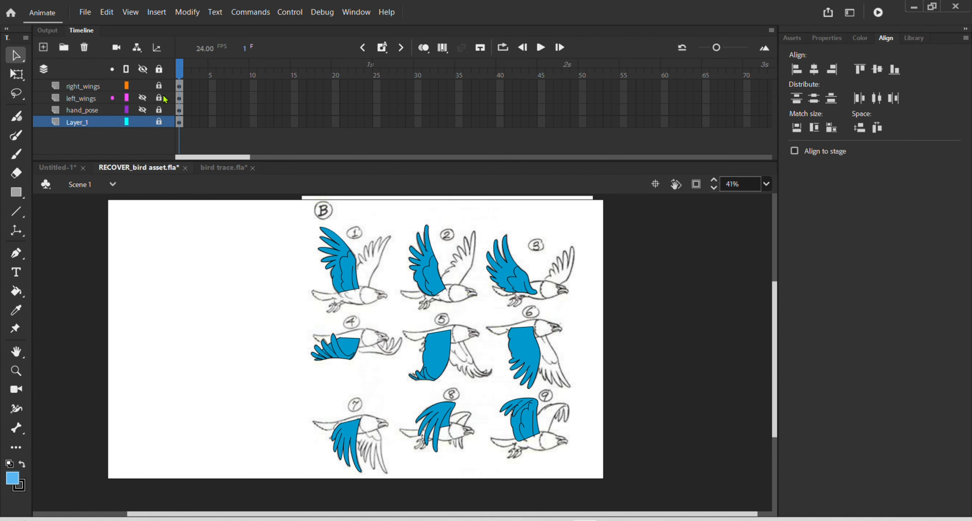
click(159, 85)
double_click(351, 274)
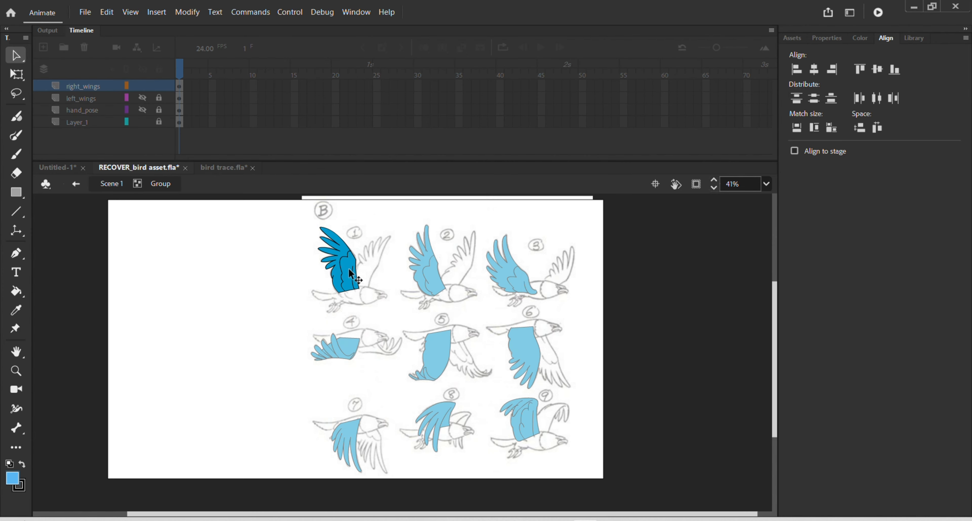
key(k)
click(351, 272)
click(347, 272)
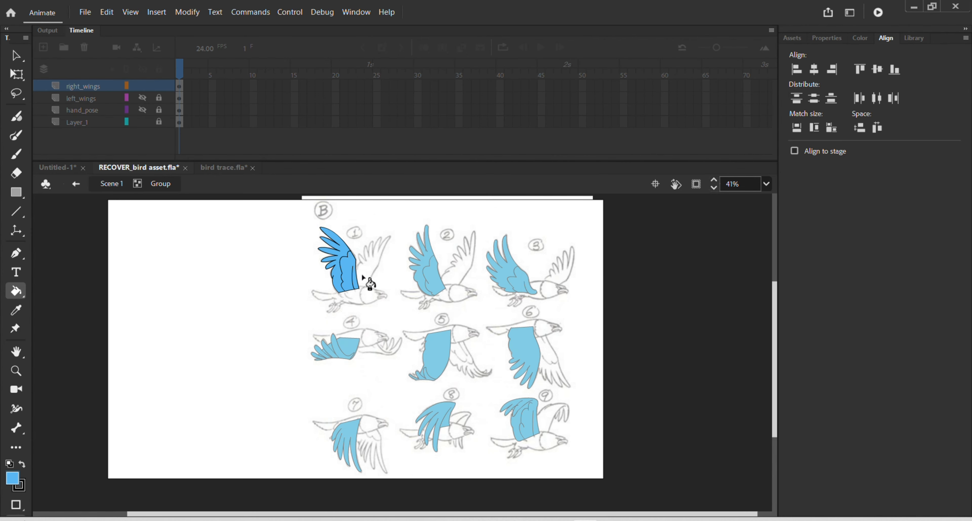
Step: Fill the traced right wings of poses 2 and 3 with the sampled light blue, including their feathers
key(v)
double_click(429, 285)
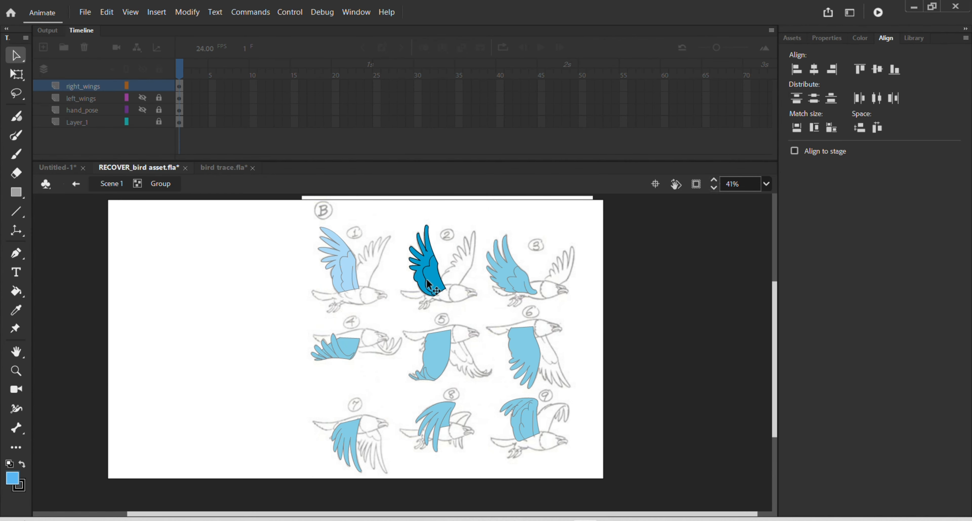
key(k)
click(430, 279)
click(421, 276)
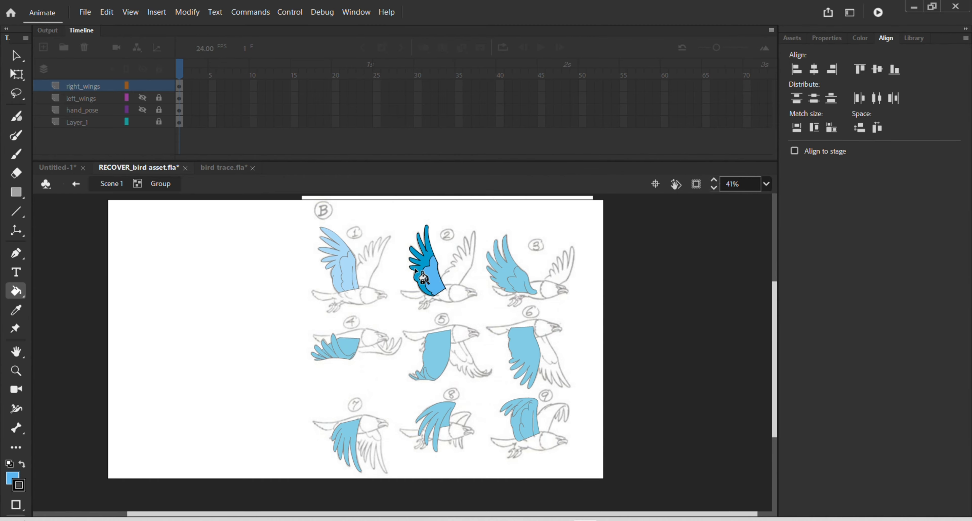
key(v)
double_click(508, 277)
key(k)
Step: Recolor the right wing of pose 6 and the main area of pose 5's right wing with the light blue
key(v)
double_click(523, 346)
key(k)
click(523, 349)
key(v)
double_click(440, 354)
key(k)
click(437, 359)
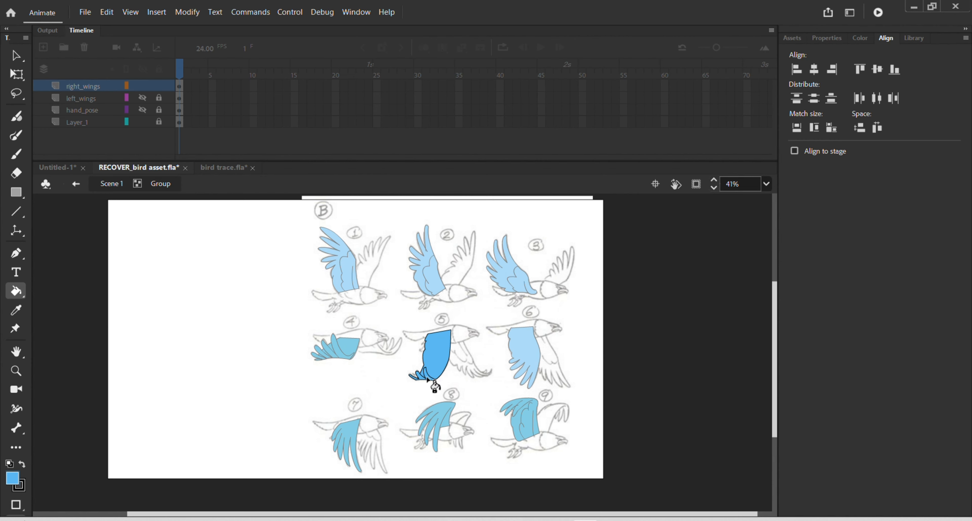
Step: Fill the right wing of pose 4 and the remaining feathers of pose 5's right wing with the light blue
scroll(323, 361, up, 2)
click(365, 336)
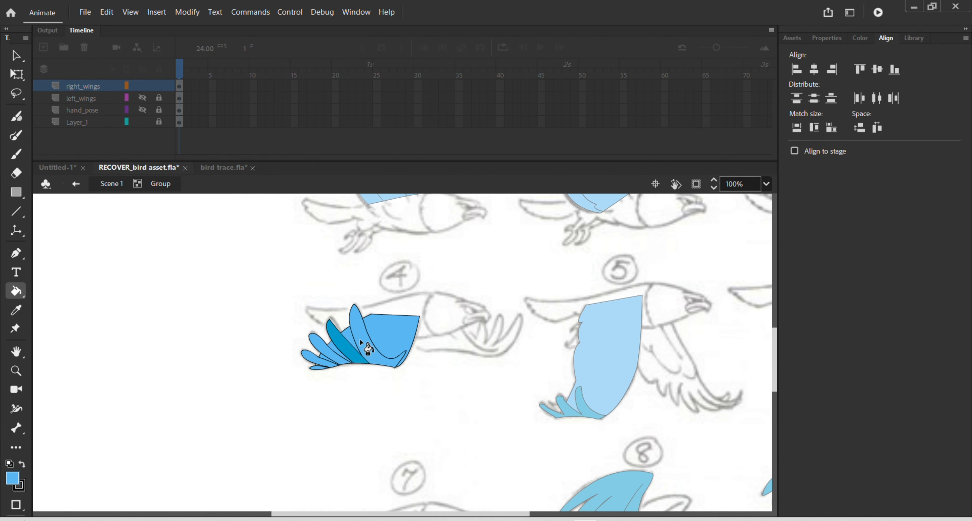
key(v)
double_click(591, 414)
key(k)
Step: Open the right wing group of pose 9 and fill it with the light blue
key(v)
double_click(592, 438)
drag(604, 426, 452, 341)
double_click(619, 409)
key(k)
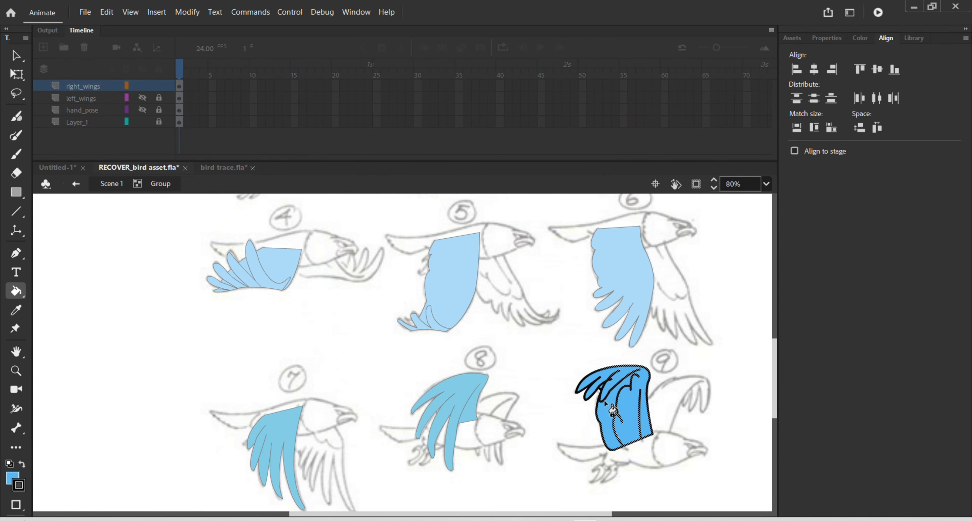
Step: Fill the right wings of poses 8 and 7 with the light blue, and return to Scene 1
key(v)
double_click(455, 402)
double_click(283, 429)
double_click(308, 424)
scroll(308, 425, down, 2)
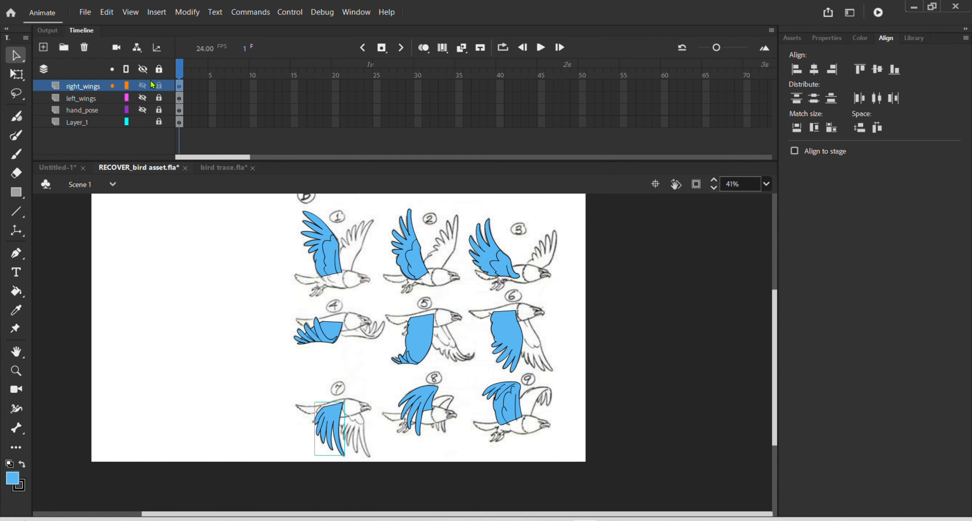
Step: Lock and hide the right_wings layer, and show and unlock the left_wings layer
click(159, 85)
click(144, 87)
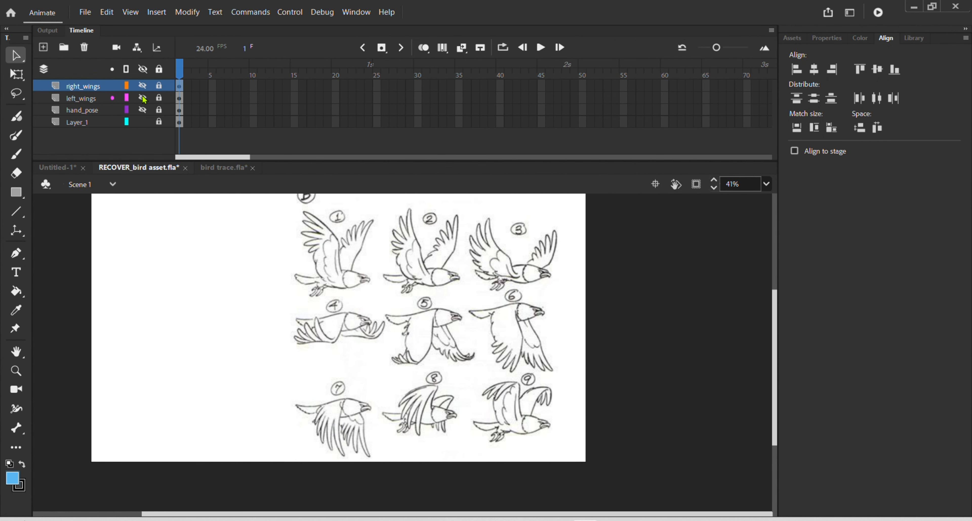
click(143, 98)
click(157, 99)
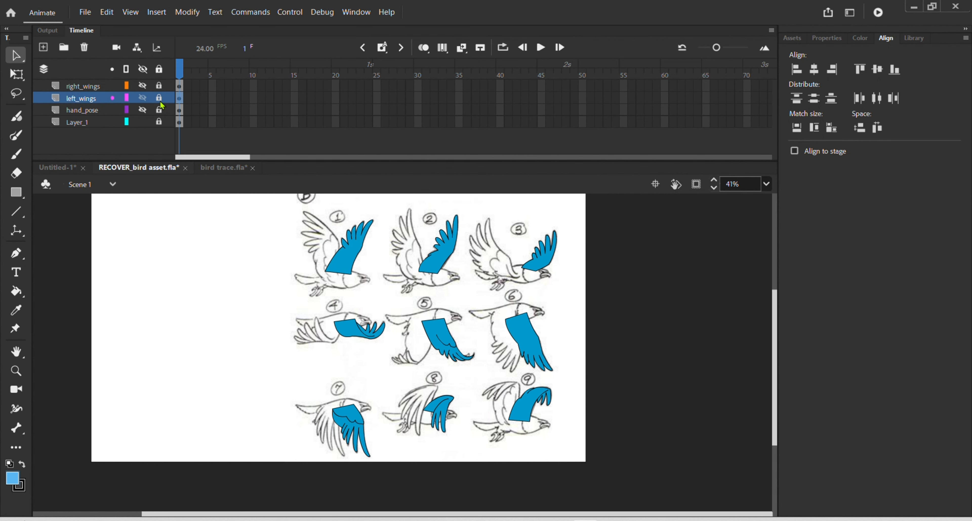
Step: Fill the traced left wings of poses 1, 2, 3 and 6 with the sampled light blue
double_click(362, 245)
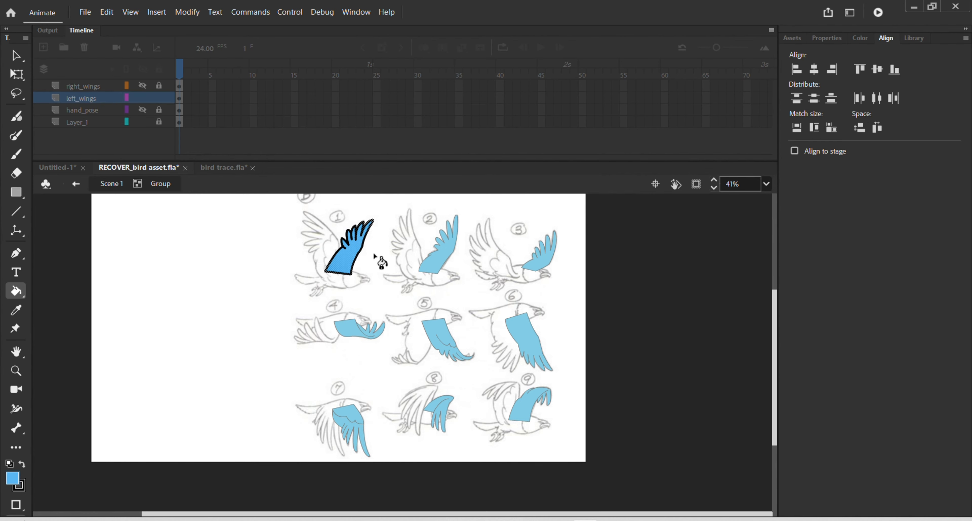
double_click(380, 260)
double_click(440, 245)
double_click(531, 257)
double_click(528, 345)
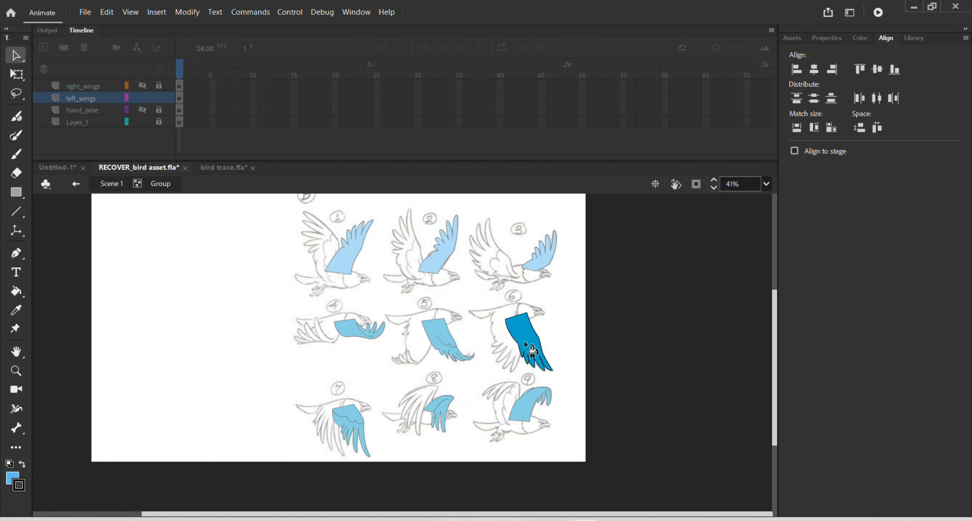
Step: Fill the left wings of poses 5, 4, 7, 8 and 9 with the light blue, and return to Scene 1
double_click(447, 340)
double_click(378, 347)
double_click(362, 332)
double_click(349, 418)
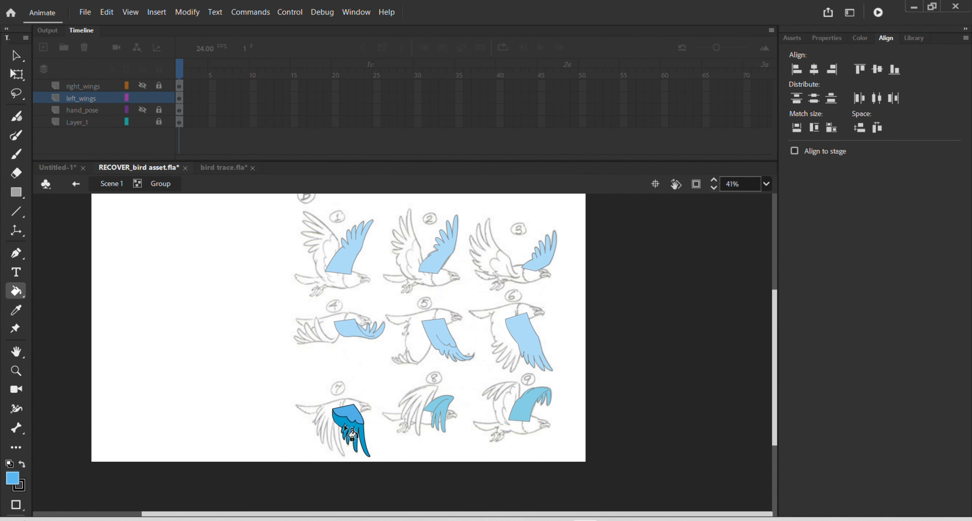
double_click(427, 407)
double_click(440, 411)
double_click(526, 409)
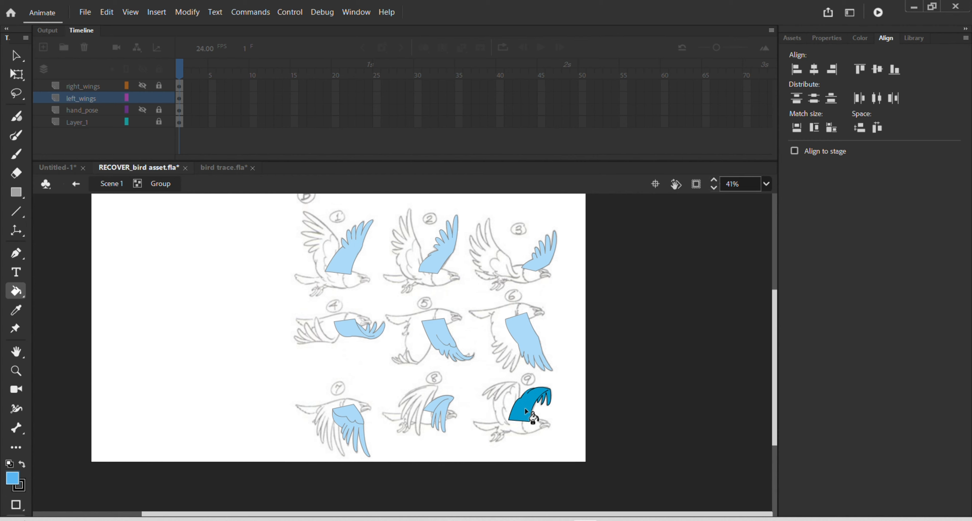
double_click(452, 411)
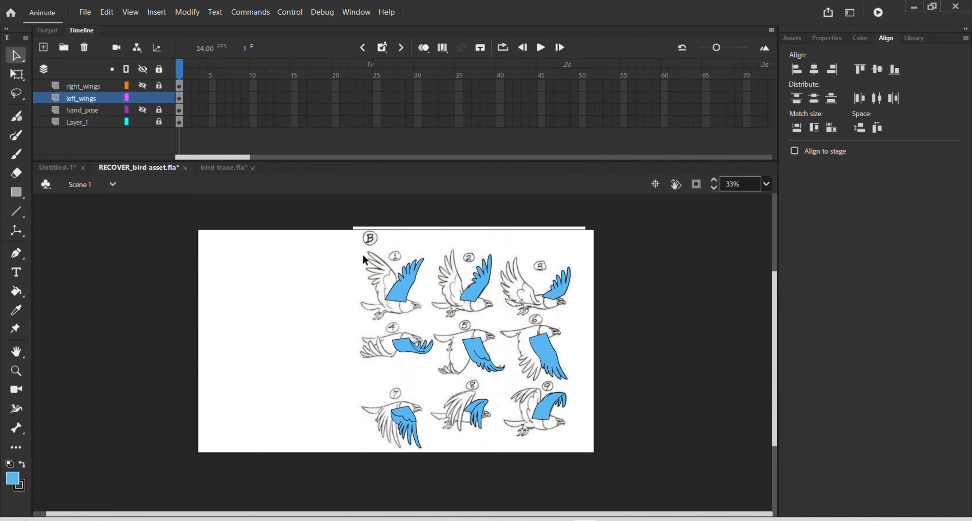
Step: Copy the nine left wings and open the bird's wing 2 symbol in the Untitled-1 document for editing
drag(358, 242, 587, 506)
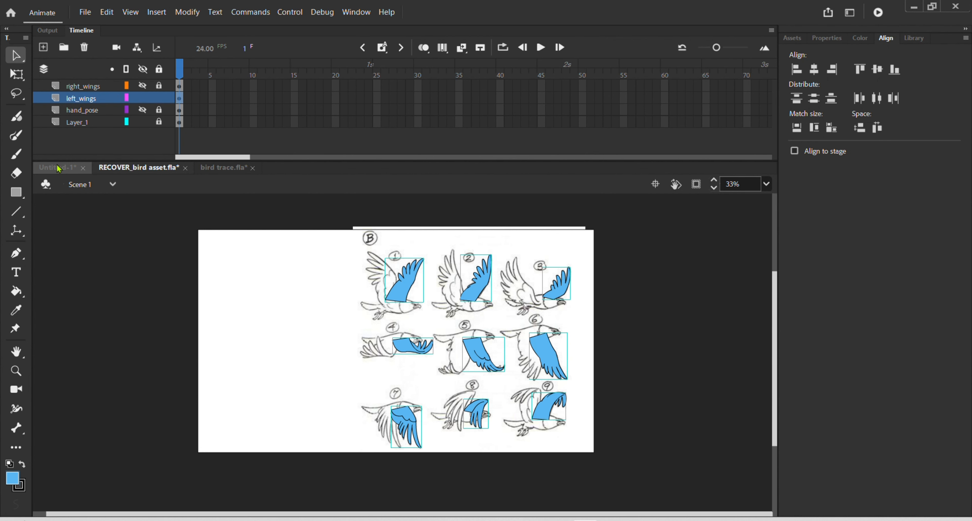
click(76, 167)
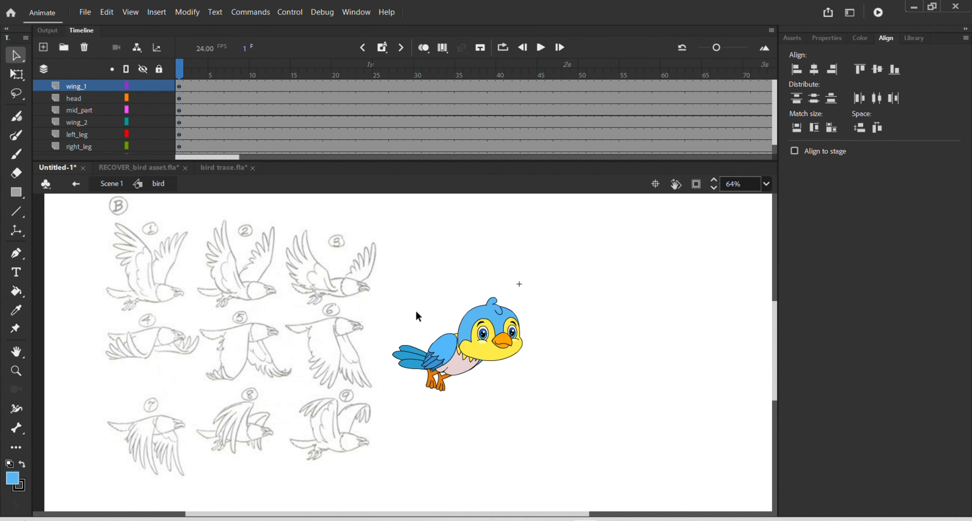
scroll(468, 358, up, 3)
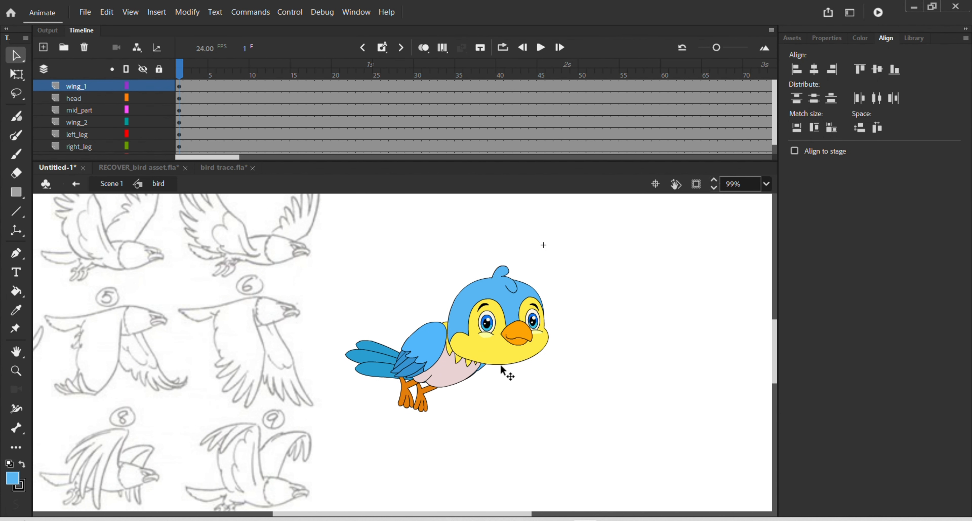
click(484, 367)
double_click(482, 364)
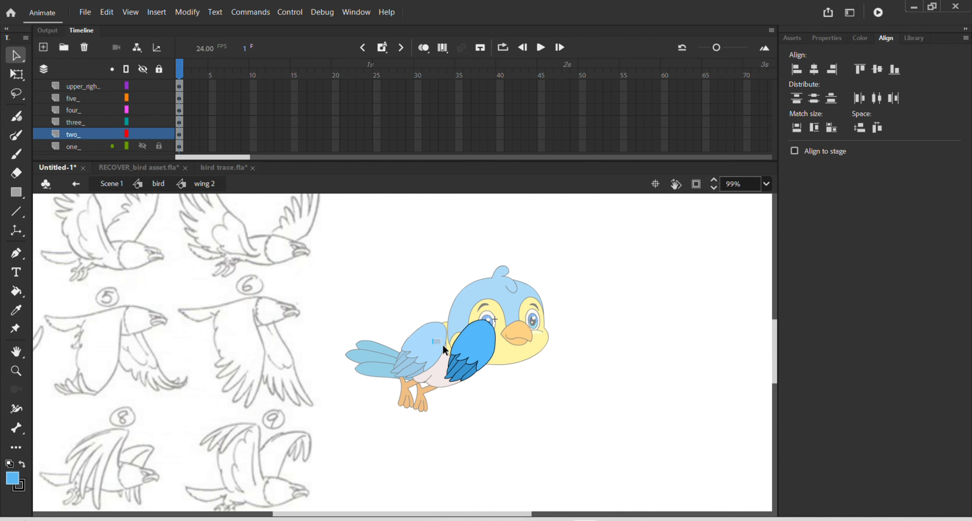
Step: Convert all parts of the bird's front wing into one graphic symbol named "left wing"
drag(431, 338, 501, 393)
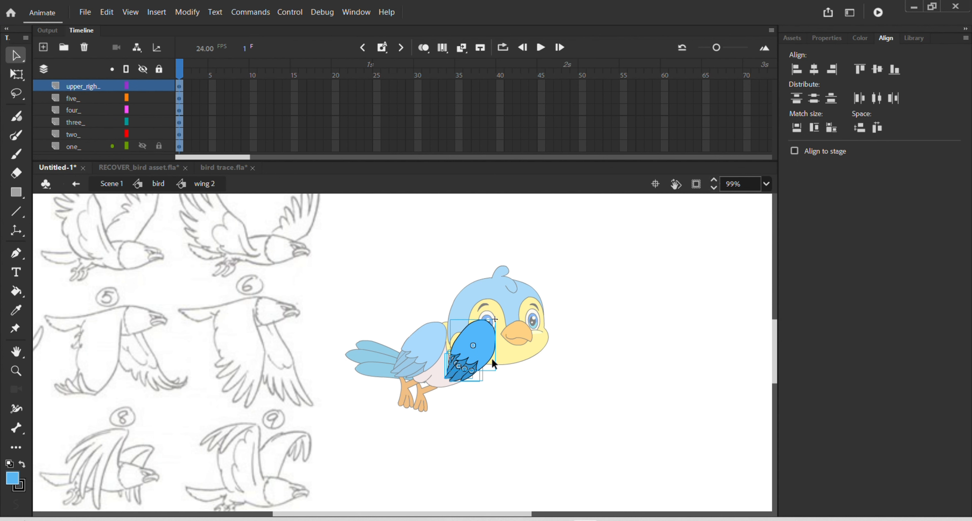
key(F8)
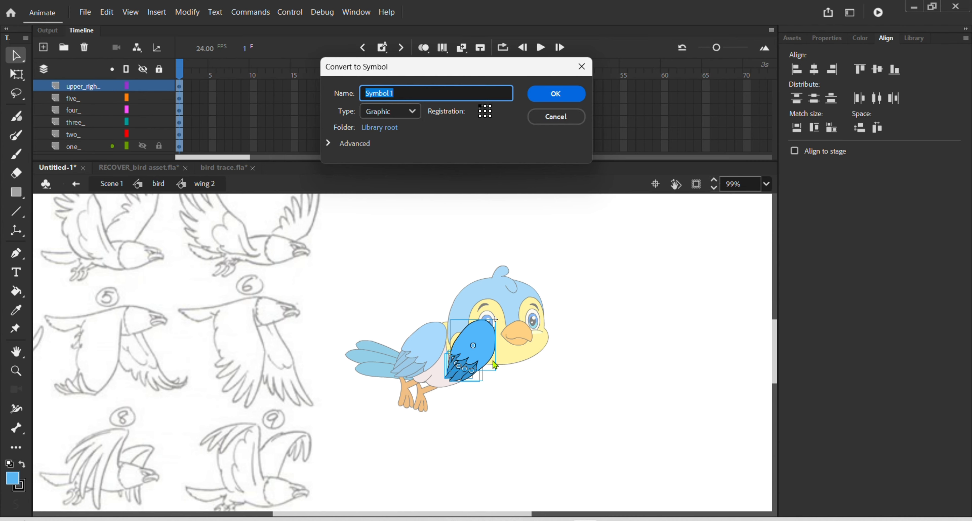
text(left wing)
key(Return)
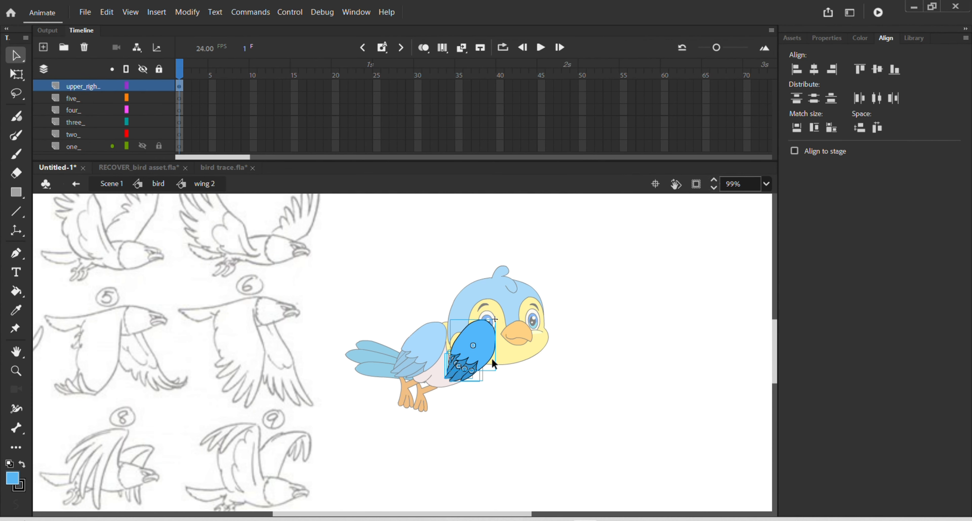
Step: Delete the layers five_ through one_ from the wing 2 symbol
click(61, 99)
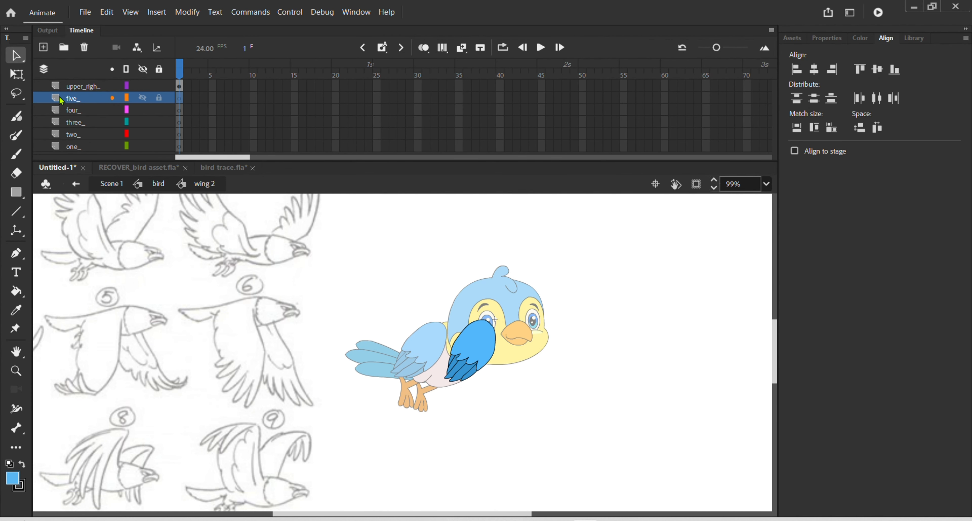
shift+click(72, 146)
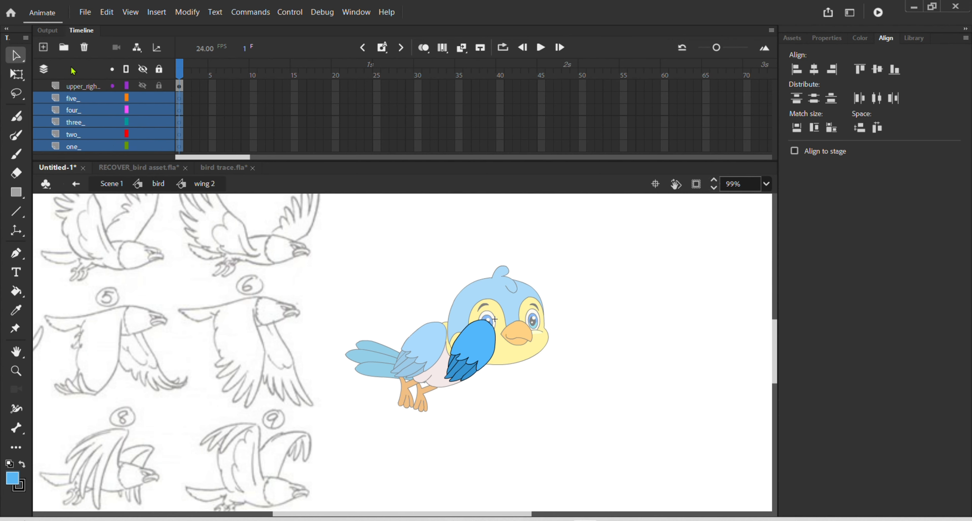
click(83, 53)
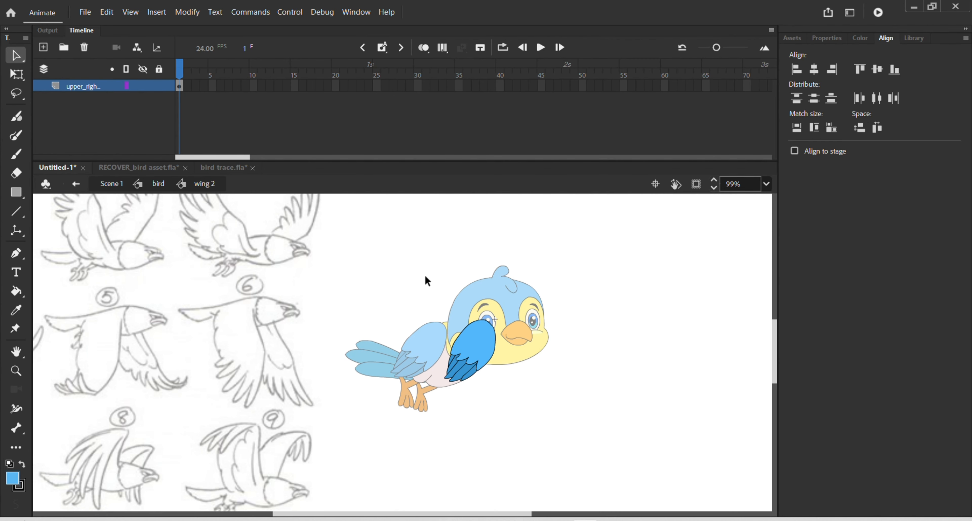
Step: Paste the nine copied wings and move them onto the empty area beside the bird's face
key(ctrl+v)
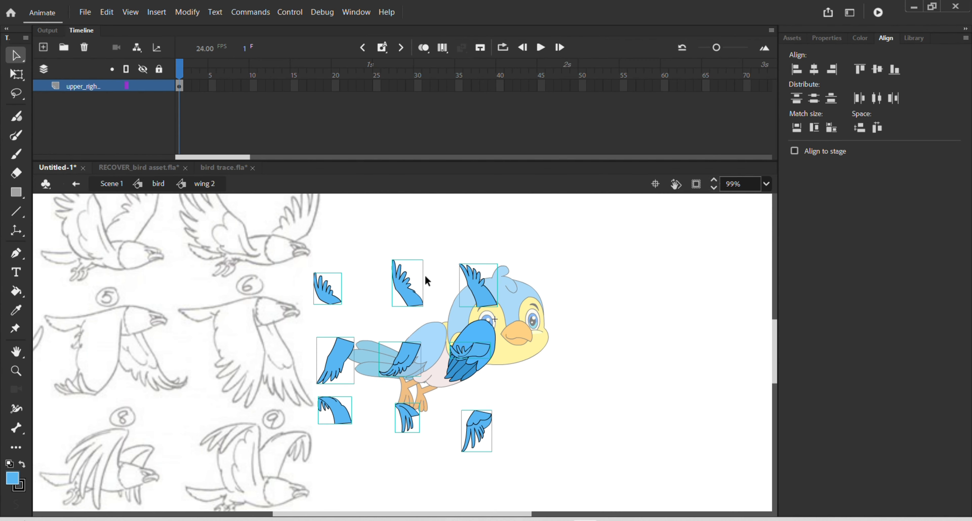
scroll(293, 344, down, 1)
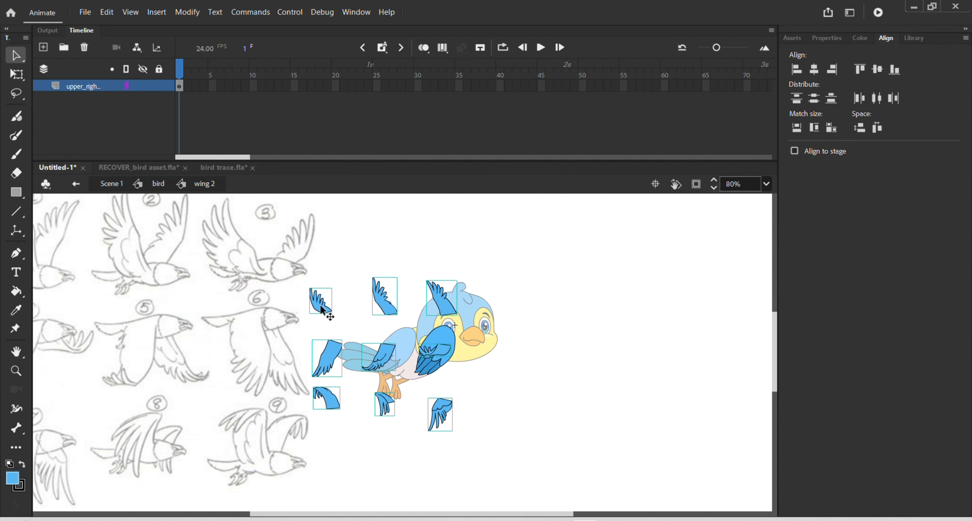
mouse_move(321, 304)
mouse_down()
mouse_move(294, 255)
mouse_move(174, 256)
mouse_move(190, 265)
mouse_move(523, 272)
mouse_up()
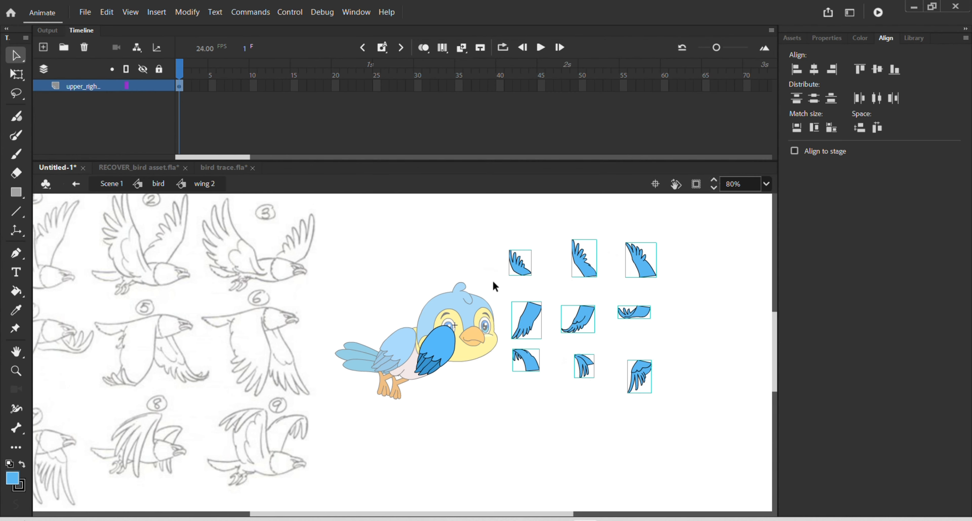
drag(417, 299, 512, 312)
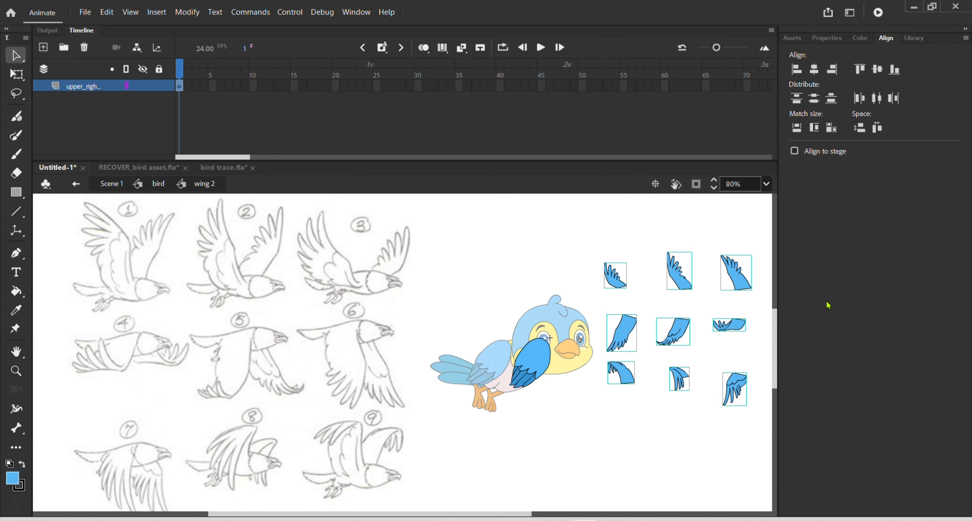
Step: Flip the nine pasted wings horizontally and stack them by aligning their horizontal and vertical centers
right_click(687, 284)
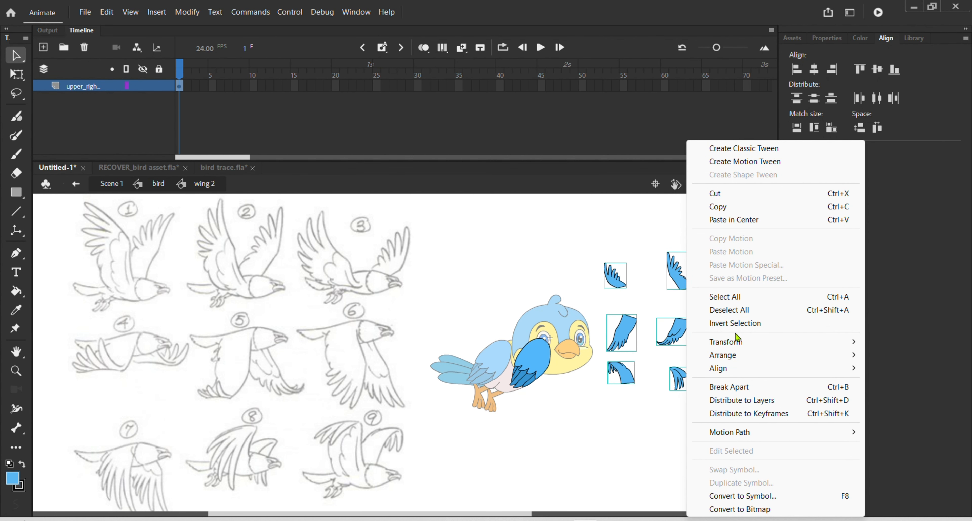
mouse_move(738, 341)
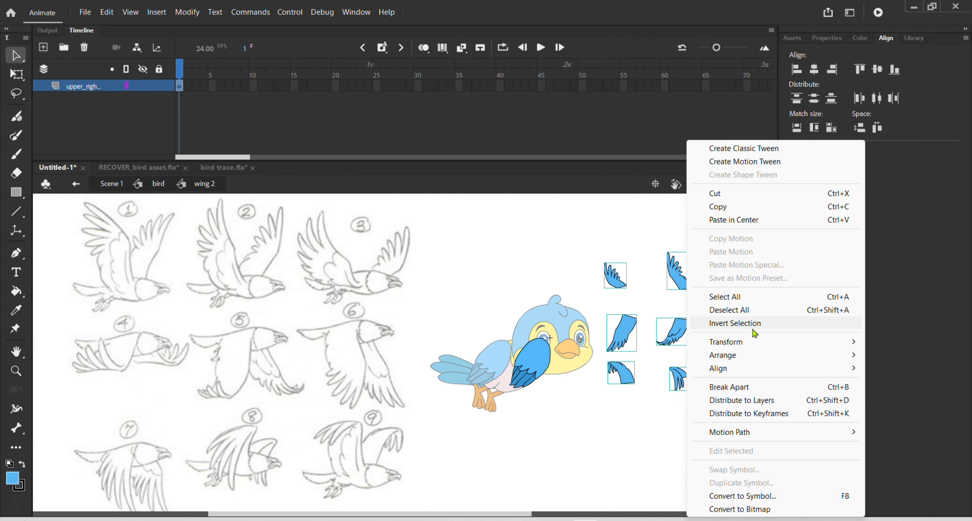
click(585, 472)
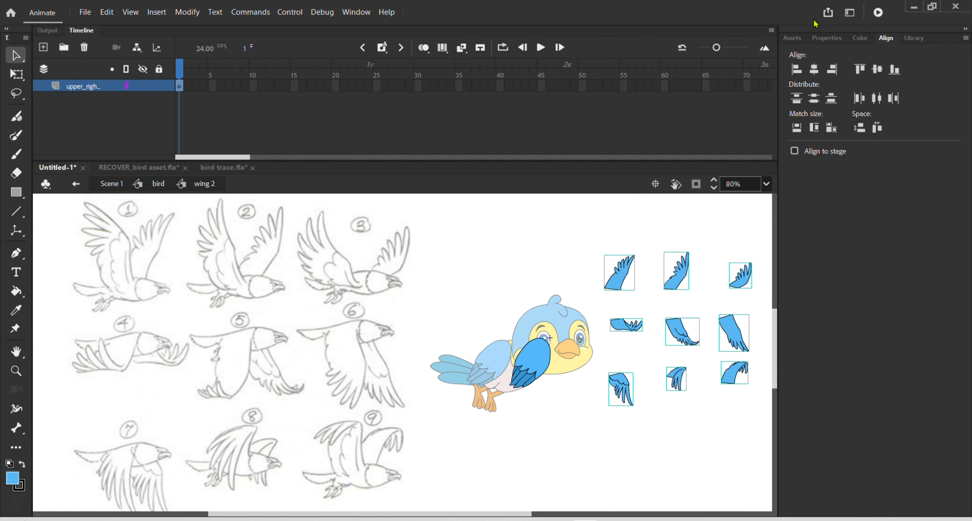
click(816, 70)
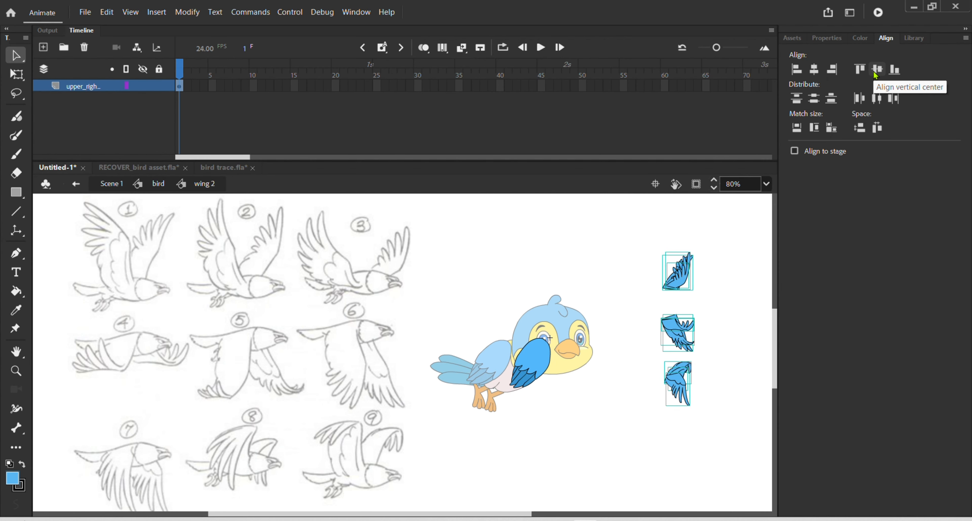
click(876, 71)
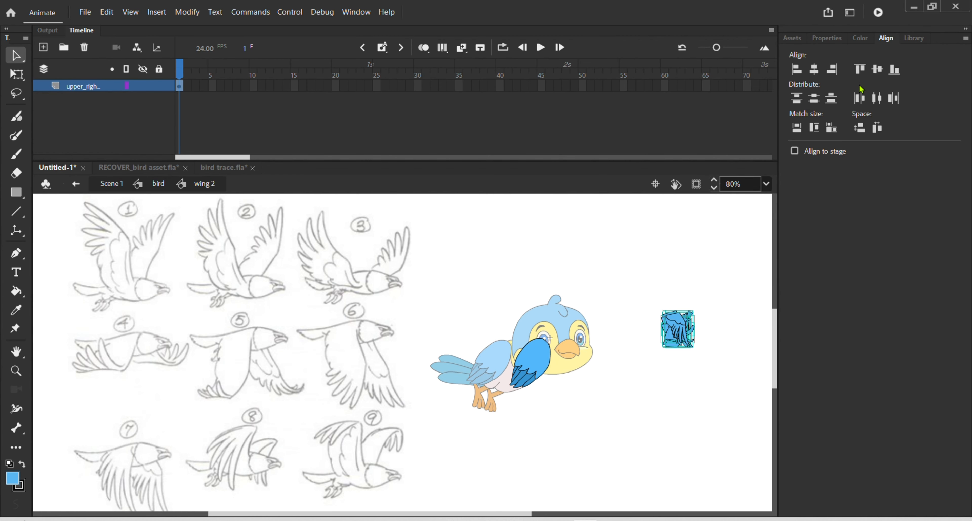
Step: Move the stacked wings onto the bird's front wing and scale them up to cover it
scroll(672, 331, up, 3)
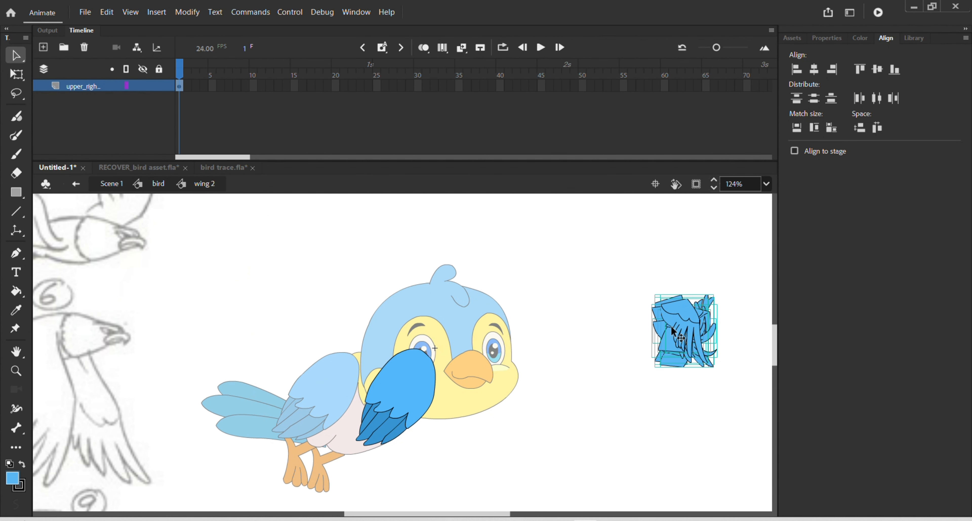
drag(677, 323, 397, 396)
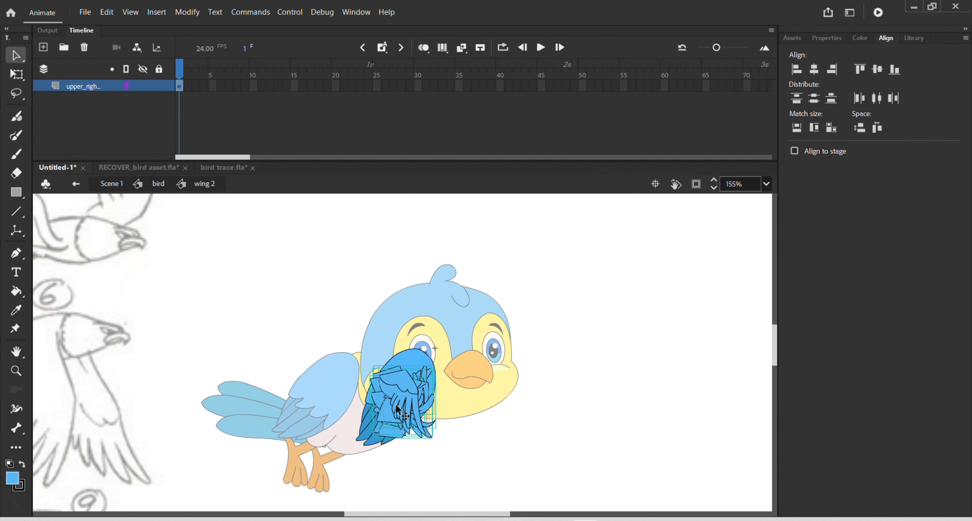
key(q)
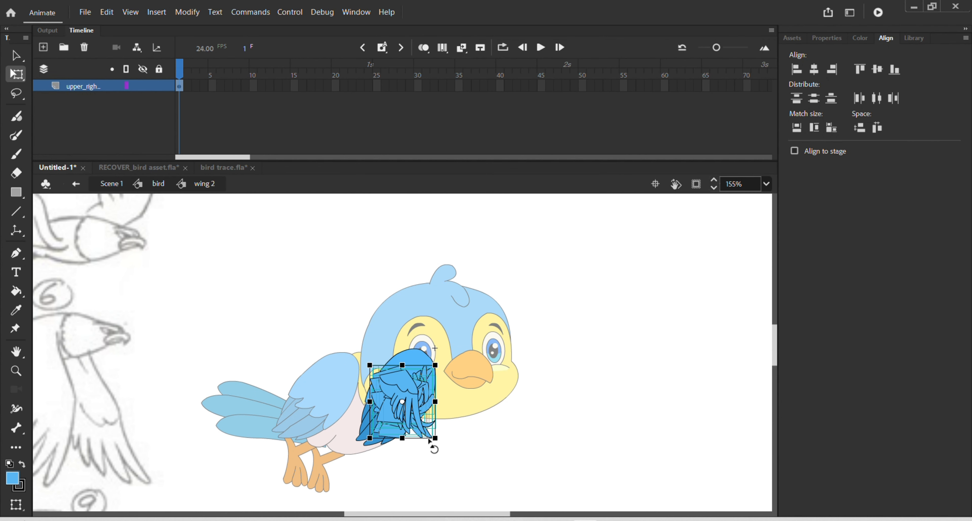
drag(435, 437, 454, 460)
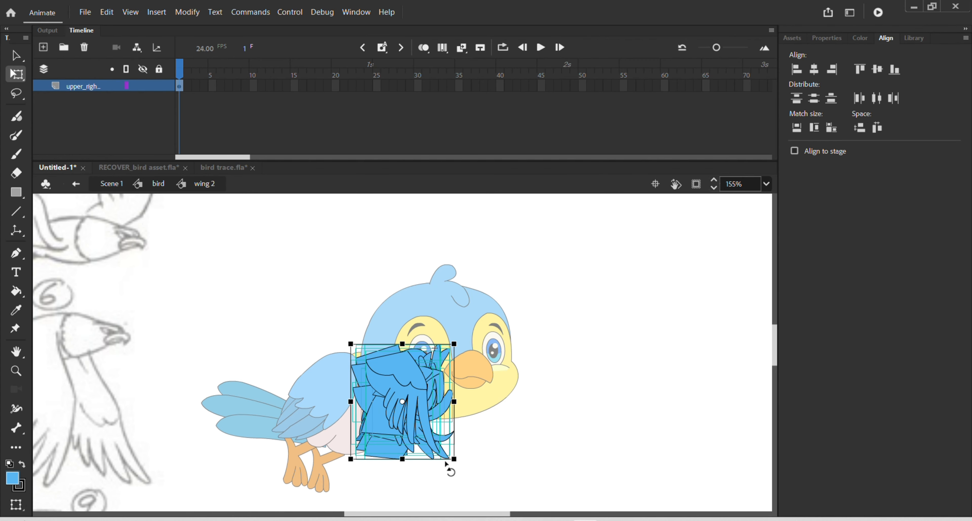
Step: Try distributing the stacked wings to keyframes, check the resulting frames, and undo the distribution
scroll(430, 376, down, 1)
scroll(430, 376, down, 3)
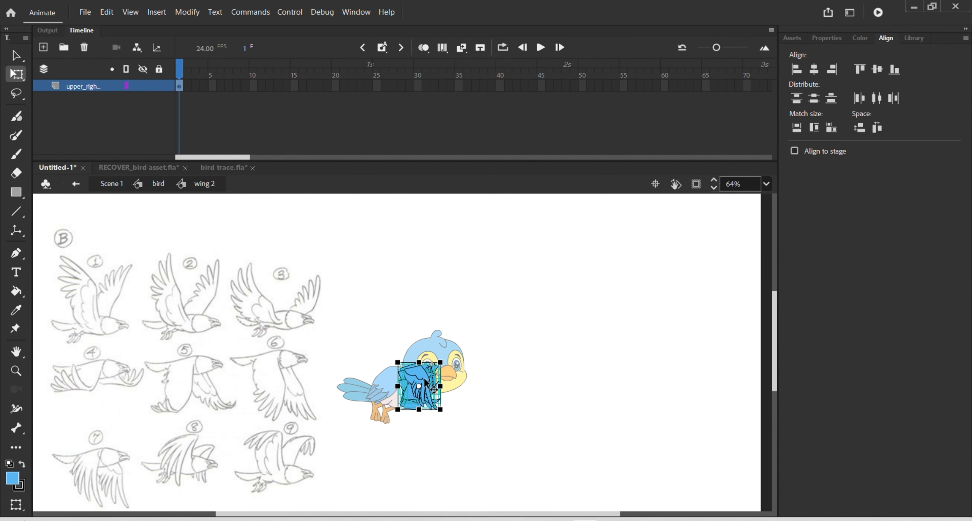
right_click(425, 380)
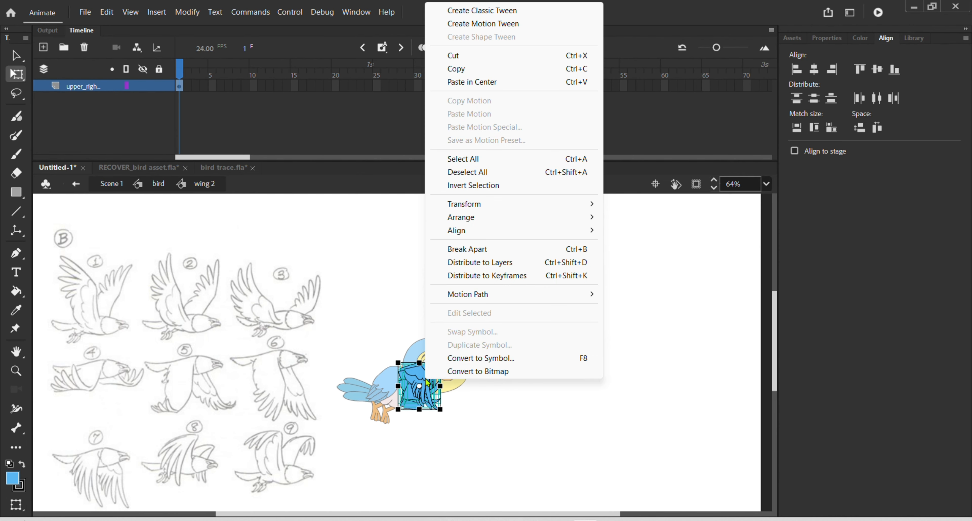
click(494, 276)
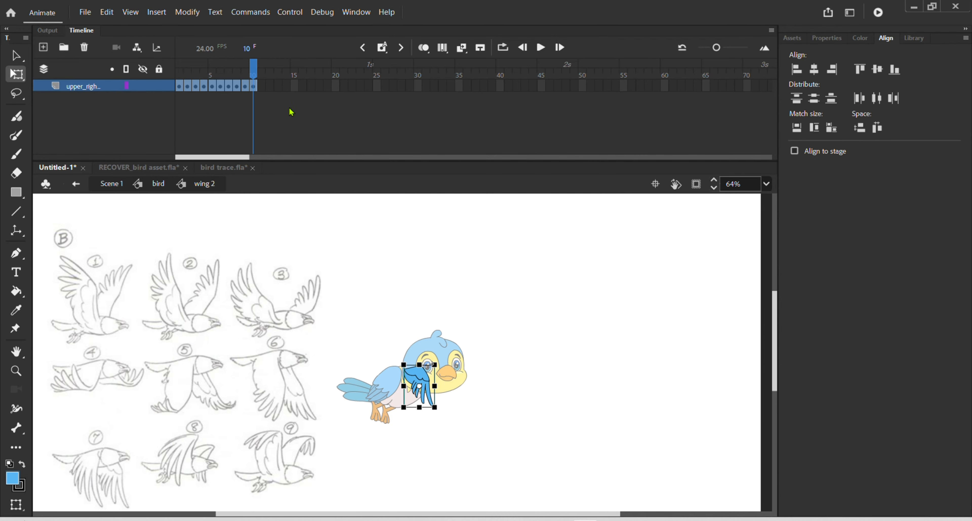
drag(253, 76, 183, 87)
click(196, 87)
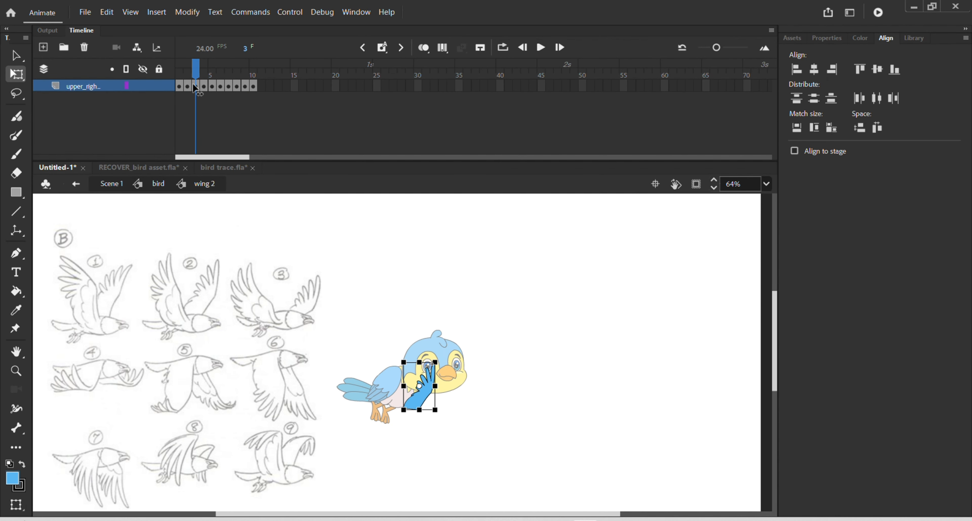
click(213, 88)
drag(213, 90, 212, 110)
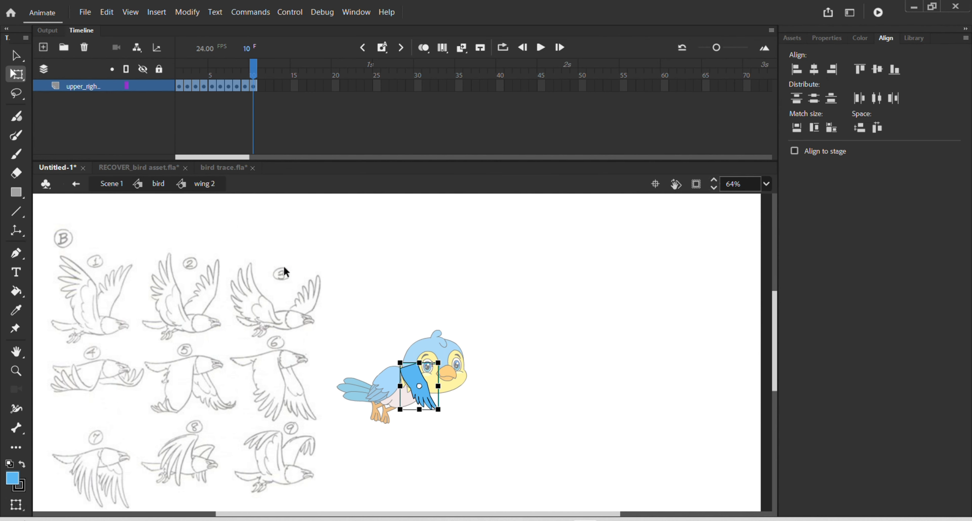
key(ctrl+z)
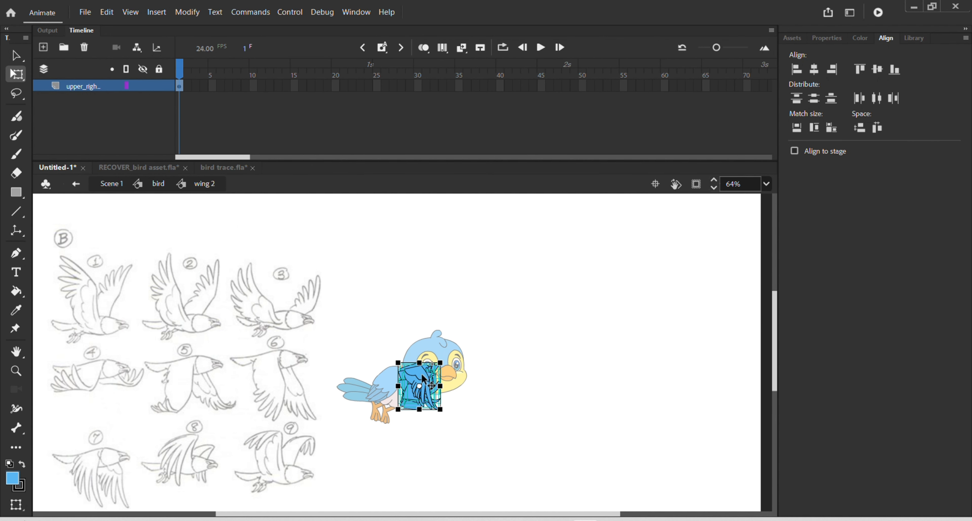
Step: Try moving the stacked wings above the bird and realigning them by their centers, and undo these changes
drag(430, 375, 532, 263)
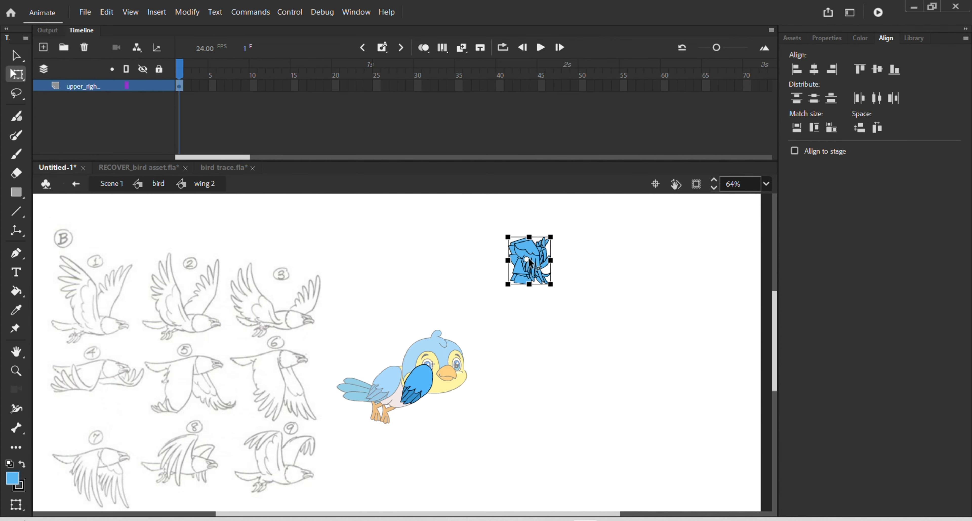
click(570, 251)
key(ctrl+a)
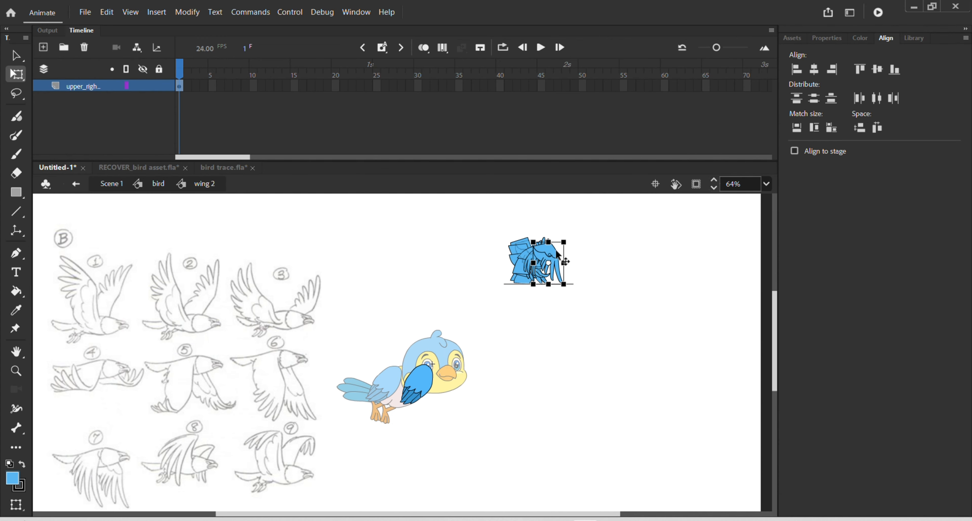
click(815, 70)
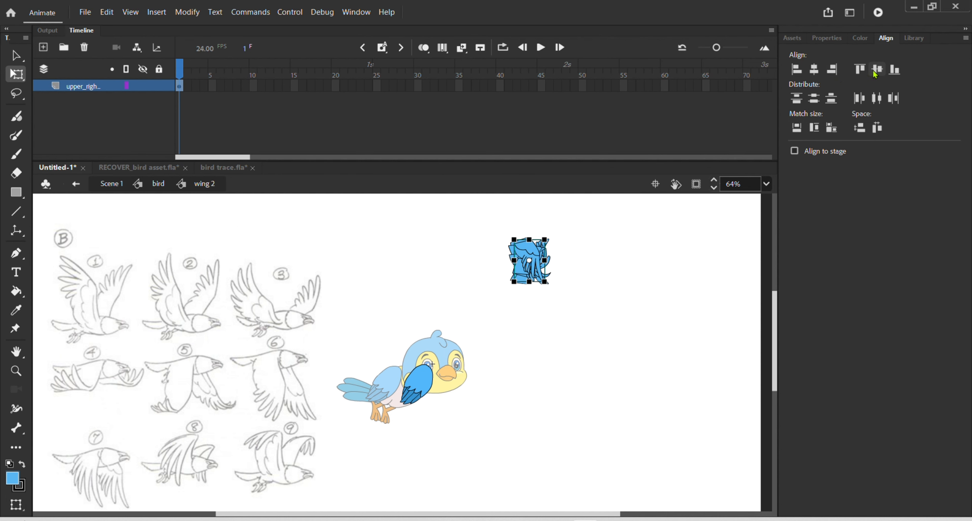
key(ctrl+z)
key(ctrl+z)
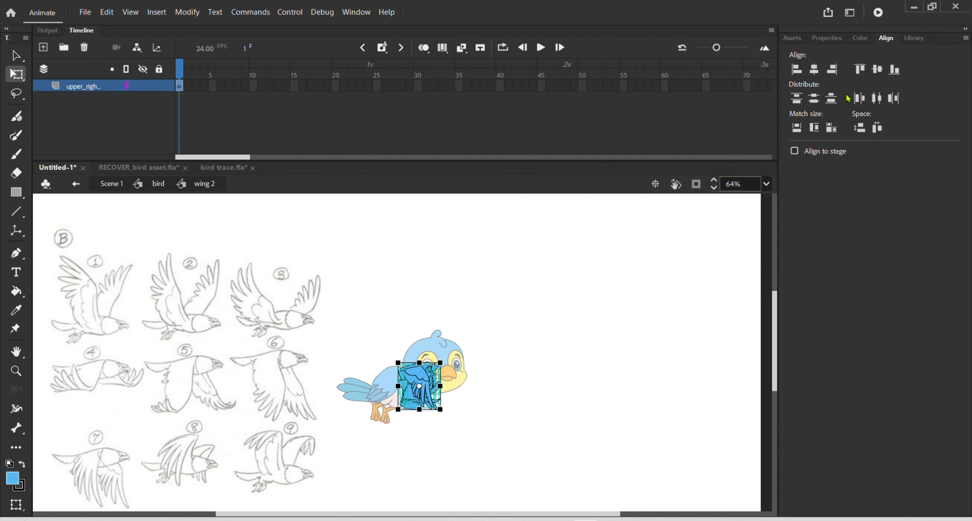
Step: Undo the pasted wings' scaling, placement on the bird, center alignment and horizontal flip
key(ctrl+y)
key(ctrl+y)
key(ctrl+y)
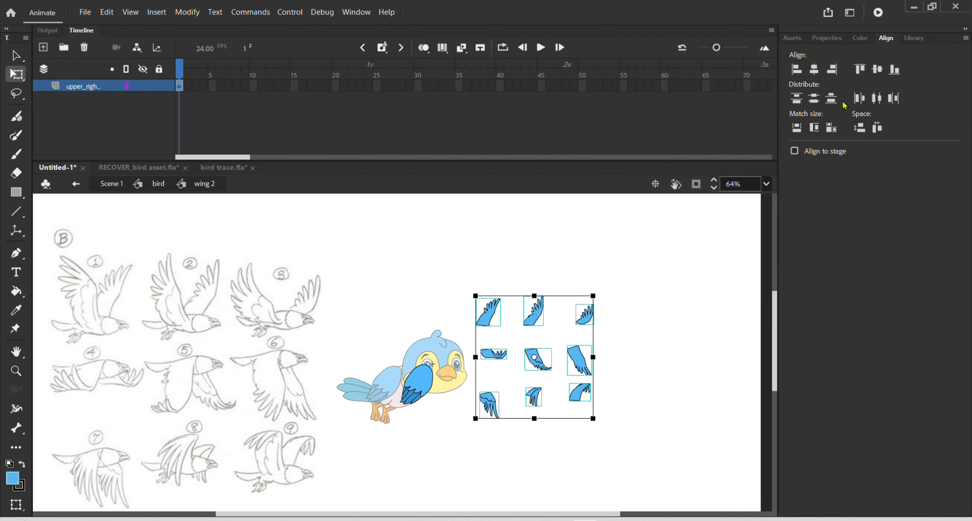
key(ctrl+y)
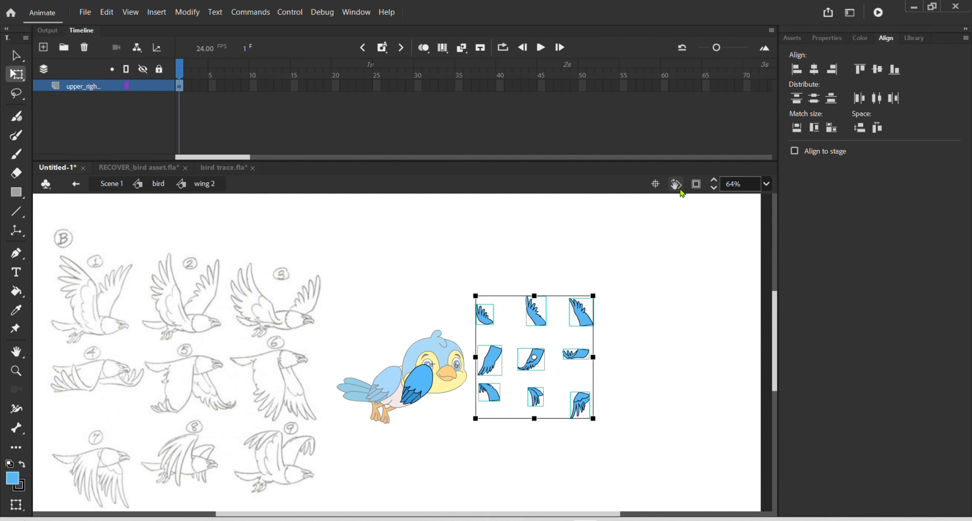
Step: Reapply the horizontal flip to the nine pasted wings, enlarge them, and place them clear of the bird
key(ctrl+y)
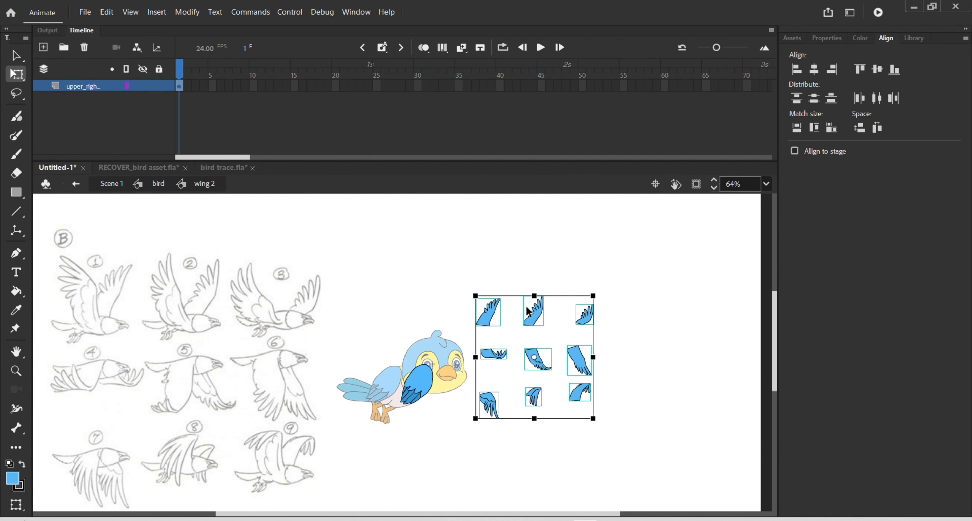
drag(533, 313, 551, 275)
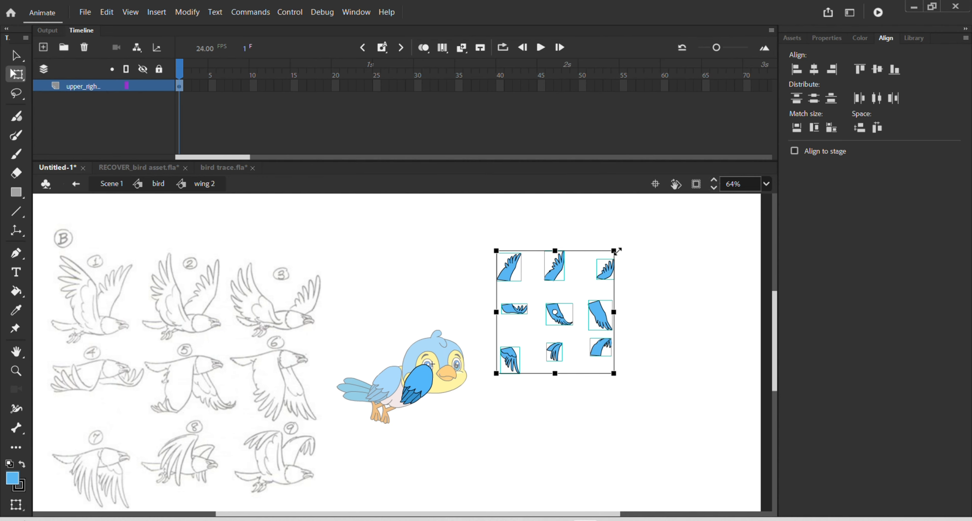
drag(619, 252, 651, 211)
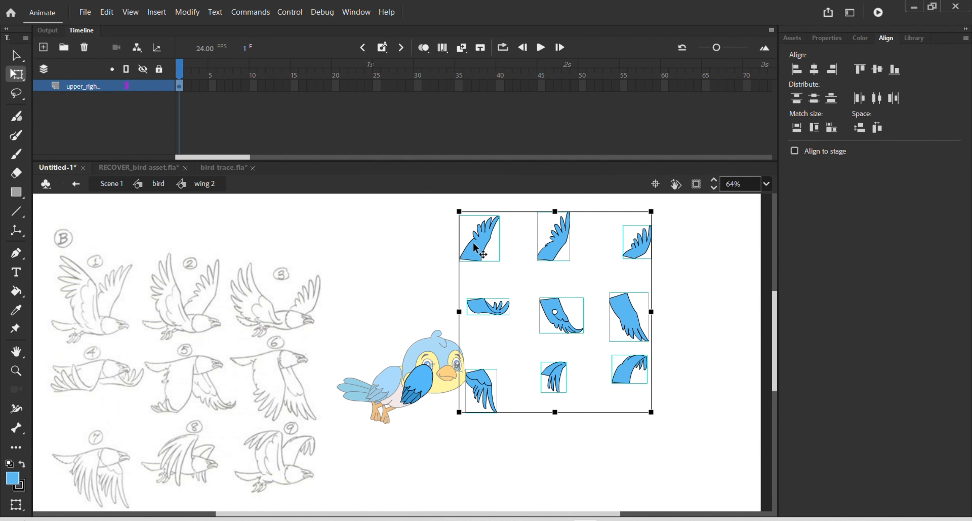
drag(474, 248, 501, 256)
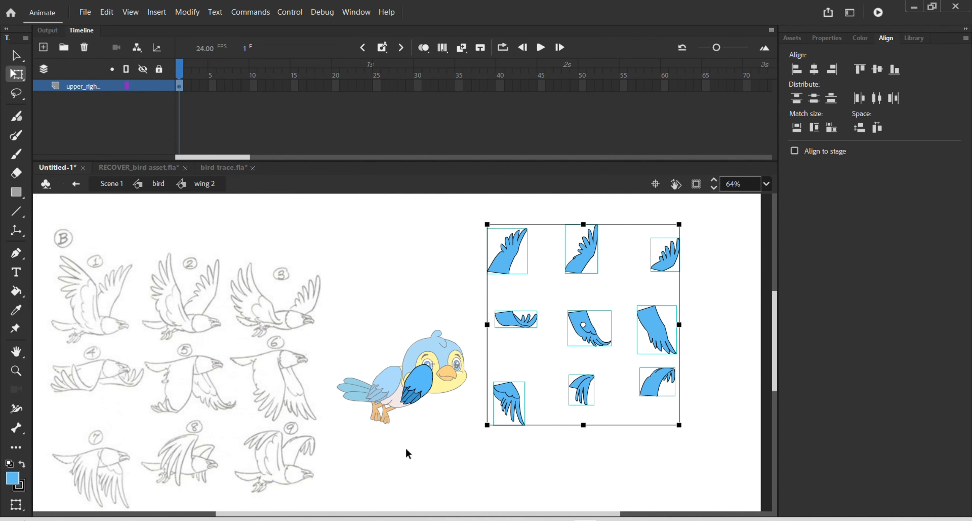
Step: Delete the bird's original front wing and add a new layer above the wing layer
click(422, 385)
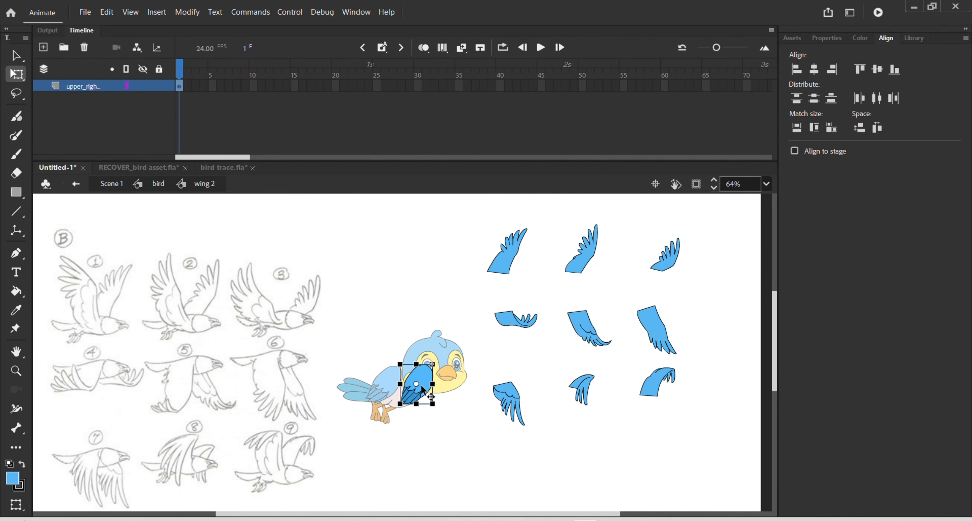
key(Delete)
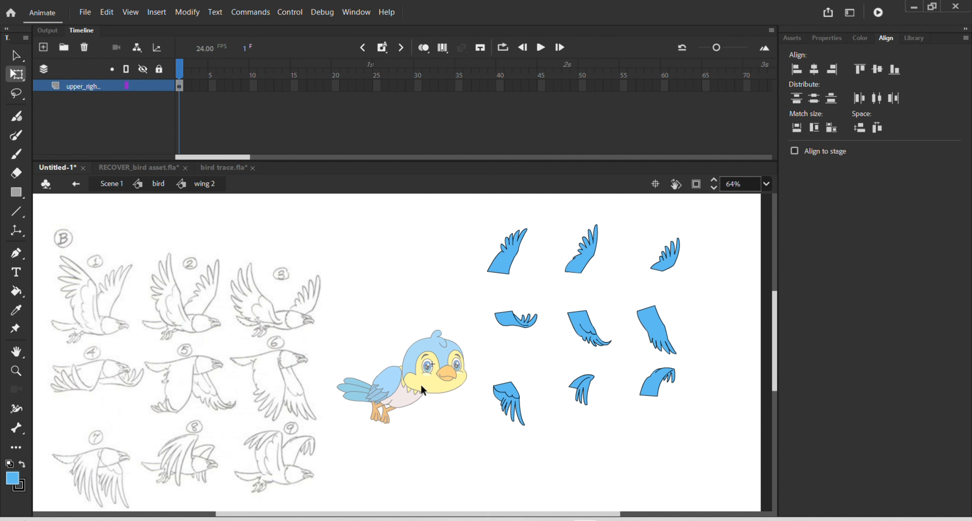
click(43, 47)
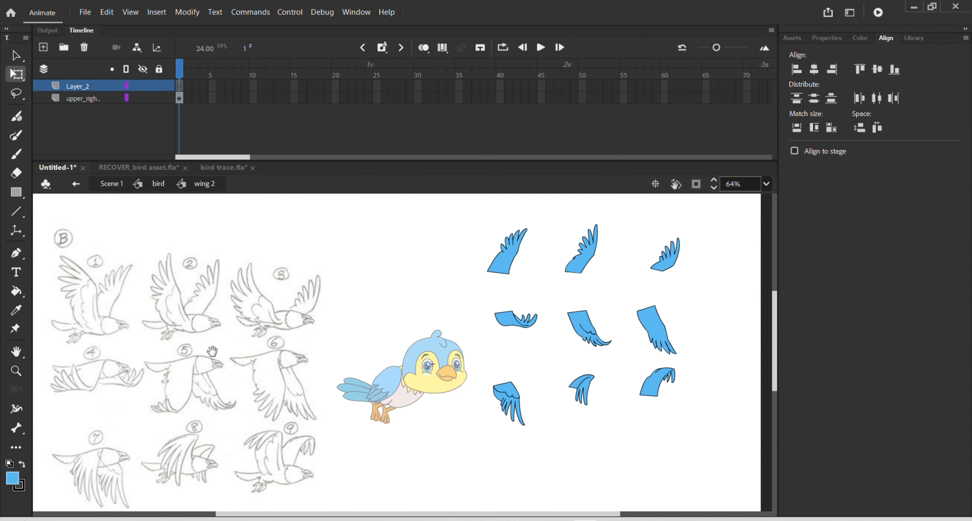
Step: Place the first wing pose over the bird's shoulder, scale it up, and adjust its position
drag(211, 348, 244, 331)
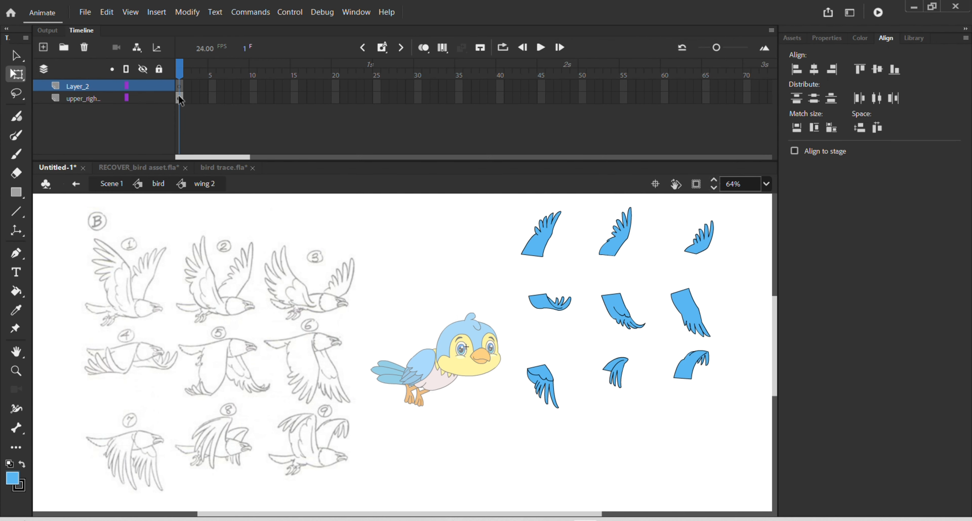
click(180, 94)
click(544, 242)
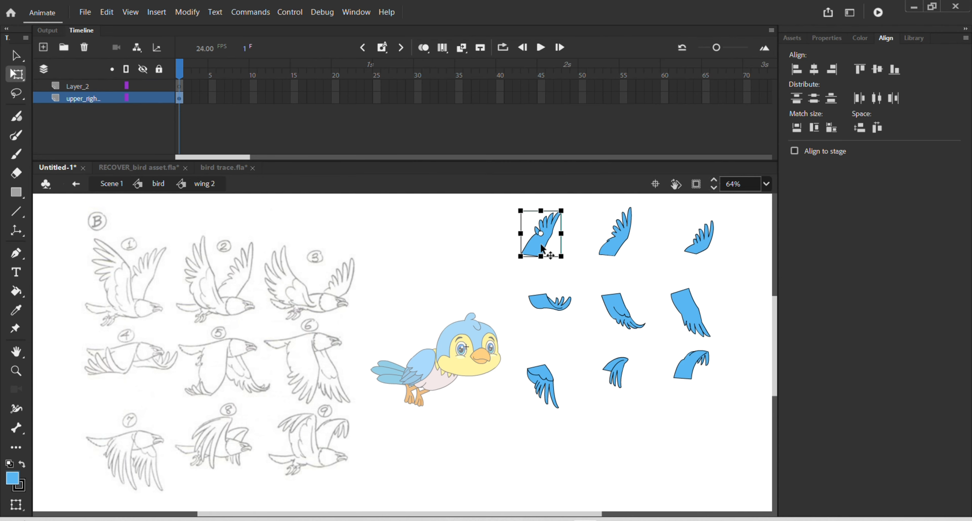
drag(540, 242, 451, 354)
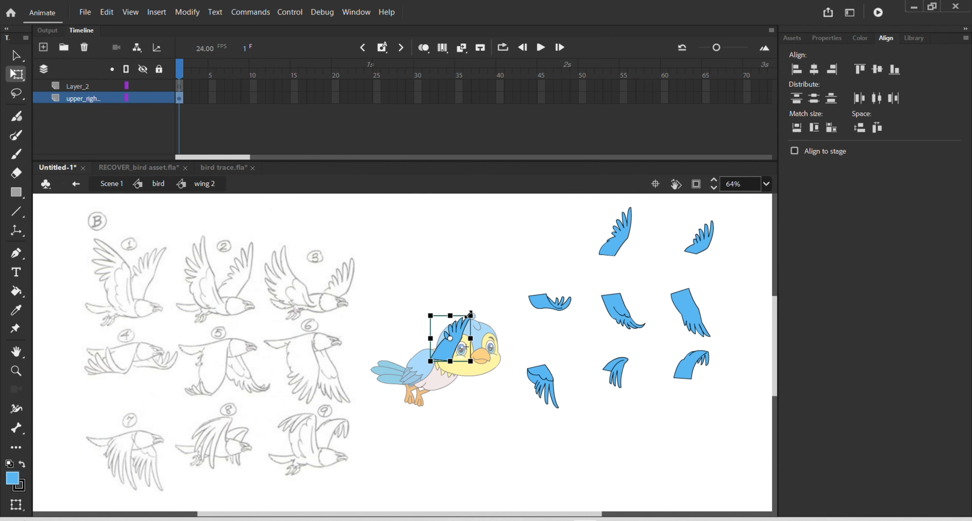
drag(471, 315, 480, 304)
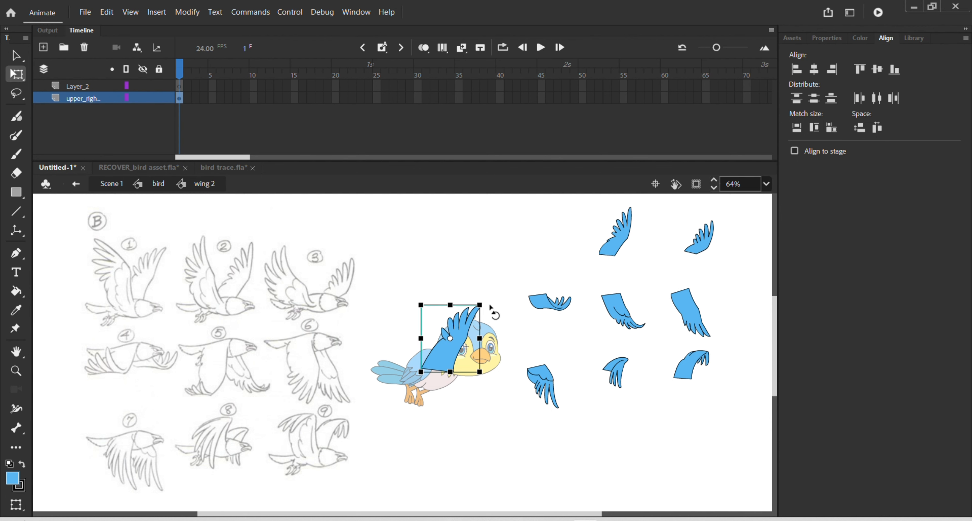
drag(460, 351, 461, 343)
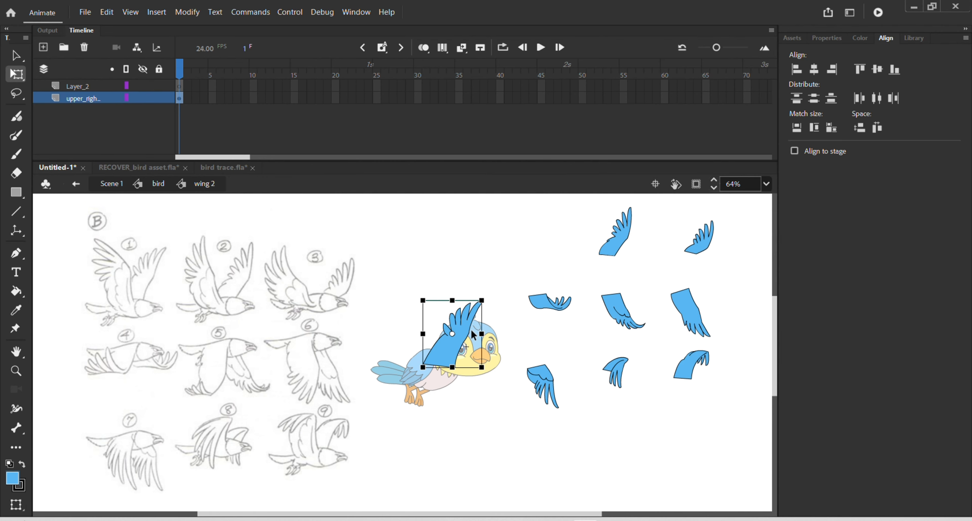
Step: Cut the placed first wing and paste it in place on frame 1 of Layer_2
key(Delete)
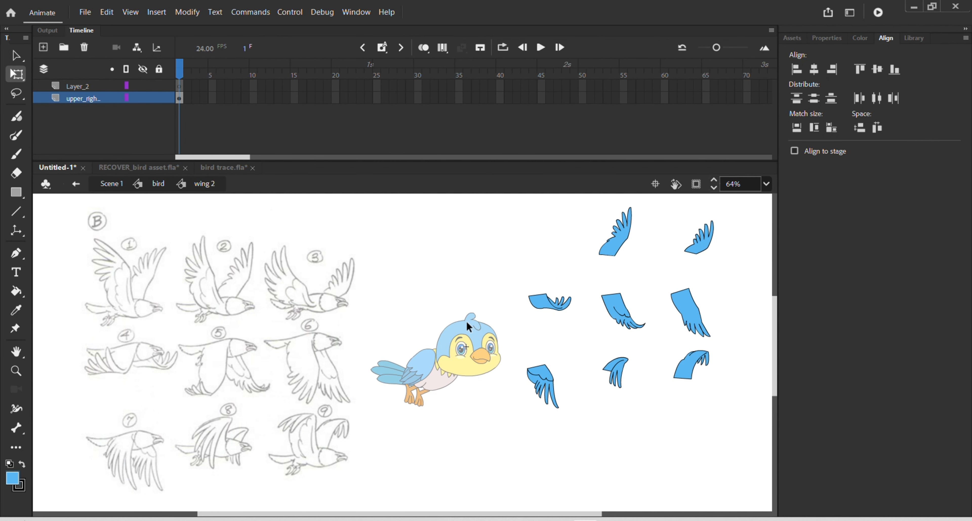
click(179, 87)
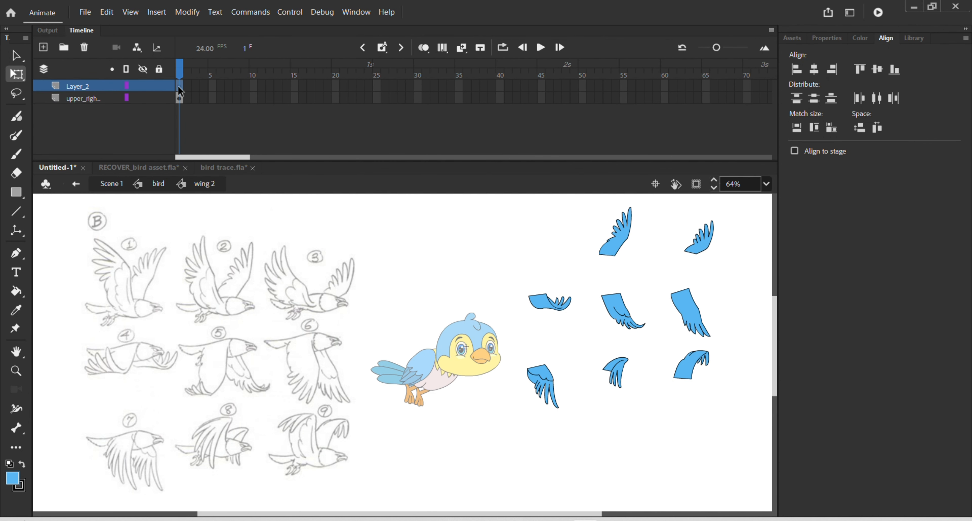
key(ctrl+shift+v)
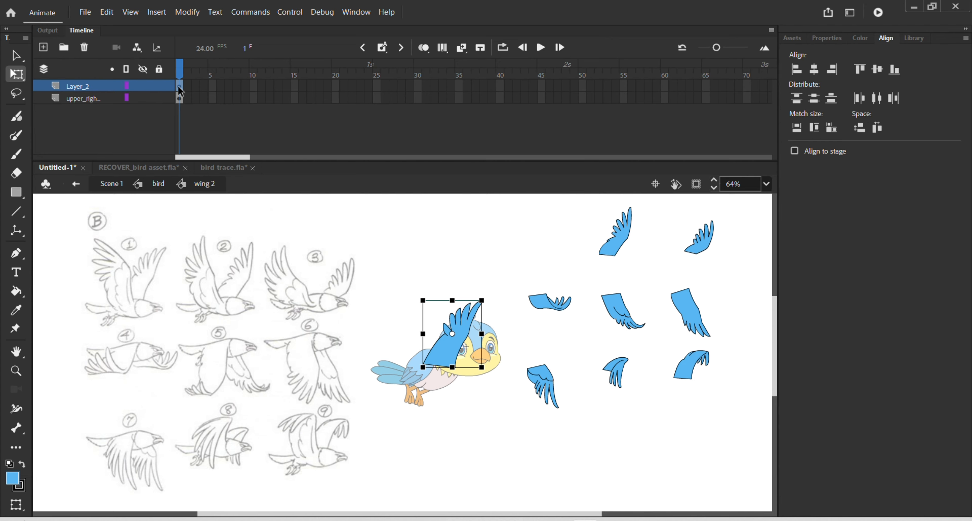
Step: Cut the second wing pose from the original wing layer and paste it in place on frame 2 of Layer_2, replacing the first wing there
click(179, 99)
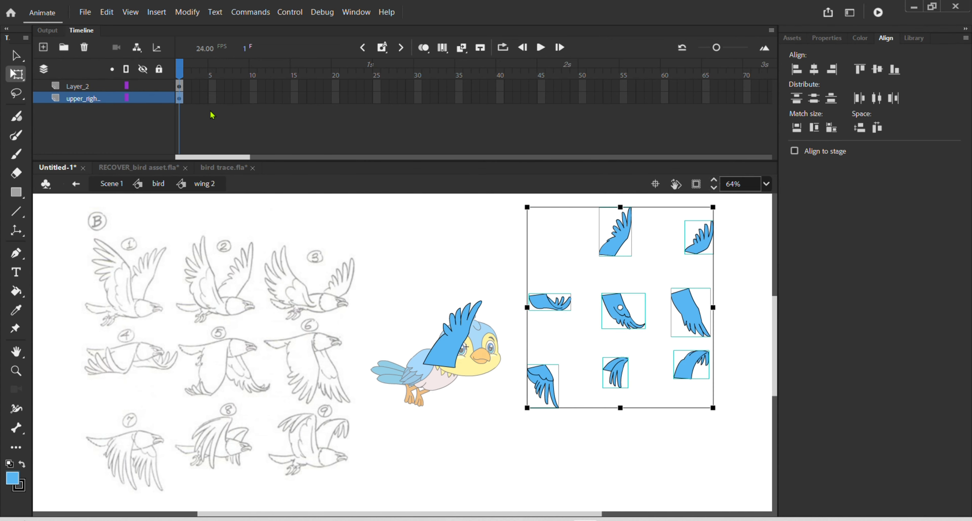
click(499, 246)
click(621, 232)
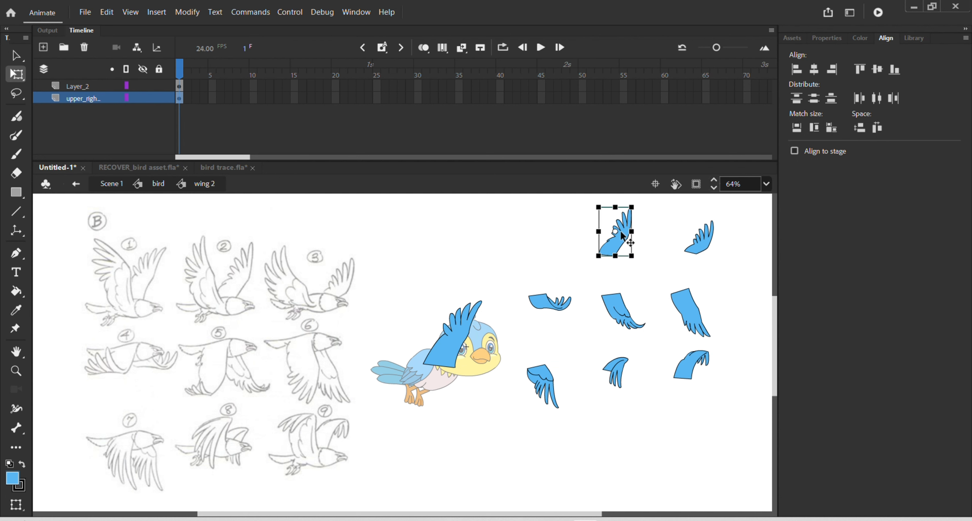
key(Delete)
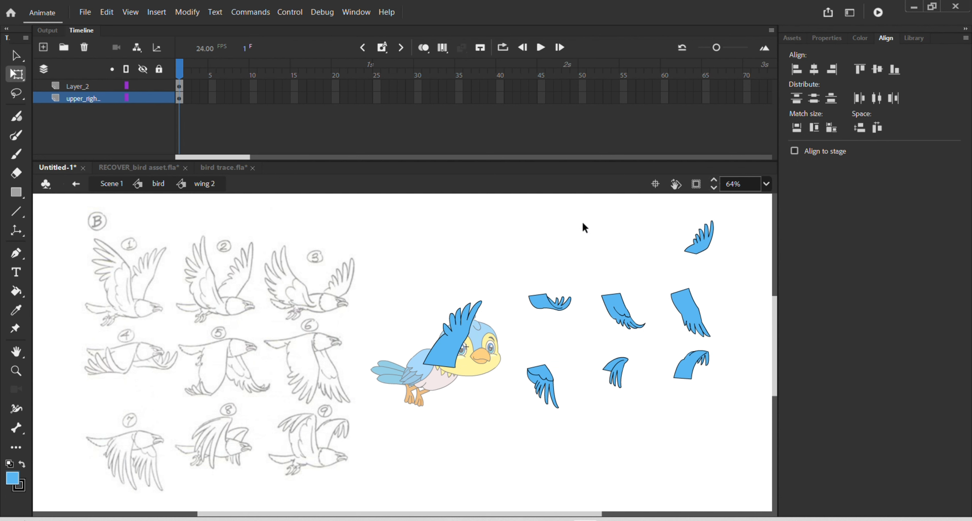
click(188, 86)
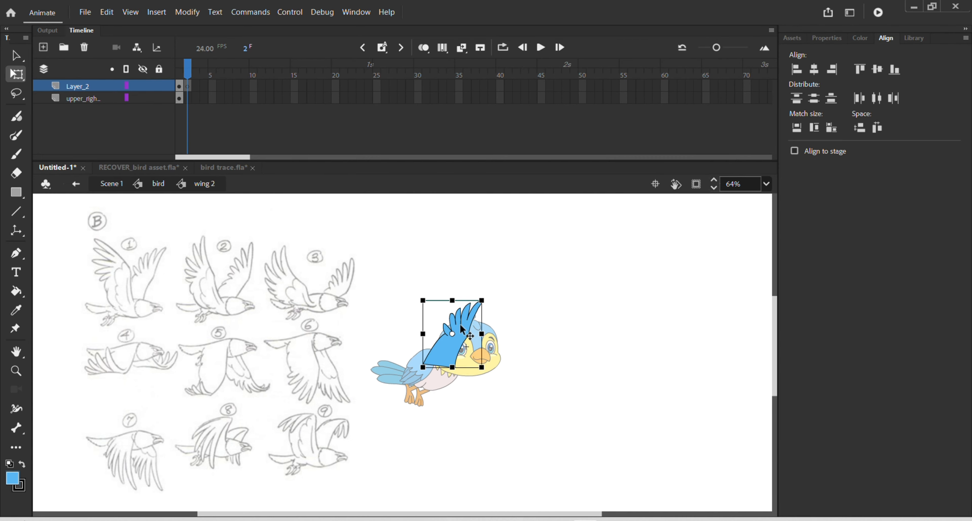
key(Delete)
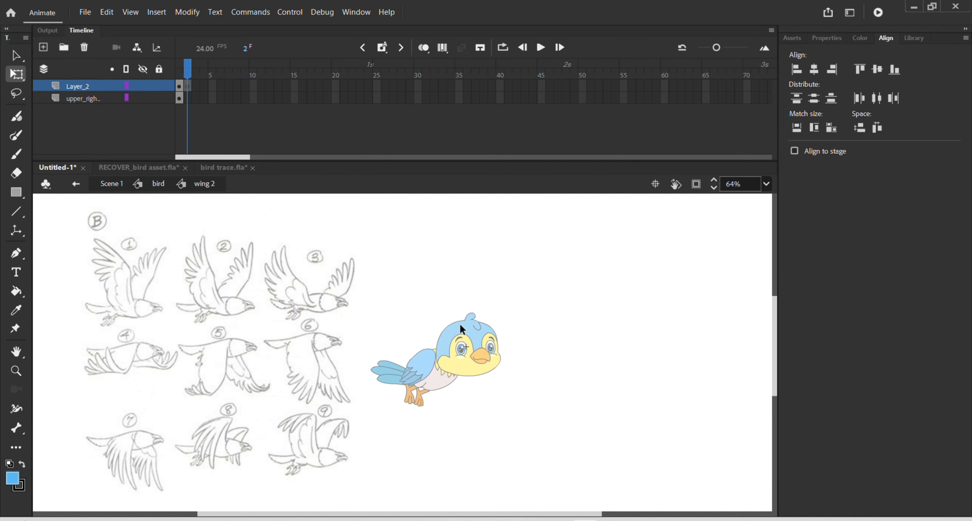
key(ctrl+shift+v)
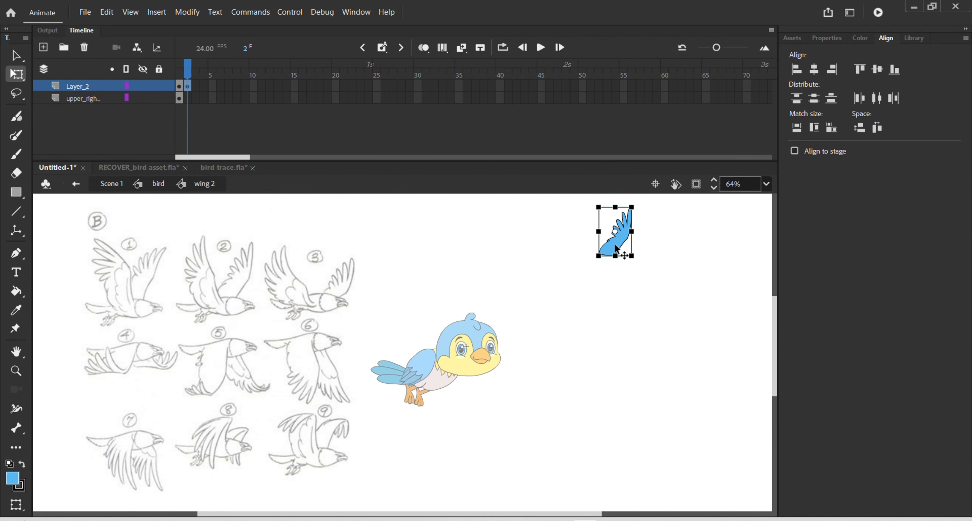
Step: Move the second wing onto the bird, turn on onion skinning, and scale and align it to the first frame's wing
drag(615, 243, 446, 344)
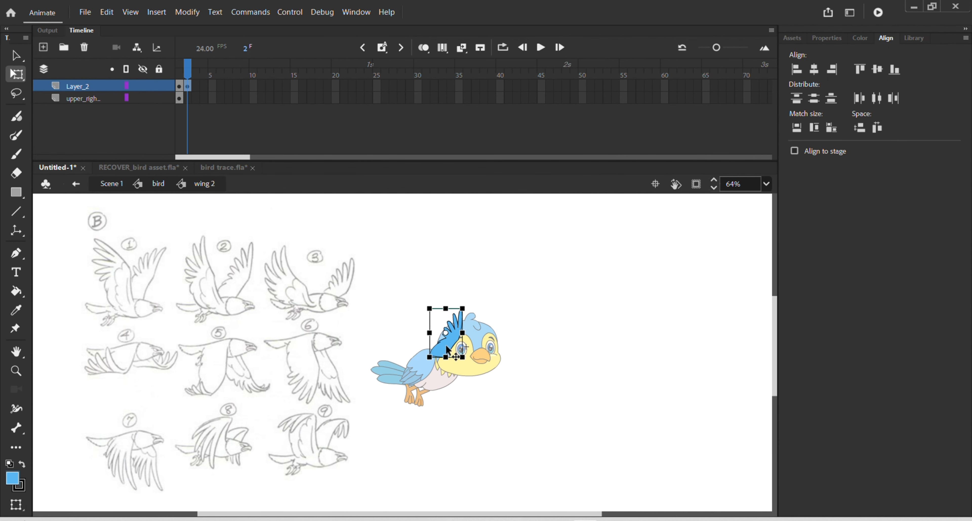
scroll(445, 342, up, 3)
scroll(445, 340, down, 2)
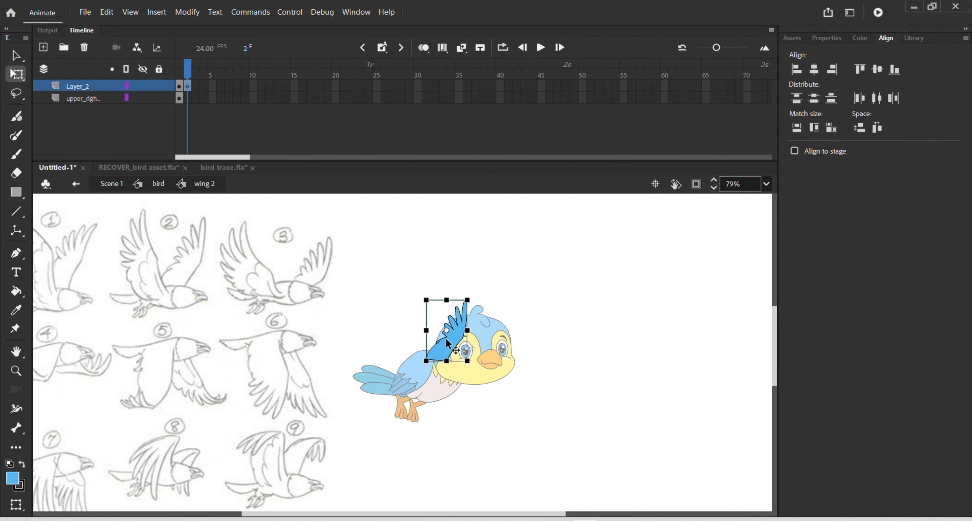
click(422, 49)
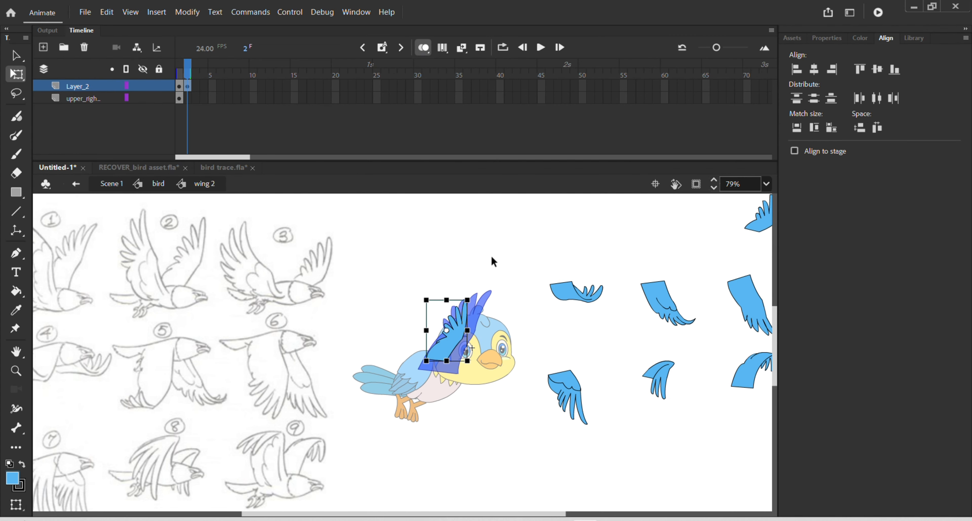
scroll(451, 341, up, 3)
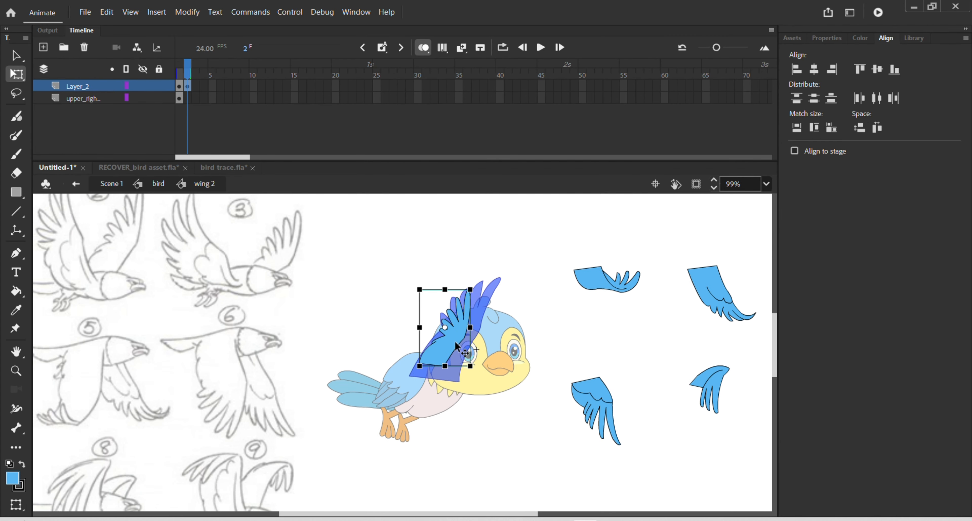
scroll(451, 342, down, 4)
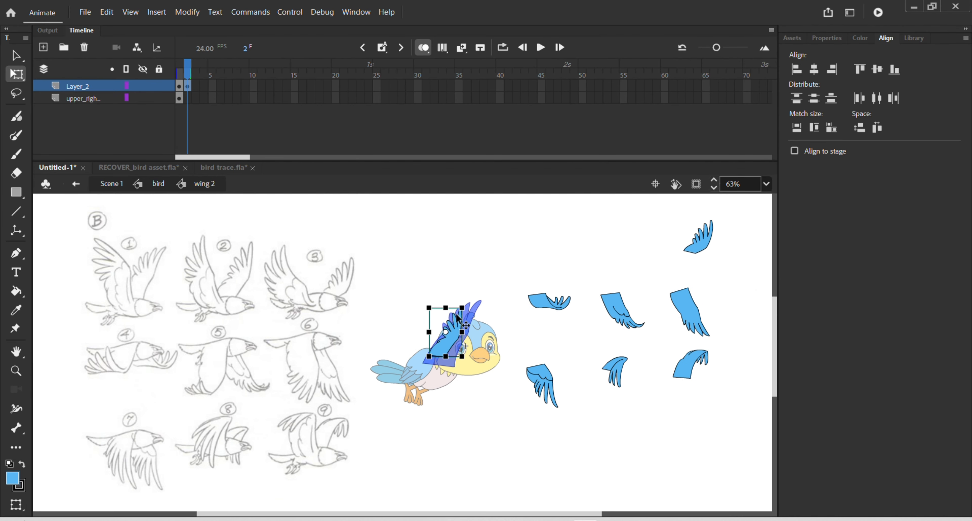
drag(462, 307, 469, 297)
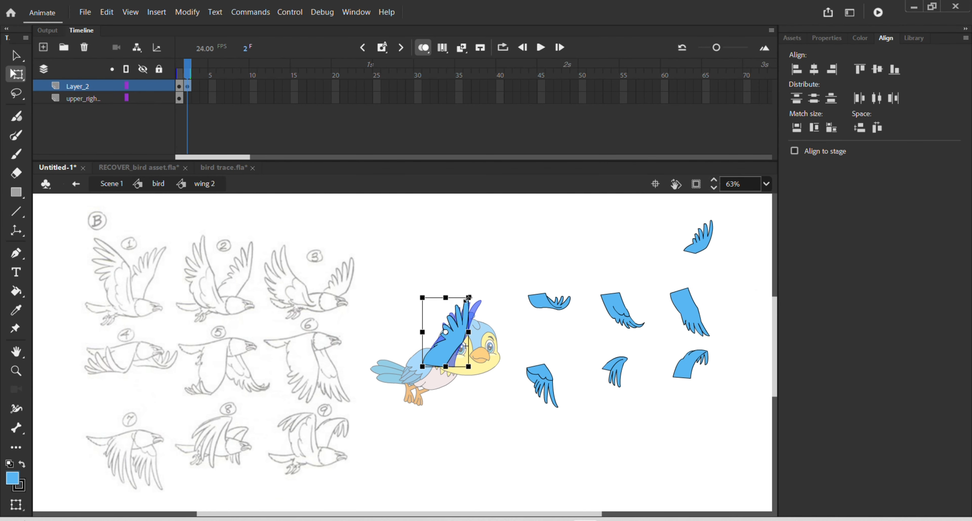
drag(453, 341, 460, 339)
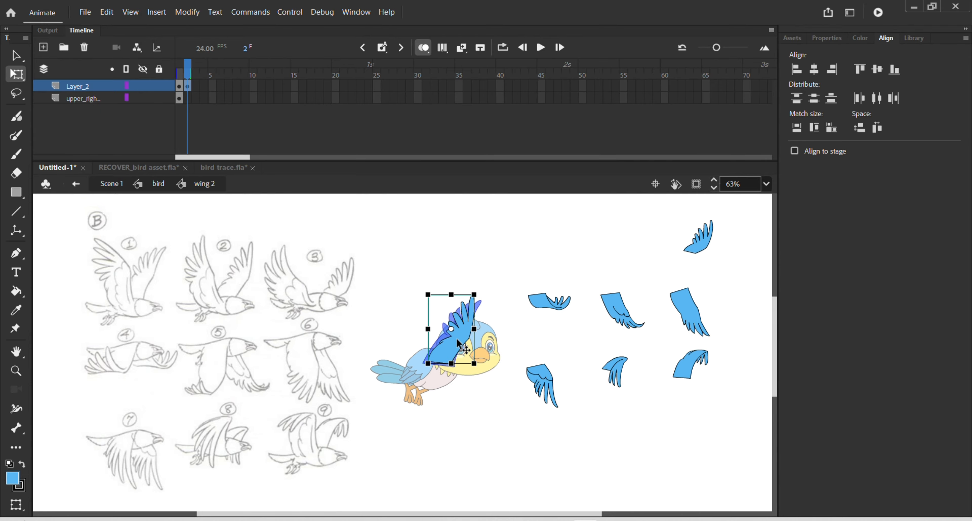
Step: Cut the third wing pose from the original wing layer and paste it in place on a new Layer_2 keyframe at frame 3, replacing the copied wing
click(704, 242)
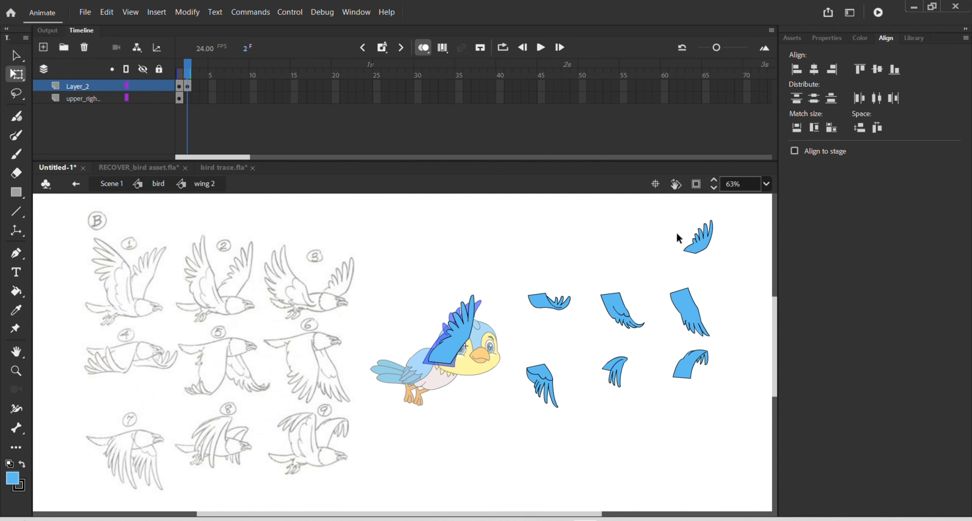
click(180, 99)
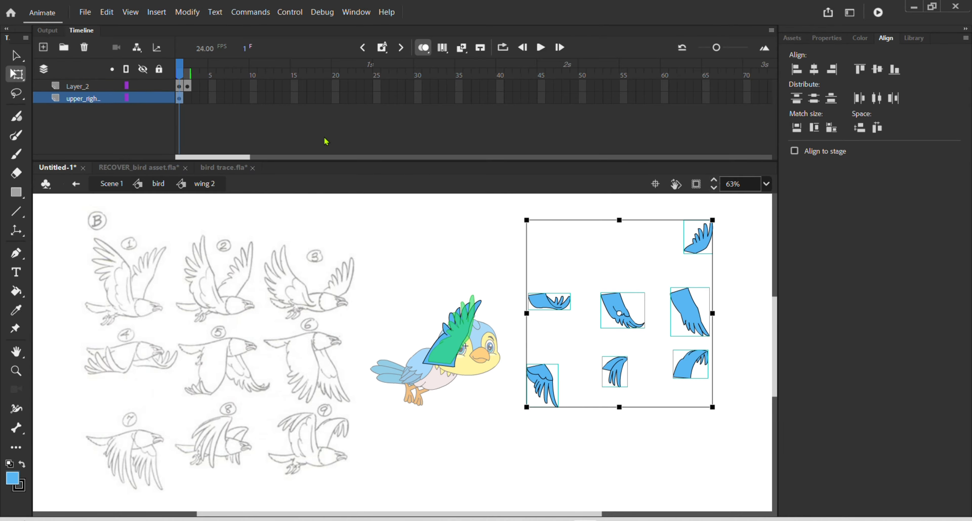
click(718, 243)
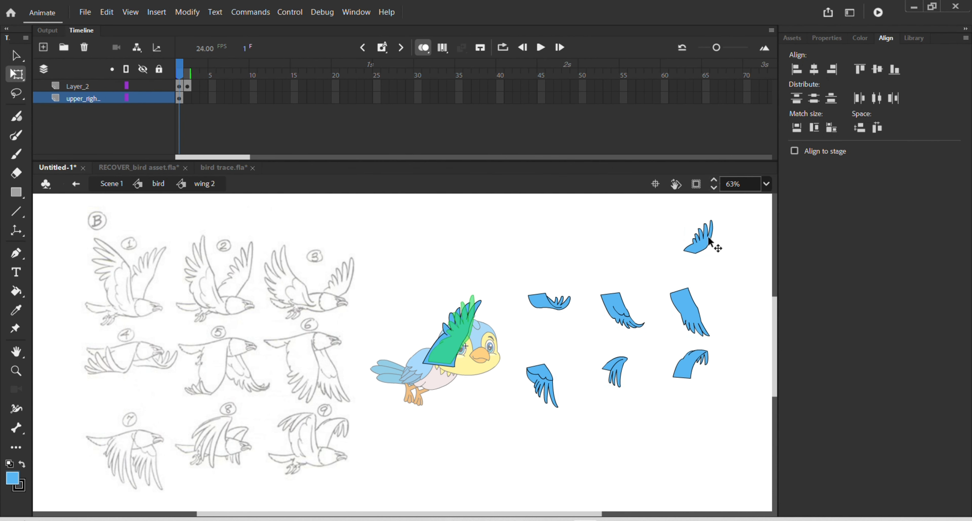
click(706, 241)
key(Delete)
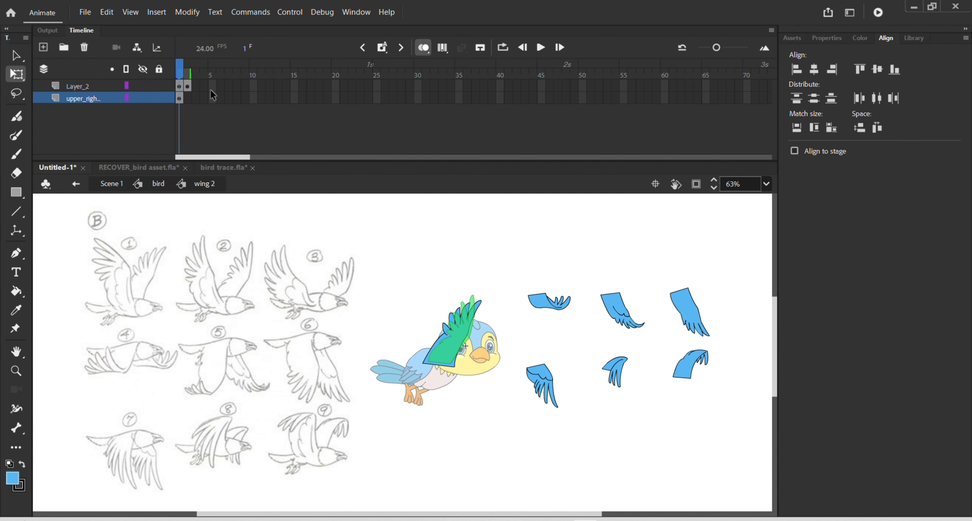
click(198, 85)
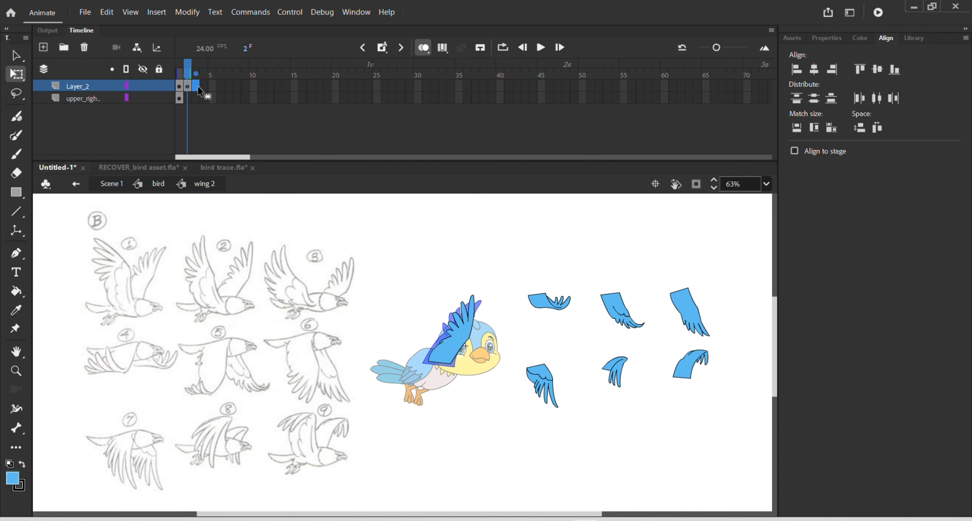
key(F6)
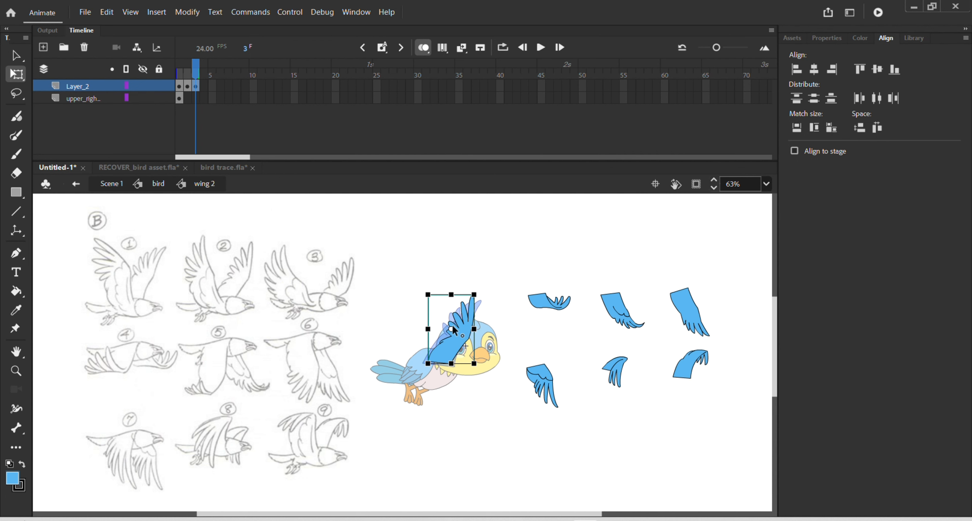
key(Delete)
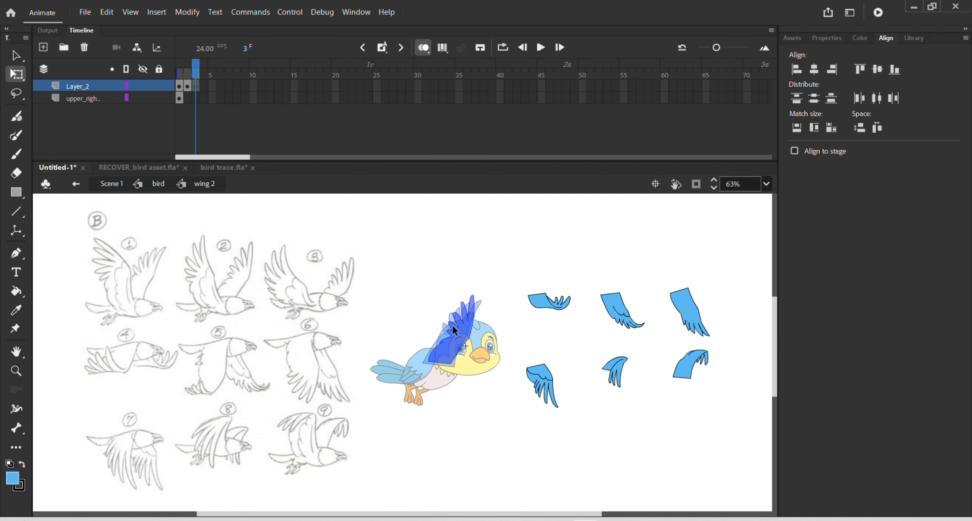
key(ctrl+shift+v)
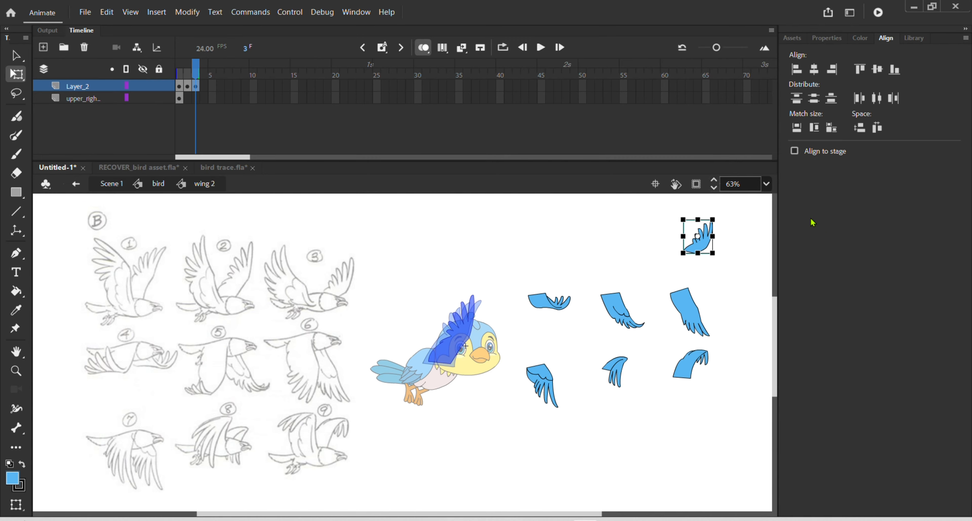
Step: Move the third wing onto the bird's shoulder, scale it up, and align it with the onion-skinned wings
drag(686, 240, 475, 305)
drag(459, 361, 461, 342)
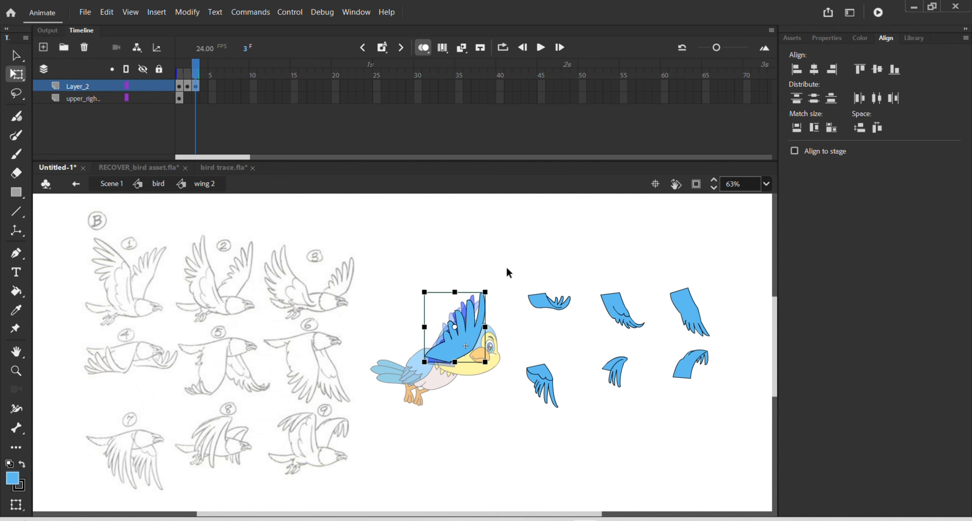
drag(506, 265, 738, 442)
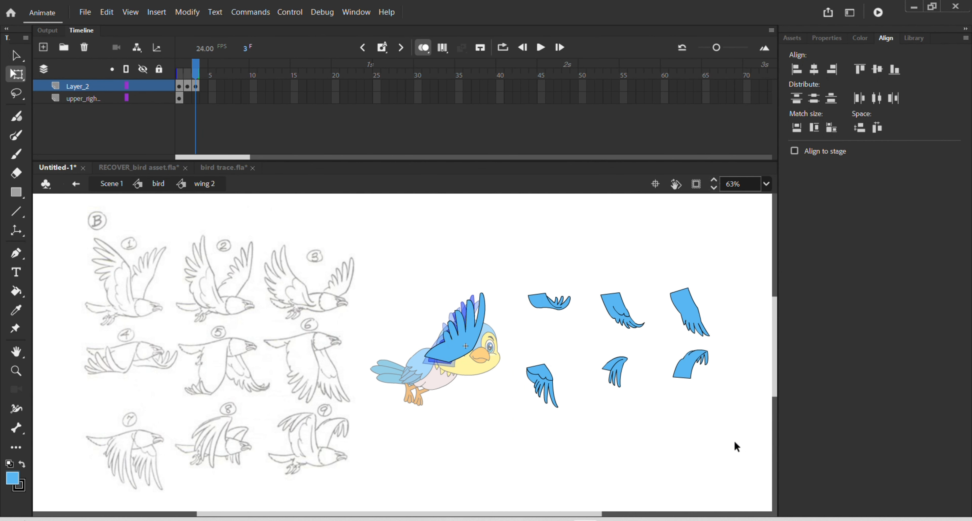
drag(503, 255, 728, 447)
Step: Add a keyframe at frame 4 of Layer_2, clear its copied wing, and cut the fourth wing pose from the original wing layer
drag(178, 74, 207, 101)
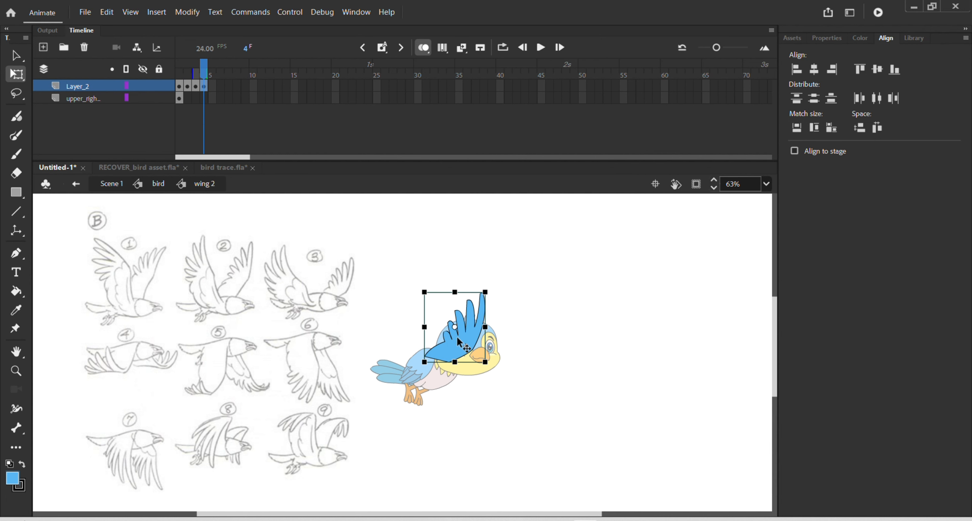
key(Delete)
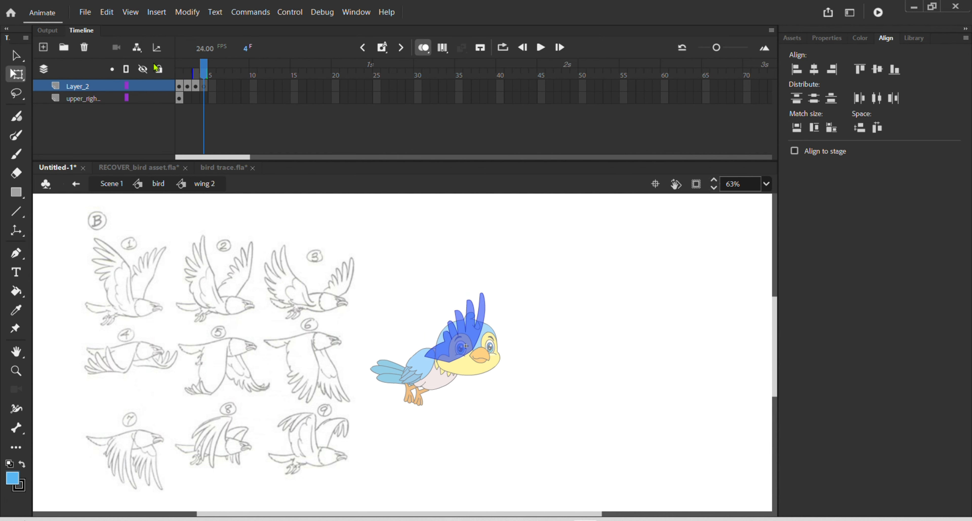
click(180, 97)
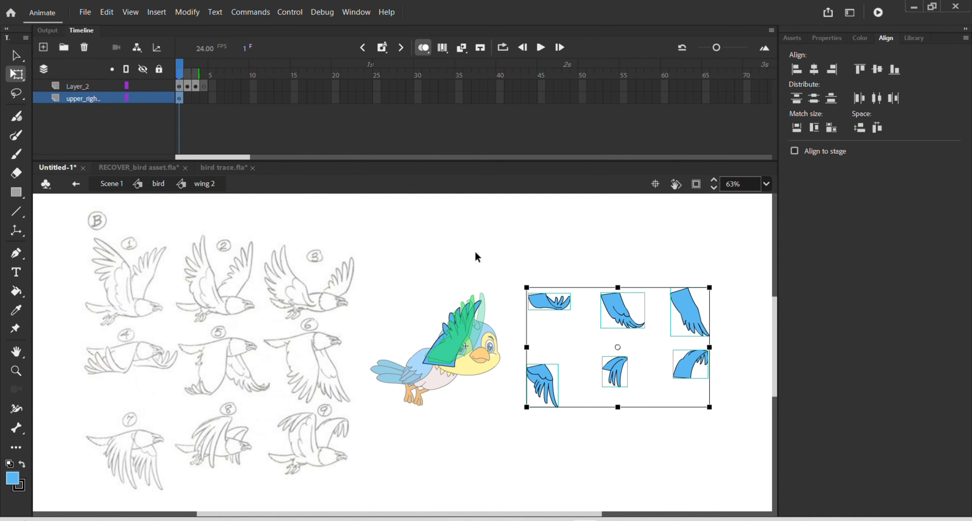
click(488, 248)
click(551, 304)
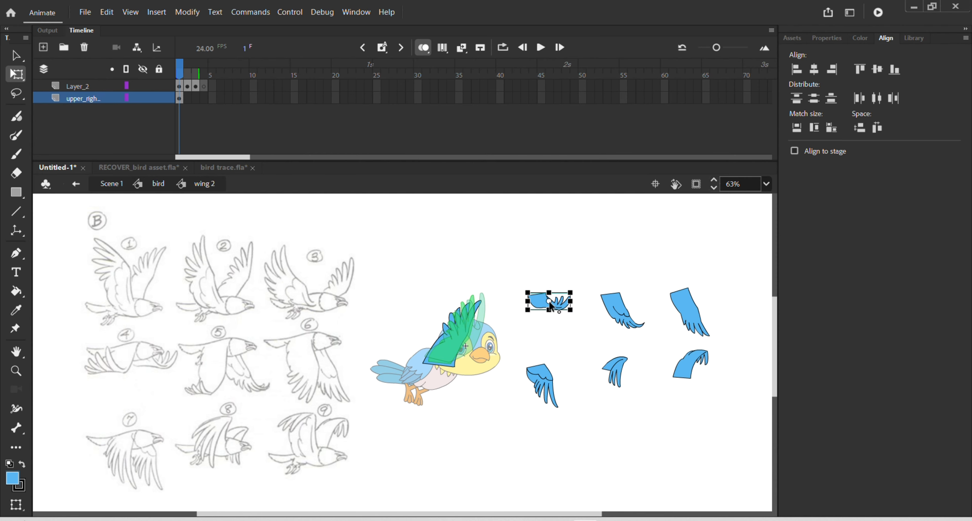
key(Delete)
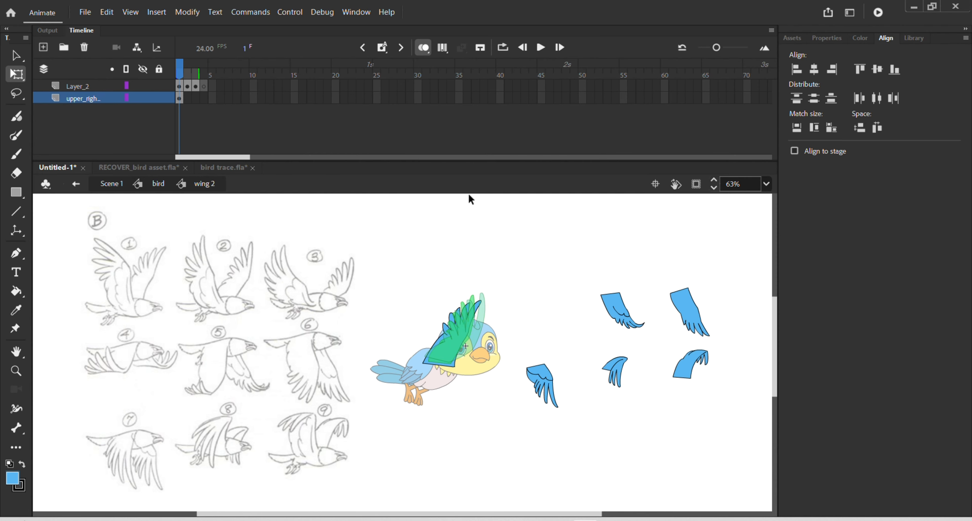
Step: Paste the fourth wing in place on frame 4 of Layer_2, then enlarge it and align it over the bird's shoulder
click(200, 86)
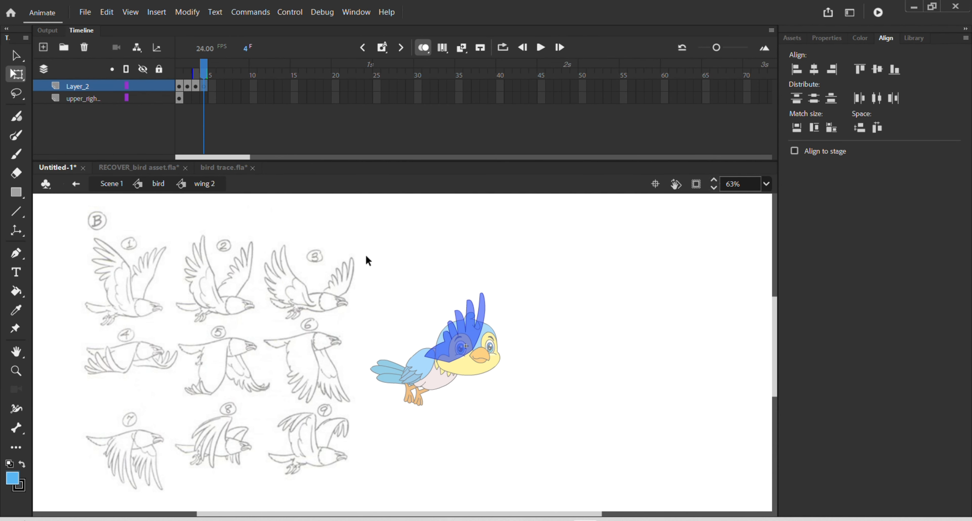
key(ctrl+shift+v)
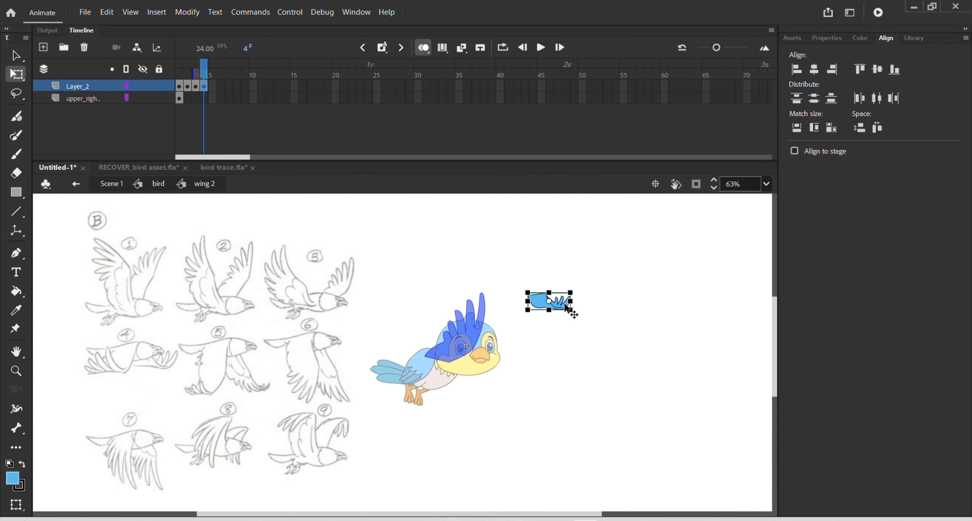
drag(570, 310, 480, 369)
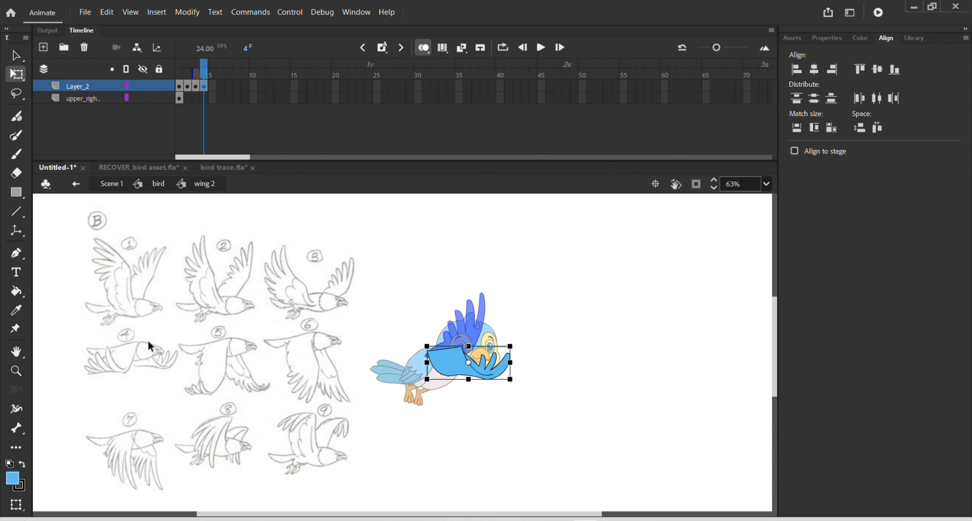
Step: Cut the fifth wing pose from the original wing layer and paste it in place on an emptied new keyframe at frame 5 of Layer_2
click(179, 98)
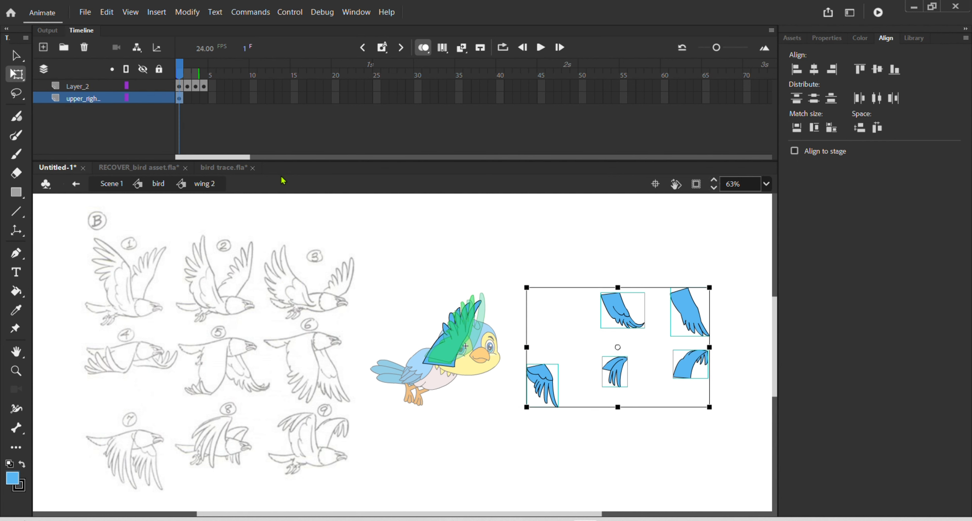
click(715, 292)
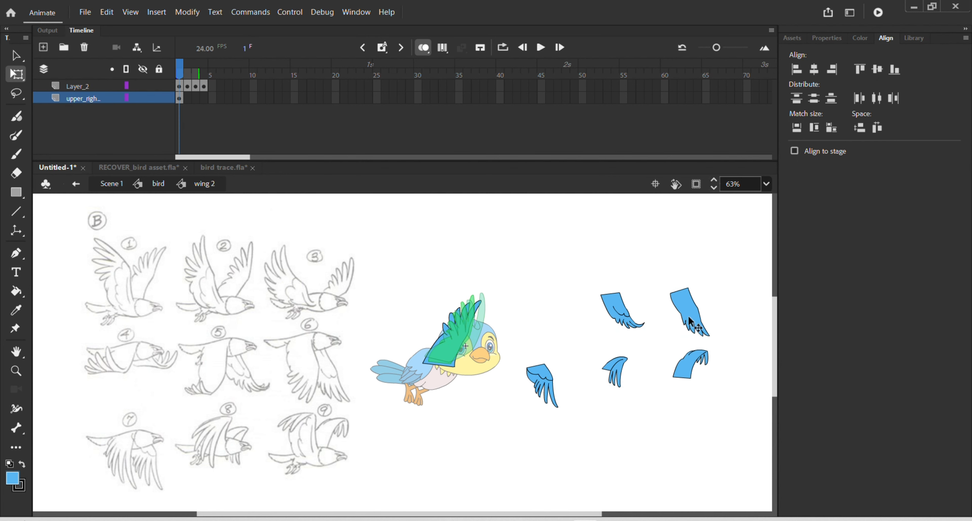
click(611, 312)
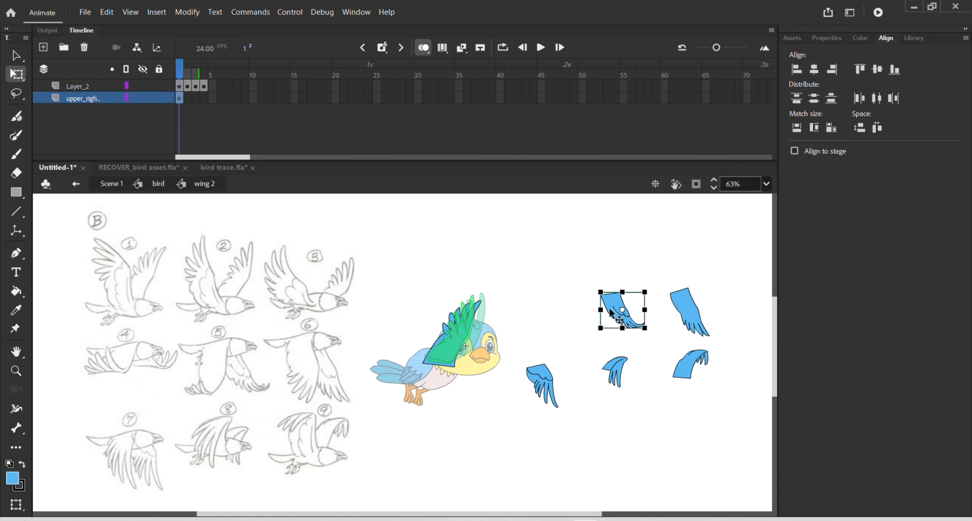
key(Delete)
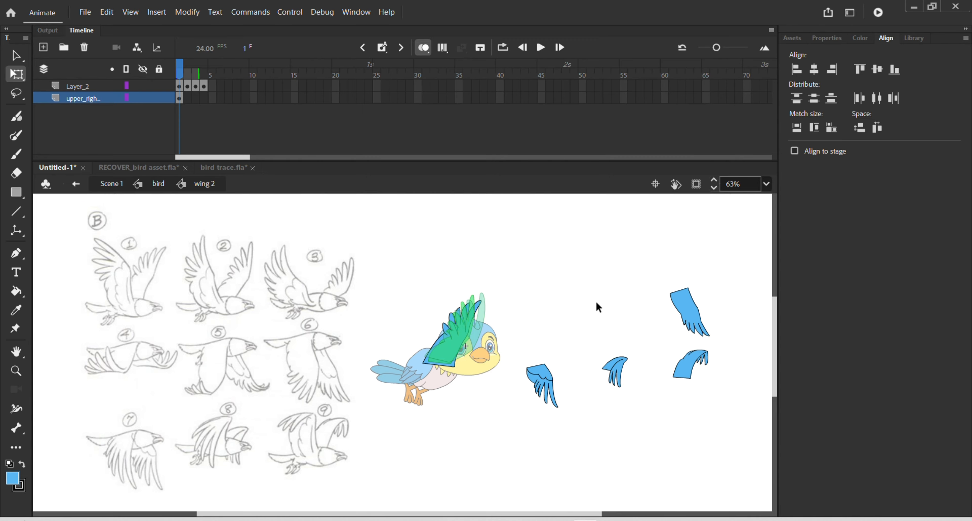
drag(204, 86, 208, 86)
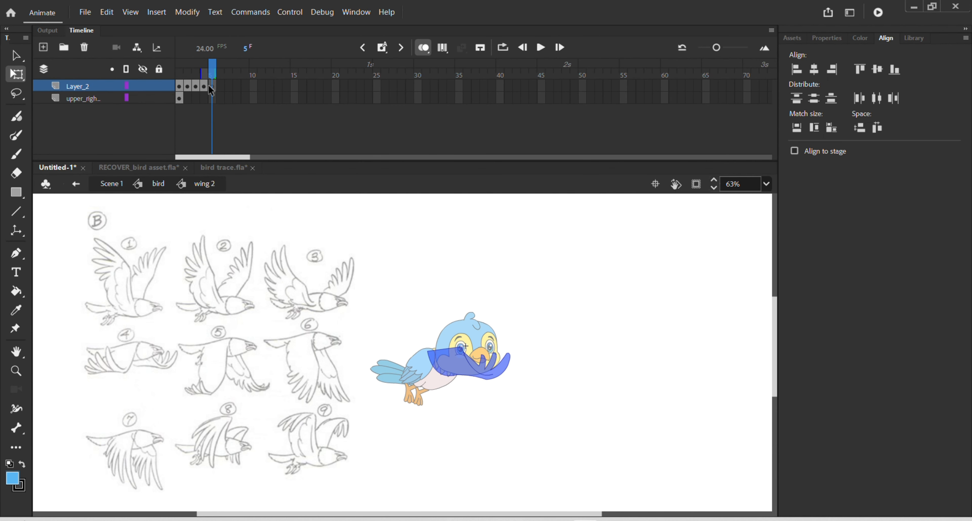
click(209, 86)
click(208, 87)
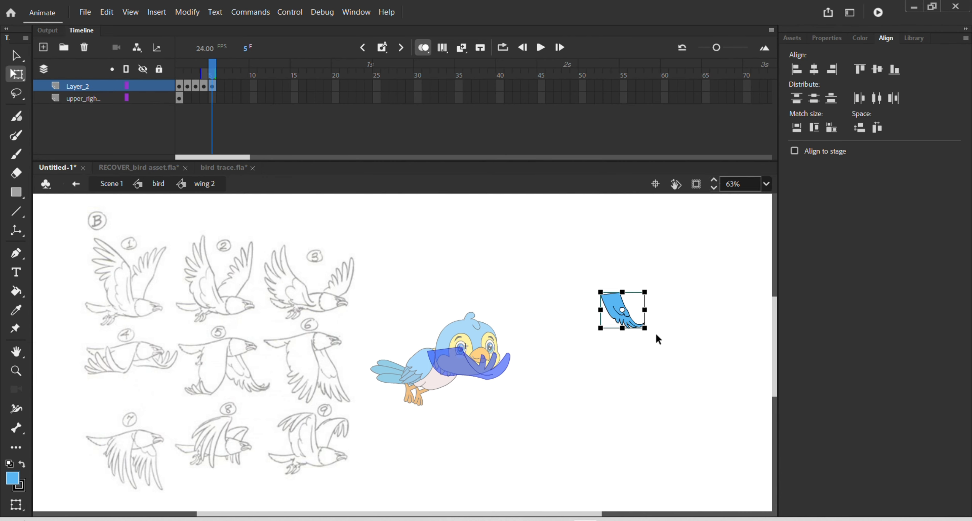
Step: Enlarge the fifth wing, move it over the bird's shoulder, and fine-tune its size to match the onion-skinned fourth wing
drag(645, 328, 663, 343)
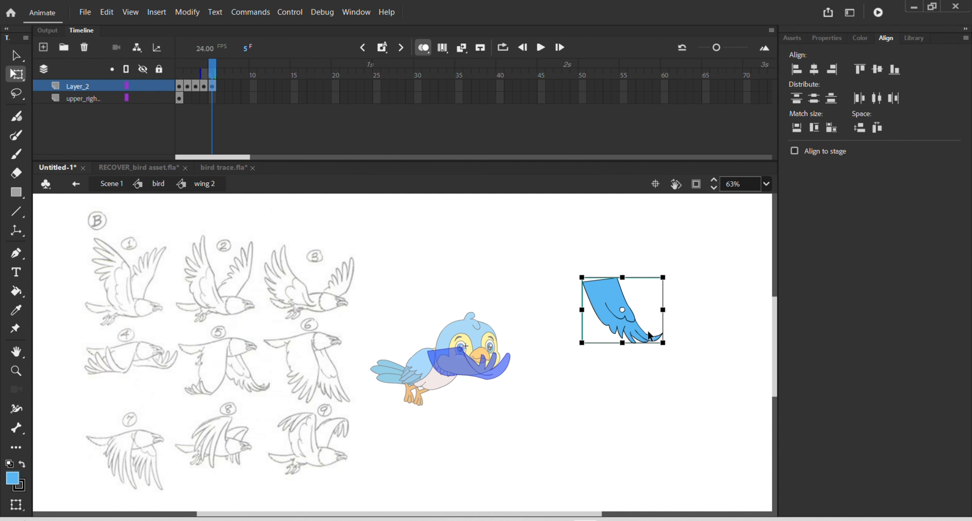
drag(627, 312, 477, 384)
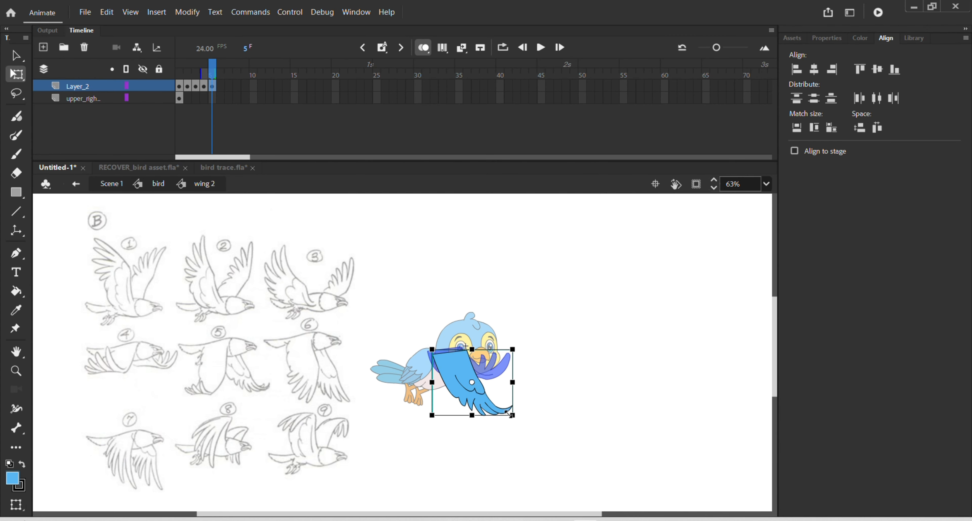
drag(512, 414, 477, 391)
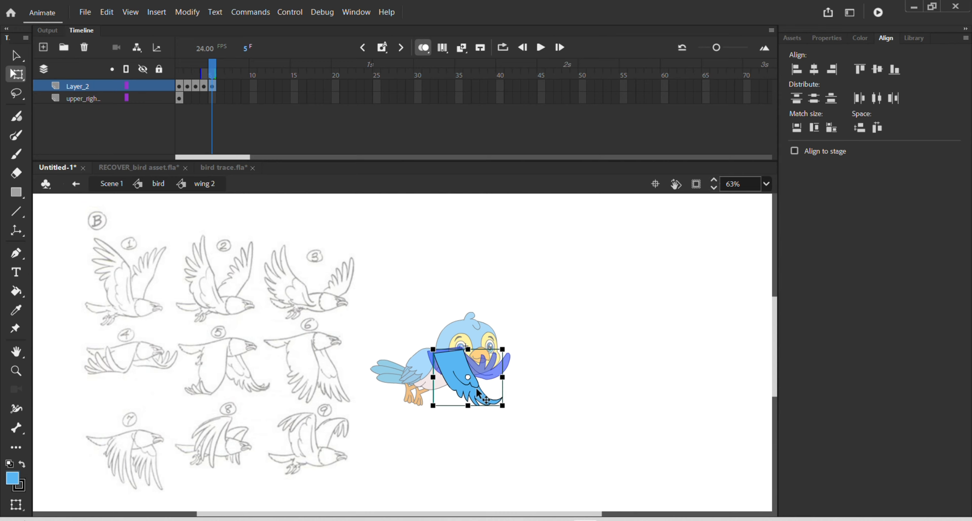
click(212, 84)
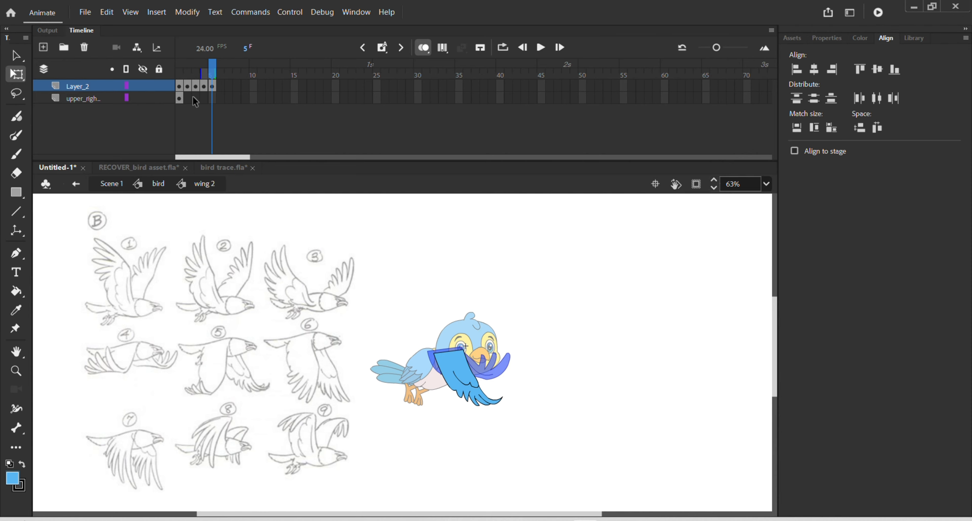
Step: Cut the sixth wing pose from frame 1 of the original wing layer
click(180, 99)
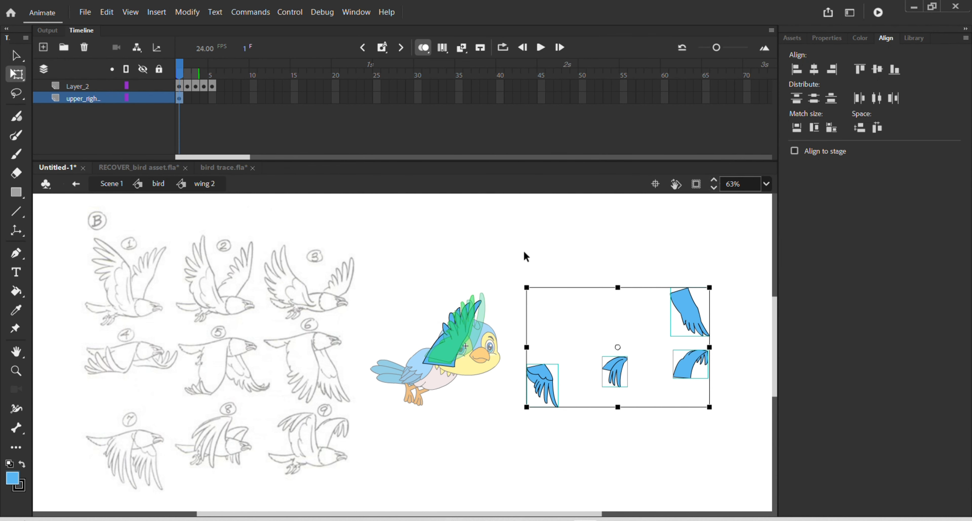
click(684, 271)
click(694, 327)
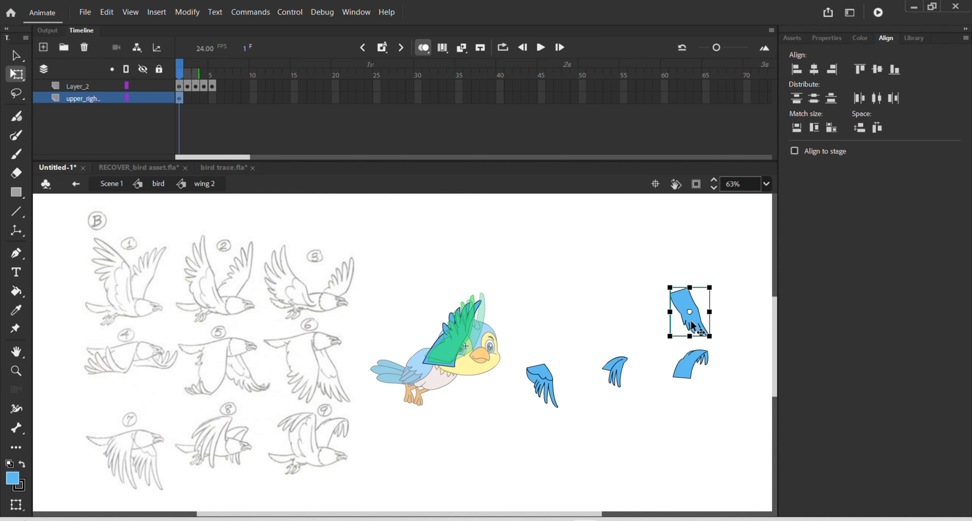
key(Delete)
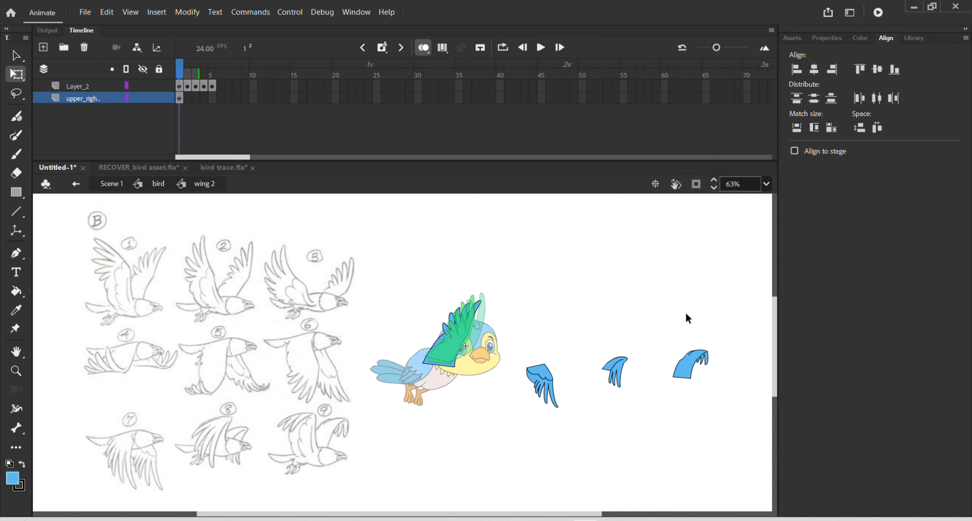
Step: Replace the wing on a new keyframe at frame 6 of Layer_2 with the sixth wing, scaled up and aligned over the bird's shoulder
click(218, 89)
click(218, 87)
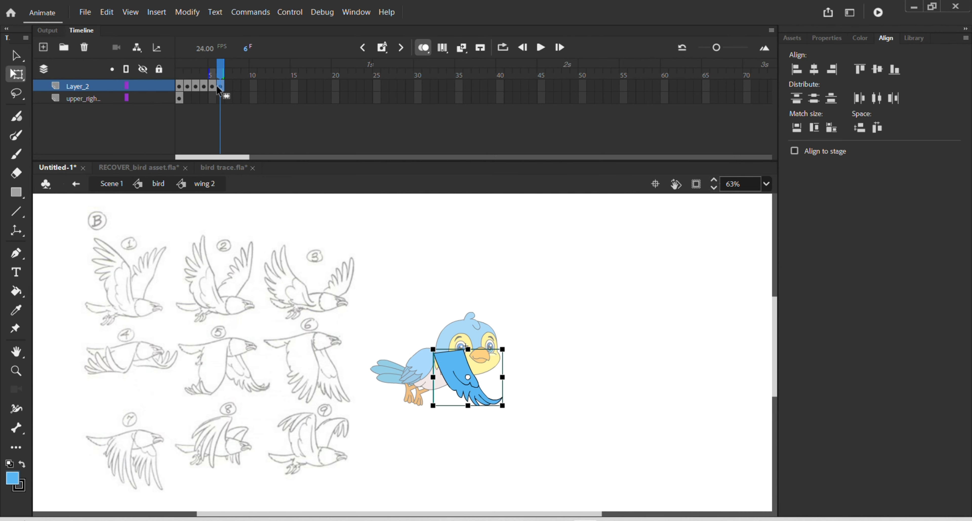
key(Delete)
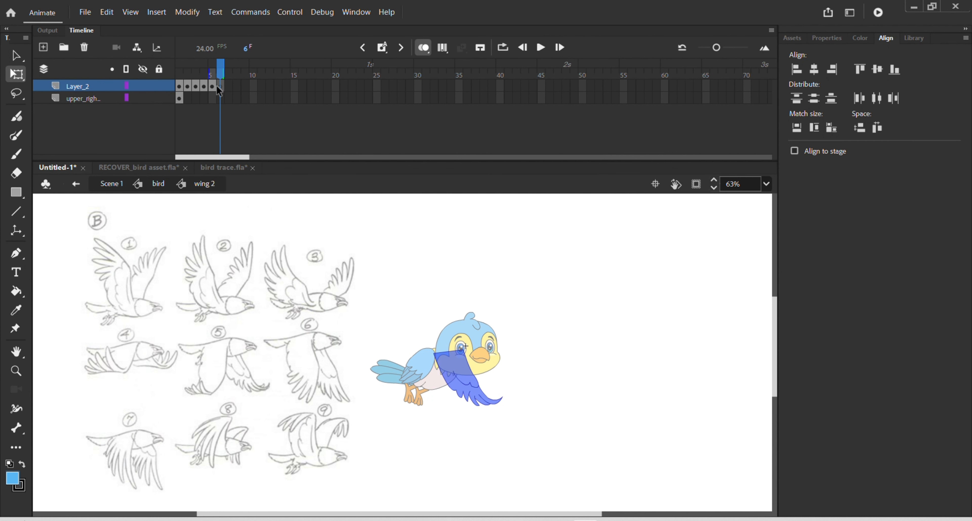
key(ctrl+v)
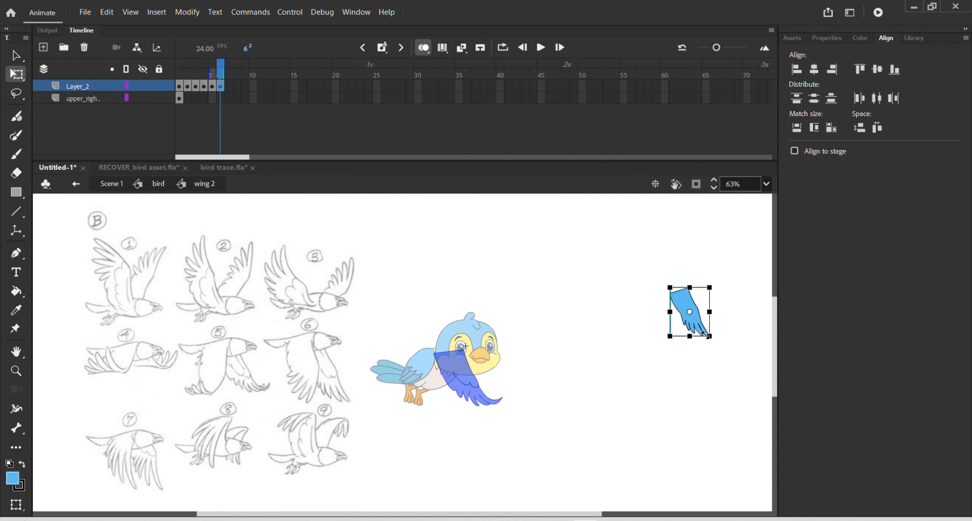
drag(708, 335, 470, 393)
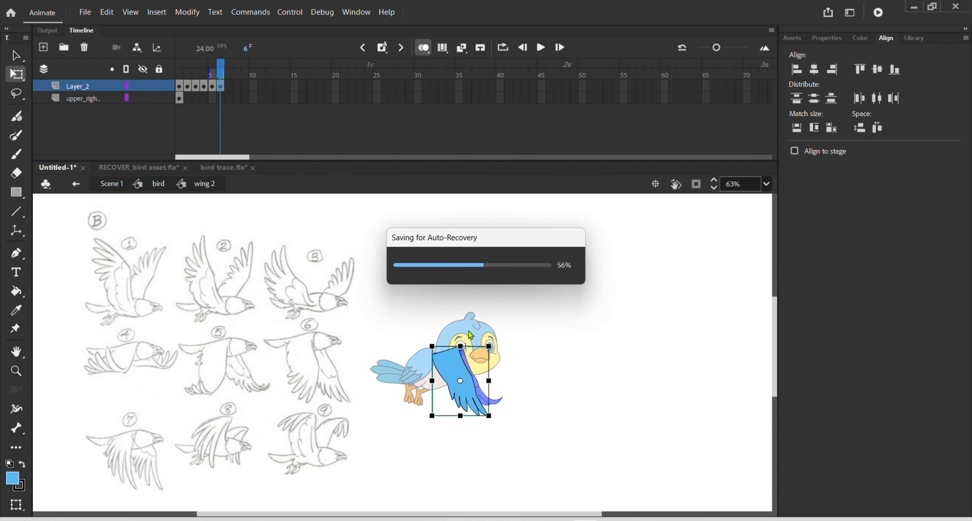
Step: Cut the seventh wing pose from frame 1 of the original wing layer
click(181, 99)
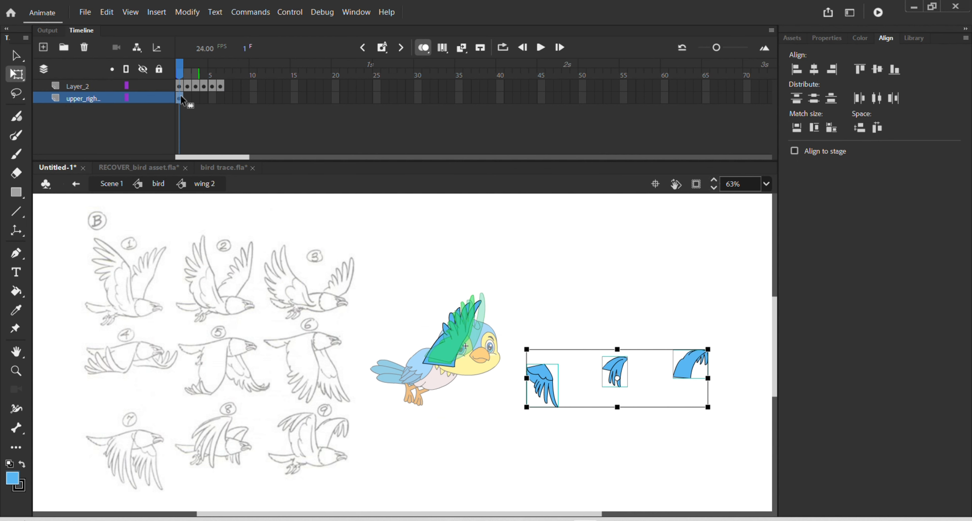
click(527, 298)
click(543, 384)
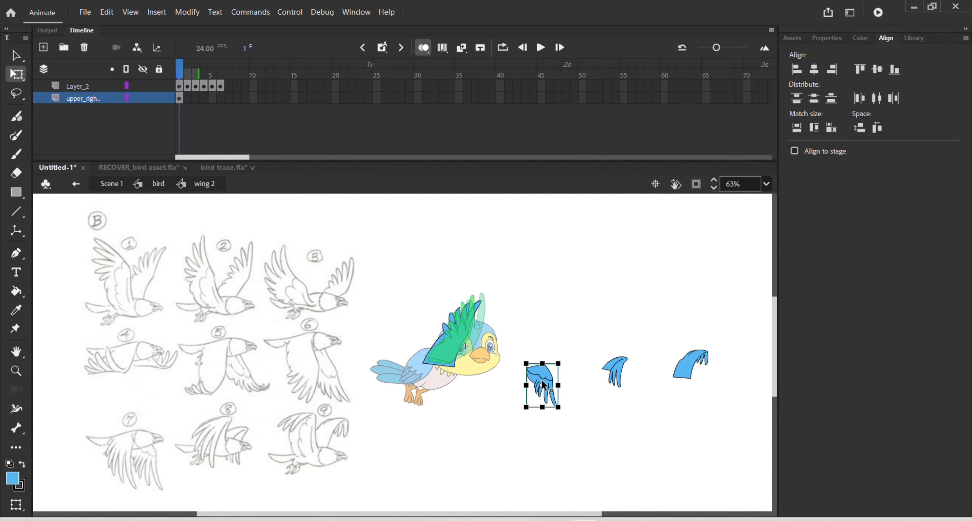
key(Delete)
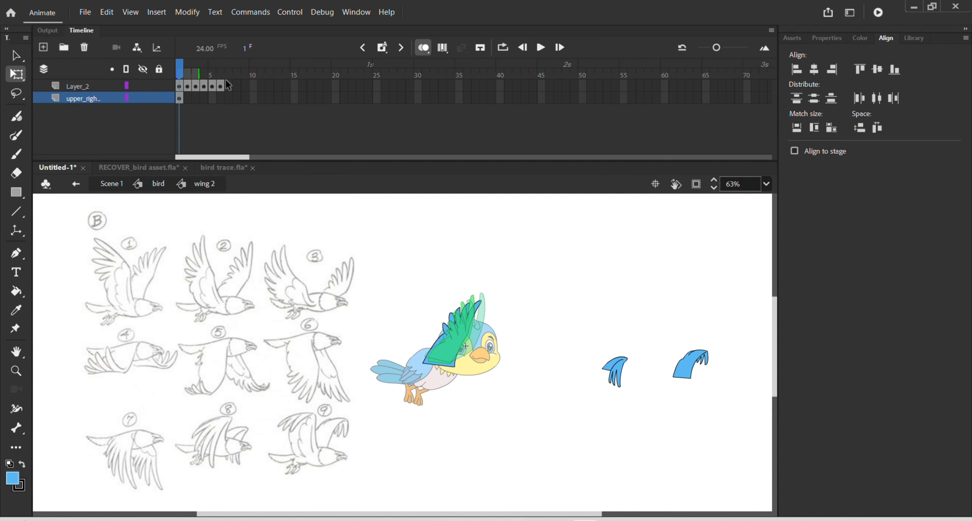
Step: Replace the wing on a new keyframe at frame 7 of Layer_2 with the seventh wing, enlarged and aligned over the bird's shoulder
click(229, 89)
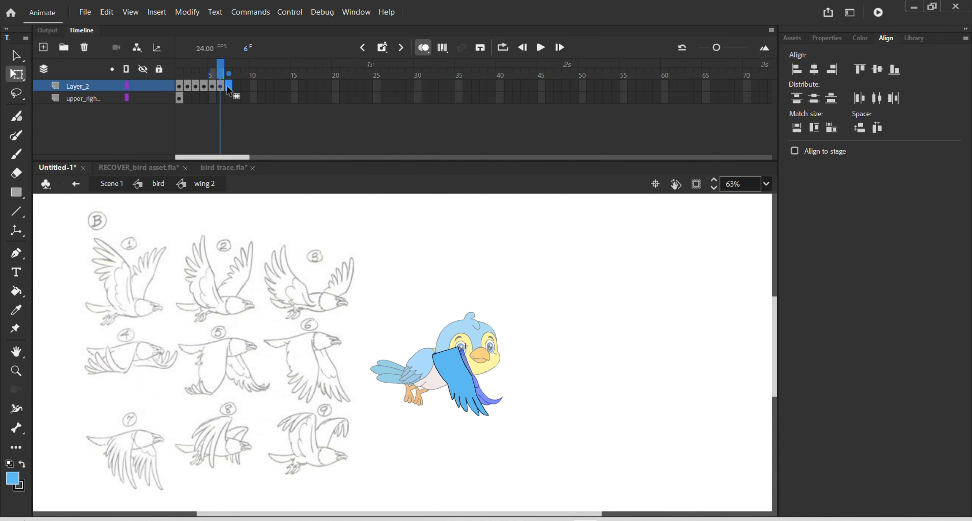
key(F6)
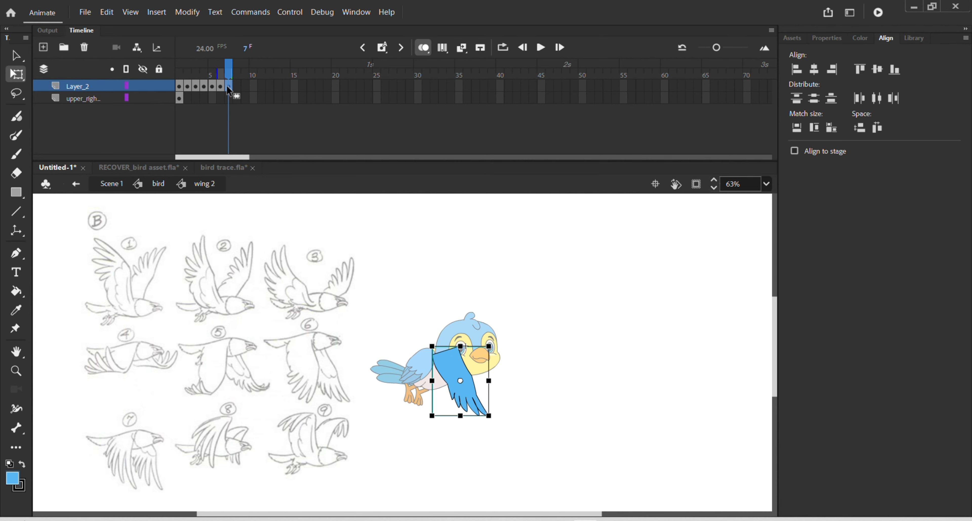
key(ctrl+shift+a)
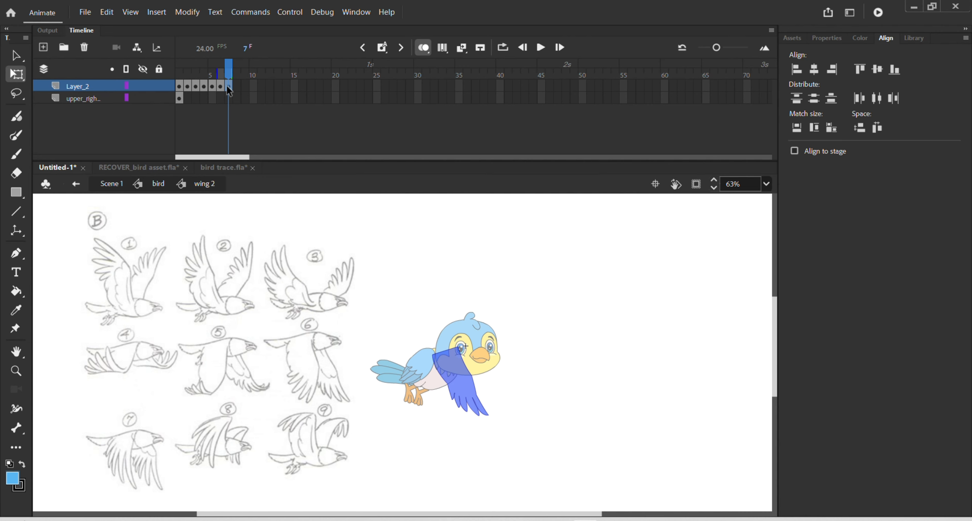
key(ctrl+shift+v)
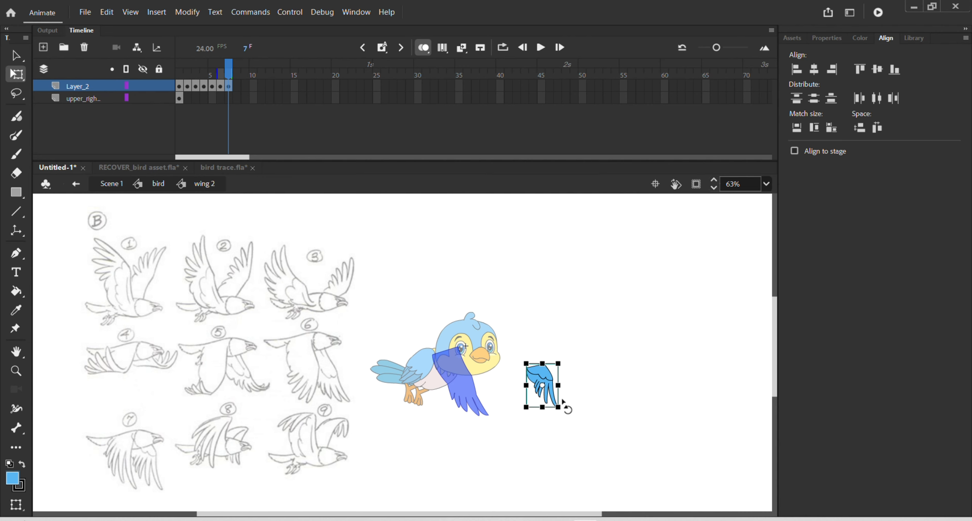
mouse_move(558, 406)
mouse_down()
mouse_move(568, 420)
mouse_move(462, 397)
mouse_up()
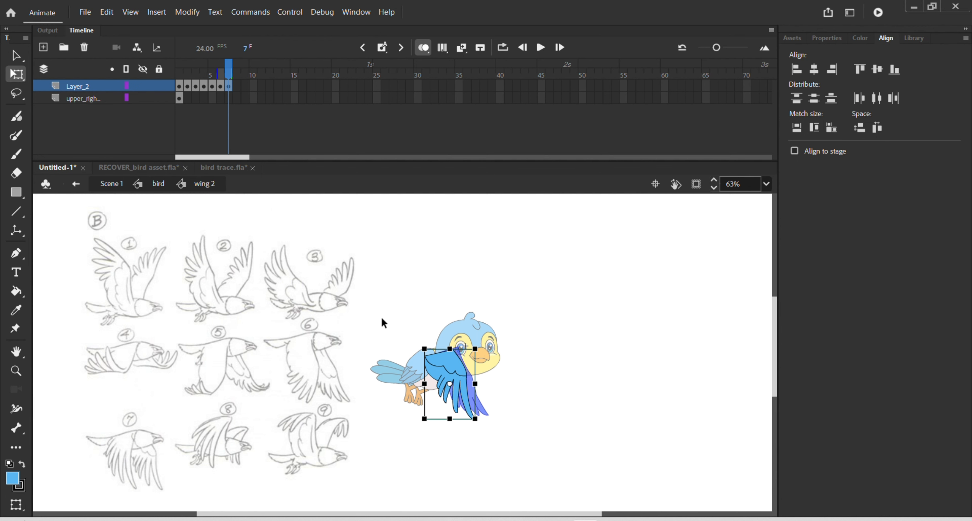
Step: Cut the eighth wing pose from frame 1 of the original wing layer
click(179, 98)
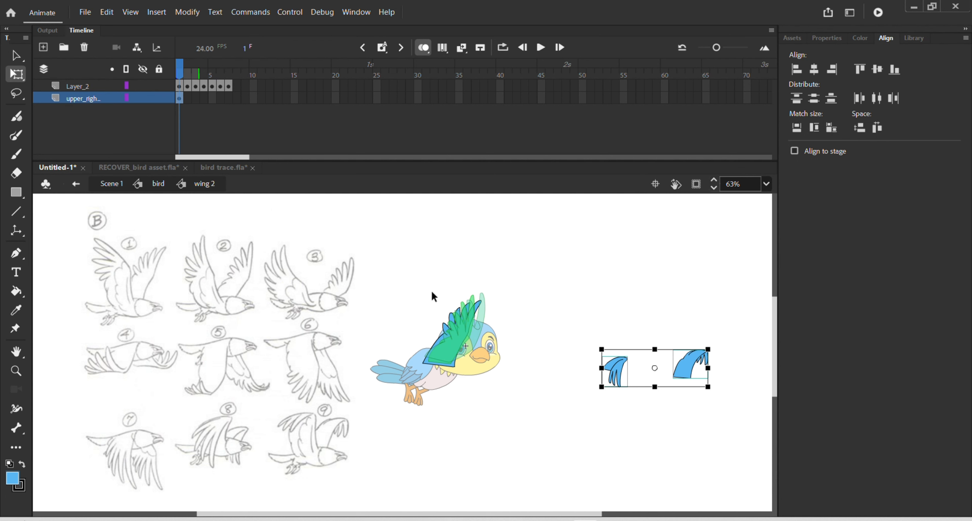
click(644, 336)
click(620, 378)
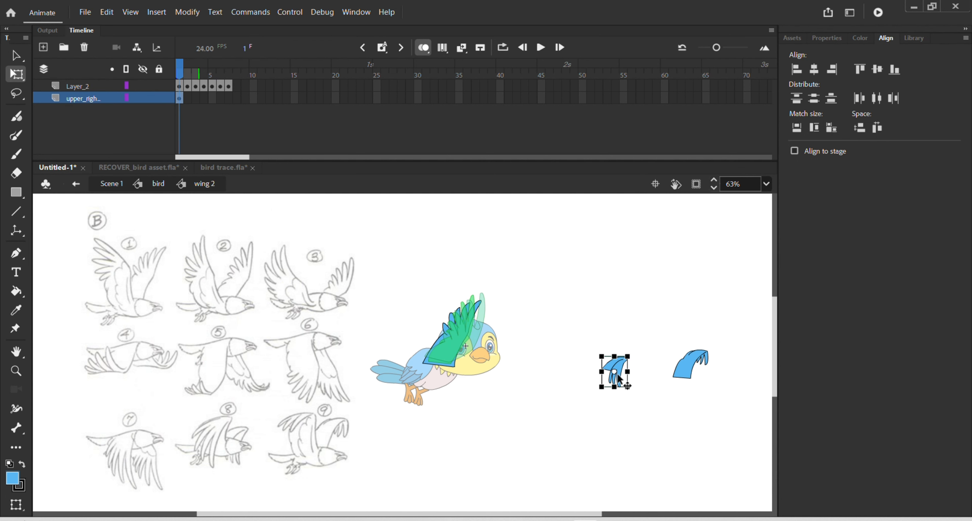
key(Delete)
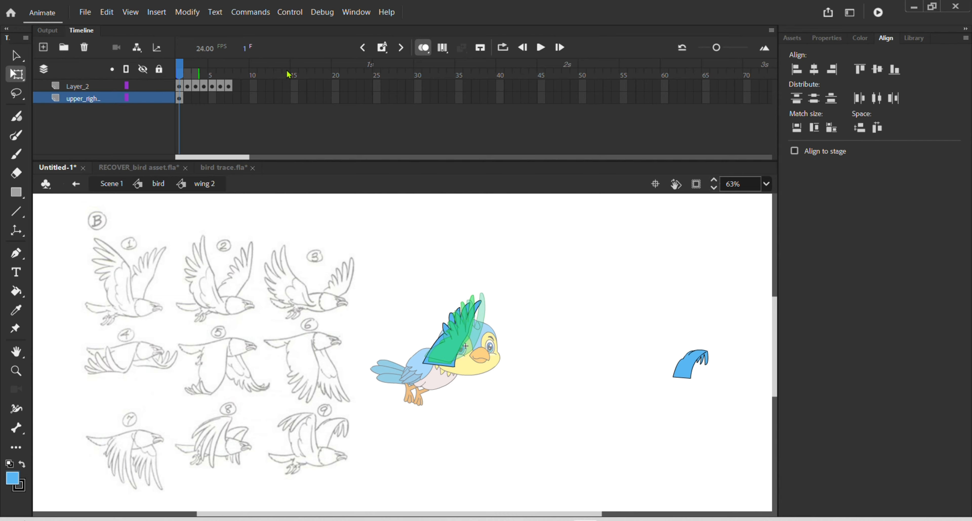
Step: Paste the eighth wing in place on an emptied new keyframe at frame 8 of Layer_2
click(230, 86)
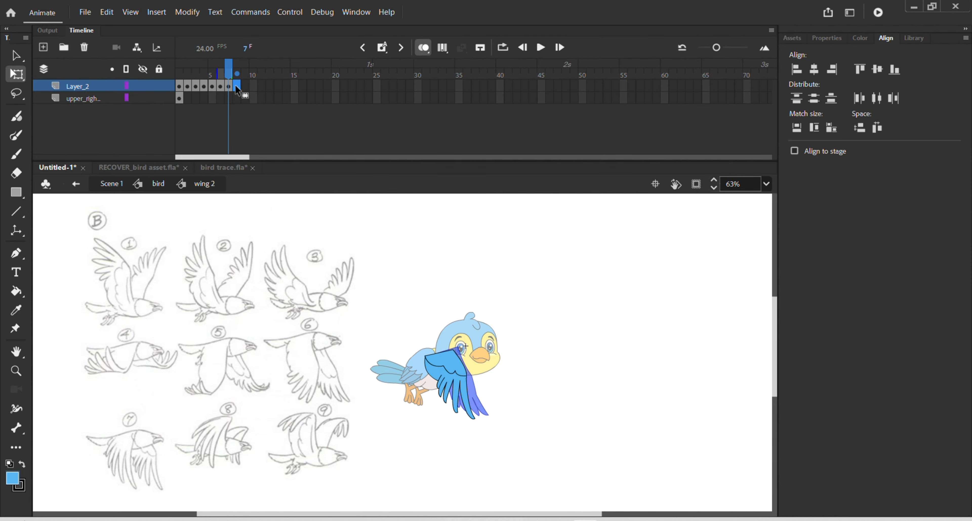
click(237, 90)
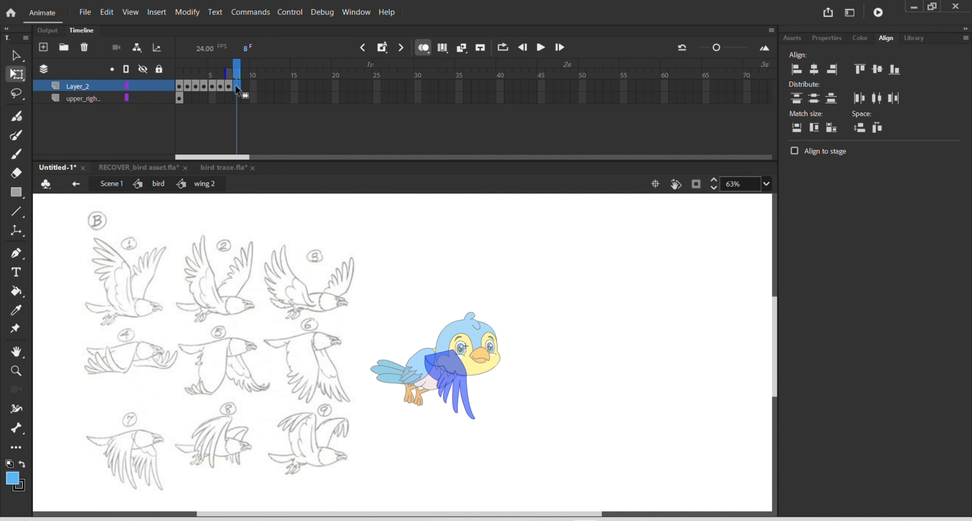
key(ctrl+shift+v)
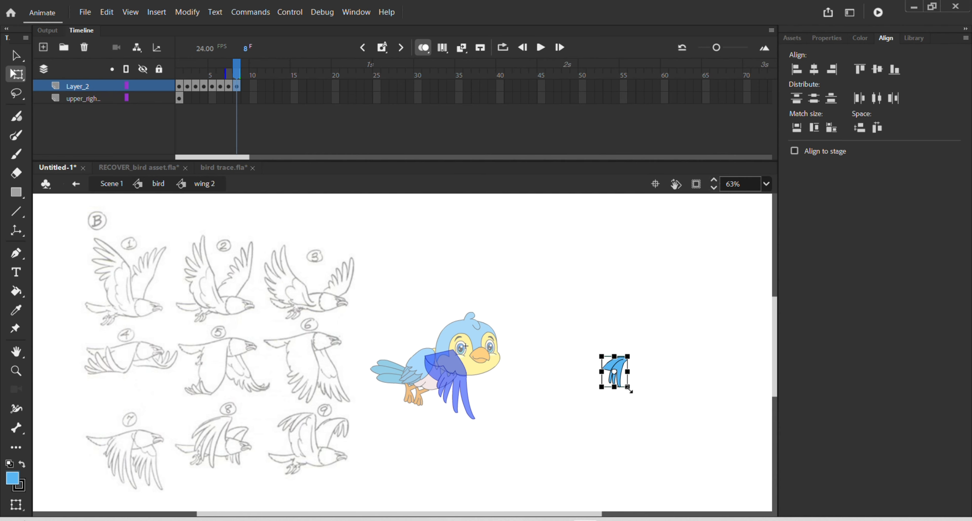
Step: Enlarge the eighth wing, move it over the bird's shoulder, and fine-tune its size and position against the onion-skinned seventh wing
drag(628, 389, 642, 403)
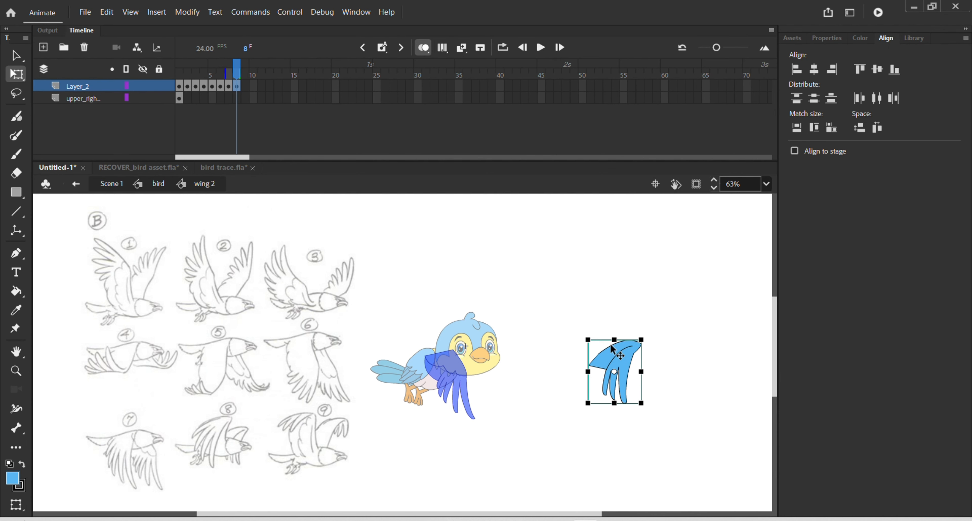
drag(612, 345, 472, 335)
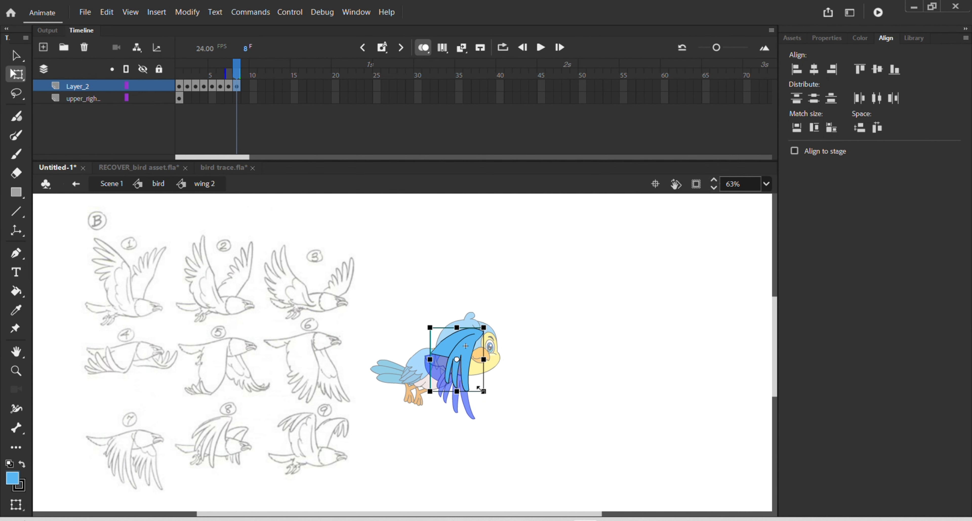
drag(480, 389, 483, 391)
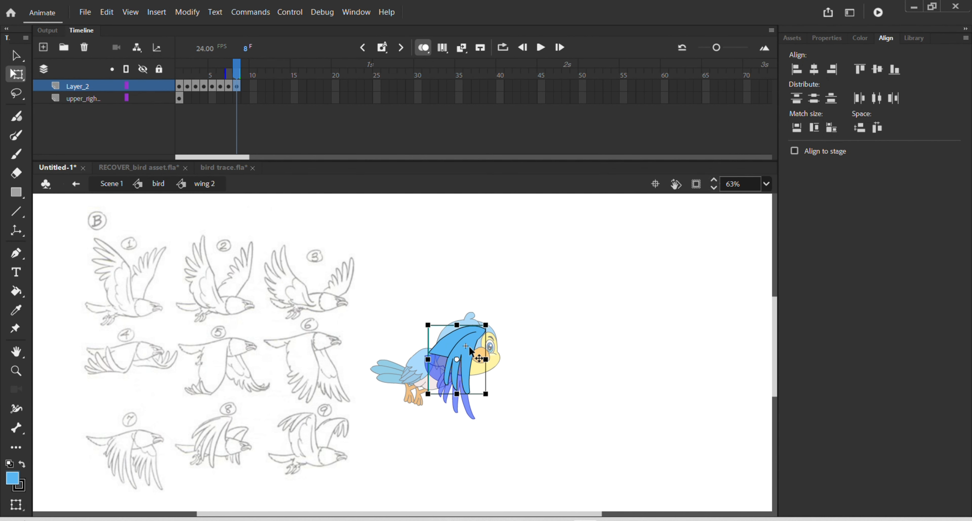
drag(471, 352, 475, 353)
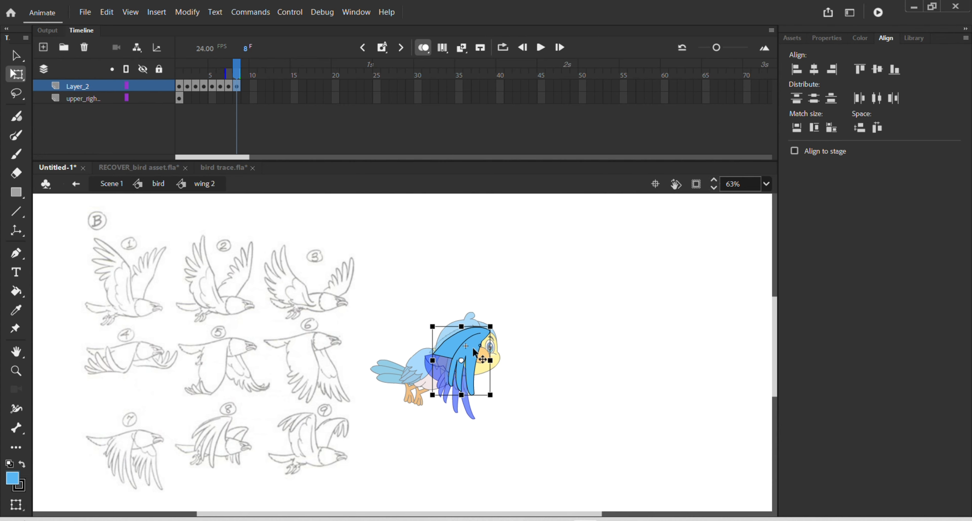
drag(479, 338, 474, 337)
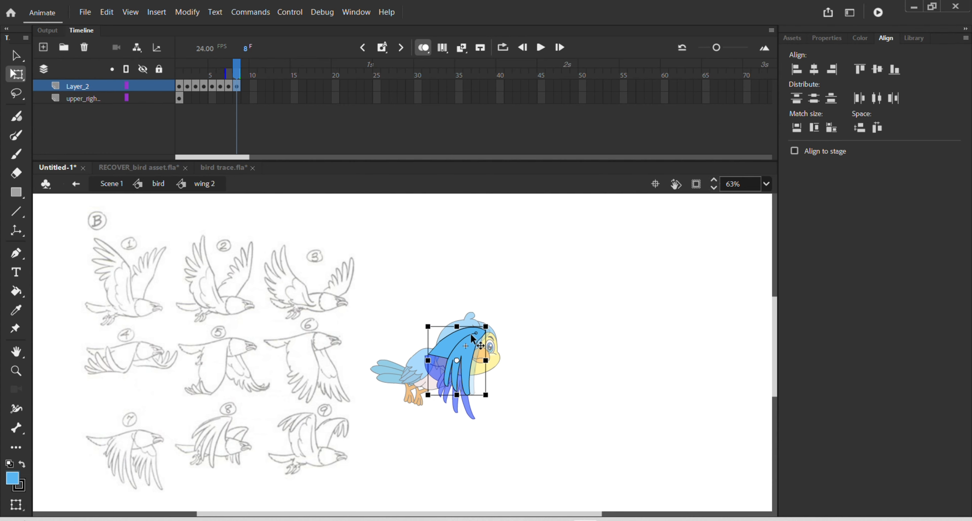
Step: Cut the ninth wing pose, the last one remaining, from frame 1 of the original wing layer
click(179, 98)
click(680, 351)
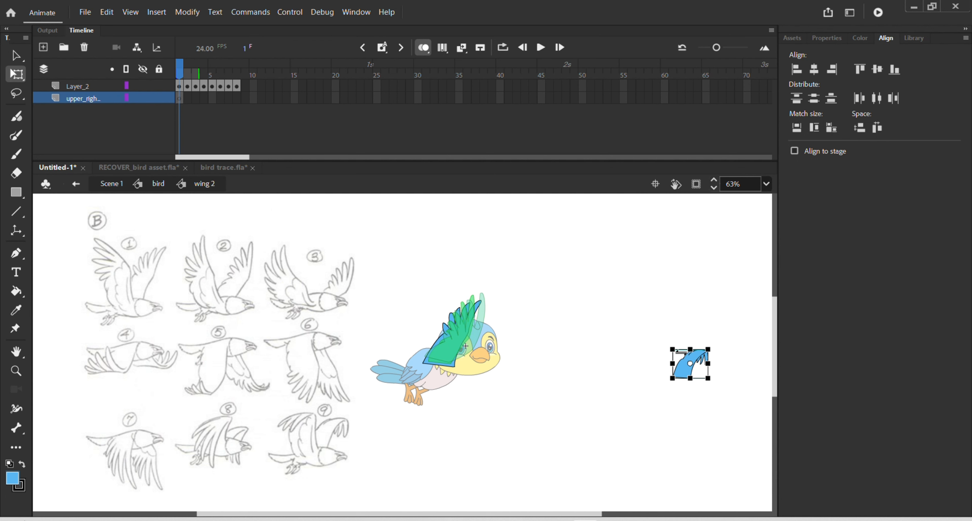
key(Delete)
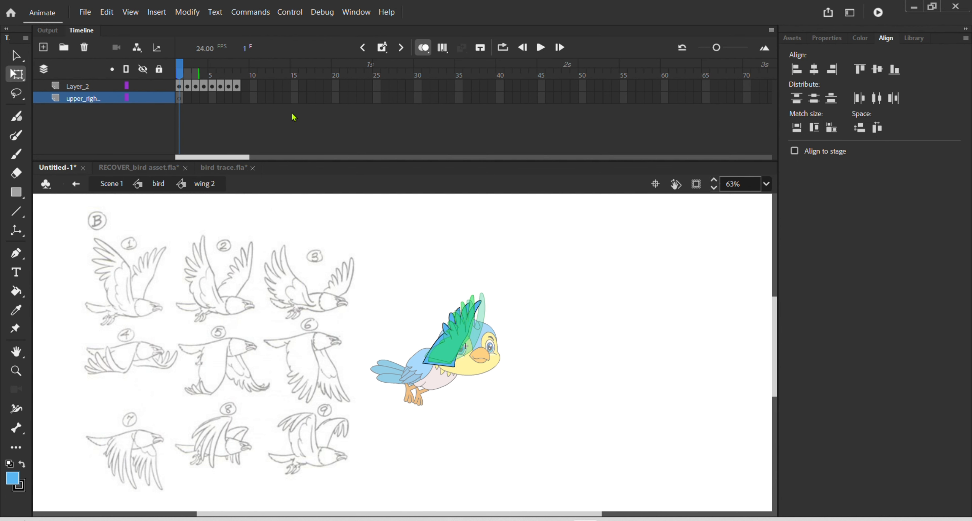
Step: Add a keyframe at frame 9 of Layer_2, clear its copied wing, and paste the ninth wing in place
click(246, 87)
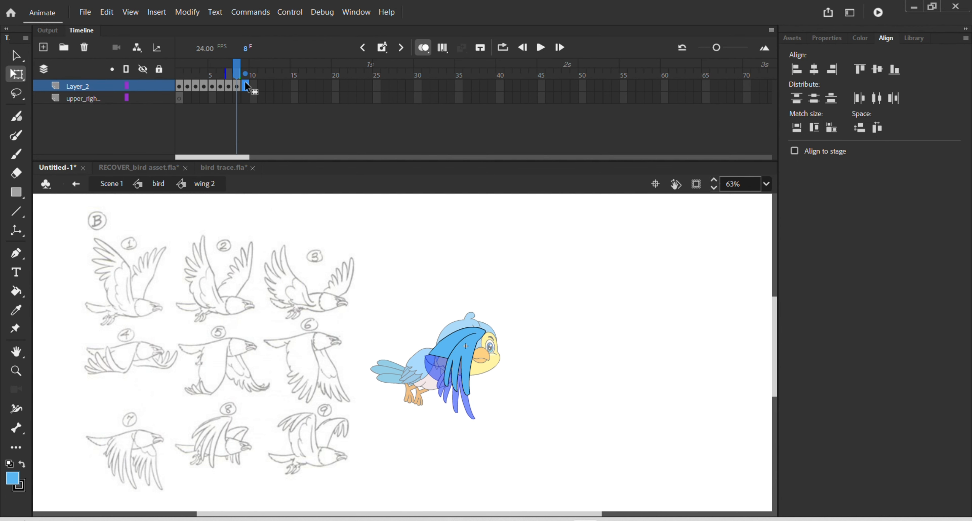
key(F6)
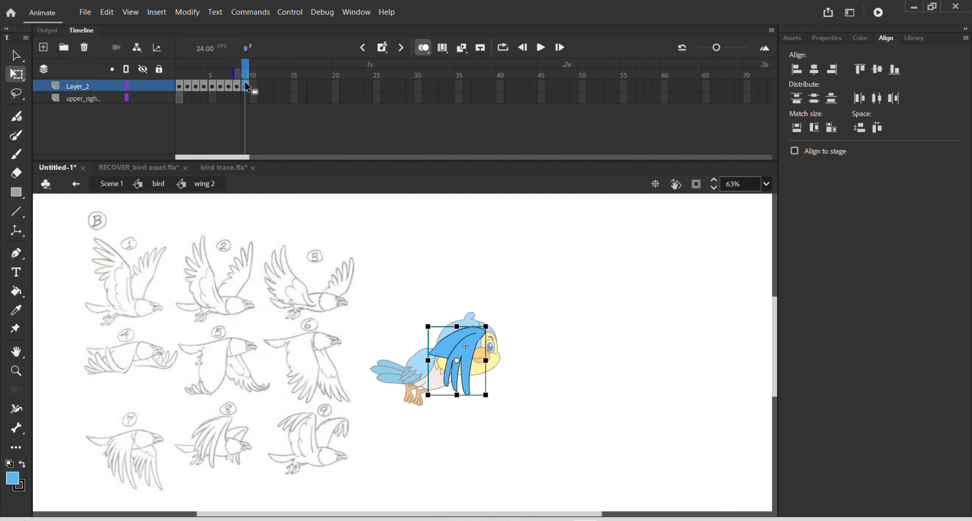
key(Delete)
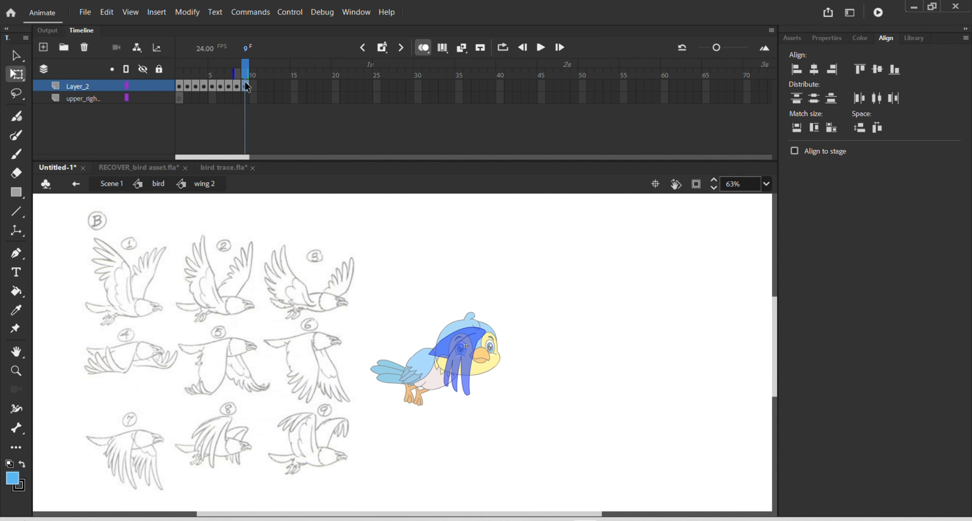
key(ctrl+v)
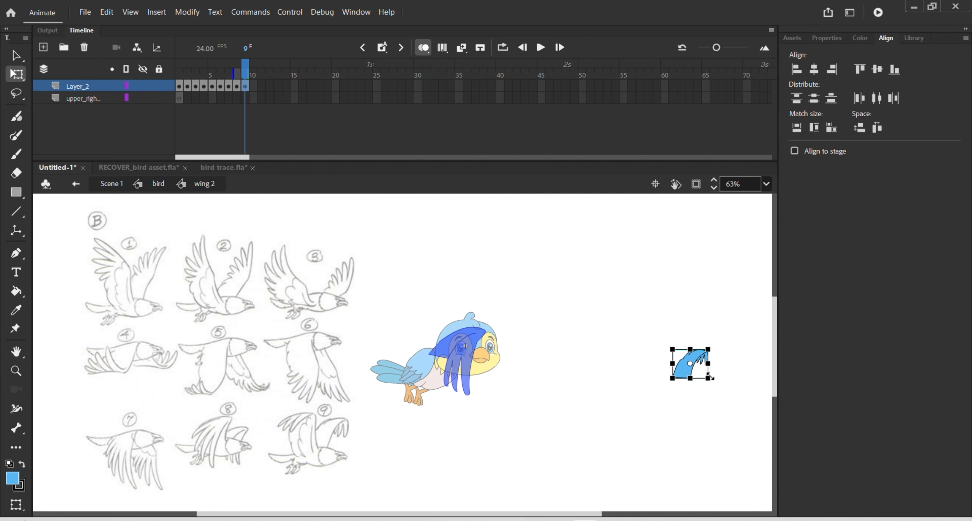
Step: Enlarge the ninth wing, move it over the bird's shoulder, and adjust its size and position against the onion-skinned eighth wing
drag(710, 377, 724, 390)
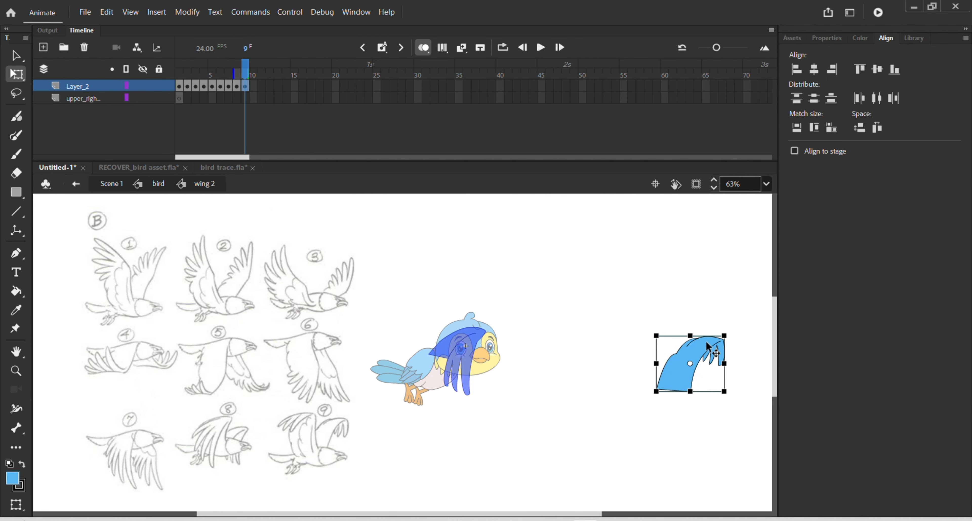
drag(709, 347, 473, 318)
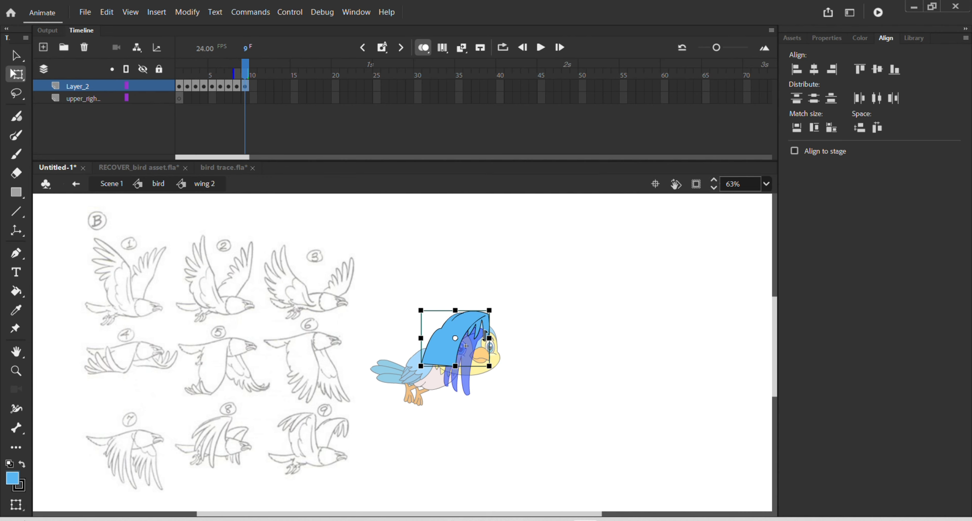
drag(490, 365, 486, 362)
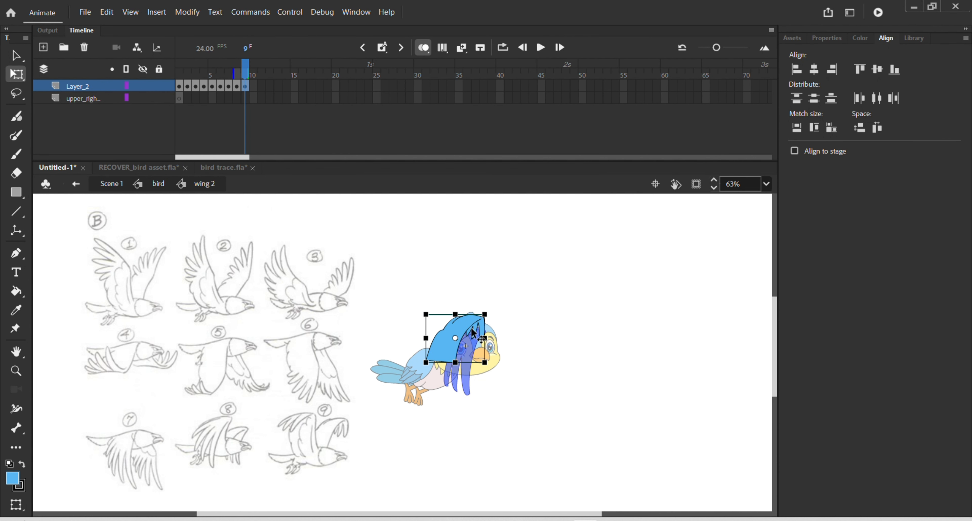
drag(478, 324, 480, 322)
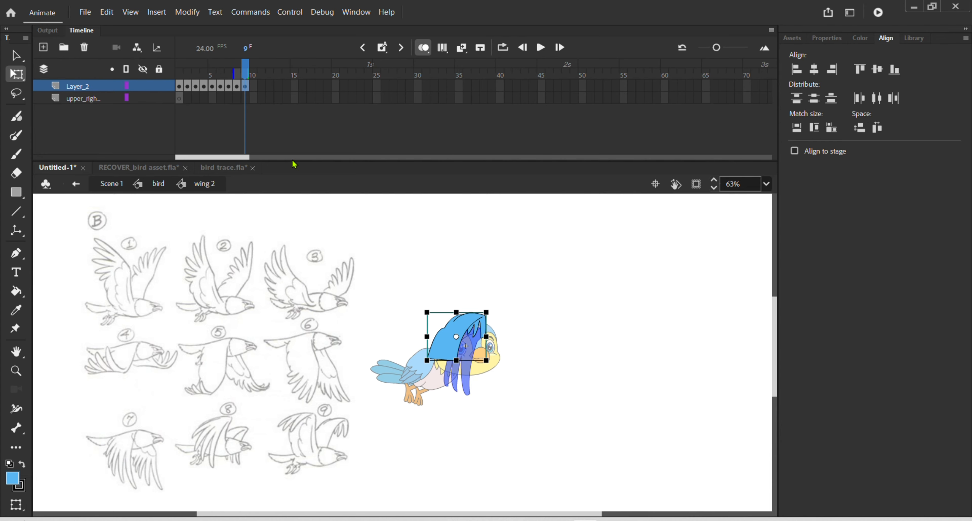
Step: Delete the emptied original wing layer, leaving the name of Layer_2 as it is
click(116, 101)
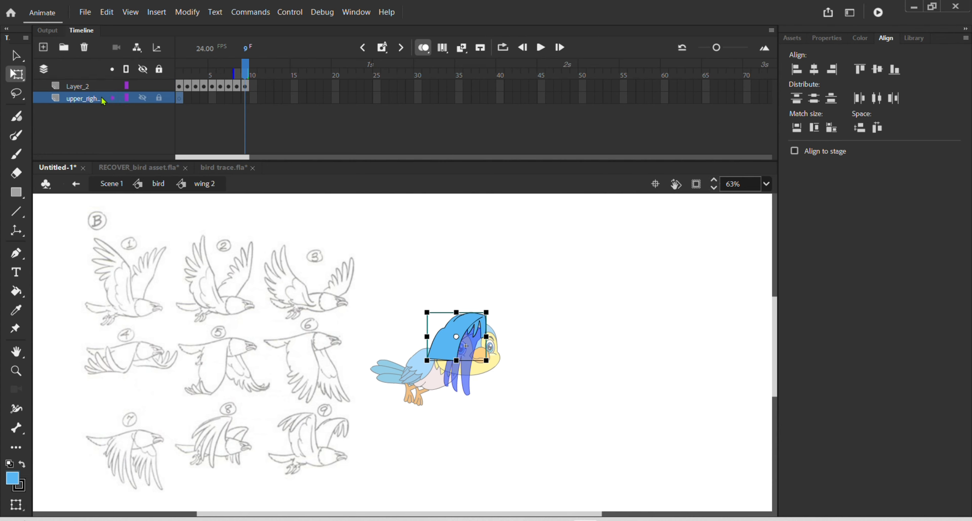
click(83, 47)
double_click(94, 89)
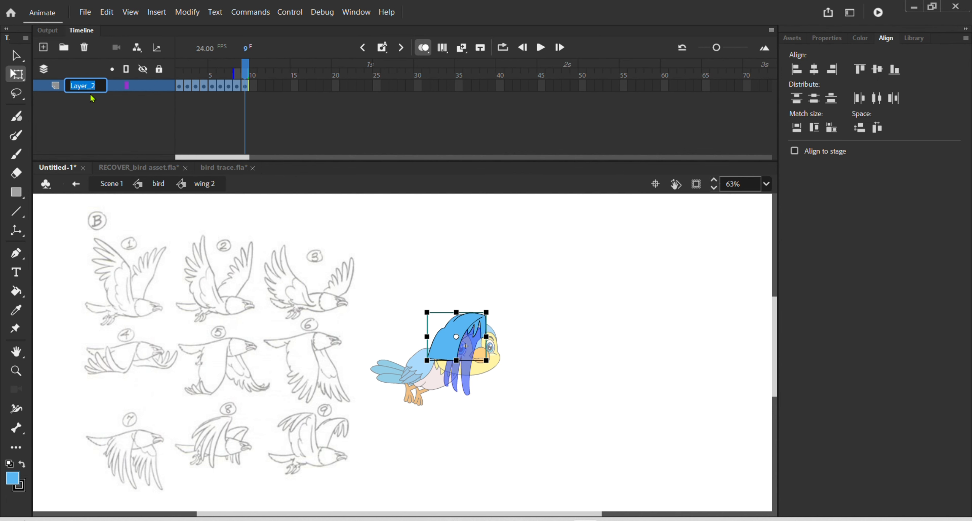
click(274, 113)
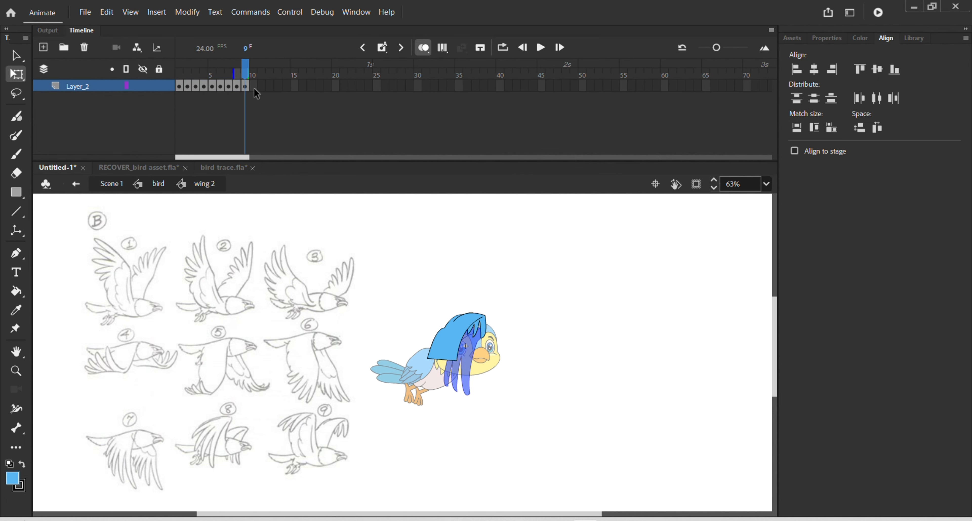
Step: Turn off onion skinning and scrub the wing animation from frame 9 back to frame 1
click(423, 47)
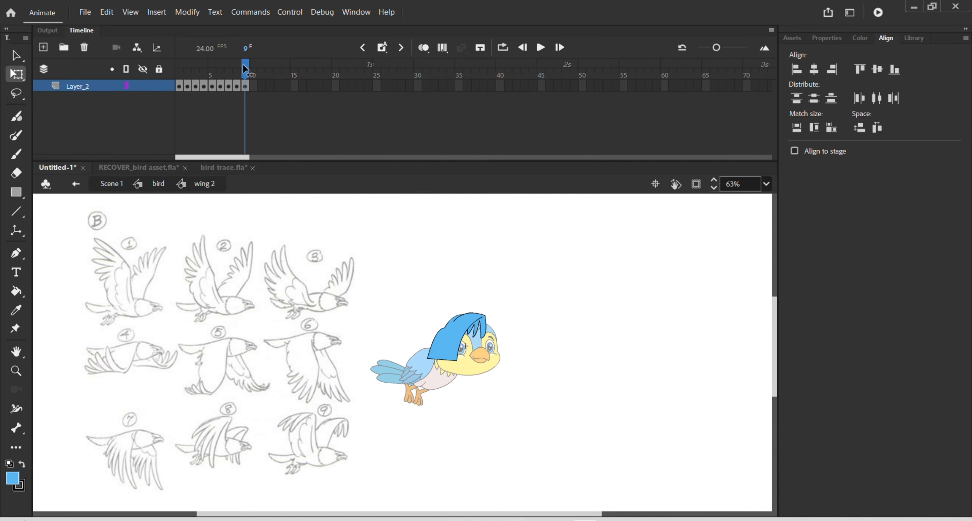
drag(243, 65, 143, 55)
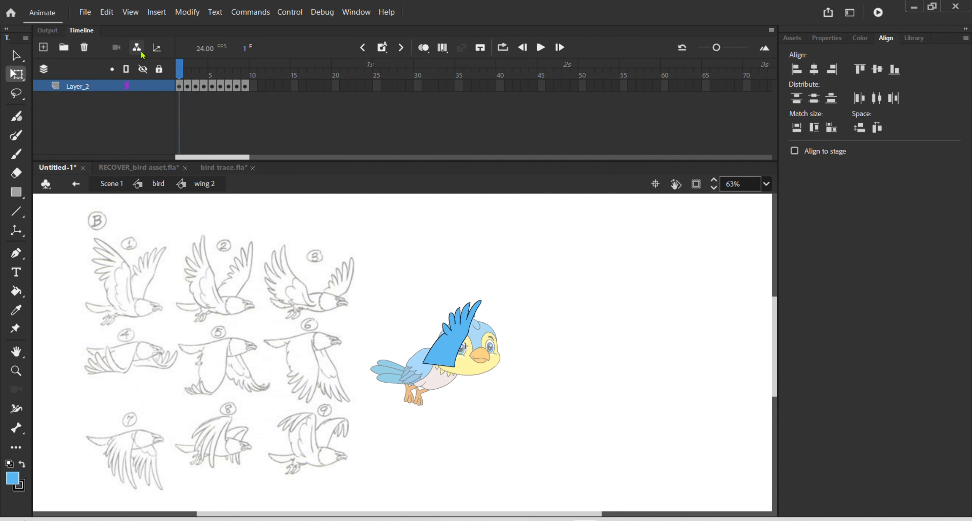
Step: Extend each of the nine wing poses on Layer_2 by one frame so that every pose holds for two frames
click(179, 86)
key(F5)
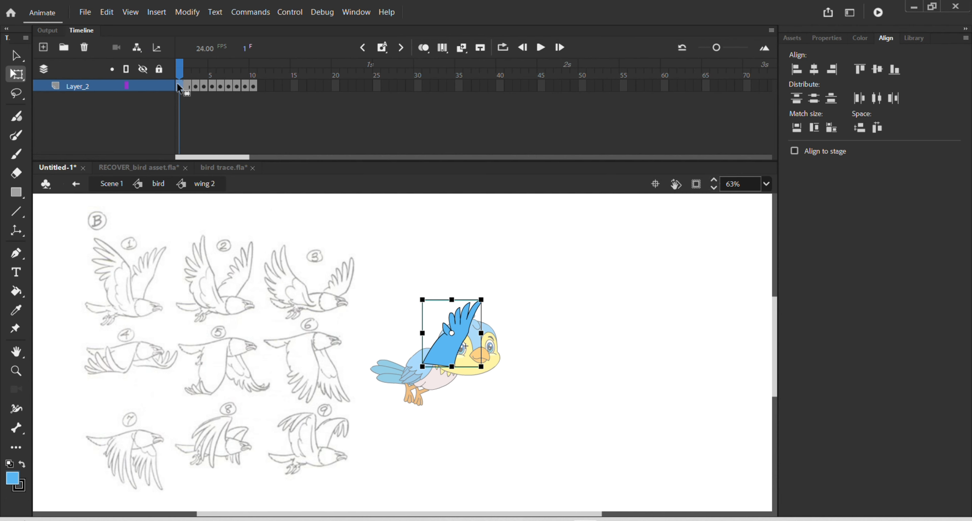
click(195, 86)
key(F5)
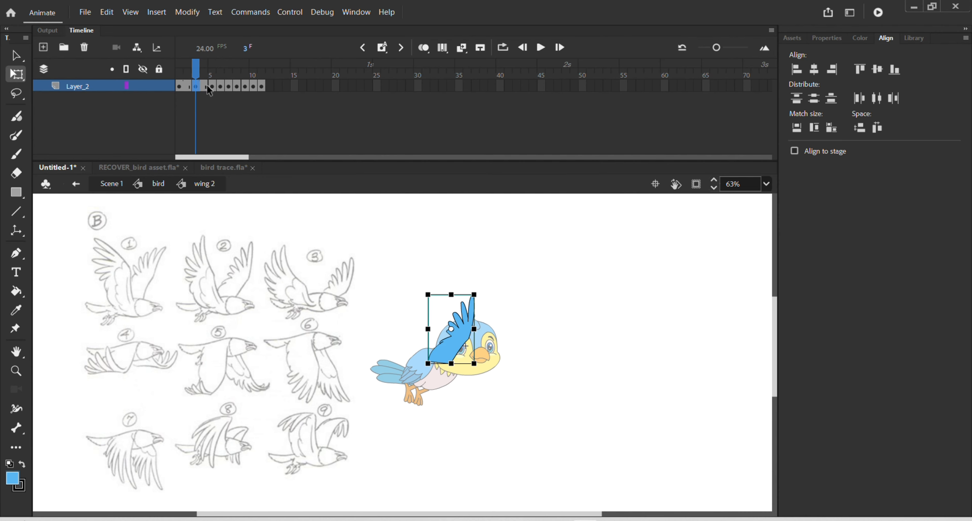
click(213, 86)
key(F5)
click(230, 86)
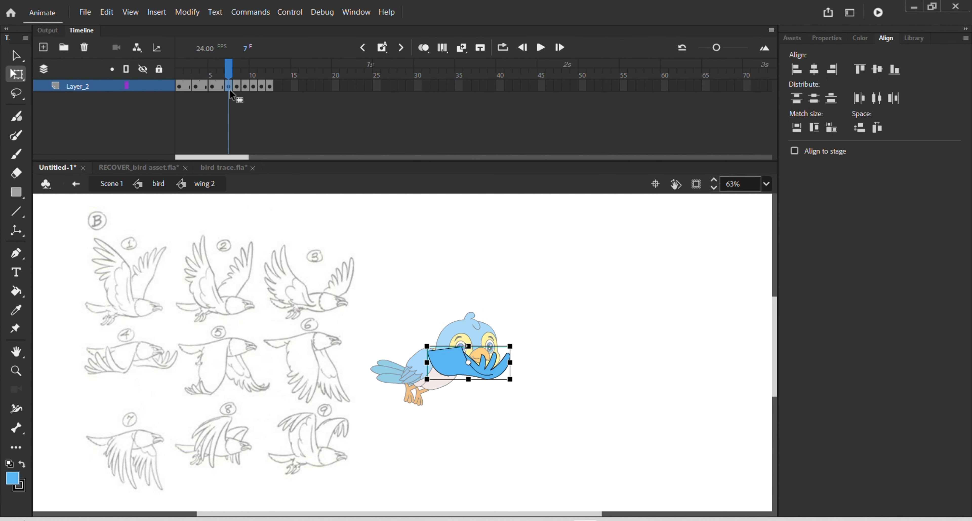
key(F5)
click(245, 86)
key(F5)
click(263, 85)
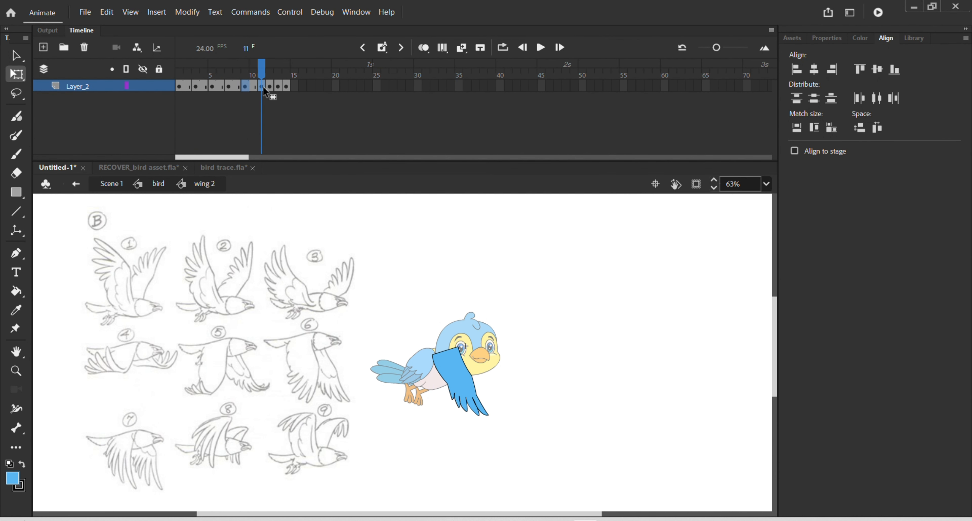
key(F5)
click(282, 88)
key(F5)
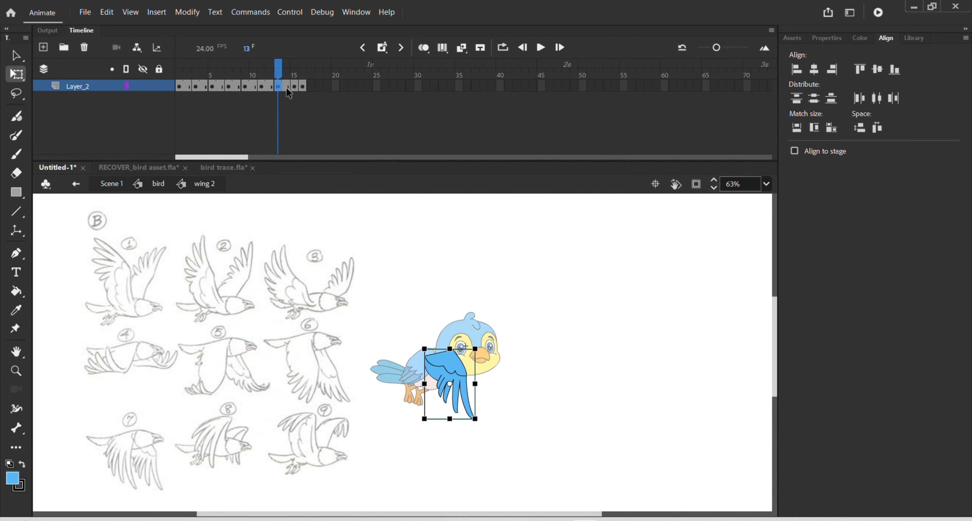
click(294, 86)
key(F5)
click(310, 88)
key(F5)
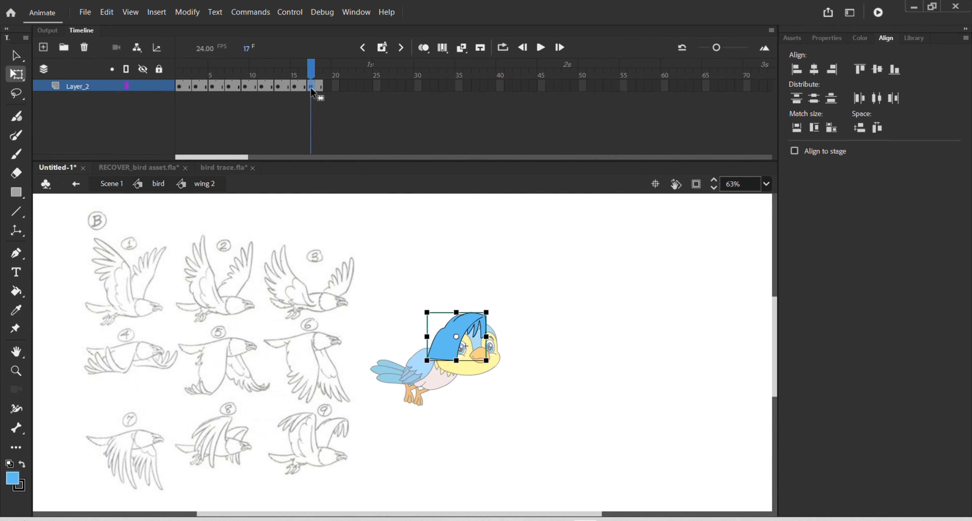
Step: Scrub the slowed wing cycle, return to the bird symbol, and preview its timeline before going back to frame 1
drag(313, 70, 158, 80)
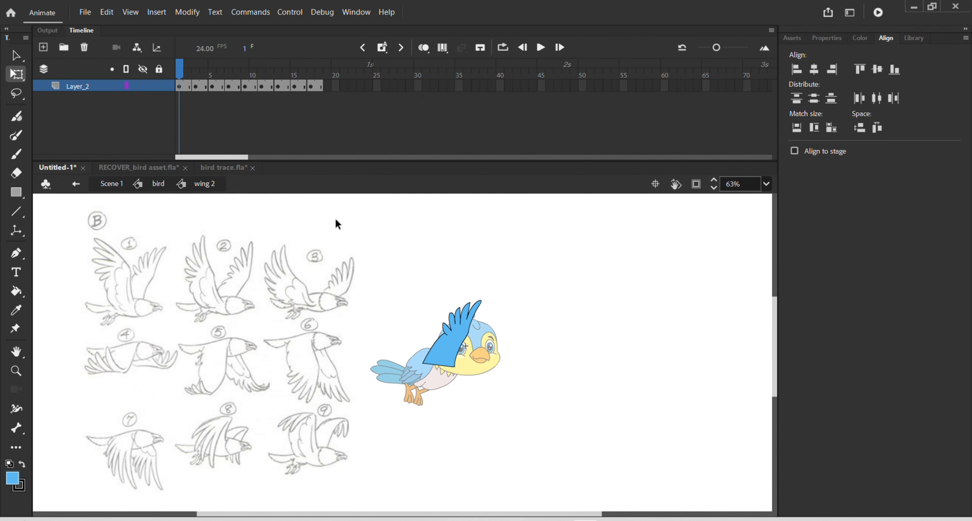
double_click(439, 229)
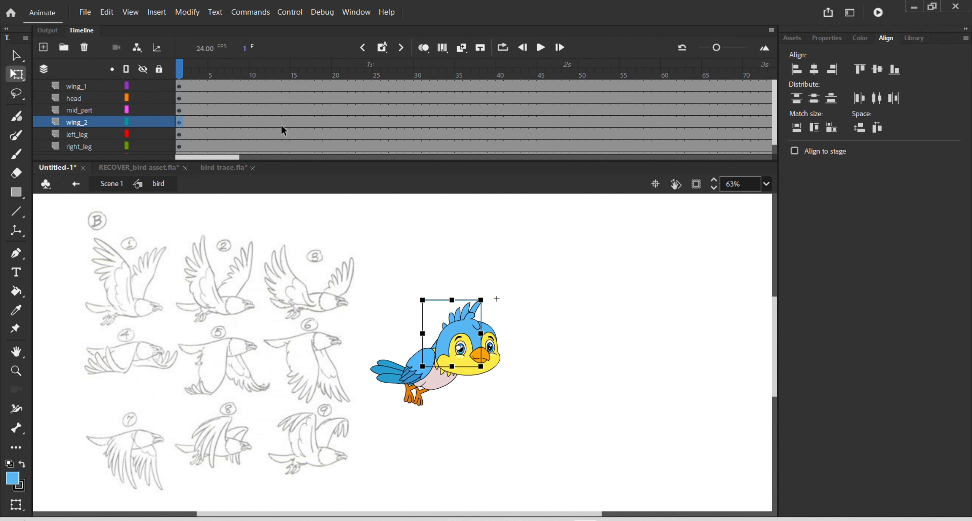
click(540, 48)
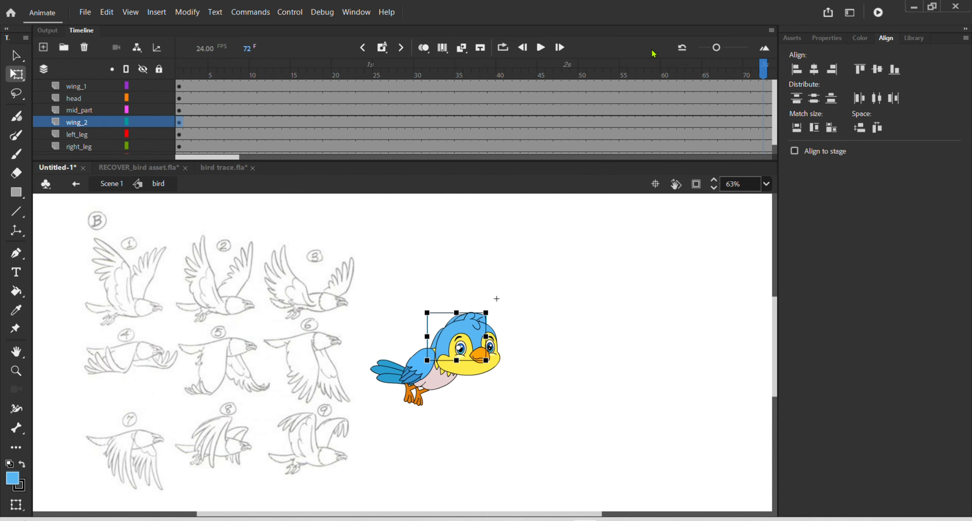
drag(761, 72, 178, 129)
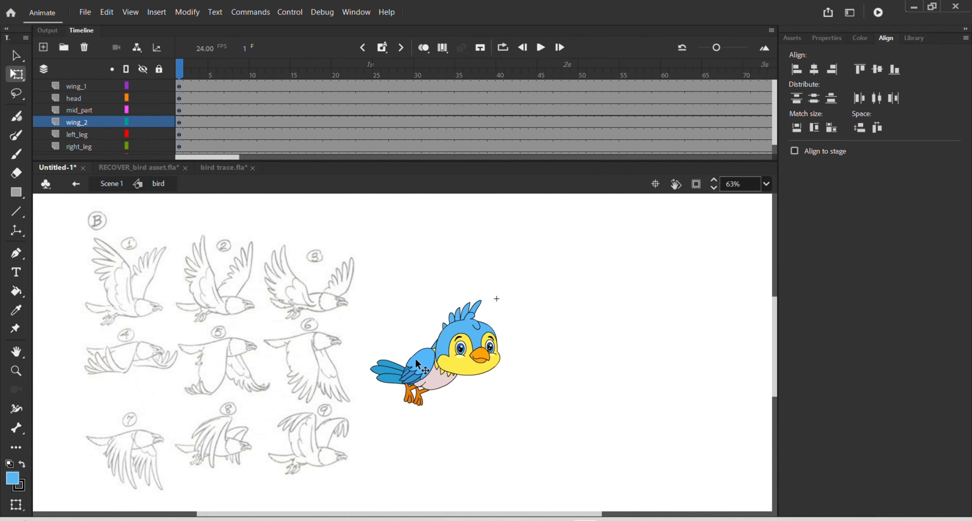
Step: In RECOVER_bird asset.fla, hide left_wings, show right_wings, and copy all nine right-wing poses
click(219, 168)
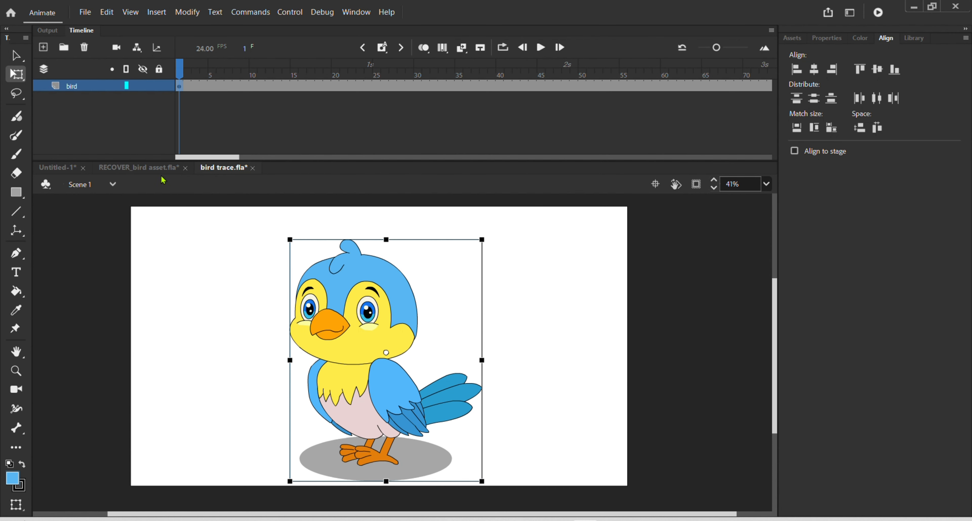
click(154, 169)
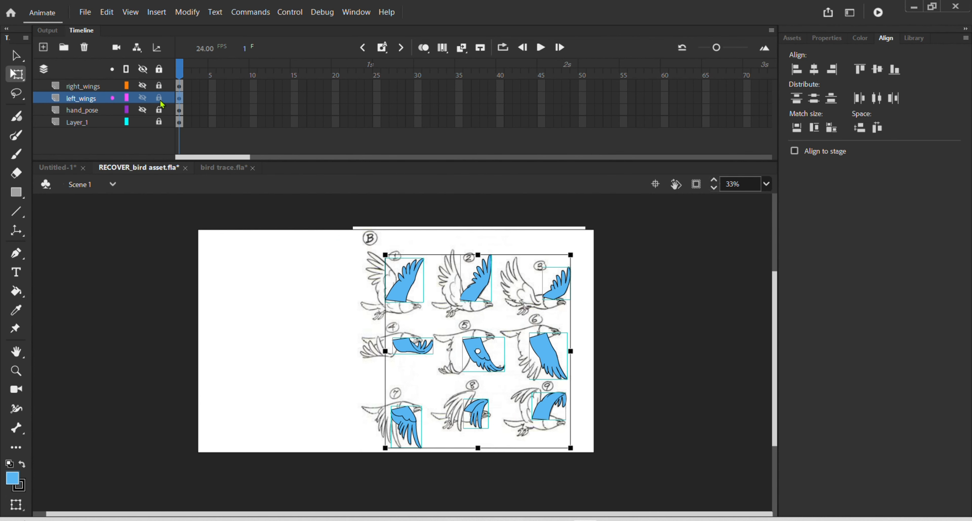
click(142, 97)
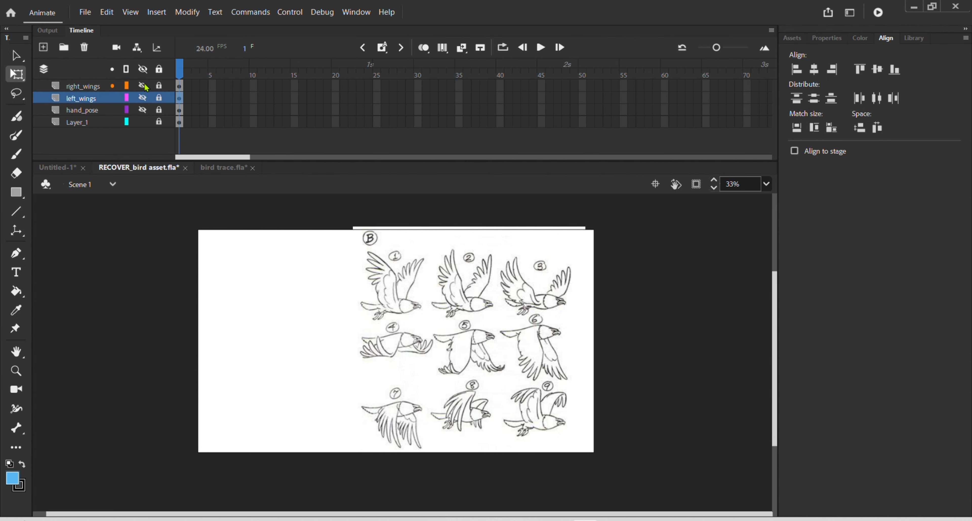
click(142, 85)
click(387, 424)
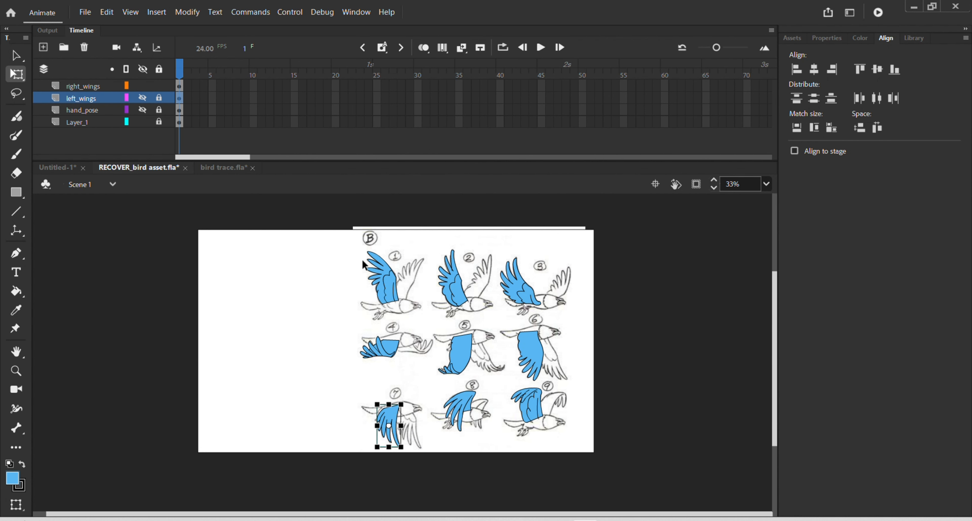
drag(345, 226, 591, 510)
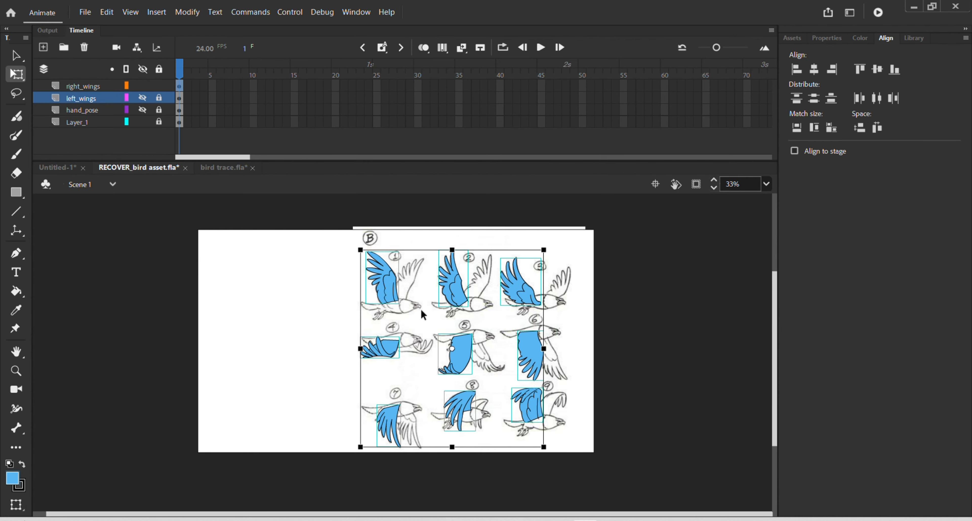
Step: In Untitled-1, open the bird's wing_1 symbol for editing and convert all its wing parts into one symbol
click(76, 169)
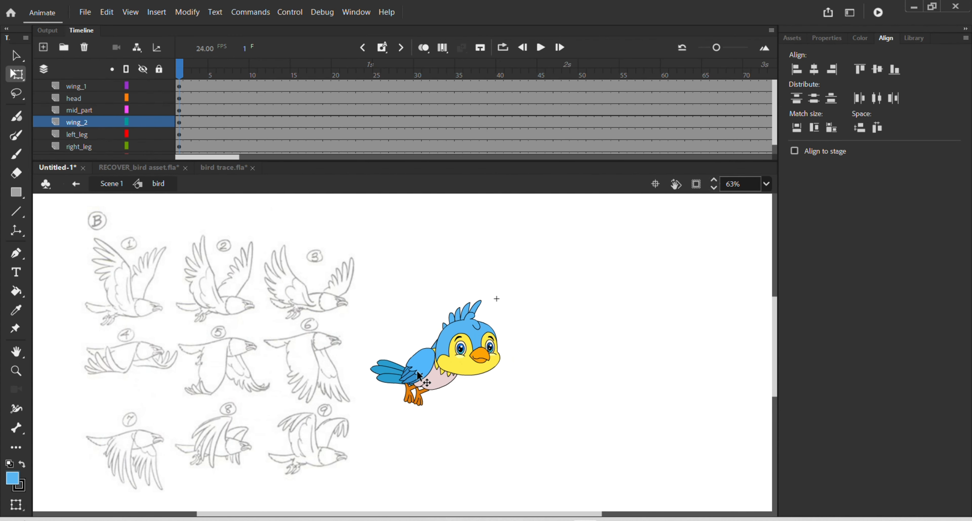
click(420, 376)
click(419, 375)
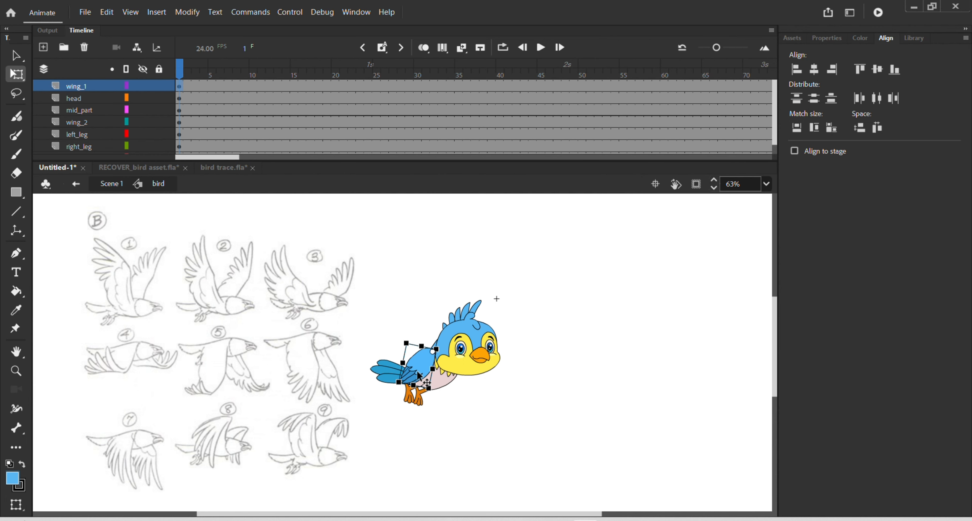
double_click(419, 376)
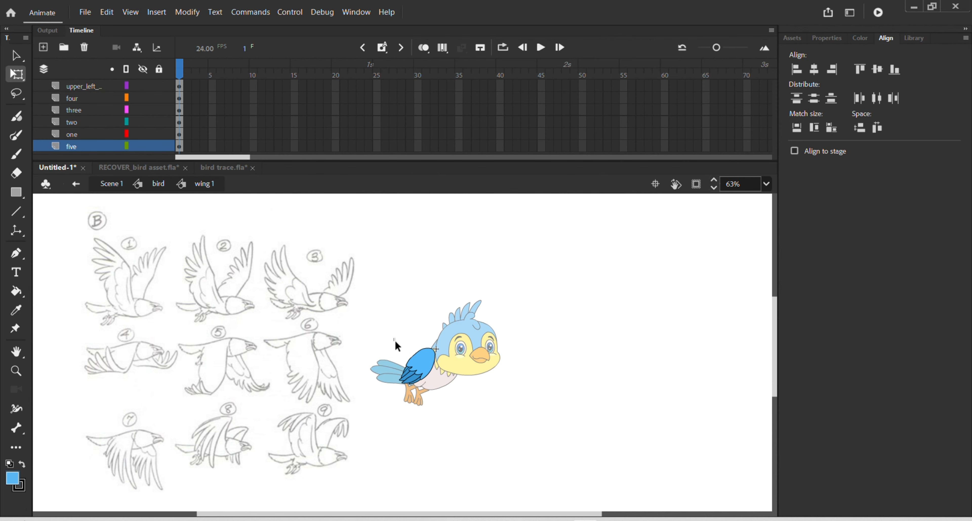
drag(395, 339, 454, 413)
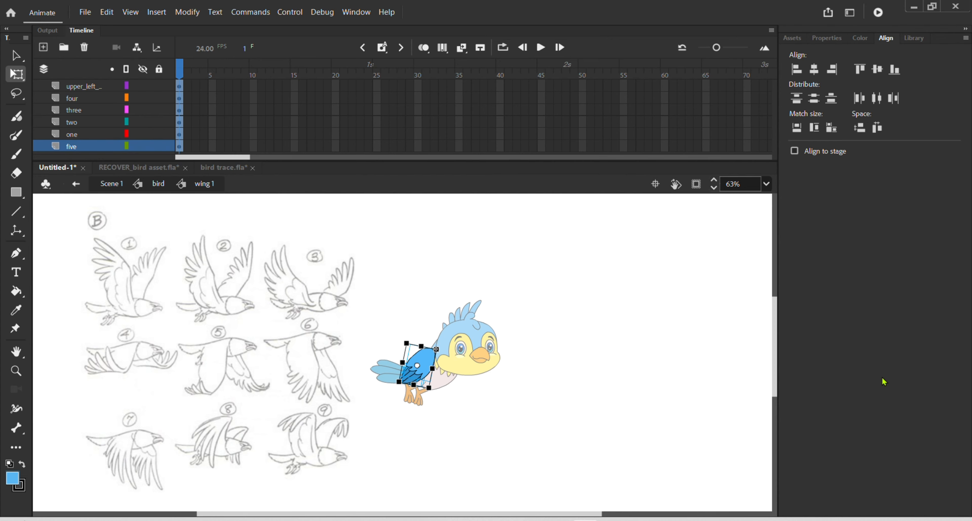
key(F8)
key(Return)
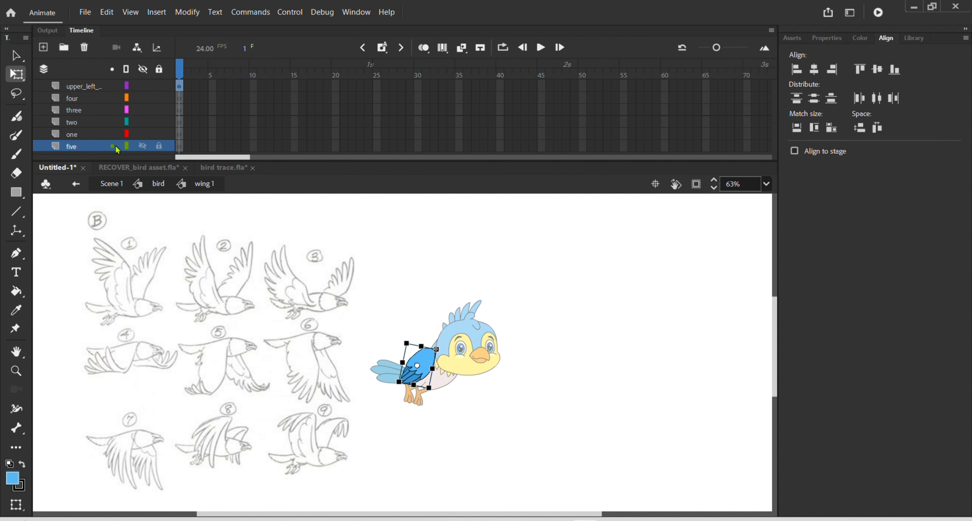
Step: Delete the emptied layers one to five in the wing symbol and add a new layer above the remaining one
shift+click(113, 98)
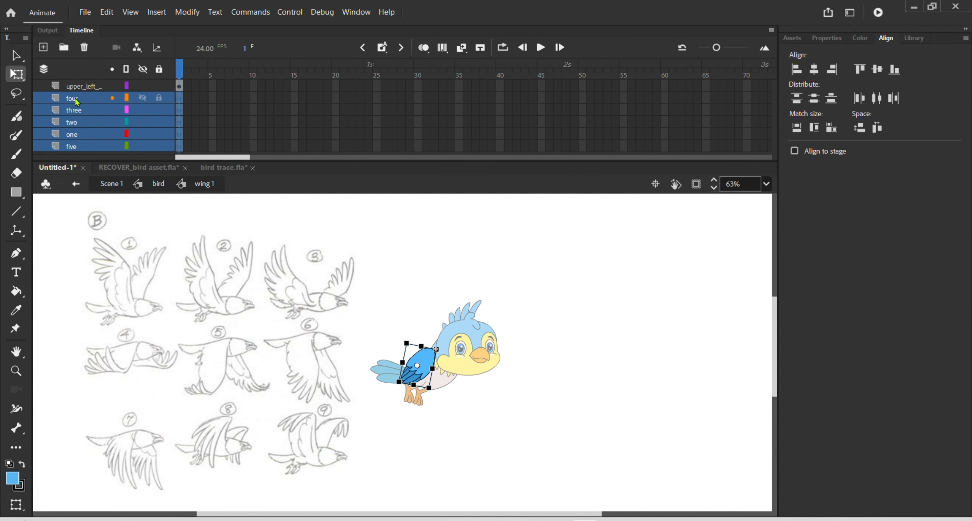
click(84, 47)
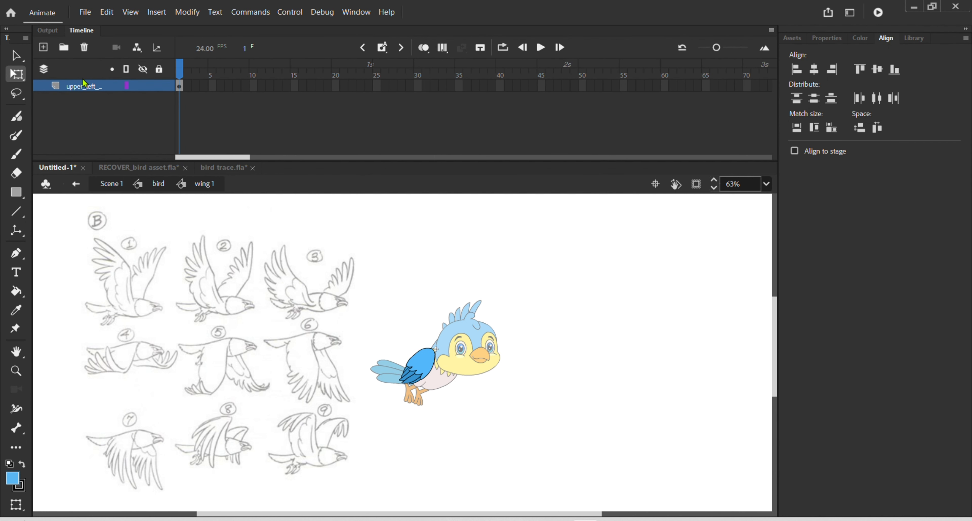
click(43, 47)
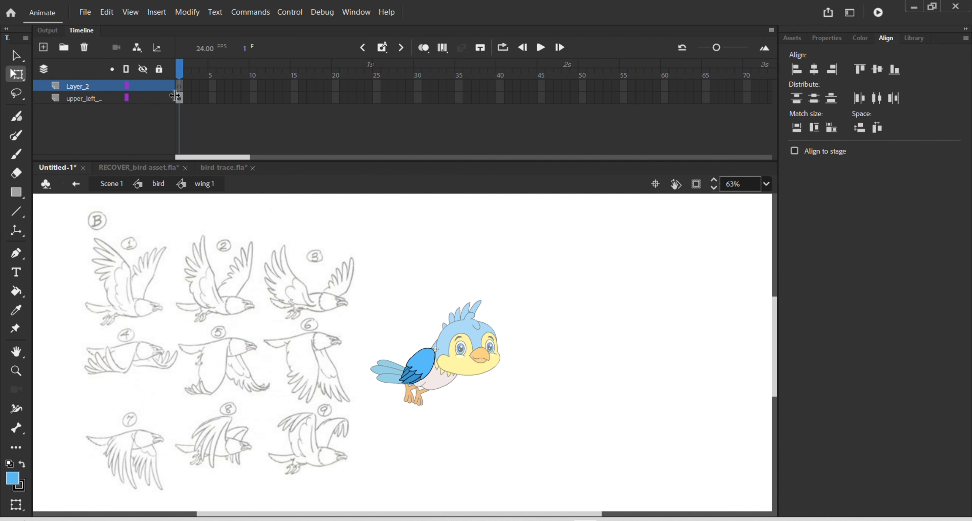
Step: Paste the nine copied wings onto the upper_left layer and flip them horizontally
click(179, 99)
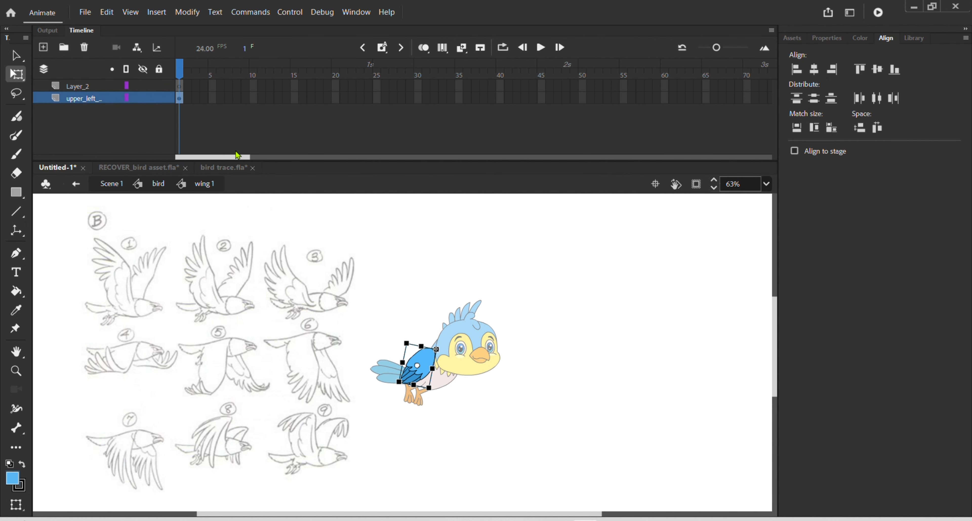
click(360, 273)
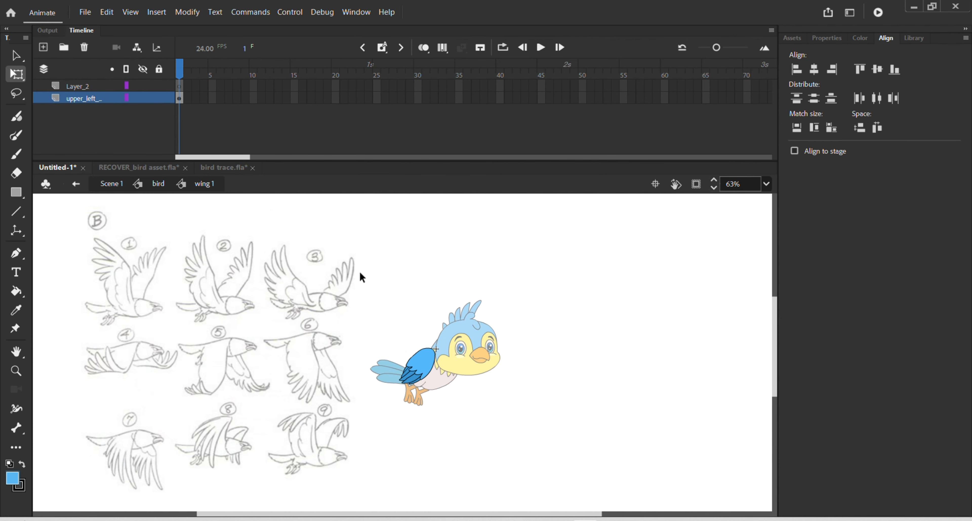
key(ctrl+v)
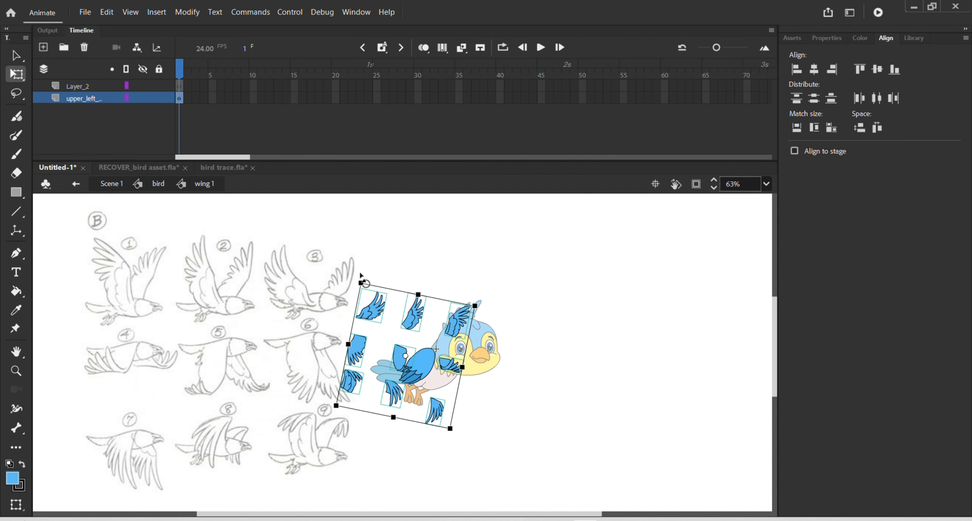
right_click(371, 309)
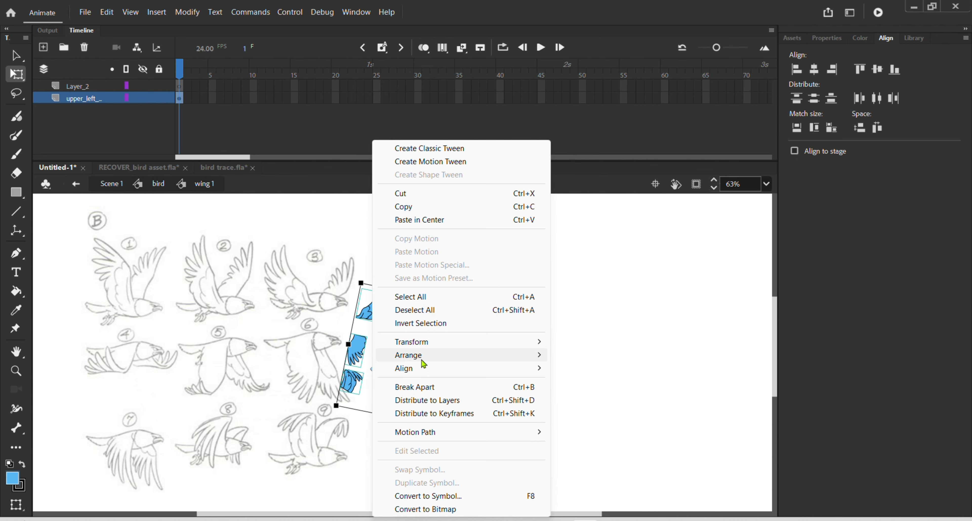
mouse_move(428, 343)
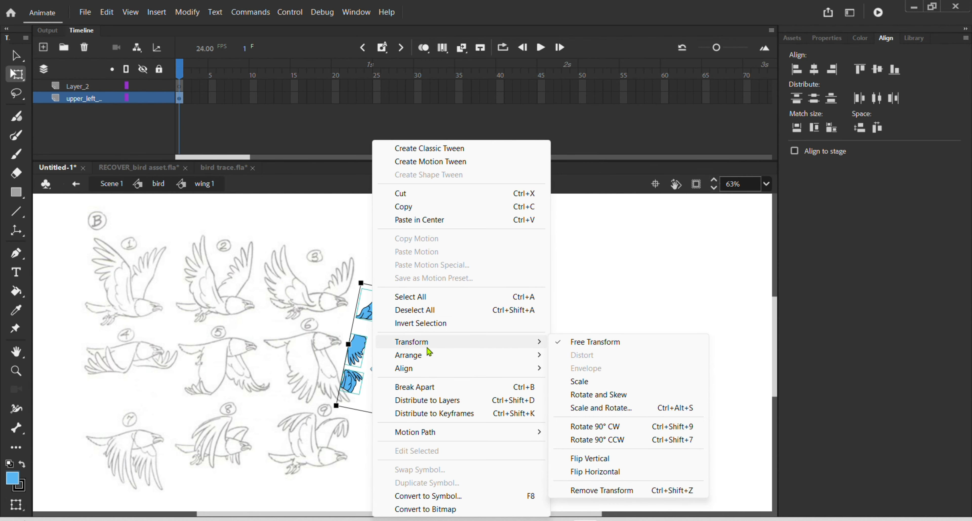
click(603, 472)
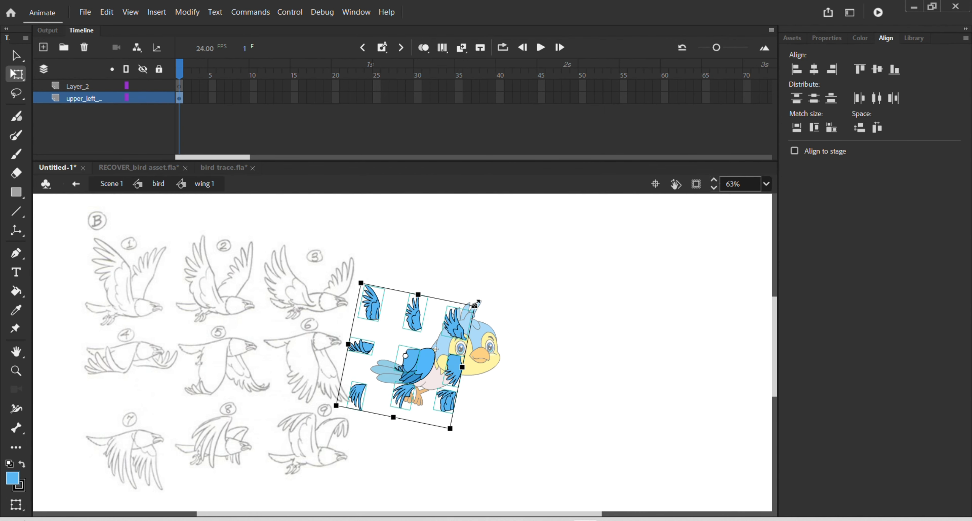
Step: Enlarge the nine pasted wings together and move them to the right, leaving the bird's original wing exposed
drag(476, 303, 543, 195)
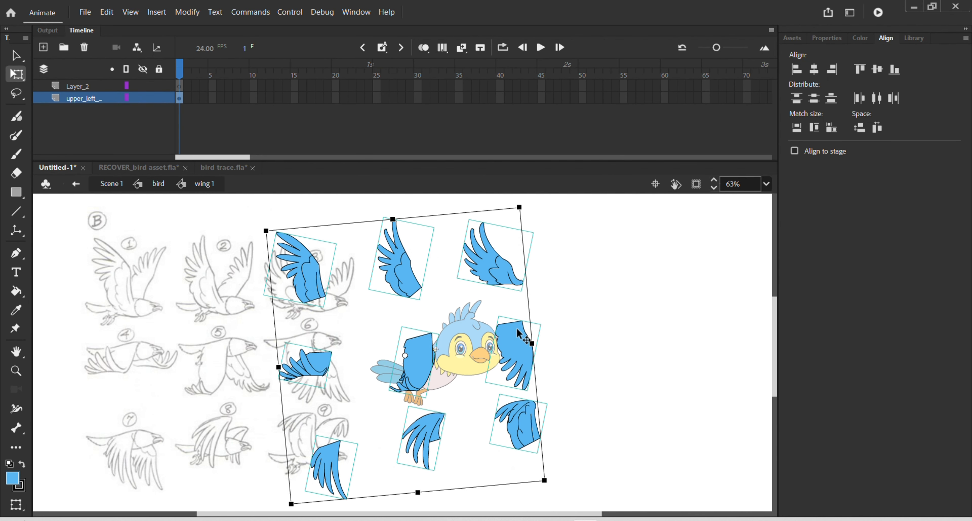
click(498, 385)
drag(499, 388, 420, 445)
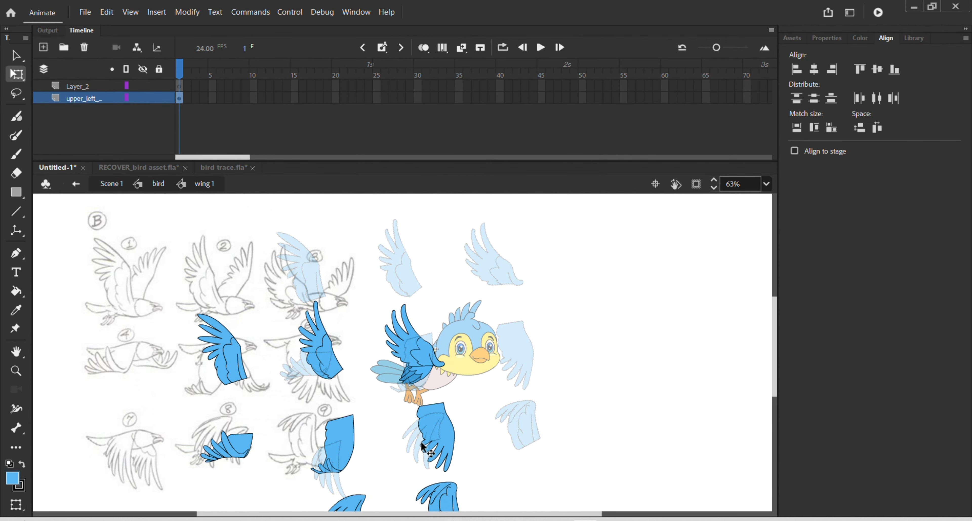
mouse_move(420, 445)
mouse_down()
mouse_move(483, 409)
mouse_move(619, 376)
mouse_up()
key(ctrl+z)
key(ctrl+z)
key(ctrl+z)
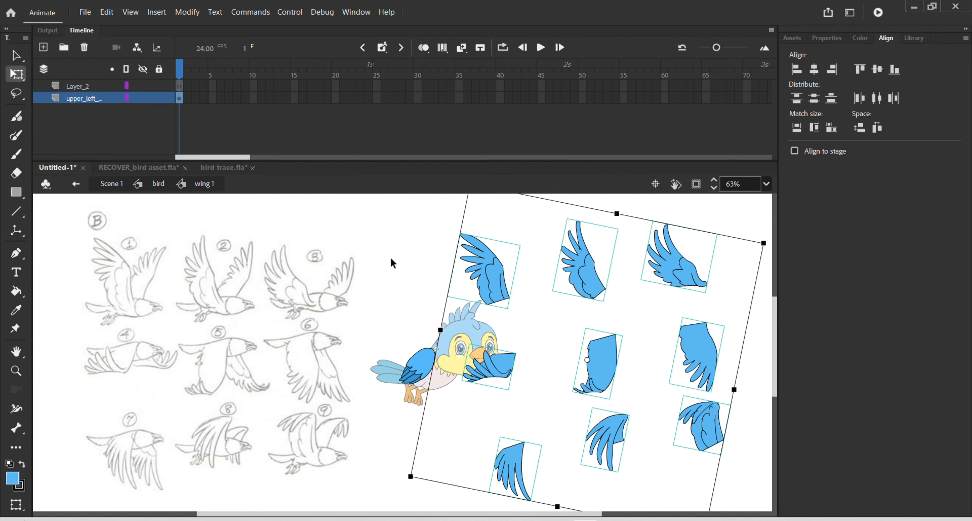
Step: Delete the bird's original folded wing from the upper_left layer
click(391, 260)
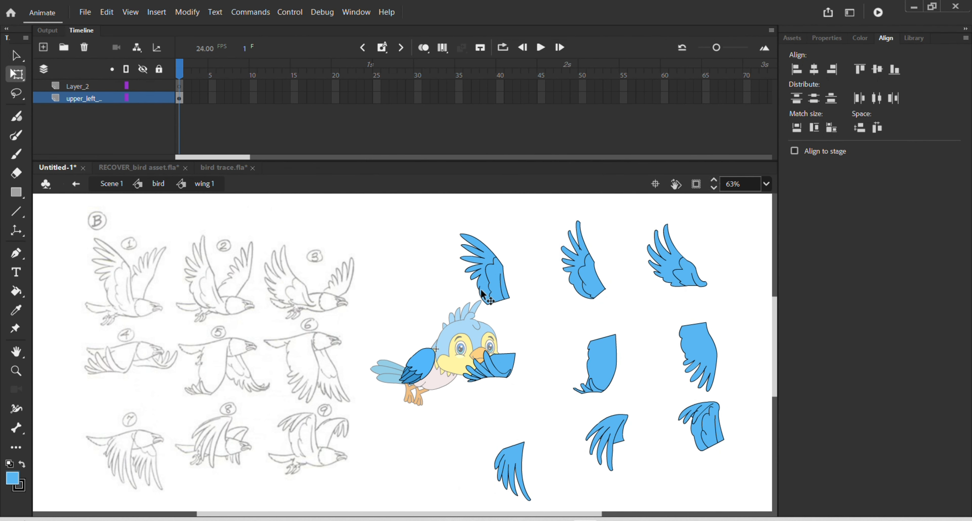
click(432, 352)
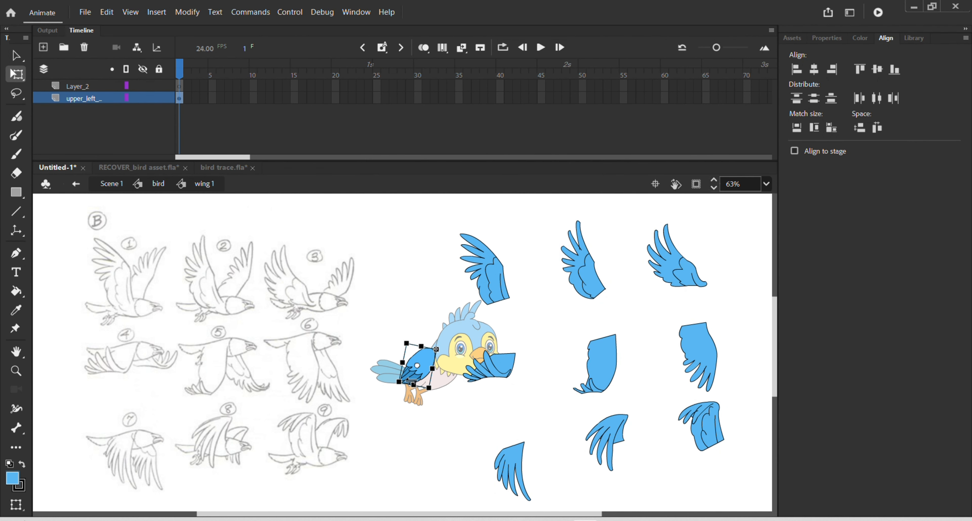
key(Delete)
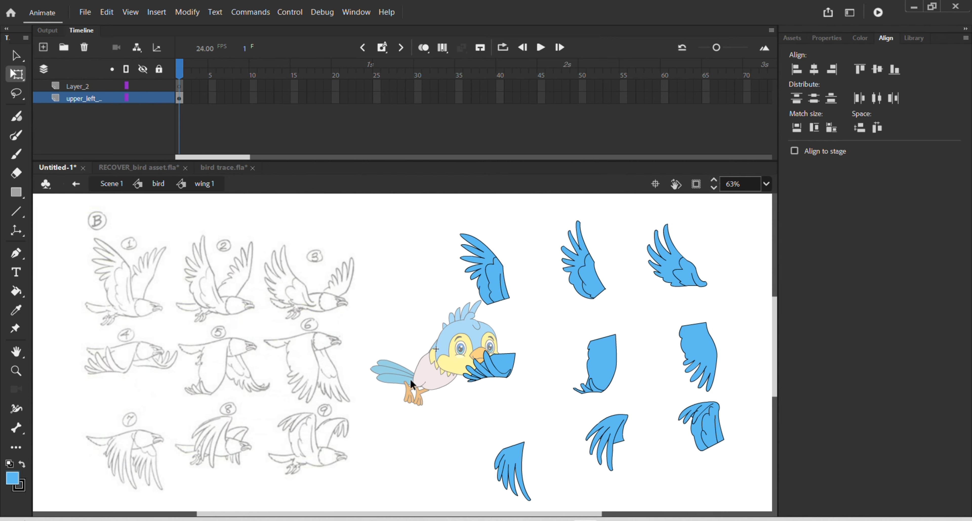
Step: Move the first wing pose from the upper_left layer to Layer_2 and place it at the bird's shoulder
click(486, 287)
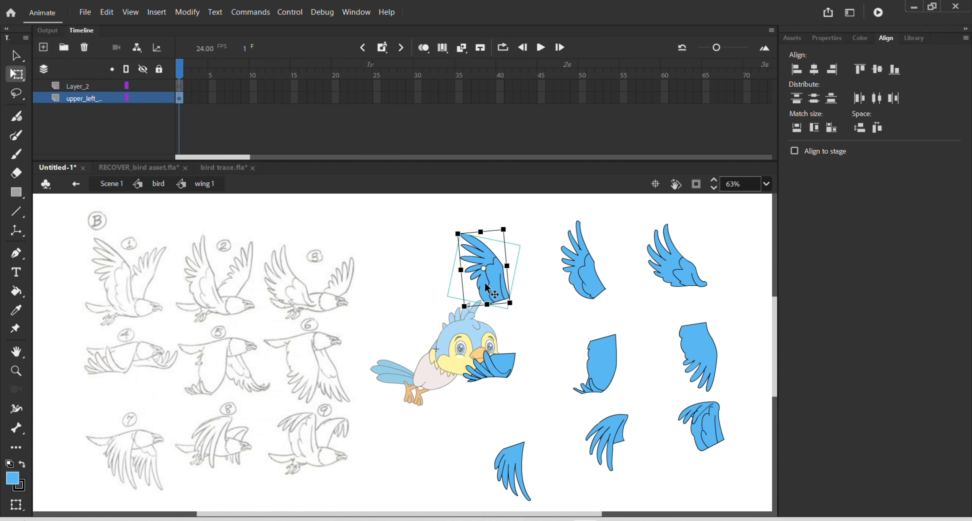
key(Delete)
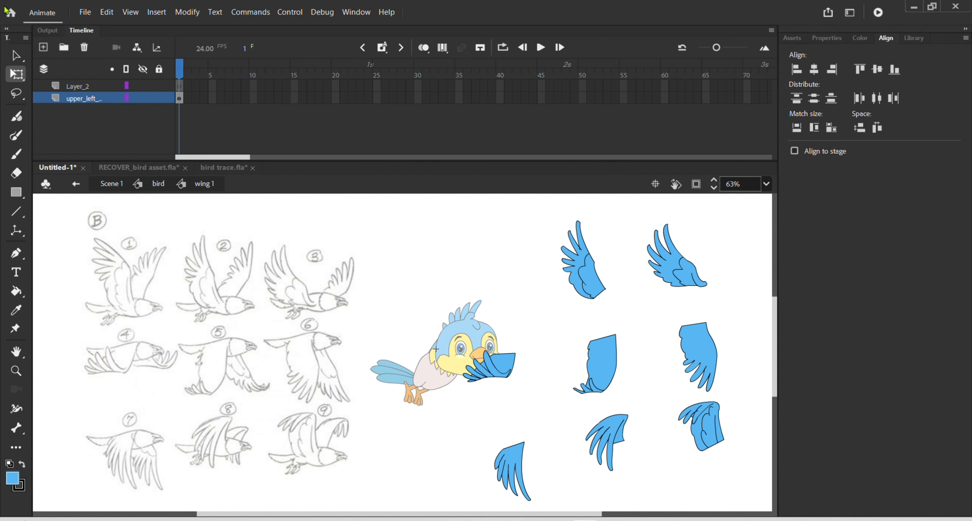
click(179, 85)
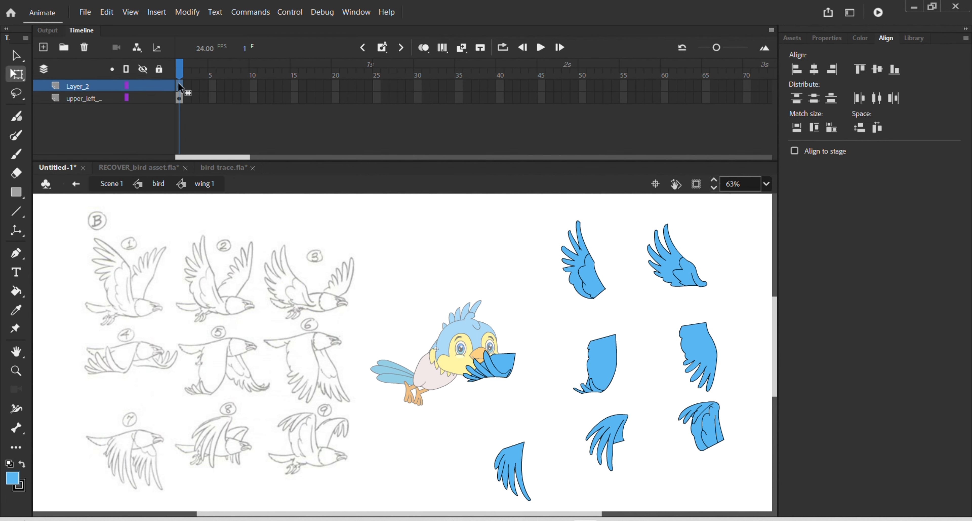
key(ctrl+v)
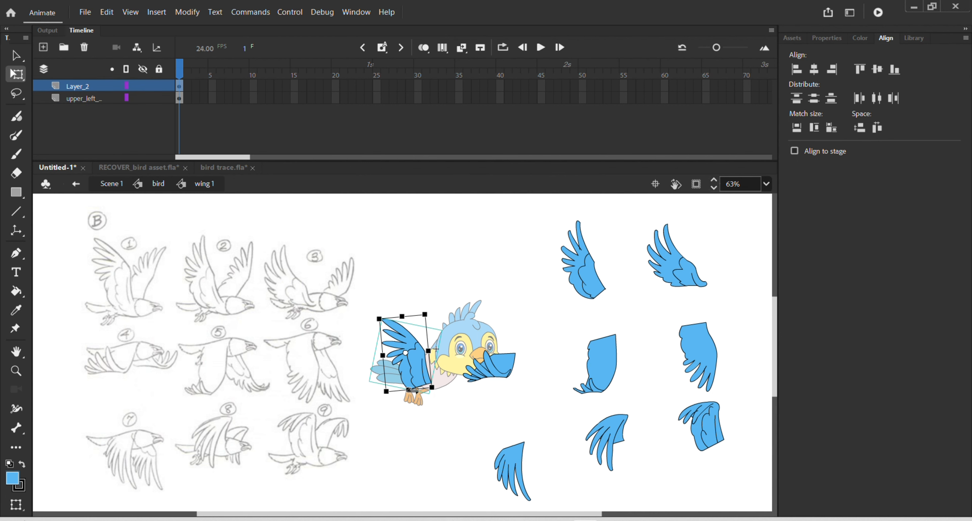
drag(415, 371, 427, 354)
scroll(428, 357, up, 5)
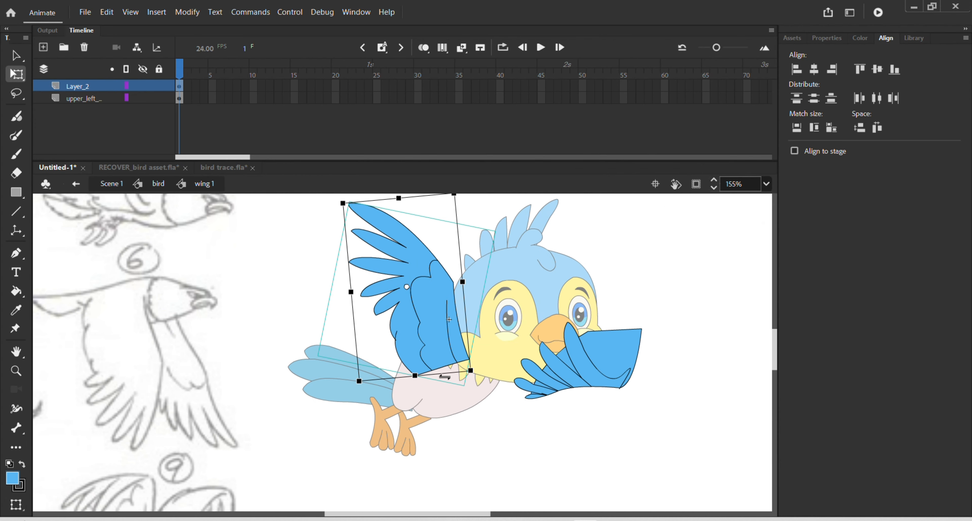
Step: Enter the placed wing's group and remove the outline along its cut base
double_click(452, 361)
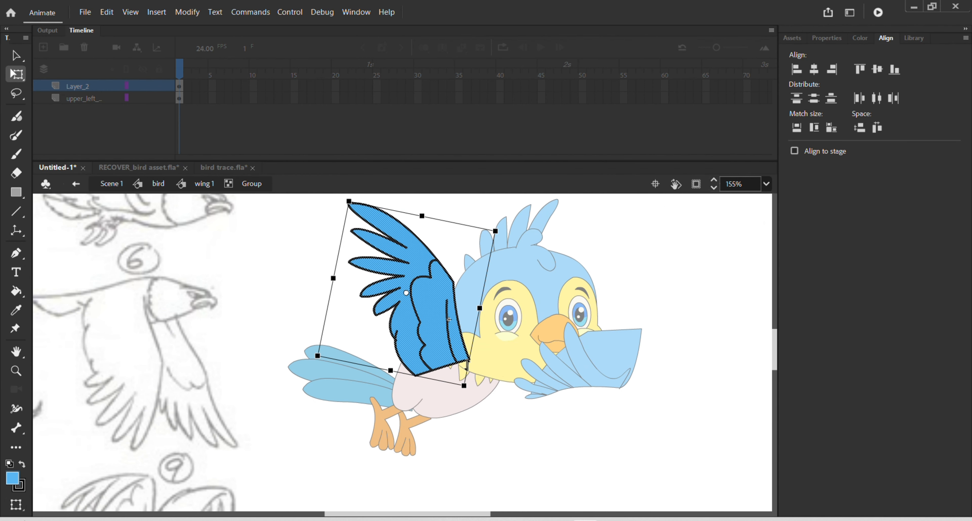
scroll(463, 367, up, 2)
click(487, 355)
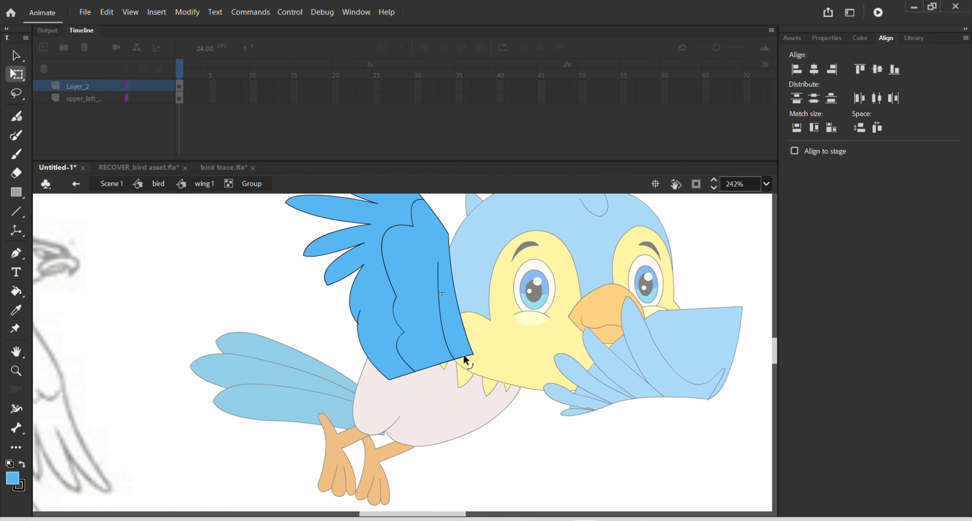
click(442, 363)
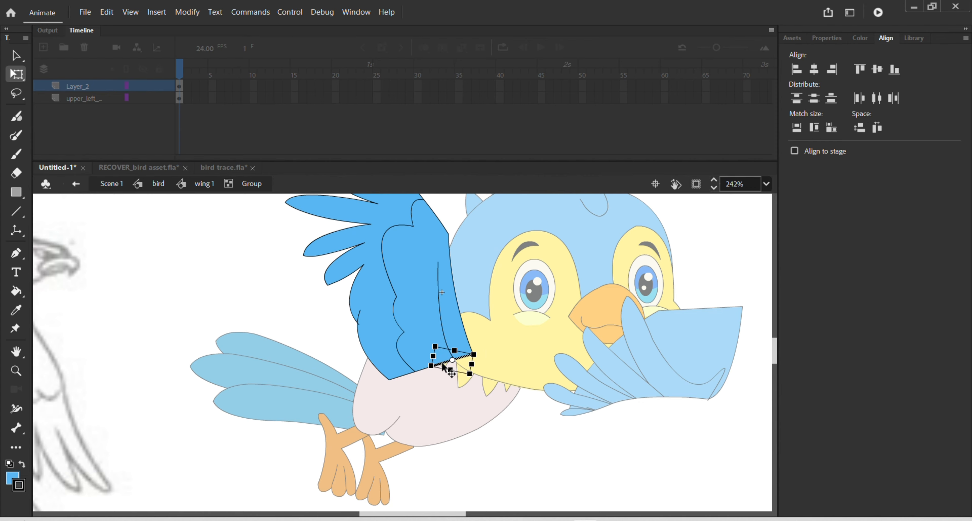
click(444, 366)
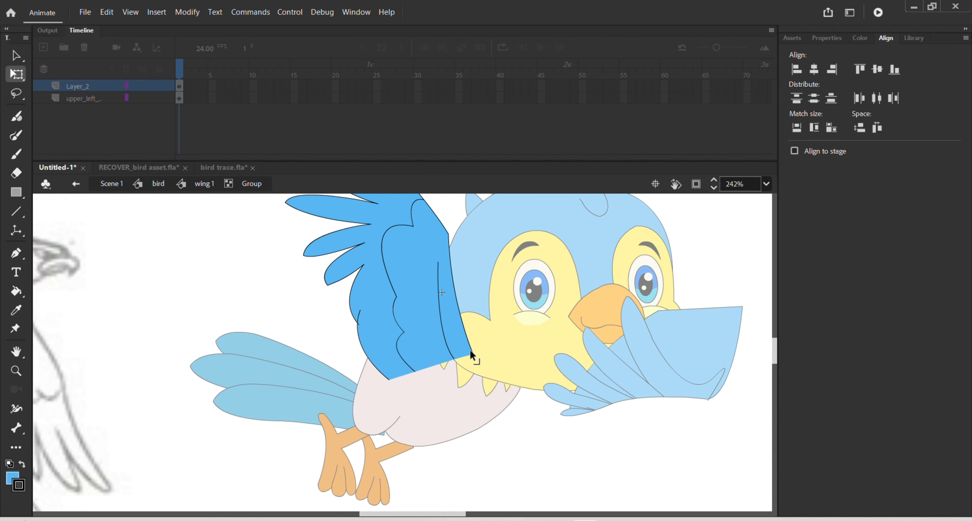
Step: Reshape the wing's front edge and lower corner, pulling them inward to follow the curve of the bird's cheek
drag(471, 351, 450, 354)
mouse_move(458, 318)
mouse_down()
mouse_move(446, 316)
mouse_move(457, 320)
mouse_up()
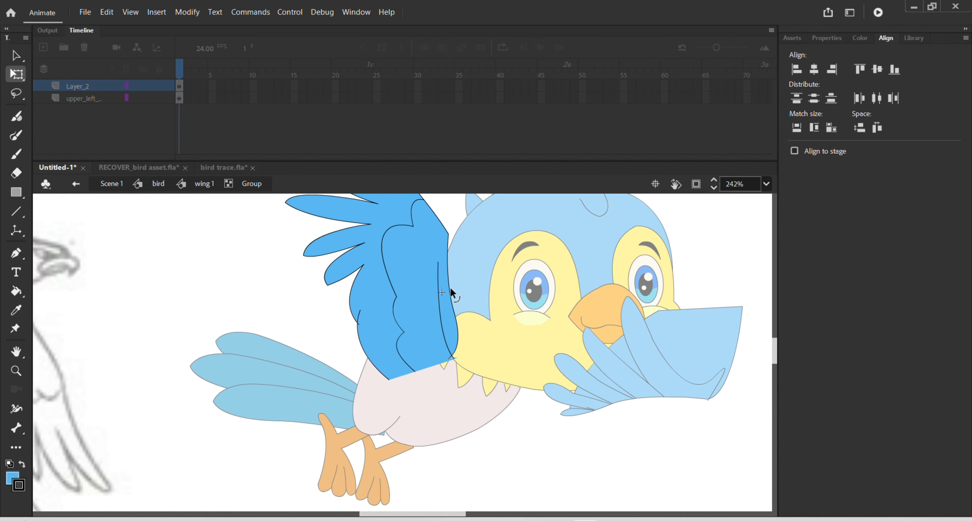
drag(450, 287, 455, 288)
drag(454, 342, 440, 335)
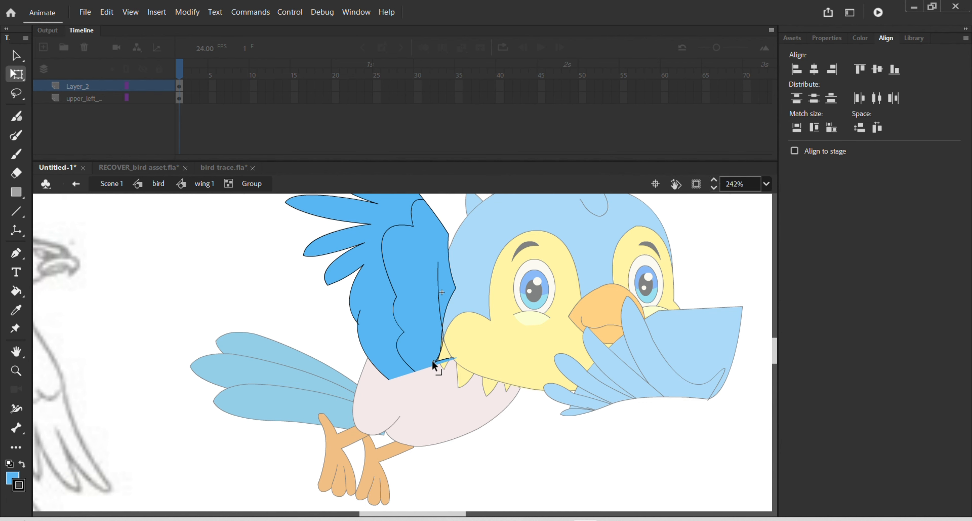
drag(432, 359, 450, 357)
Step: Tidy the thin sliver of blue fill sticking out at the wing's lower front corner
scroll(446, 362, up, 2)
scroll(446, 362, up, 2)
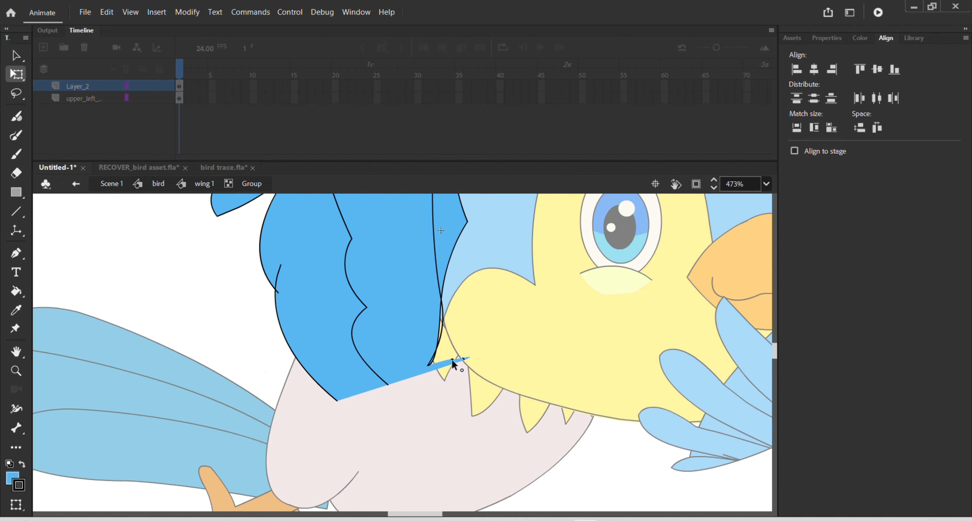
drag(451, 359, 464, 357)
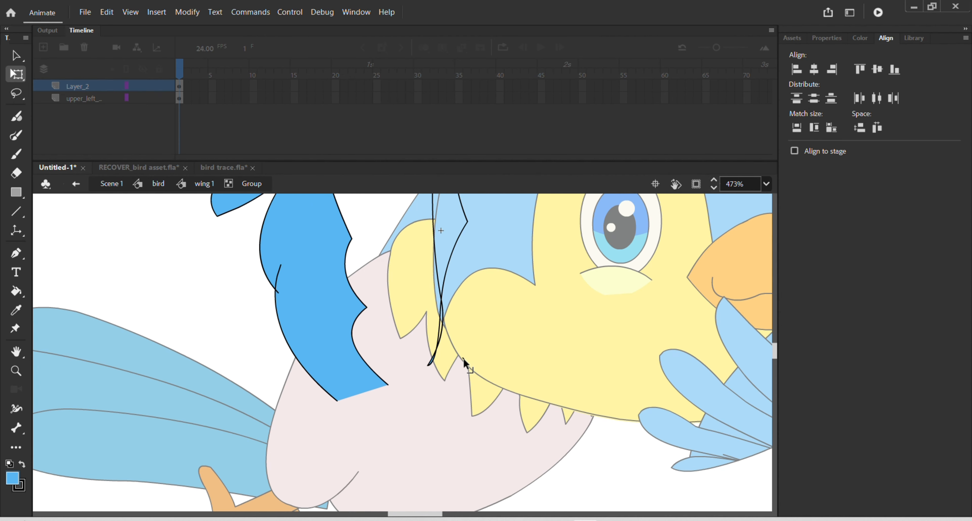
click(464, 357)
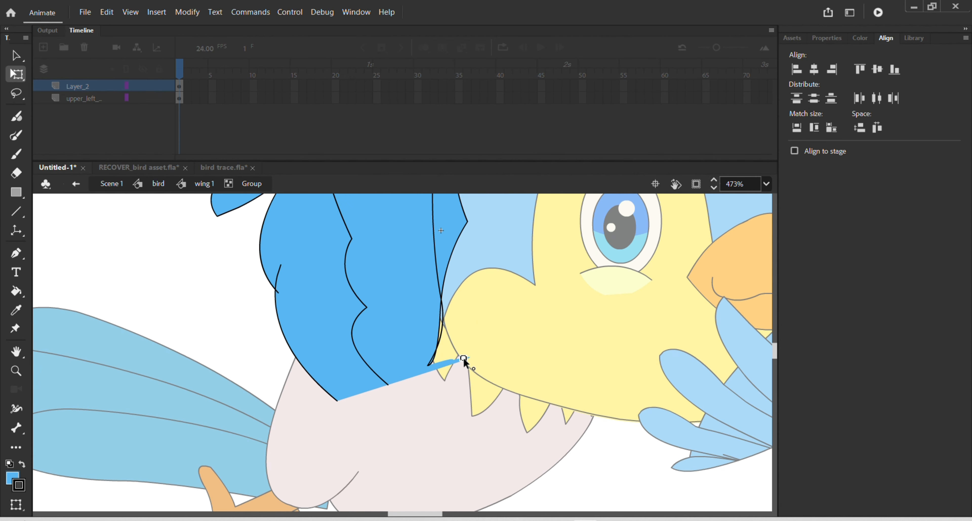
scroll(444, 337, down, 5)
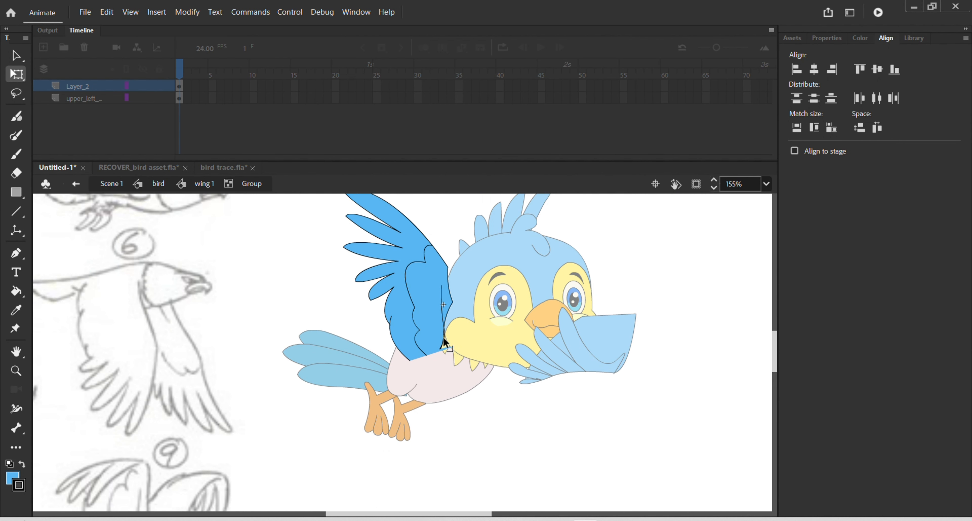
scroll(446, 353, down, 1)
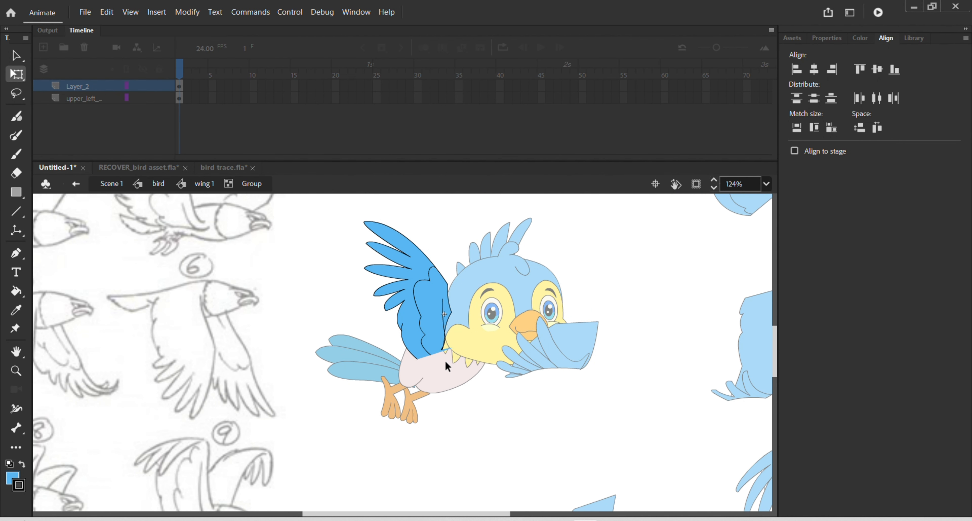
Step: Leave the wing group and cut the second raised wing pose, the upper one nearest the bird, out of the upper_left layer
double_click(499, 402)
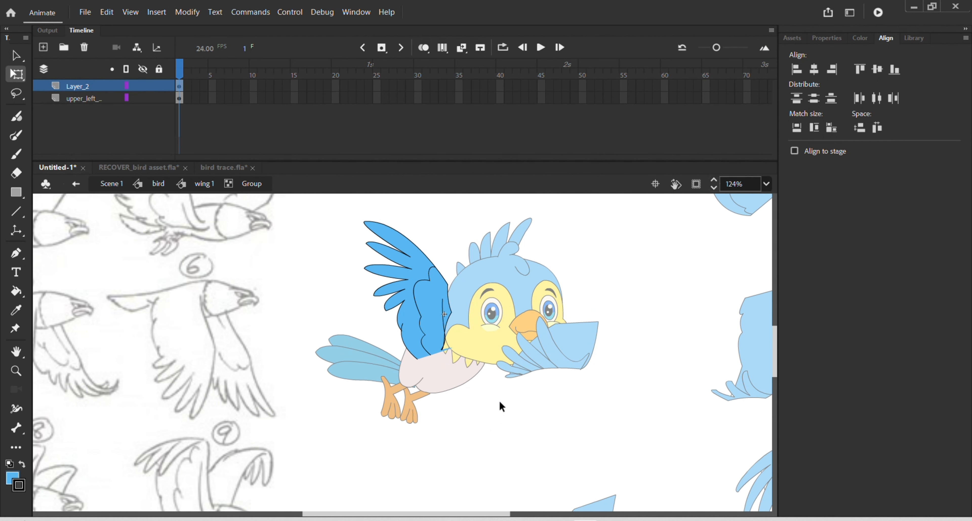
scroll(500, 401, down, 3)
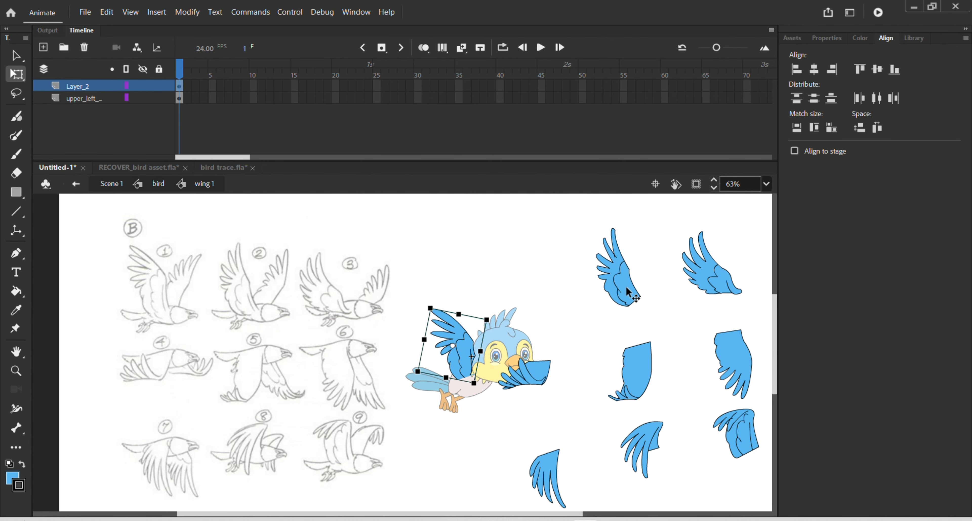
click(624, 295)
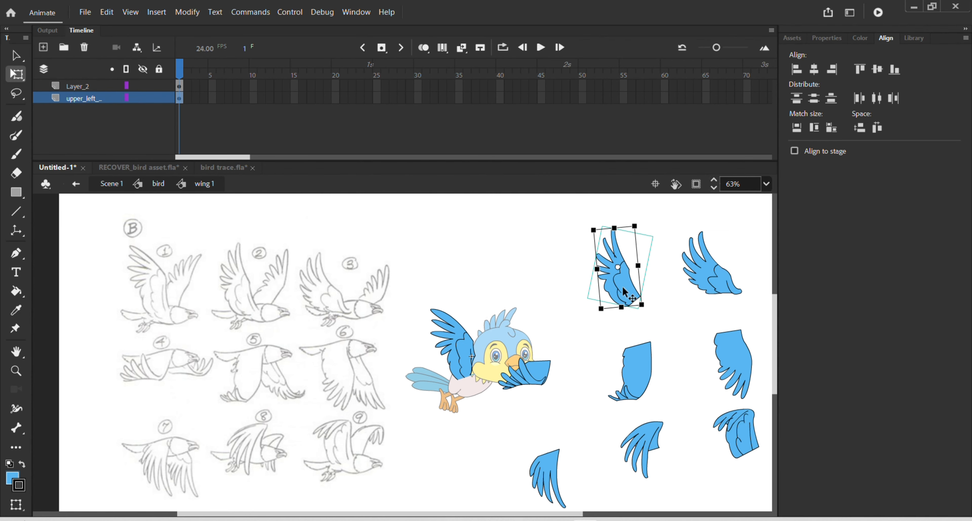
key(Delete)
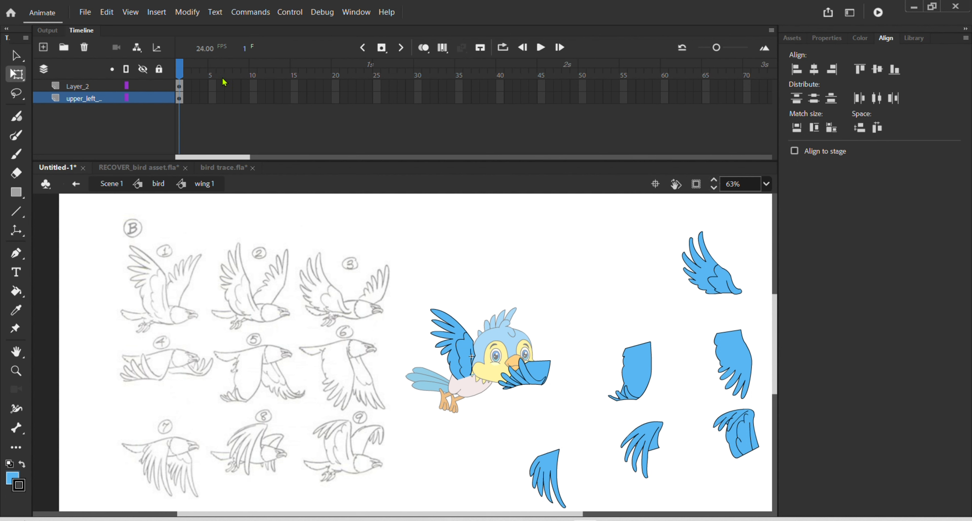
Step: Add a keyframe at frame 2 of Layer_2 without the carried-over wing, and turn on onion skinning
click(192, 85)
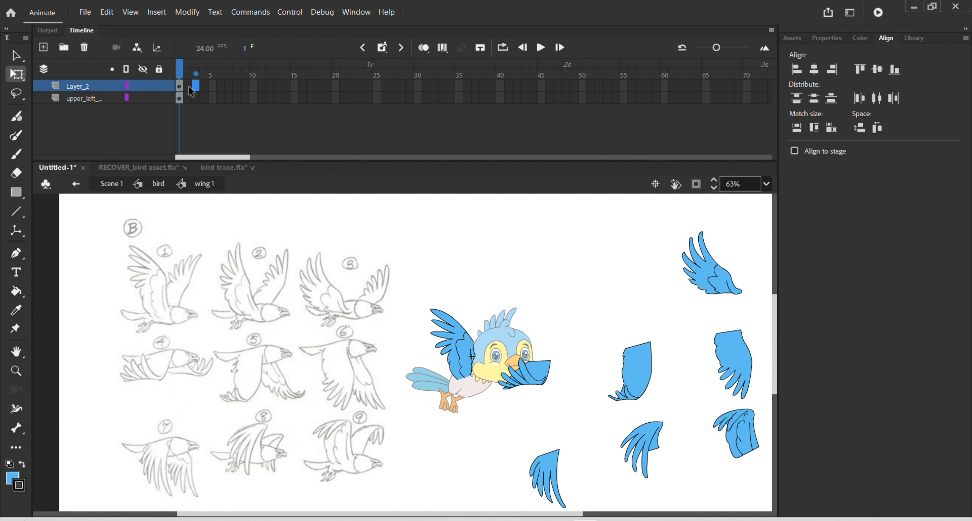
drag(190, 86, 186, 87)
click(187, 88)
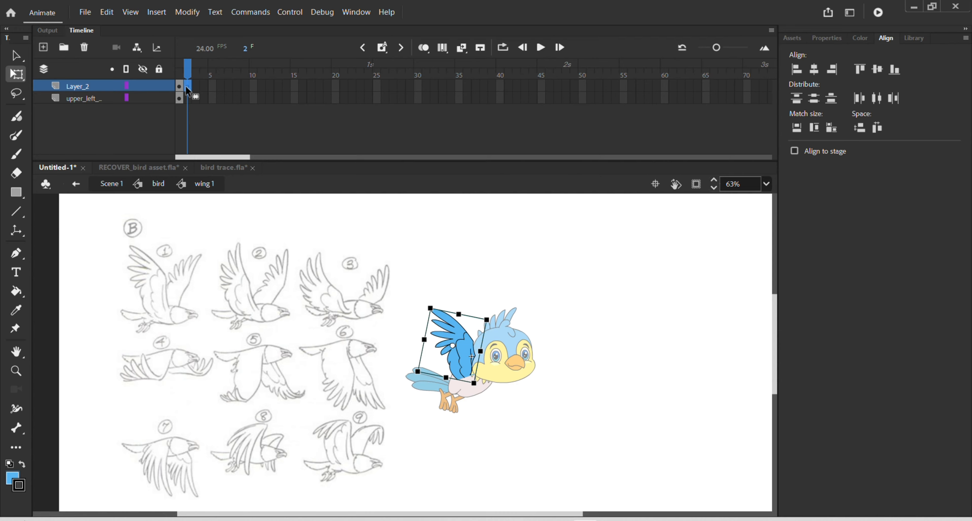
key(Delete)
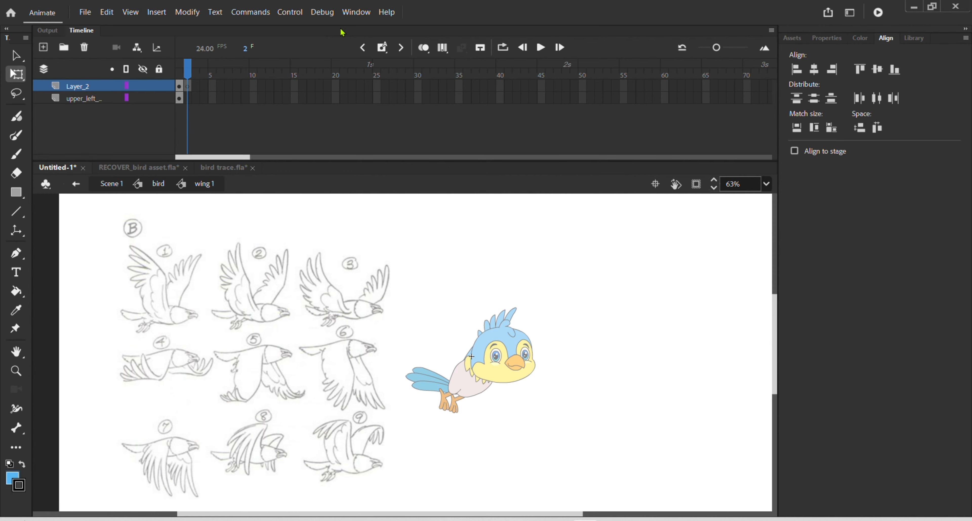
click(424, 55)
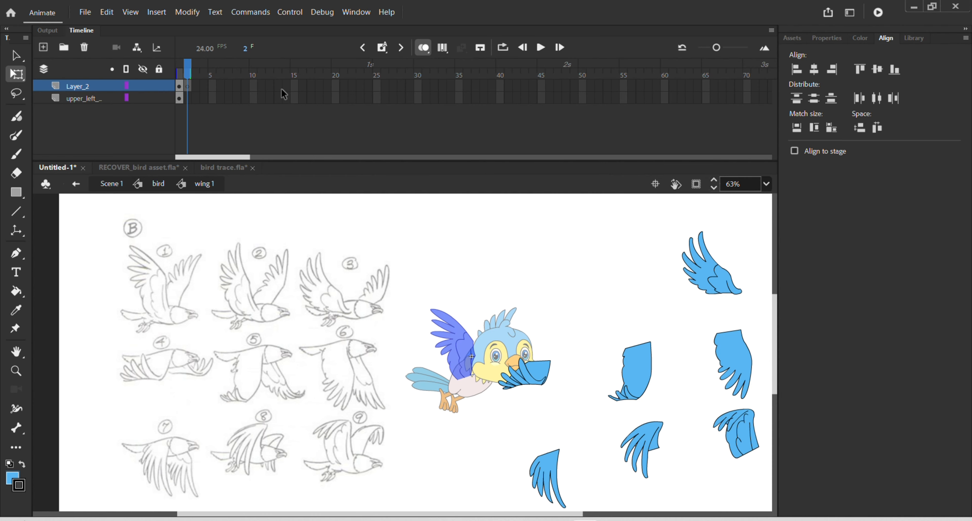
Step: Paste the cut wing into frame 2 of Layer_2 and align its base with the onion-skinned wing on the bird's shoulder
drag(191, 92, 187, 89)
key(ctrl+shift+v)
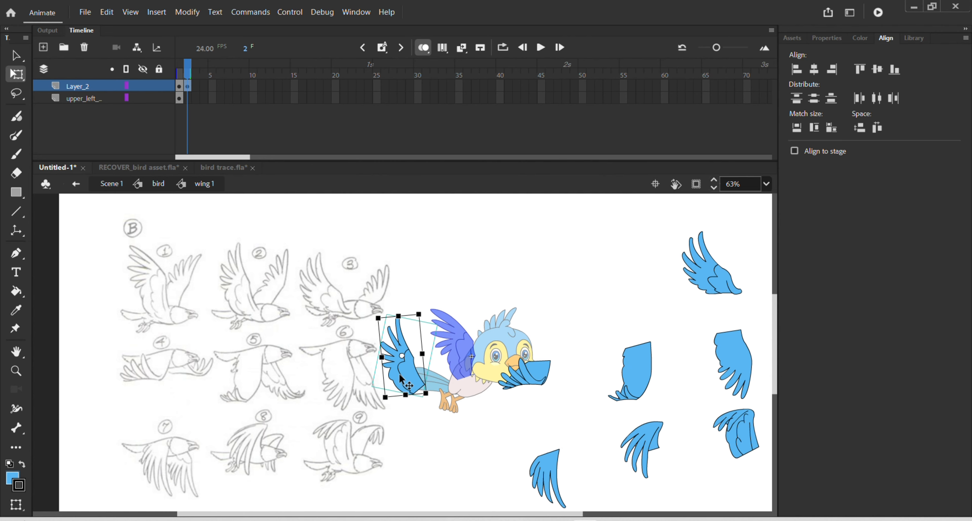
drag(401, 377, 450, 358)
scroll(526, 355, down, 2)
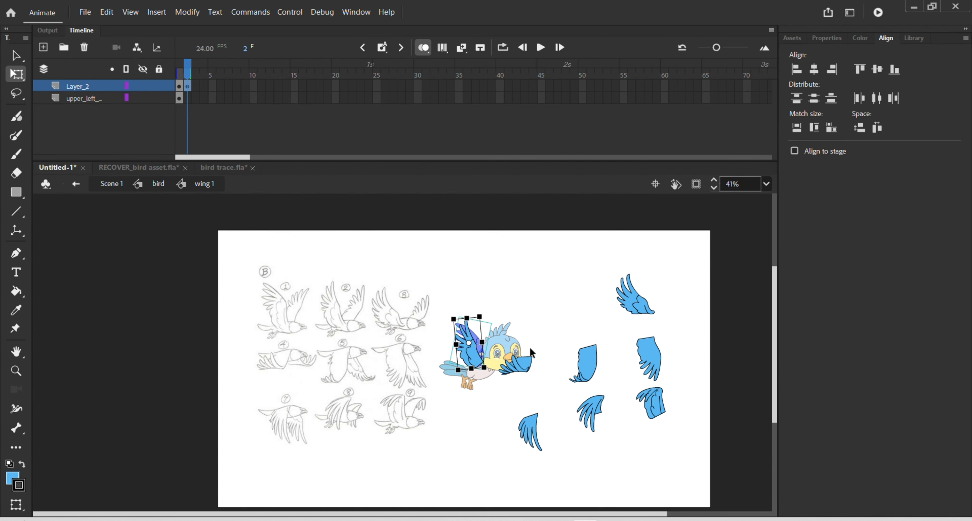
drag(510, 258, 675, 470)
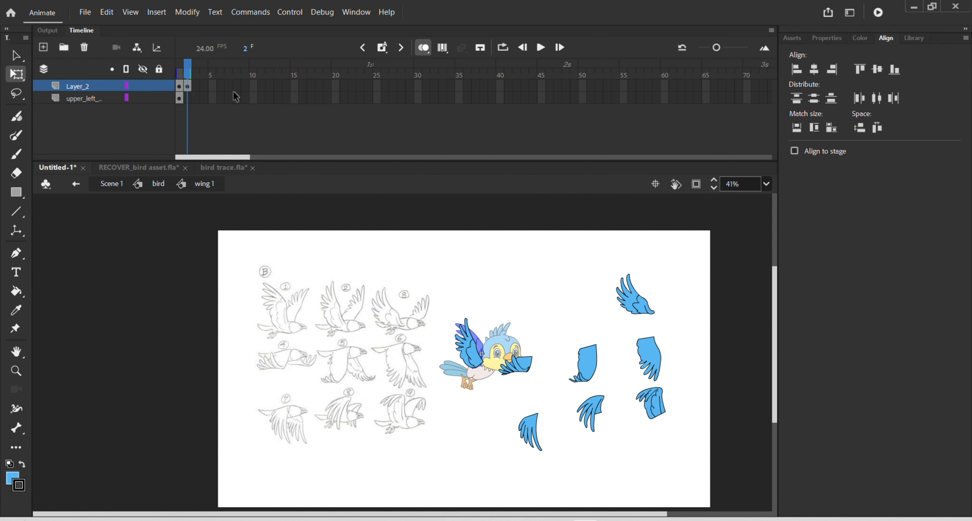
Step: Add a blank keyframe at frame 3 of Layer_2 and cut the remaining raised wing pose from frame 1 of the upper_left layer
drag(197, 96, 197, 91)
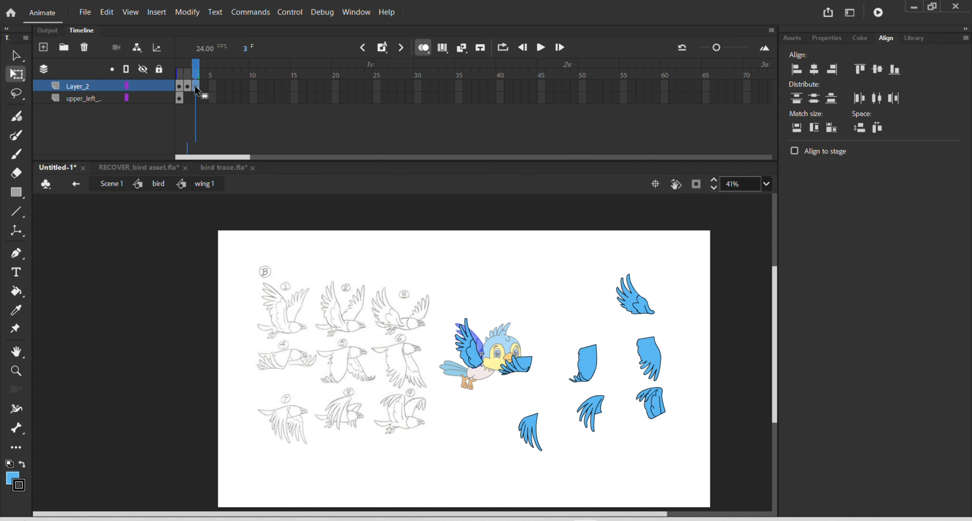
click(197, 91)
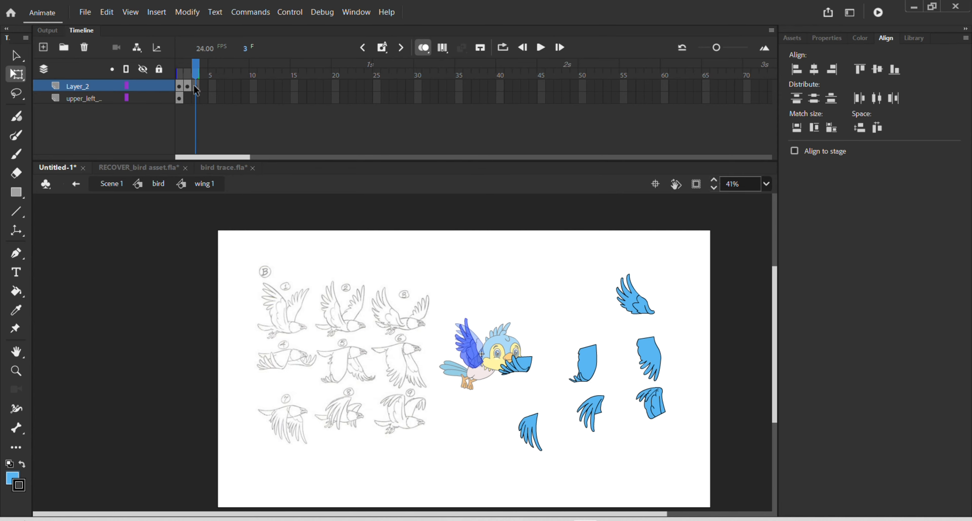
click(180, 99)
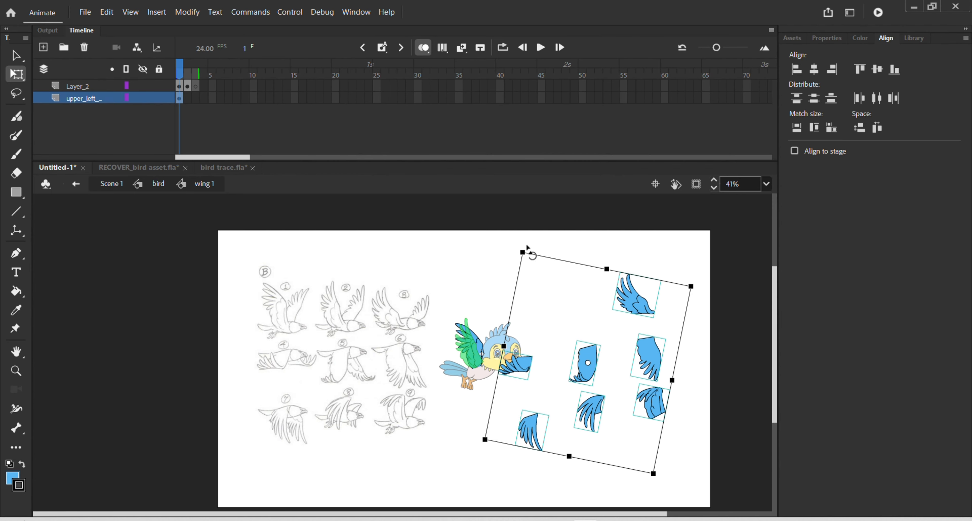
click(629, 271)
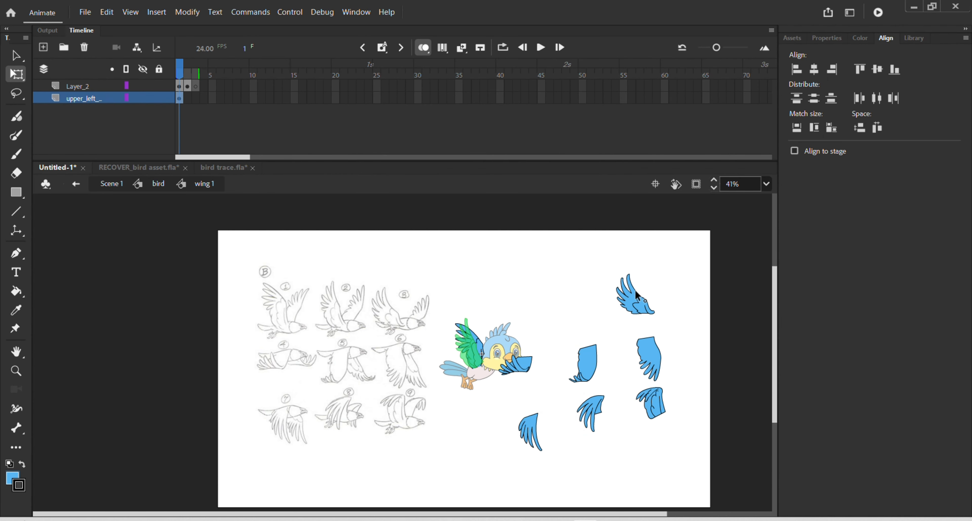
click(637, 295)
key(Delete)
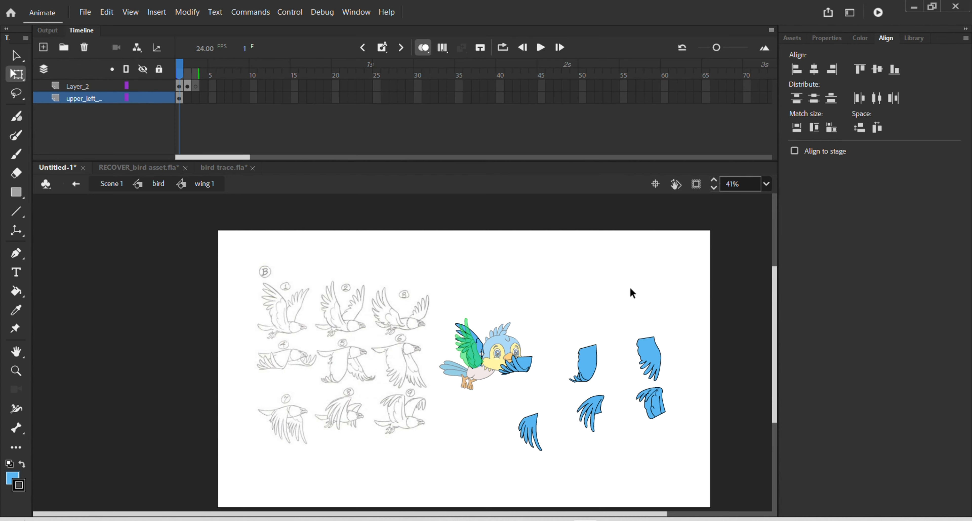
Step: Paste the cut wing into frame 3 of Layer_2 and place it on the bird's shoulder against the onion-skinned poses
click(196, 86)
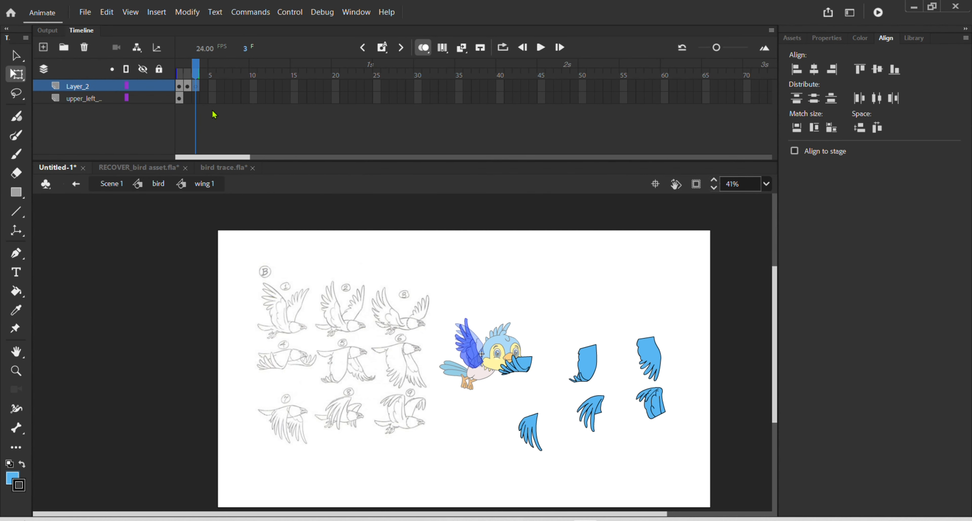
key(ctrl+v)
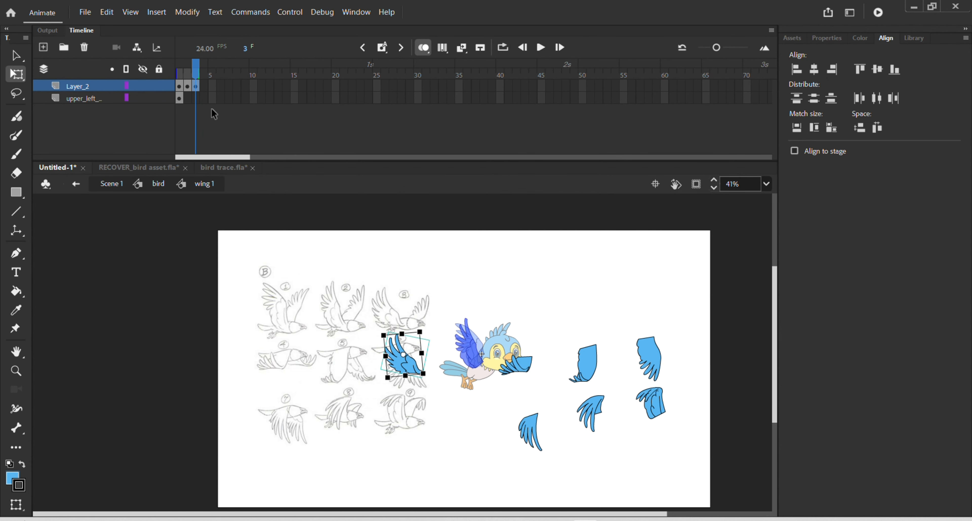
drag(404, 369, 472, 376)
scroll(462, 359, up, 1)
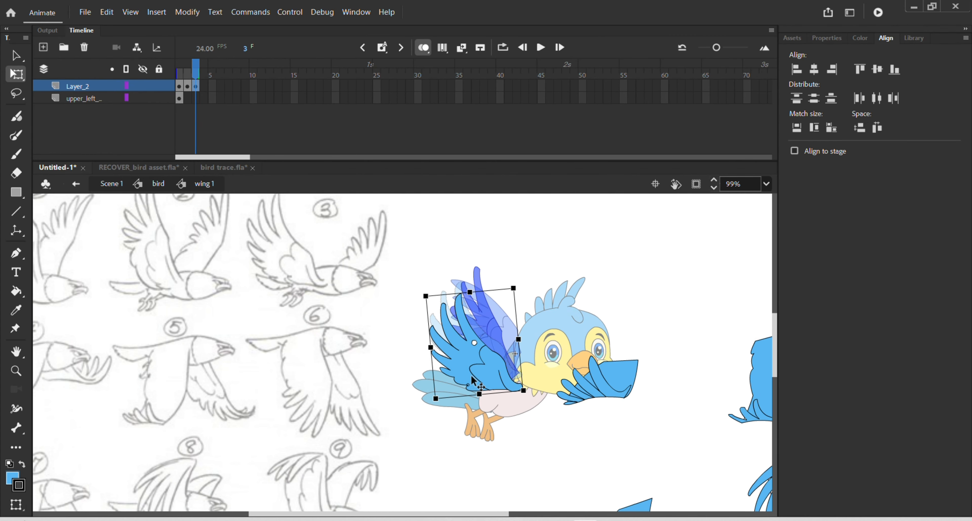
scroll(472, 377, down, 3)
scroll(538, 393, down, 2)
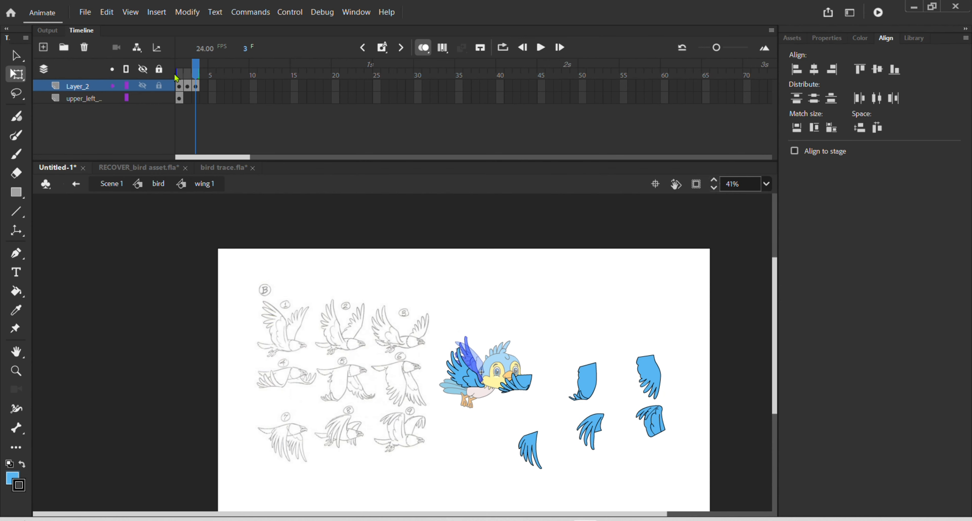
Step: Limit the onion skin range to the preceding frame and cut the wing pose overlapping the bird's face from the upper_left layer
drag(177, 77, 196, 80)
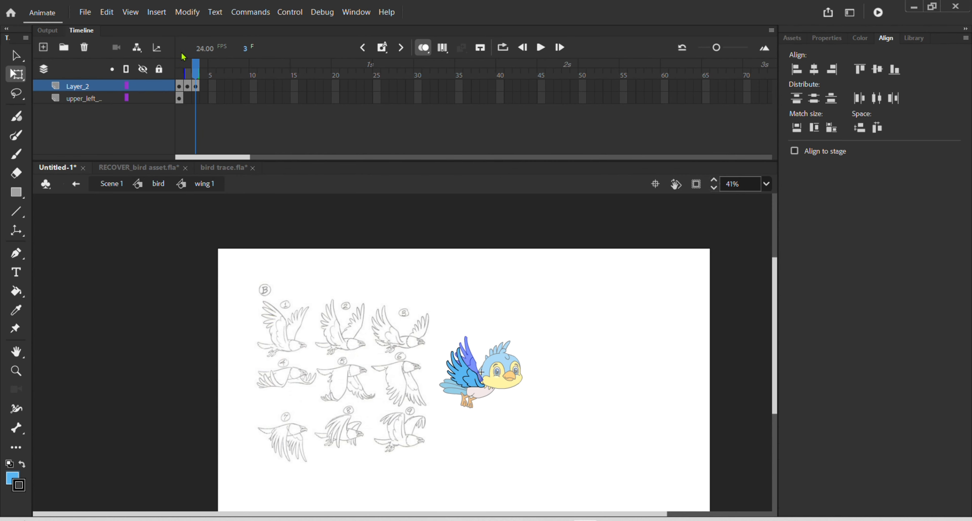
mouse_move(195, 67)
mouse_down()
mouse_move(177, 70)
mouse_move(194, 70)
mouse_up()
click(183, 99)
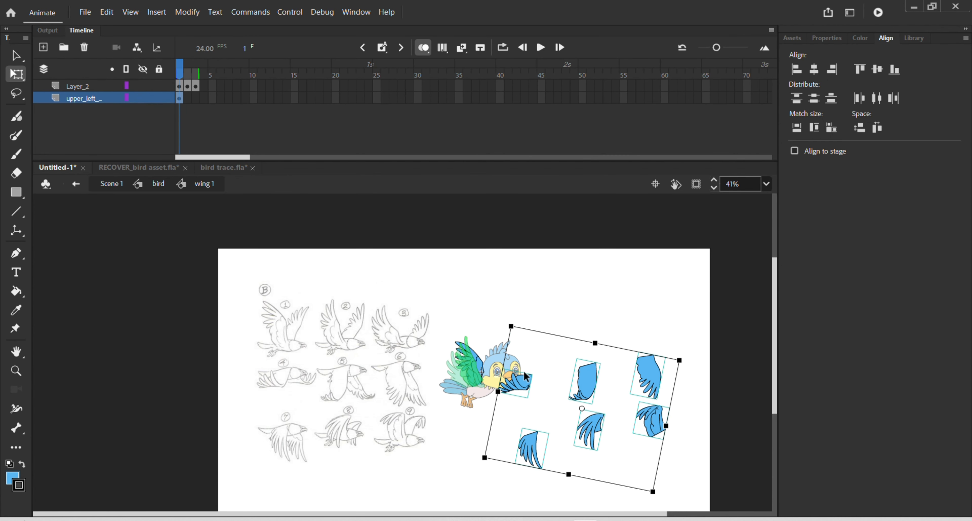
click(537, 344)
click(514, 385)
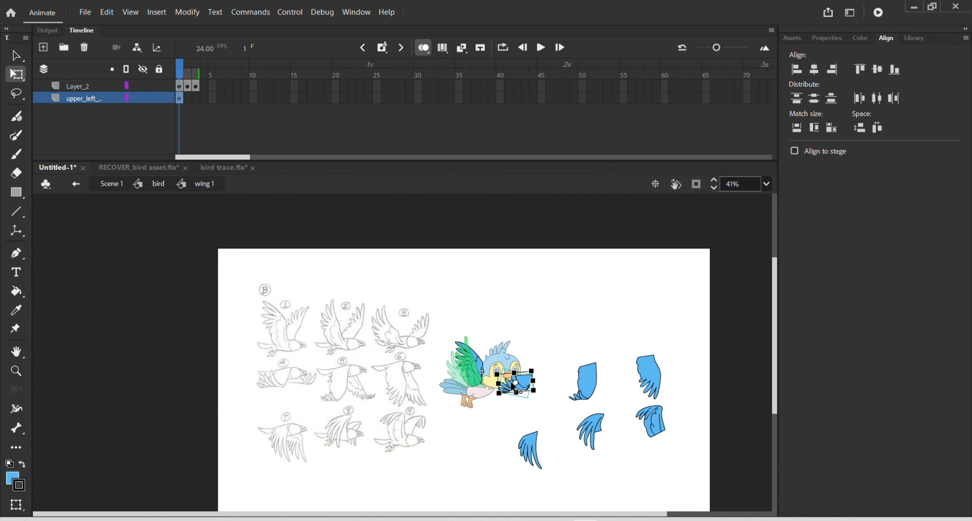
key(Delete)
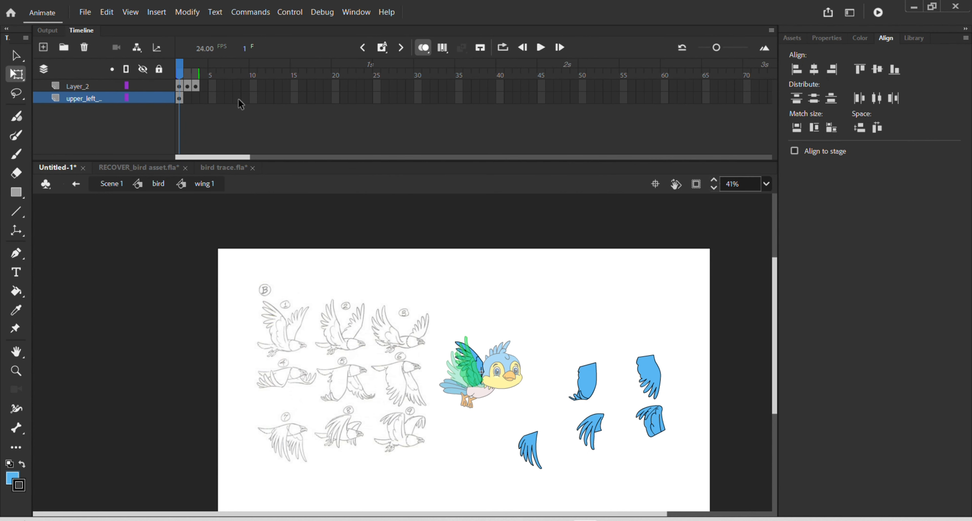
Step: Add a blank keyframe at frame 4 of Layer_2 and paste the cut wing into it
drag(196, 86, 206, 90)
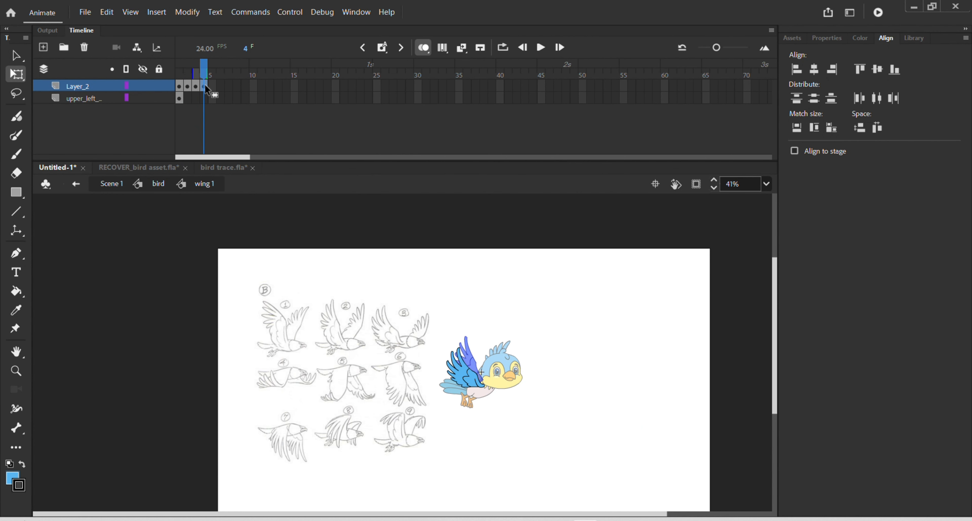
click(206, 90)
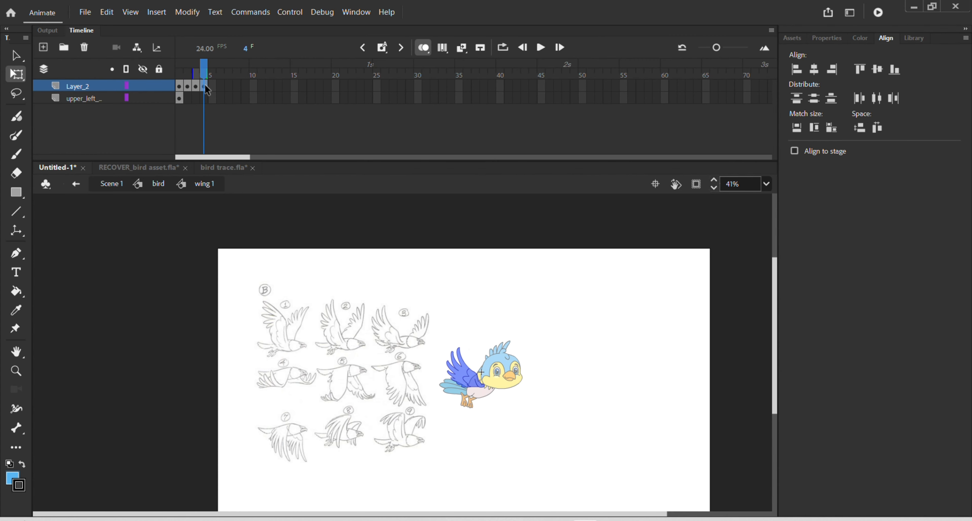
key(q)
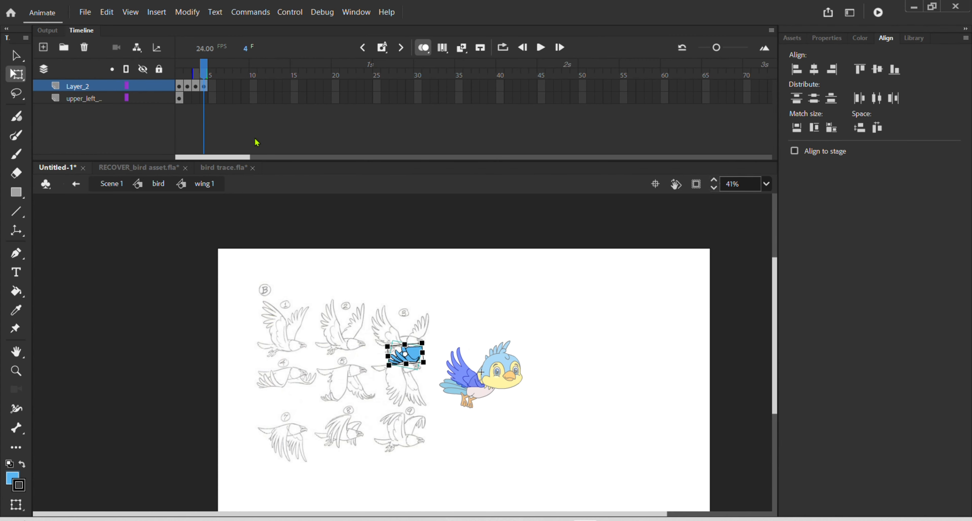
Step: Move the fourth wing pose onto the bird's body, with its base at the shoulder of the onion-skinned previous wing
scroll(389, 381, up, 2)
drag(432, 355, 518, 408)
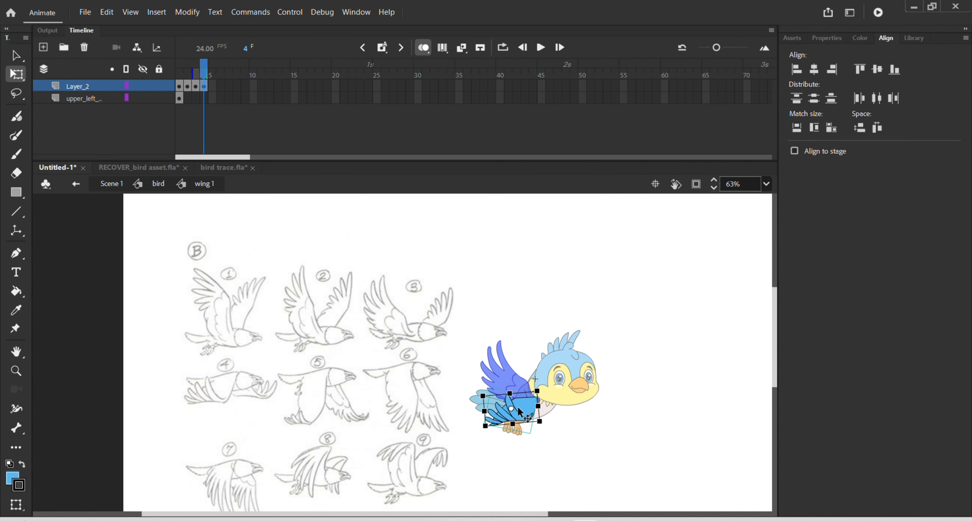
scroll(519, 409, up, 3)
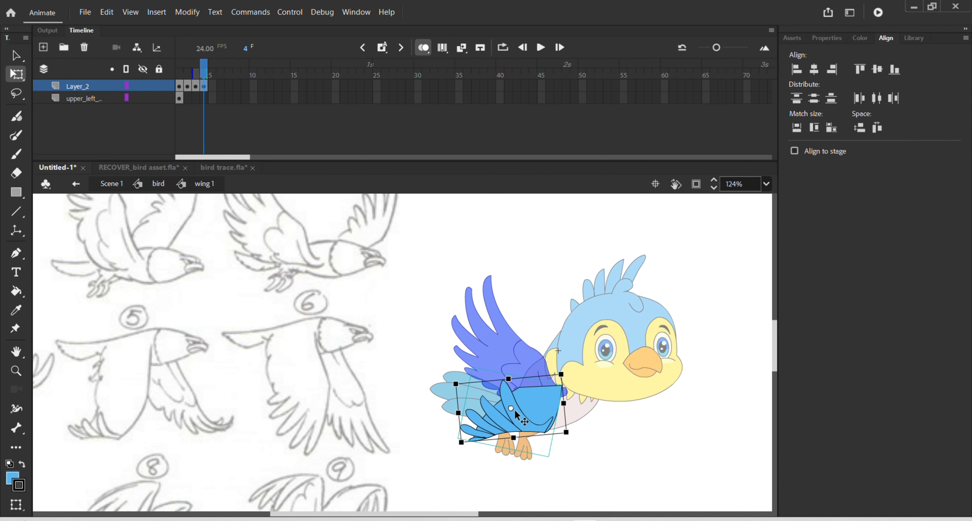
scroll(516, 411, down, 3)
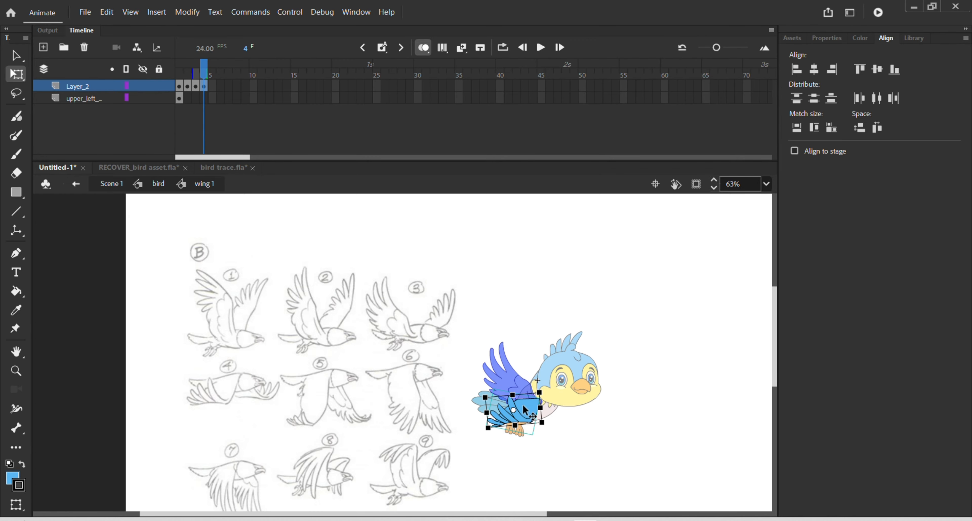
key(shift+Right)
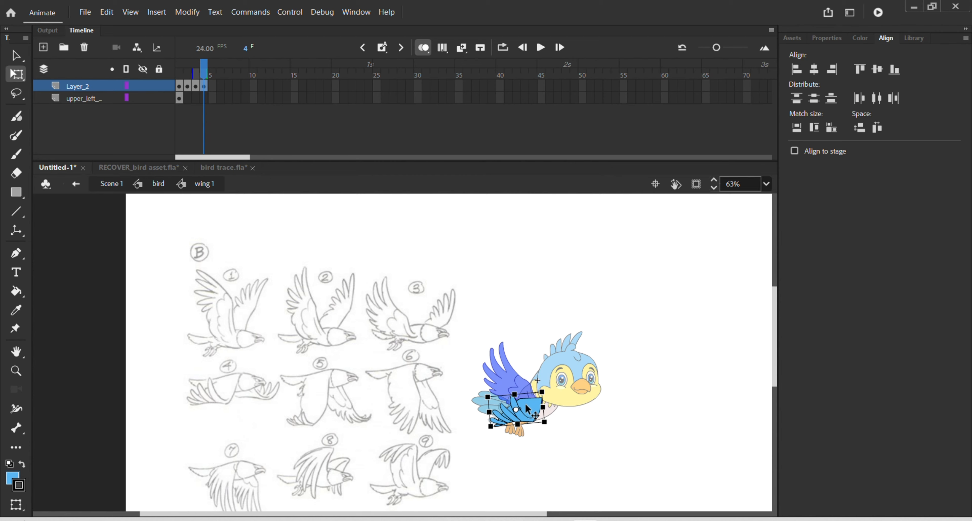
Step: Cut the lowered wing pose nearest the bird in the middle row from frame 1 of the upper_left layer
click(181, 99)
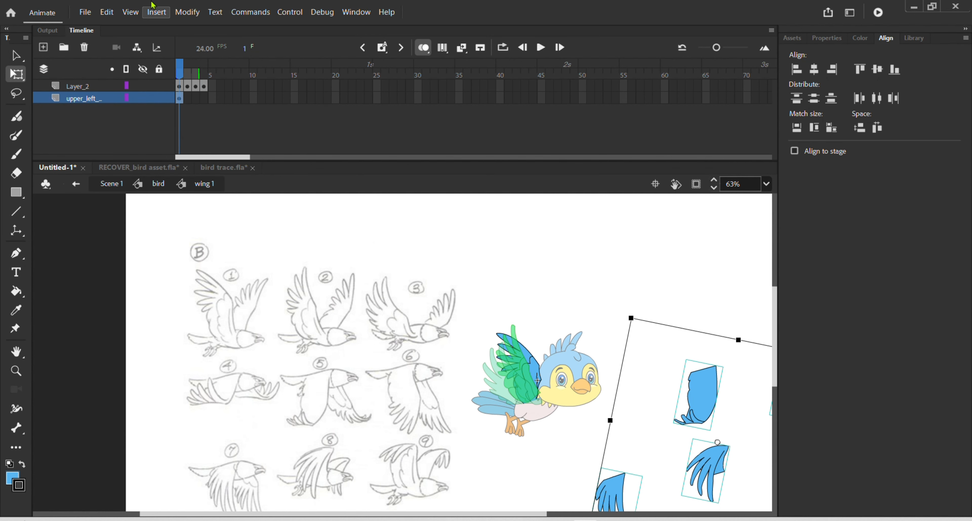
scroll(514, 351, down, 2)
scroll(513, 351, right, 3)
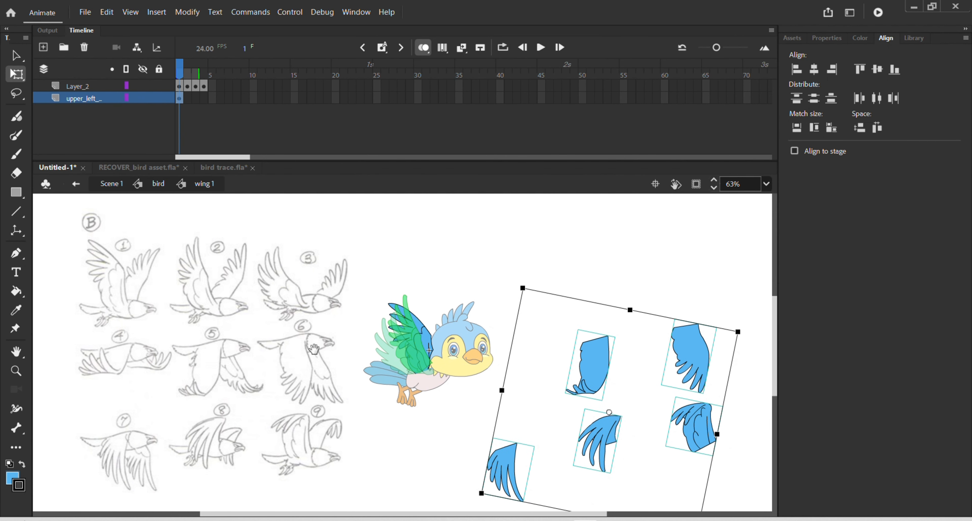
click(626, 305)
click(579, 370)
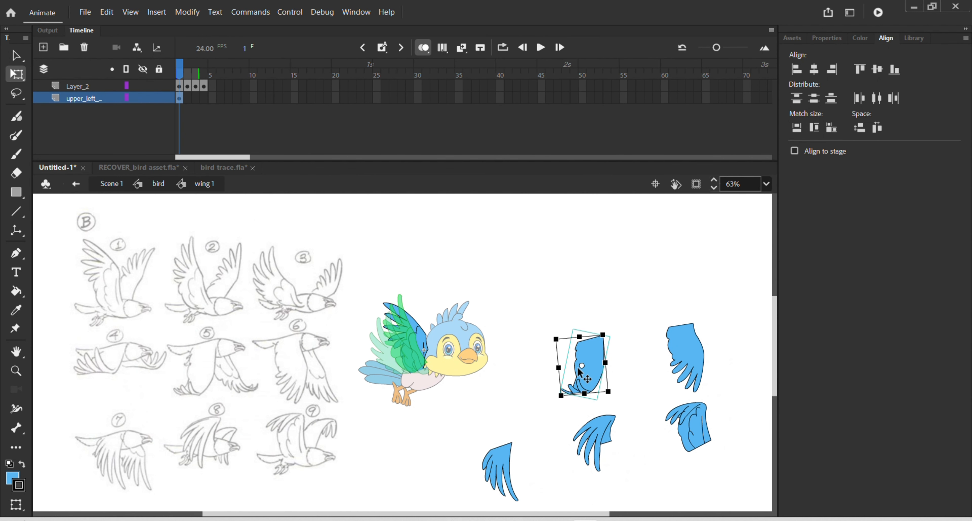
key(Delete)
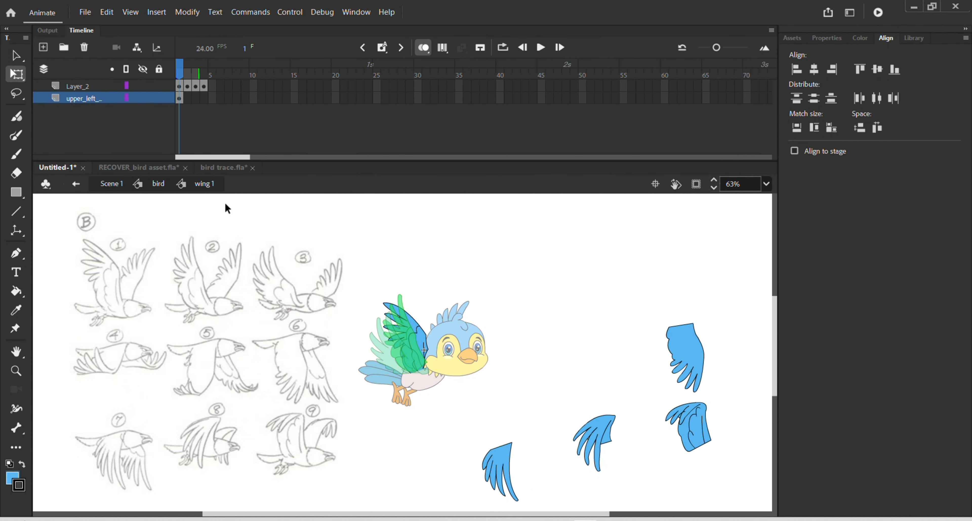
Step: Replace the wing on a new keyframe at frame 5 of Layer_2 with the cut pose, aligning its base to the bird's shoulder
click(213, 87)
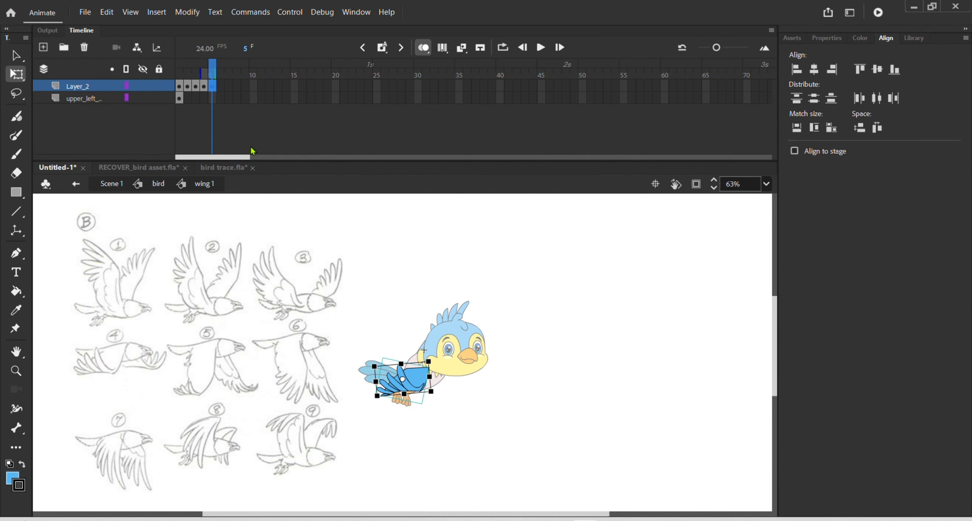
key(Delete)
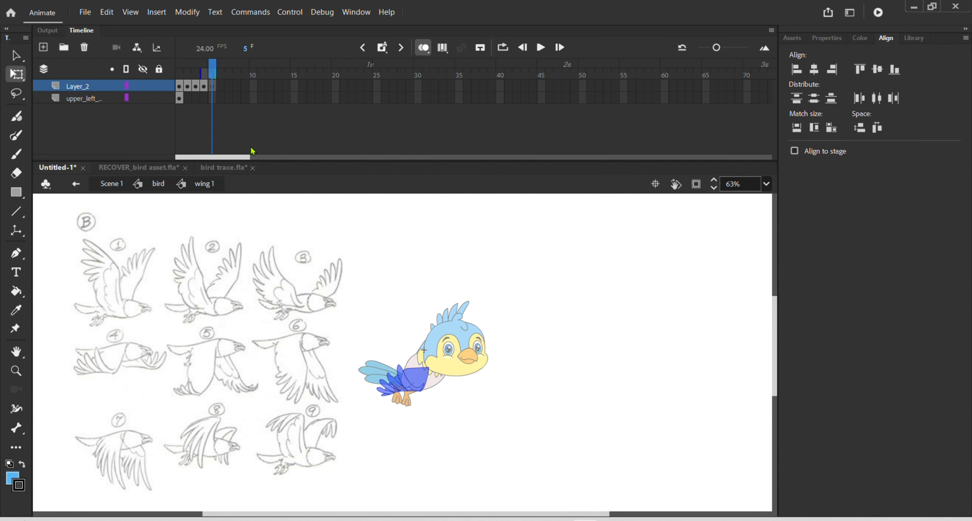
key(ctrl+shift+v)
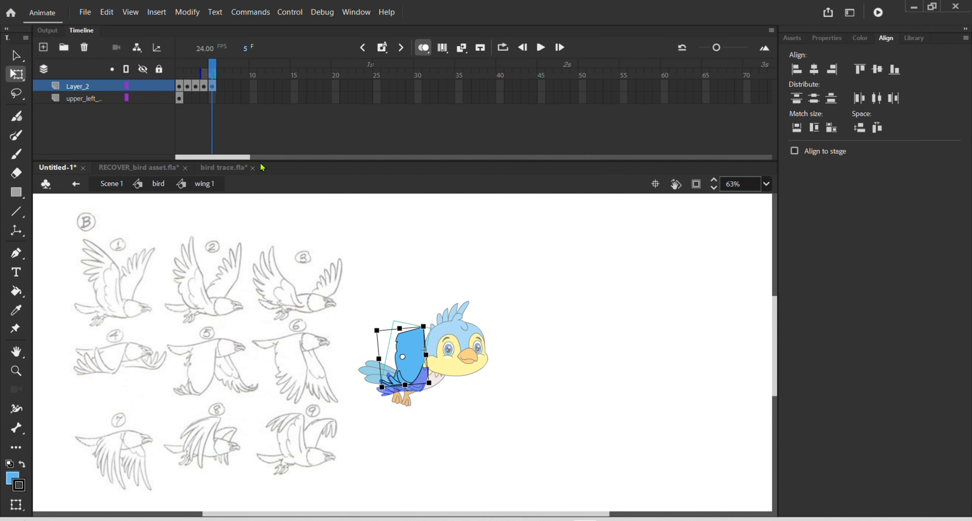
drag(421, 358, 428, 390)
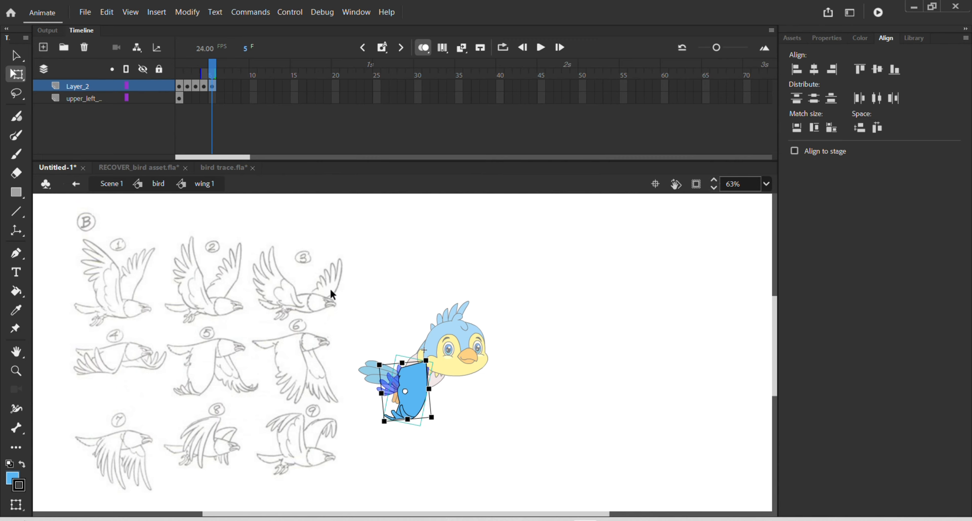
Step: Cut the downstroke wing pose directly above the folded wing from frame 1 of the upper_left layer
click(180, 98)
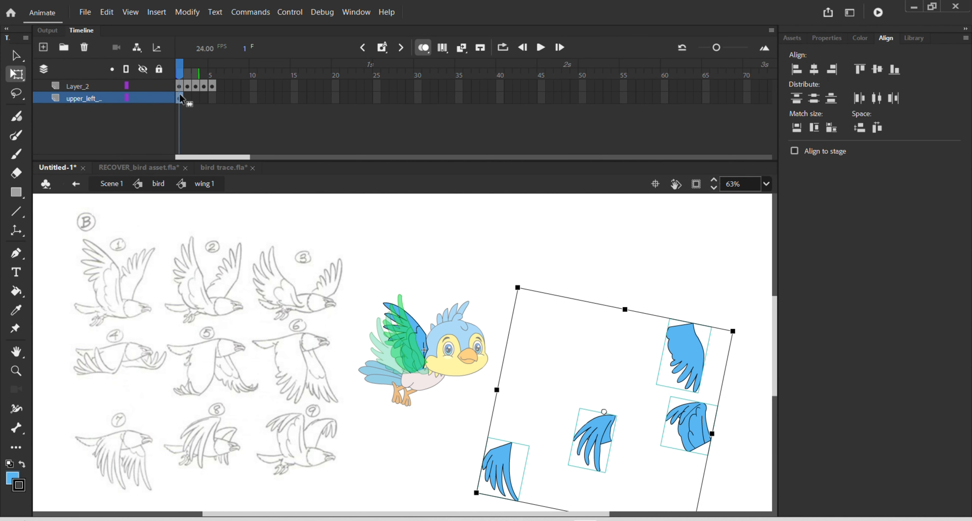
click(686, 345)
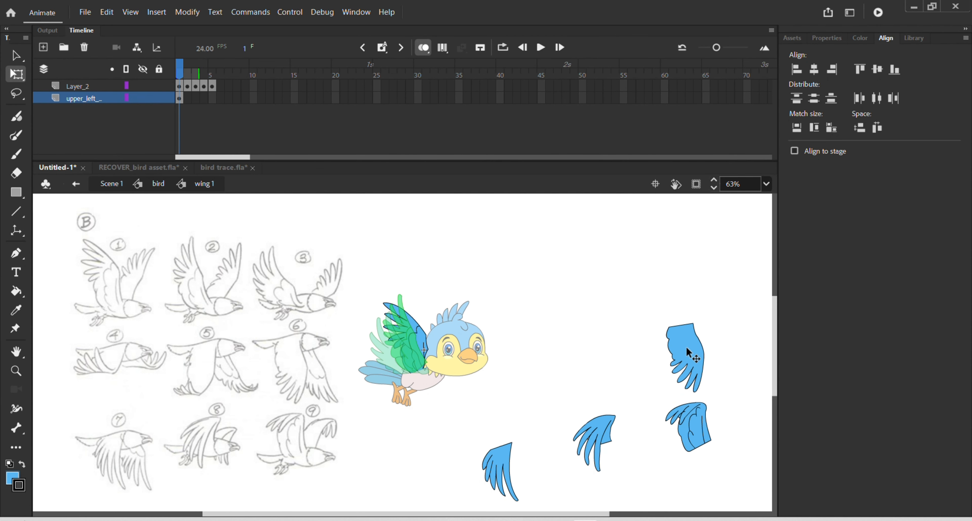
key(Delete)
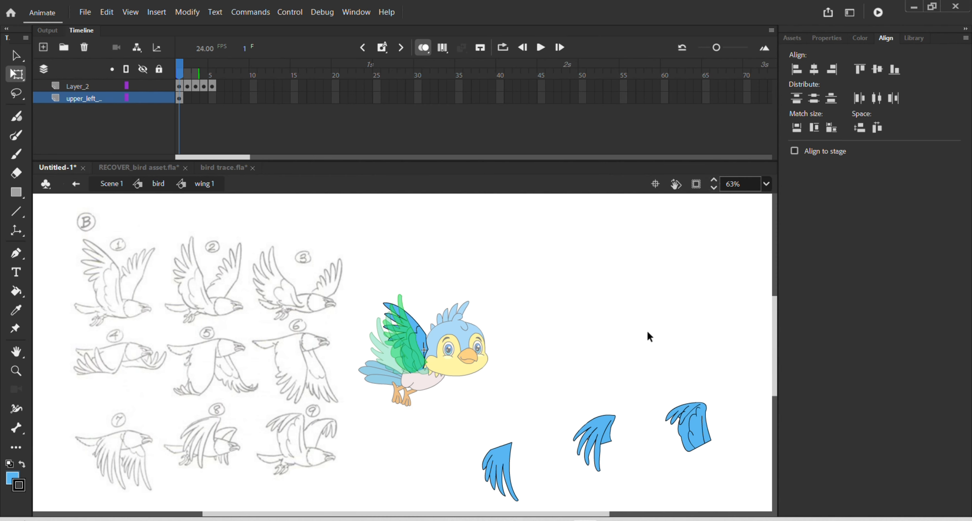
Step: Place the cut downstroke wing on a cleared keyframe at frame 6 of Layer_2, overlapping its base with the onion-skinned previous wing
drag(213, 87, 226, 93)
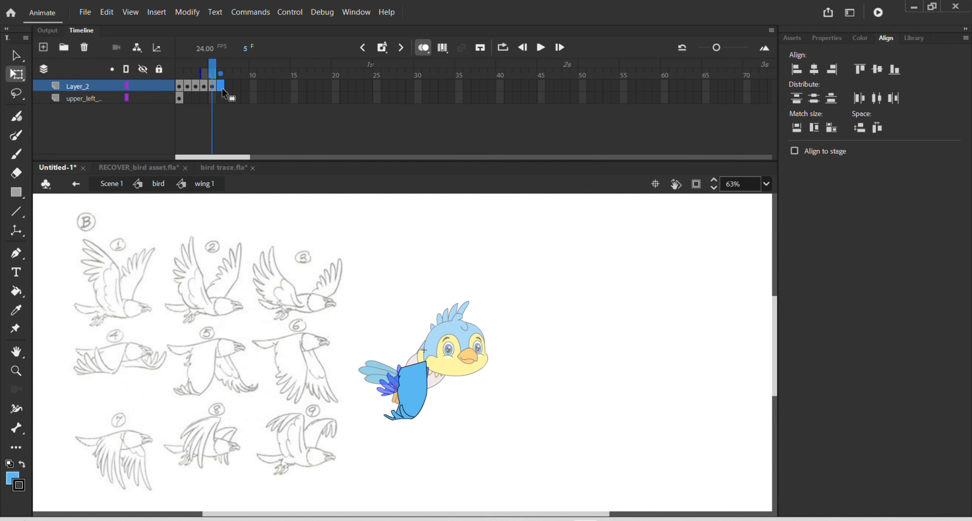
key(F6)
click(223, 89)
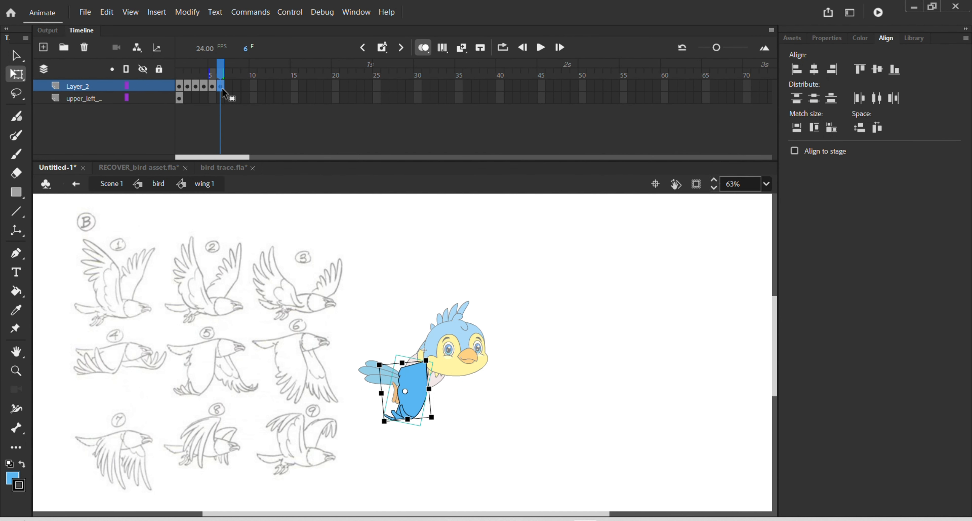
click(224, 92)
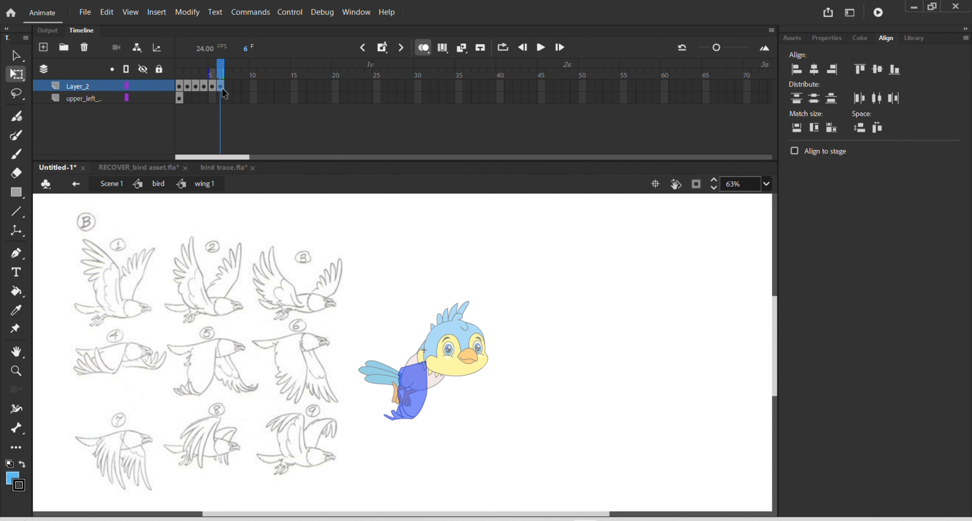
key(ctrl+shift+v)
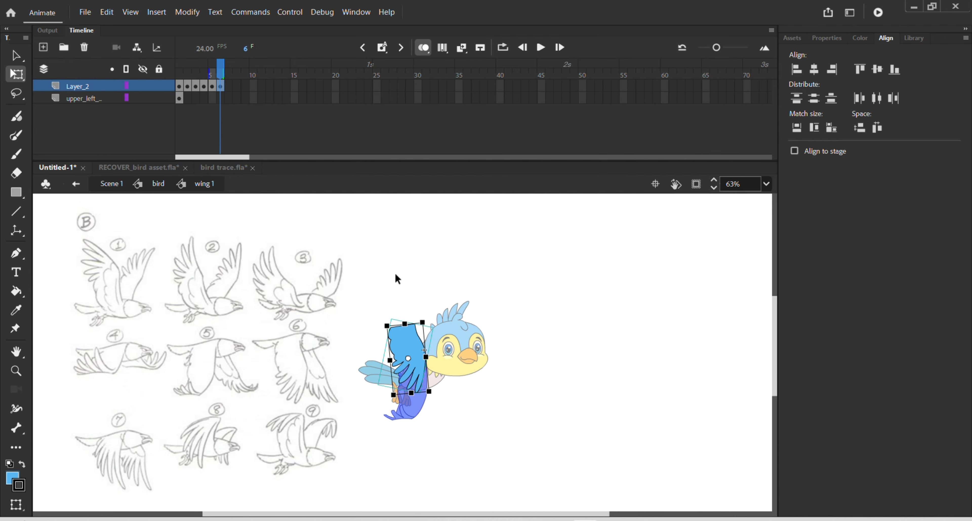
mouse_move(415, 341)
mouse_down()
mouse_move(430, 385)
mouse_move(426, 379)
mouse_up()
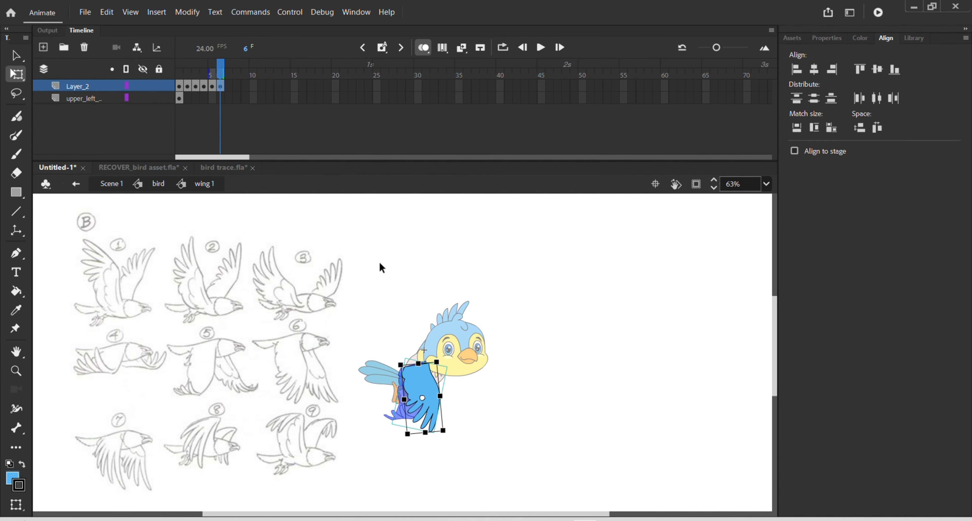
Step: Cut the lowest wing pose, the one nearest the bird, from frame 1 of the upper_left layer
click(179, 98)
click(434, 444)
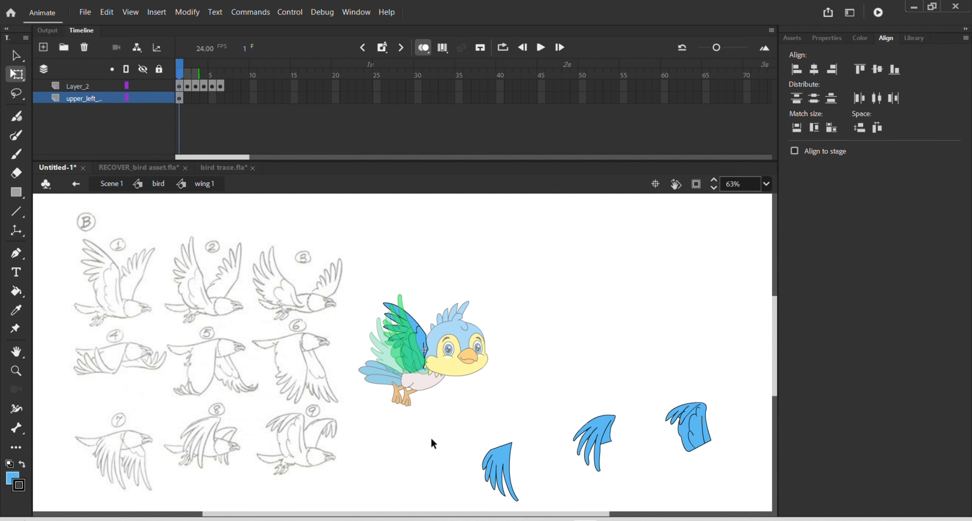
click(500, 469)
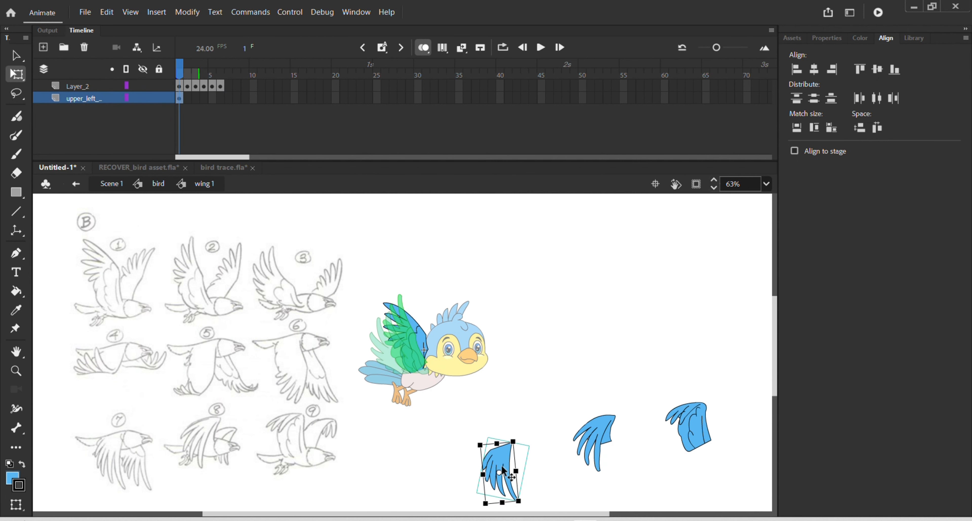
key(Delete)
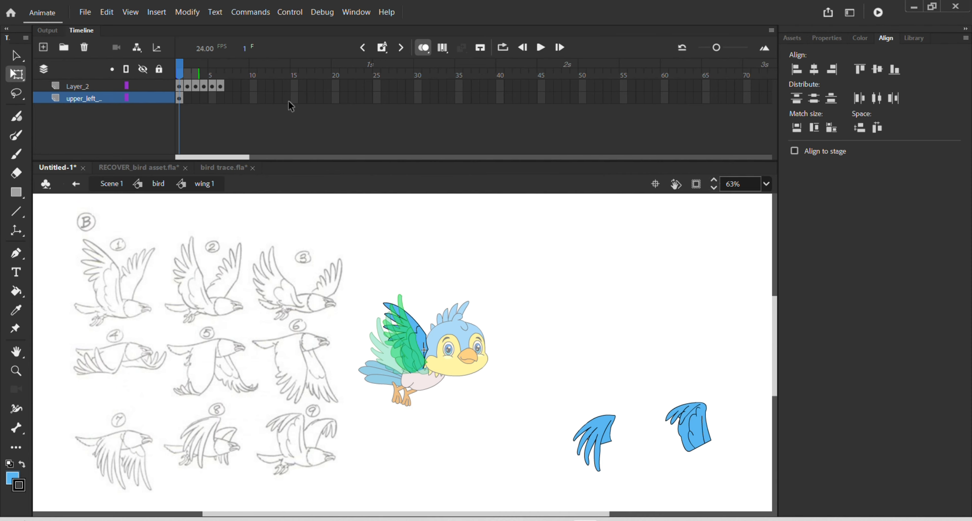
Step: Place the cut seventh wing pose on a cleared keyframe at frame 7 of Layer_2, with its top at the shoulder
click(223, 86)
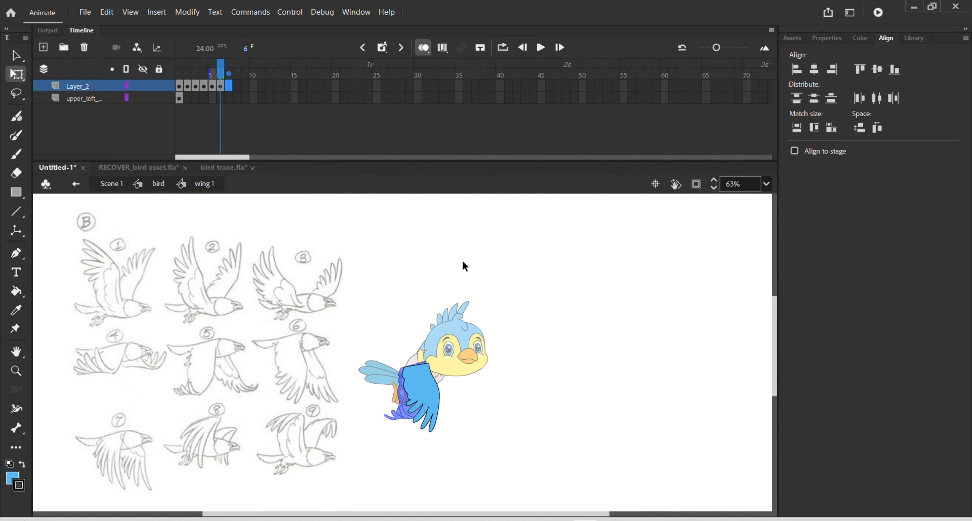
key(F6)
key(Delete)
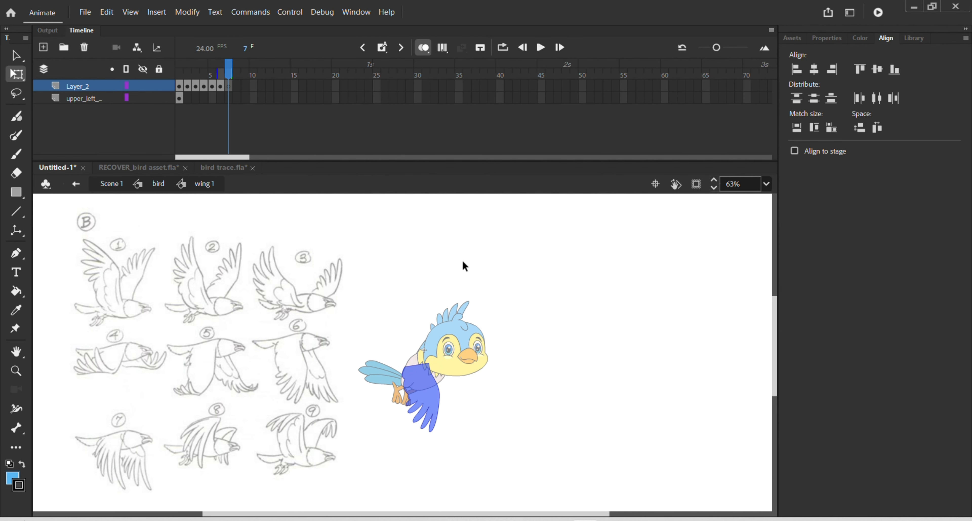
key(ctrl+v)
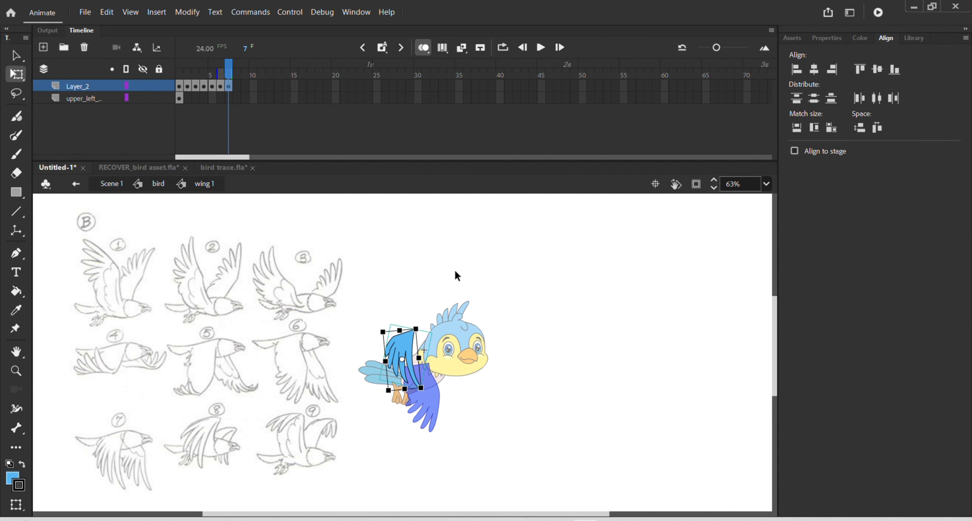
drag(413, 349, 420, 375)
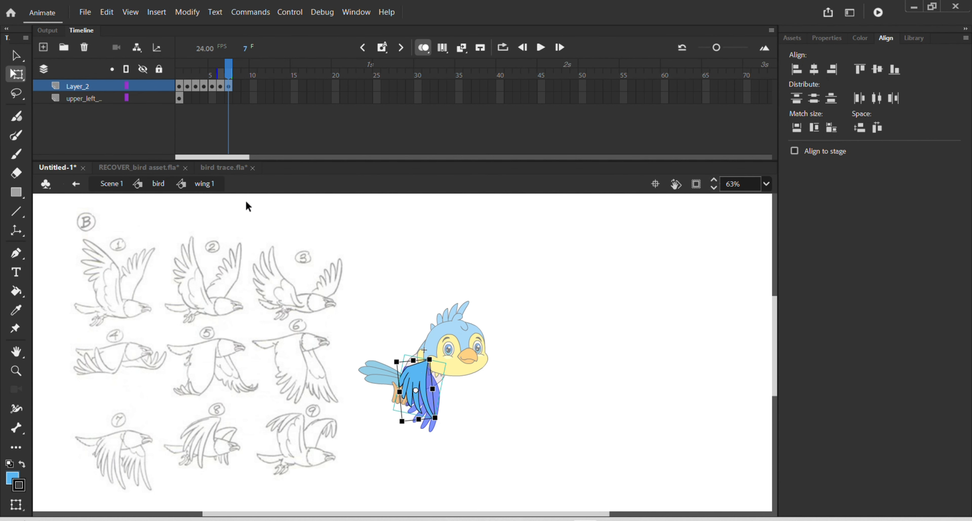
Step: Cut the spread-feather wing pose beside the folded wing from frame 1 of the upper_left layer
click(179, 99)
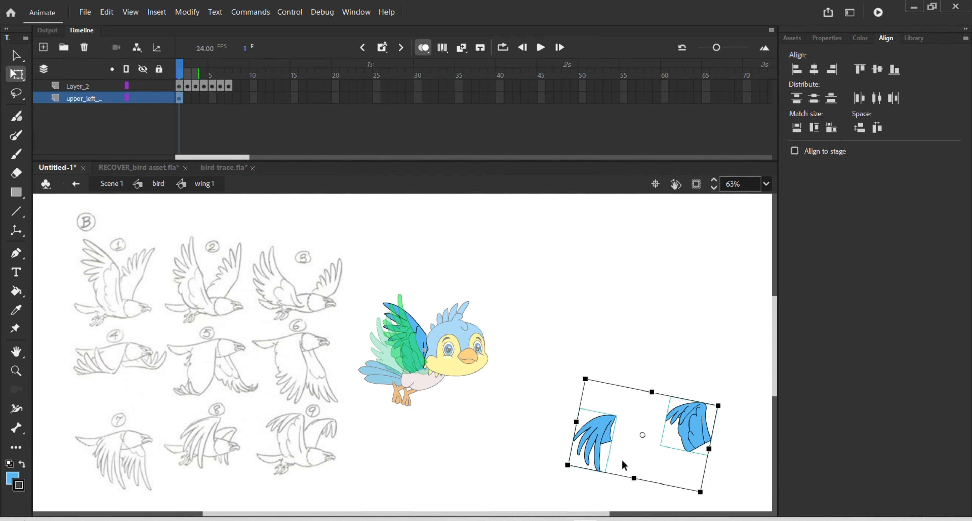
click(631, 392)
click(608, 421)
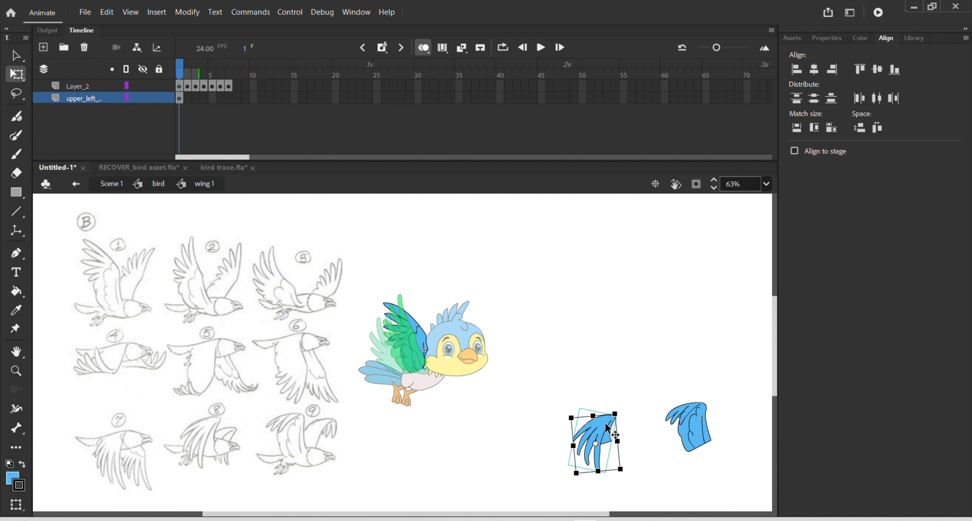
key(Delete)
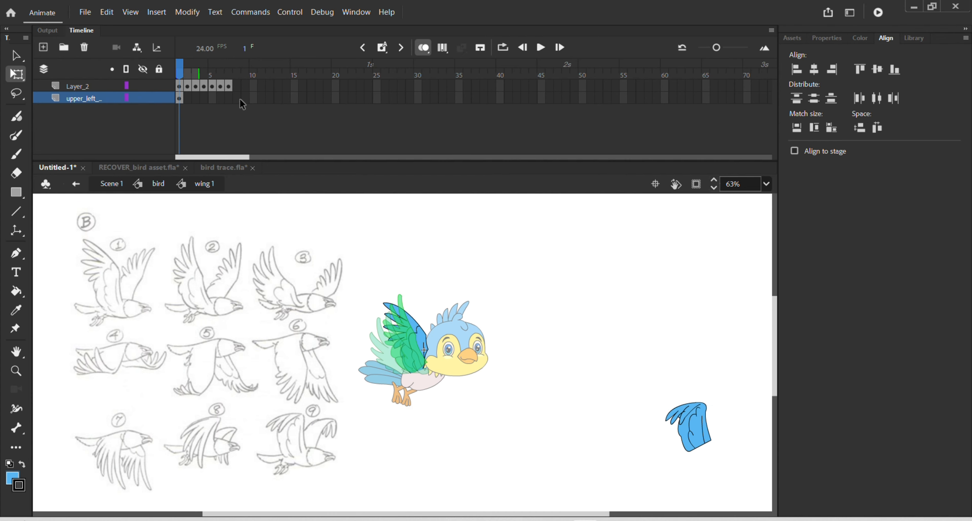
Step: Replace the wing on a new keyframe at frame 8 of Layer_2 with the cut eighth pose and align it to the shoulder
click(237, 86)
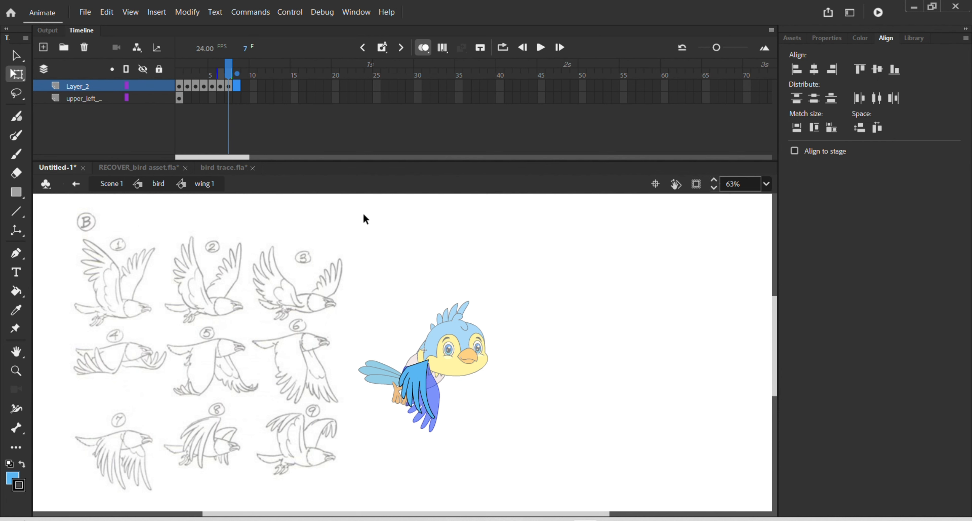
key(F6)
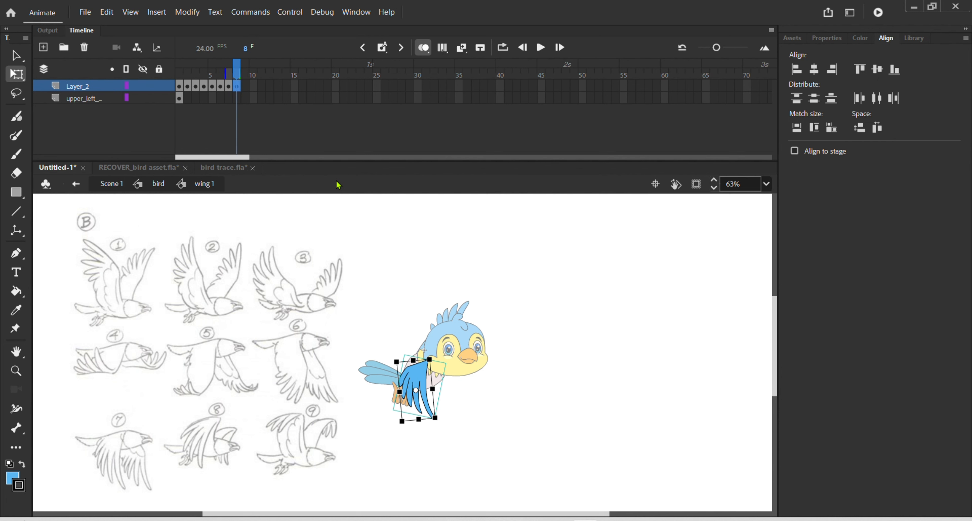
key(ctrl+shift+v)
key(ctrl+v)
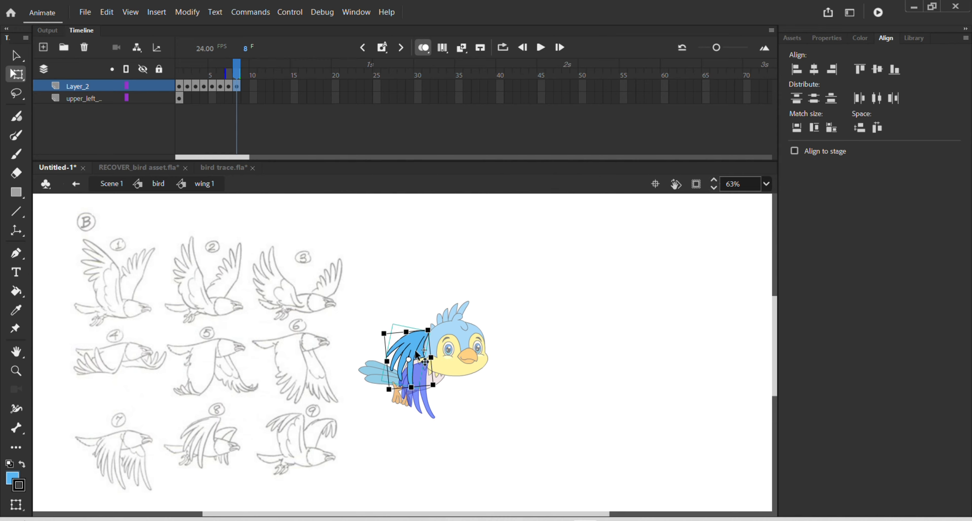
drag(415, 353, 417, 367)
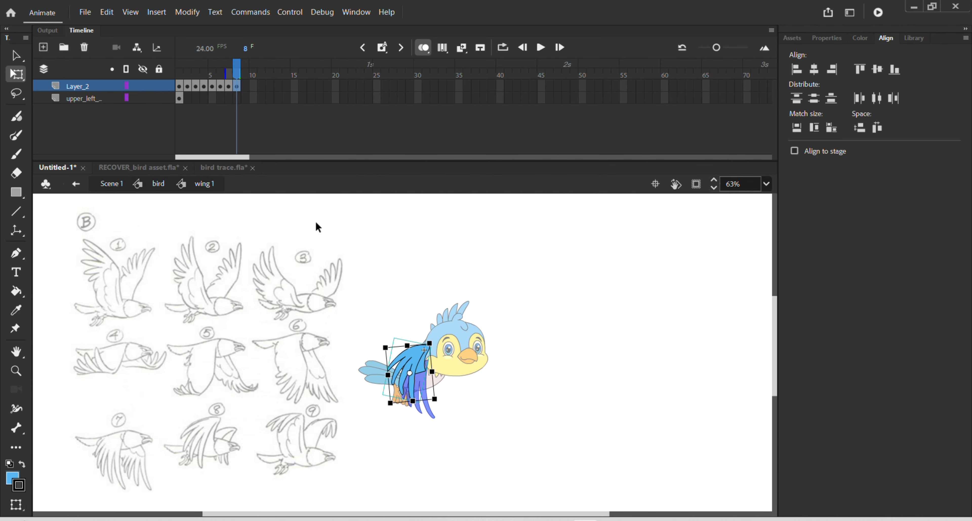
Step: Cut the last remaining wing pose from the upper_left layer and delete that emptied layer
click(179, 98)
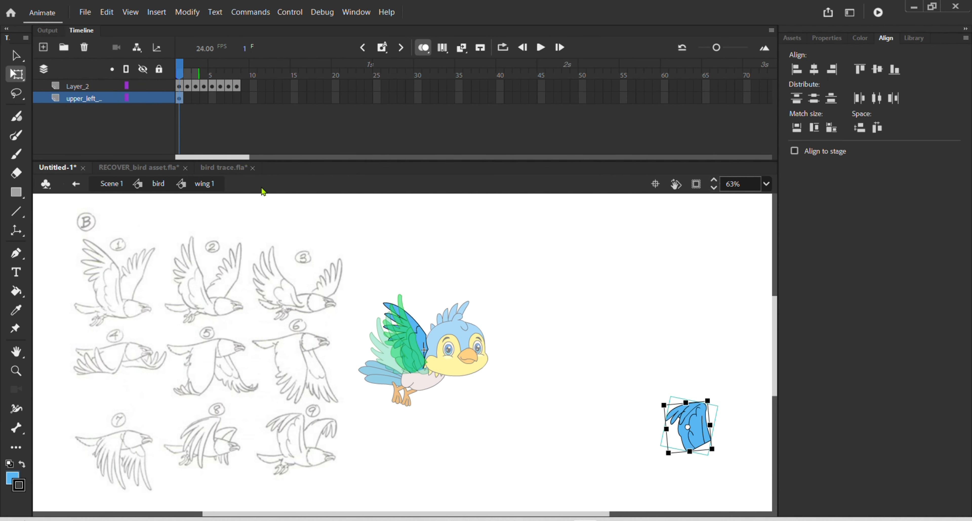
key(Delete)
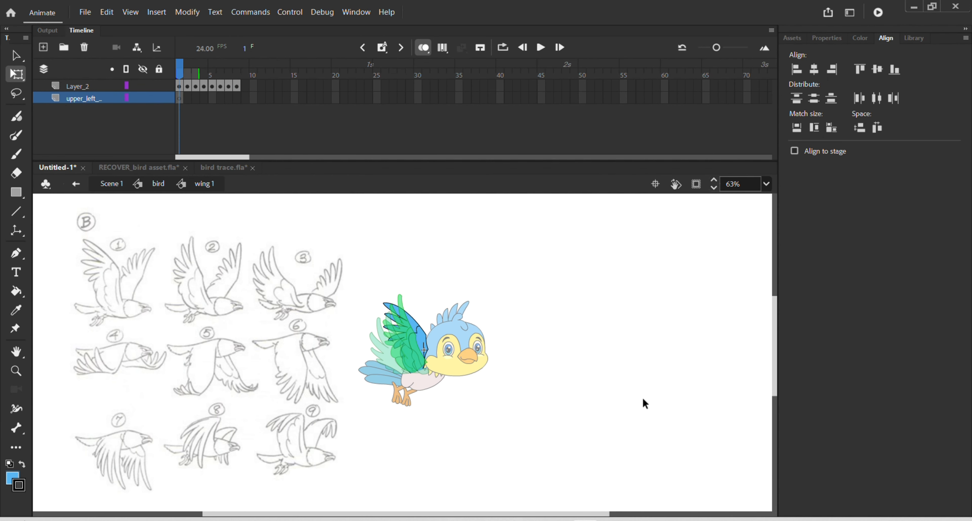
click(84, 47)
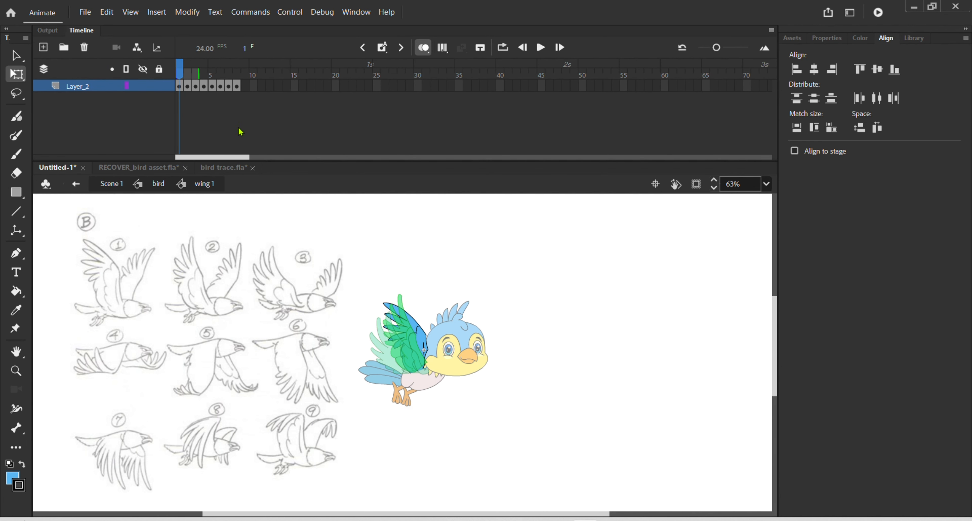
Step: Add a keyframe at frame 9 of Layer_2 and replace its wing with the cut ninth pose
click(245, 87)
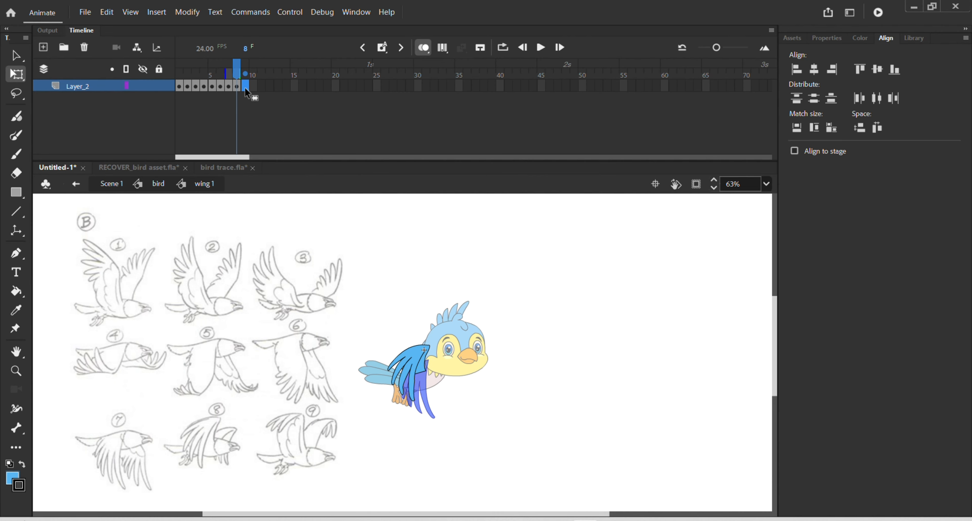
key(F6)
key(Delete)
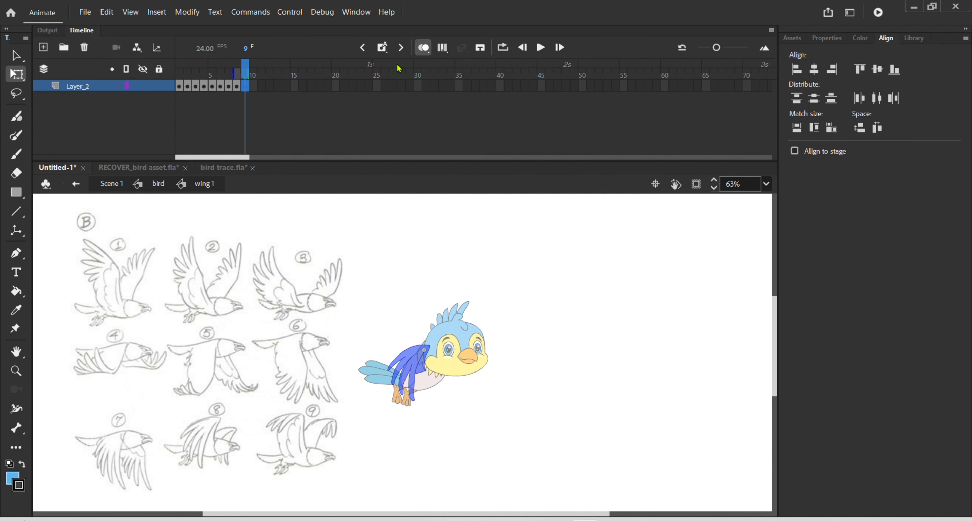
key(ctrl+shift+v)
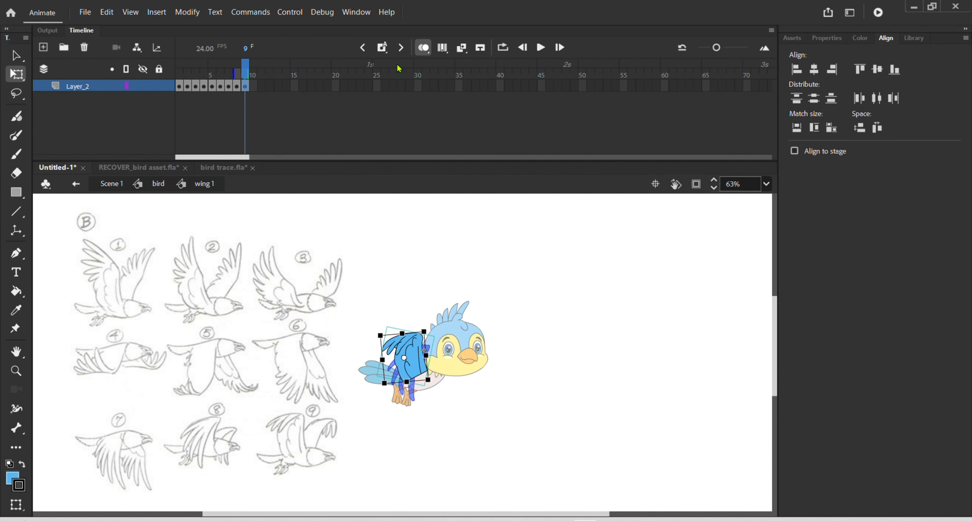
Step: Move the ninth wing pose onto the bird's back with its base at the shoulder, and turn off onion skinning
scroll(421, 402, up, 3)
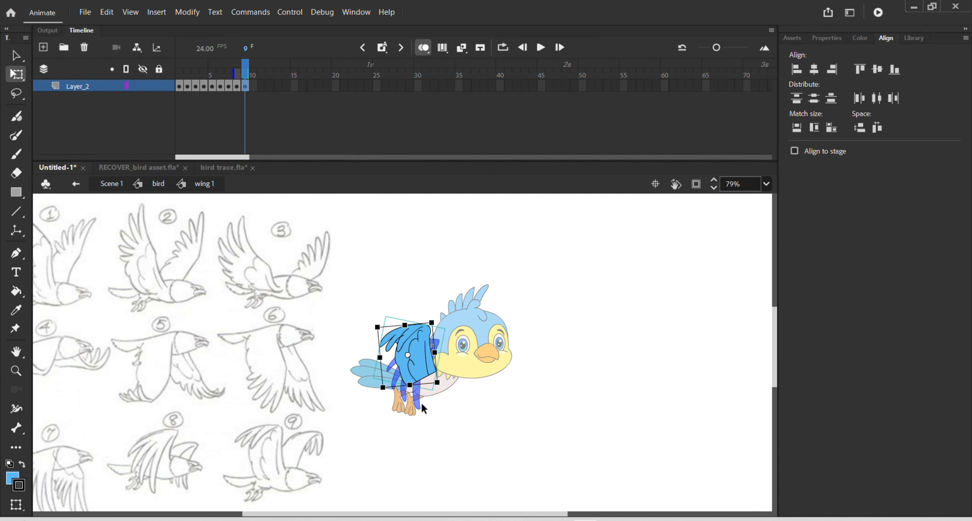
drag(426, 357, 420, 339)
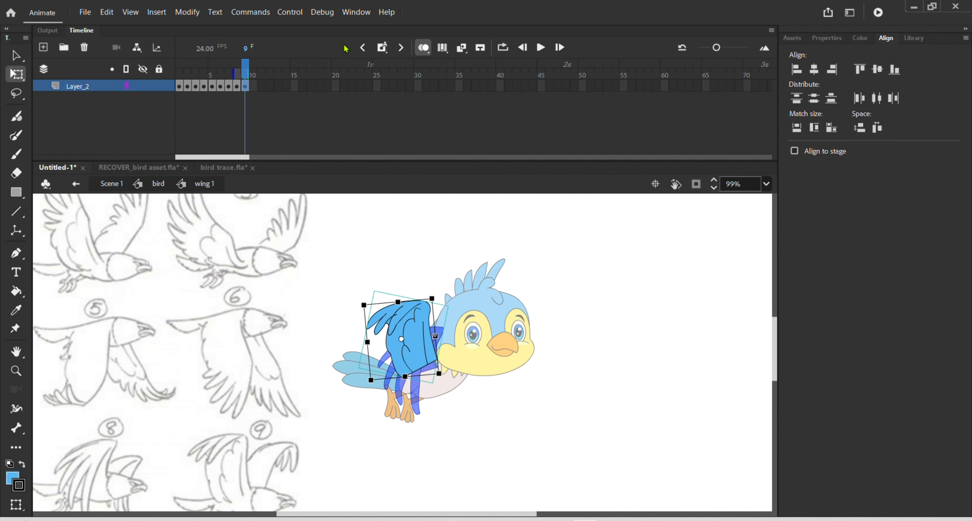
click(423, 47)
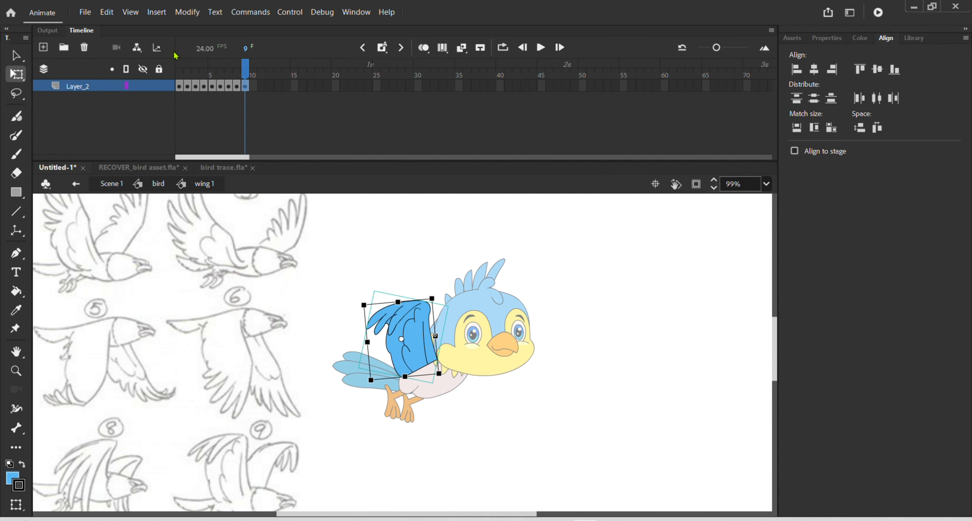
Step: Delete the outline segment along the base edge of the wing on frame 2, inside its group
key(Return)
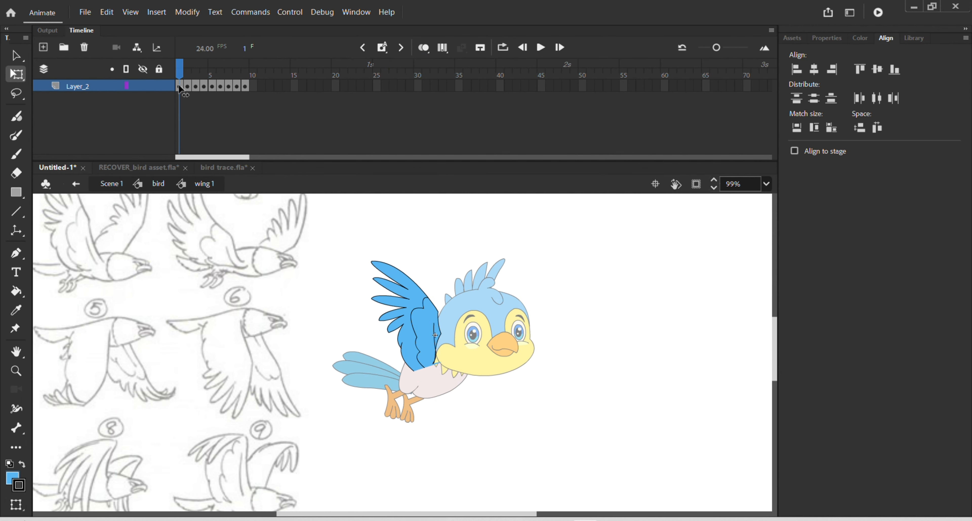
click(179, 86)
scroll(423, 371, up, 3)
scroll(437, 362, up, 1)
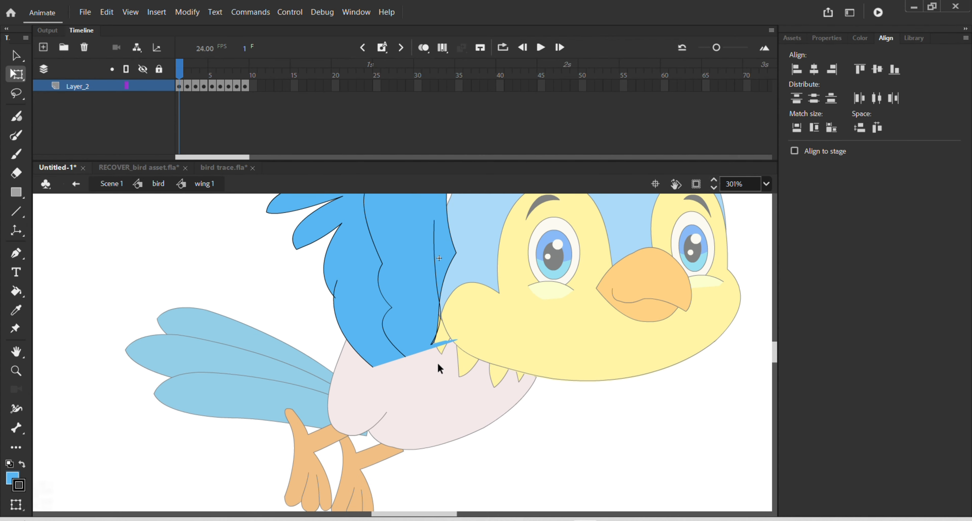
click(188, 86)
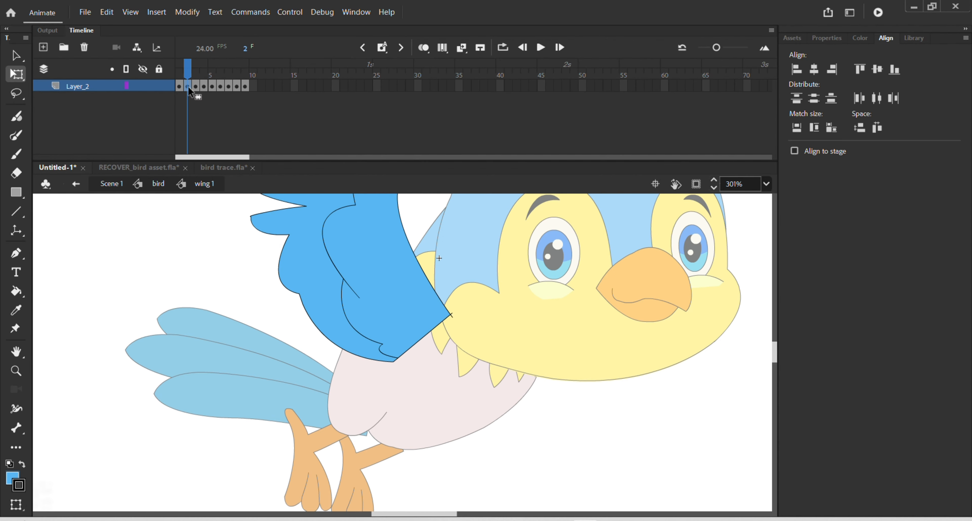
click(377, 262)
double_click(428, 341)
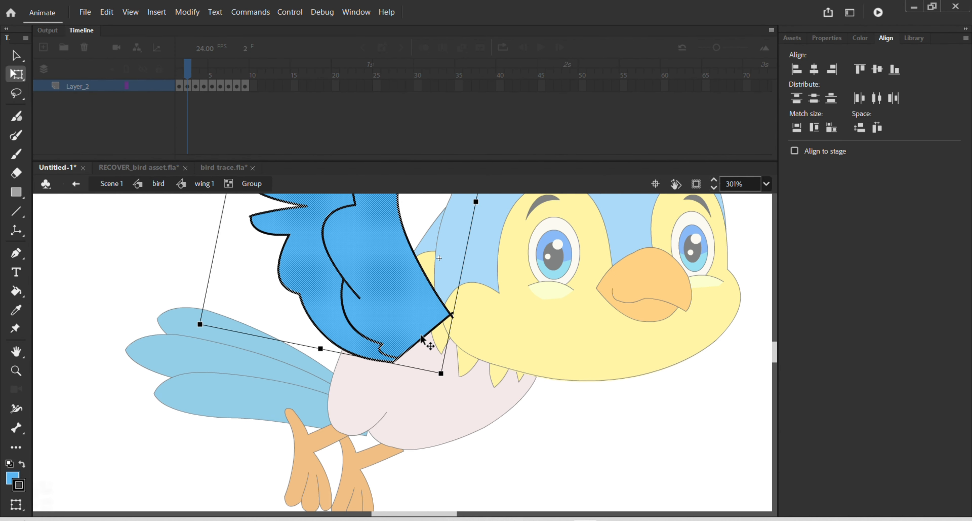
click(472, 356)
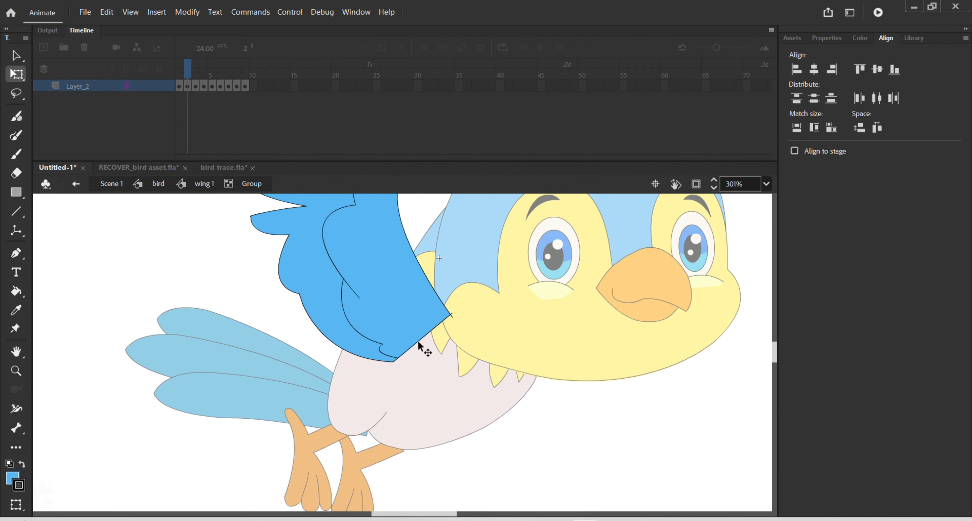
click(418, 341)
key(Delete)
double_click(200, 297)
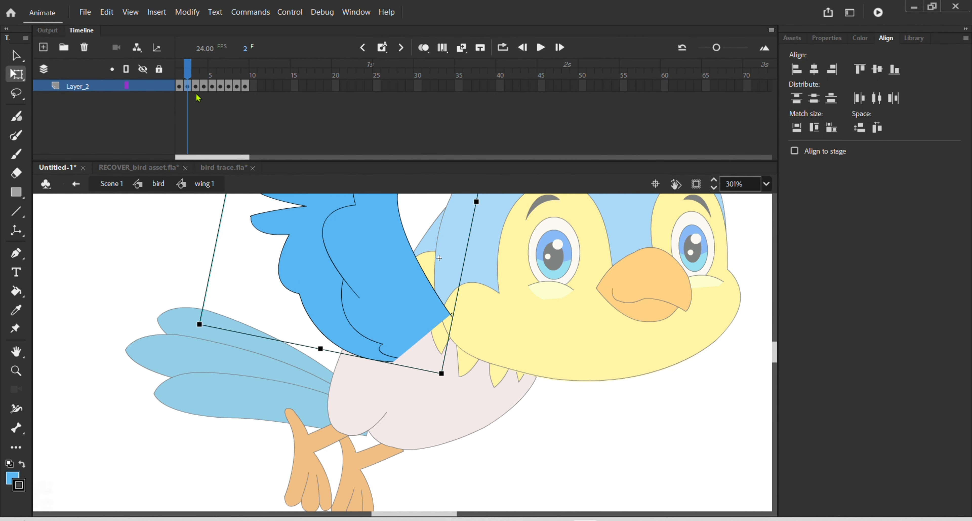
Step: Delete the outline around the rounded shoulder end of the wing on frame 3, inside its group
click(196, 86)
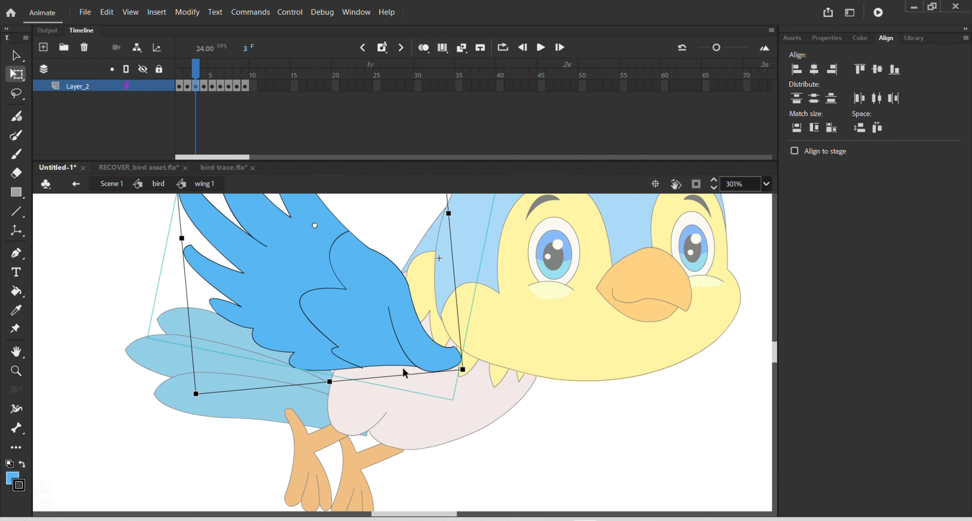
double_click(404, 372)
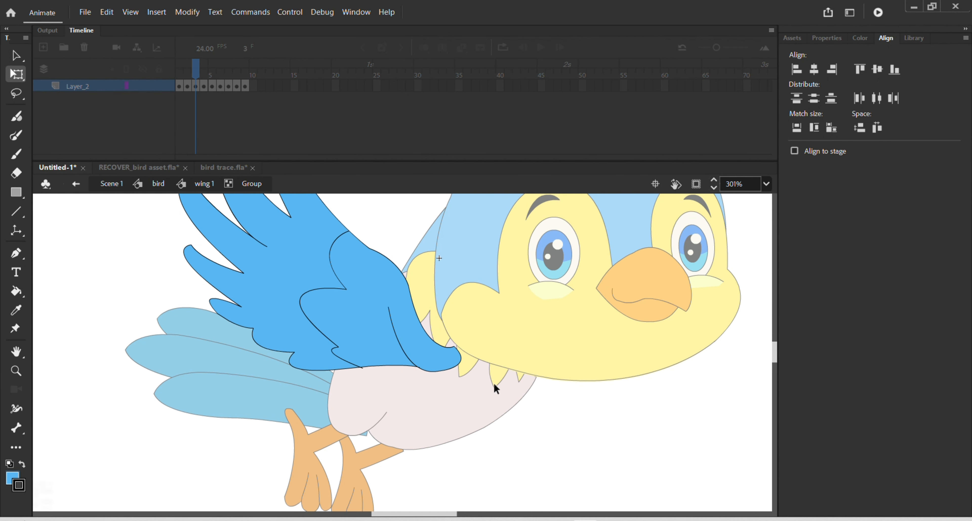
click(461, 358)
double_click(442, 399)
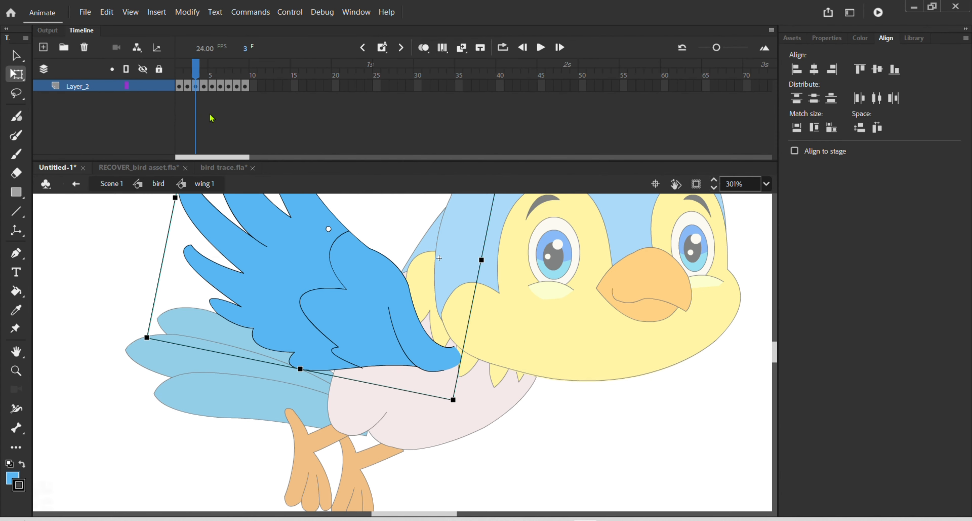
Step: Delete the outline along the upper base edge of the wing on frame 4, inside its group
click(204, 86)
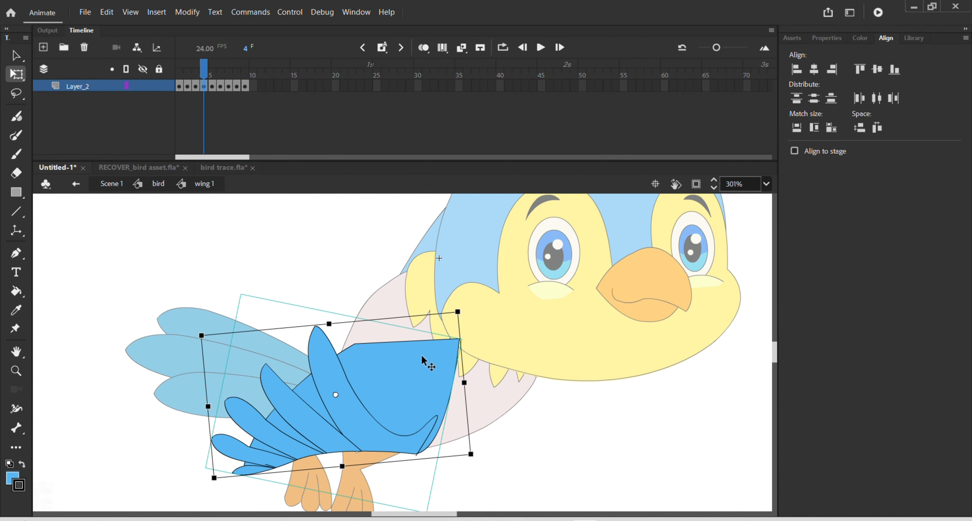
double_click(402, 340)
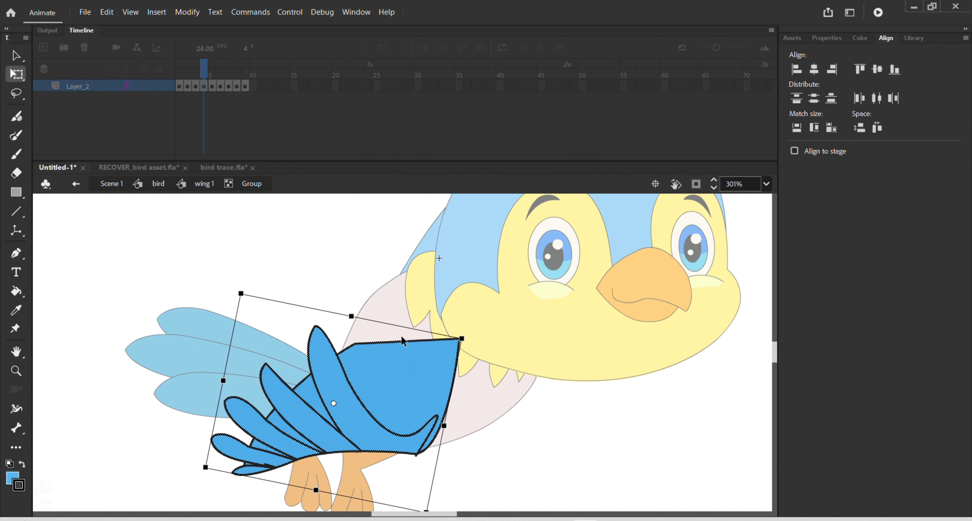
click(402, 341)
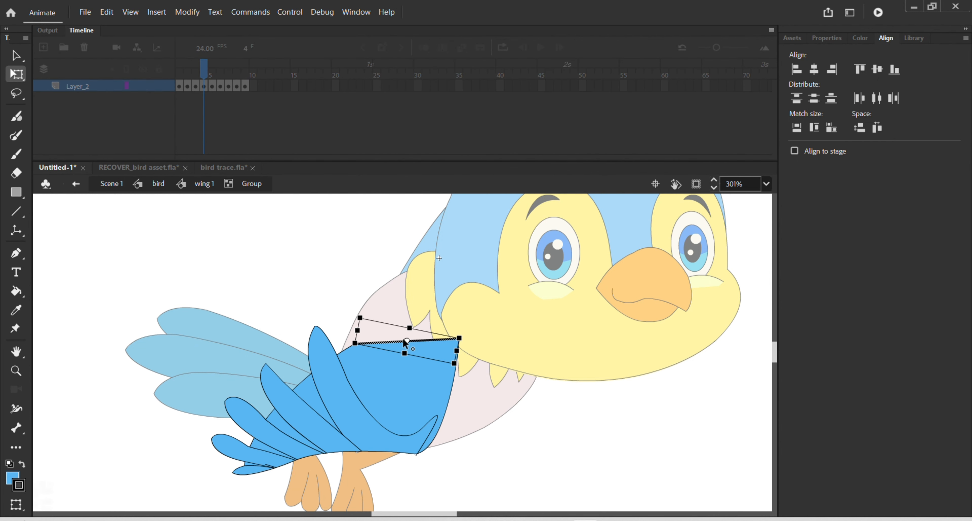
key(Delete)
double_click(318, 247)
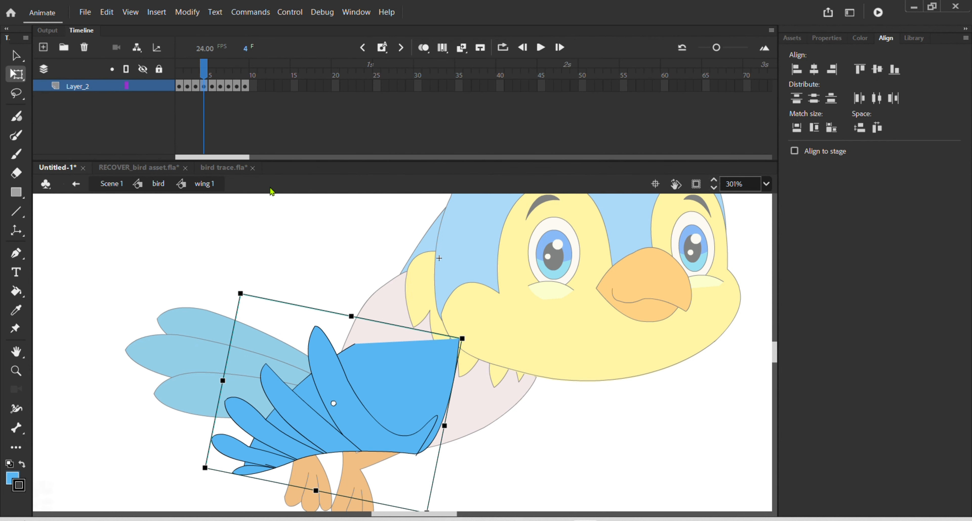
Step: Delete the outline along the slanted upper base edge of the wing on frame 5, inside its group
click(213, 86)
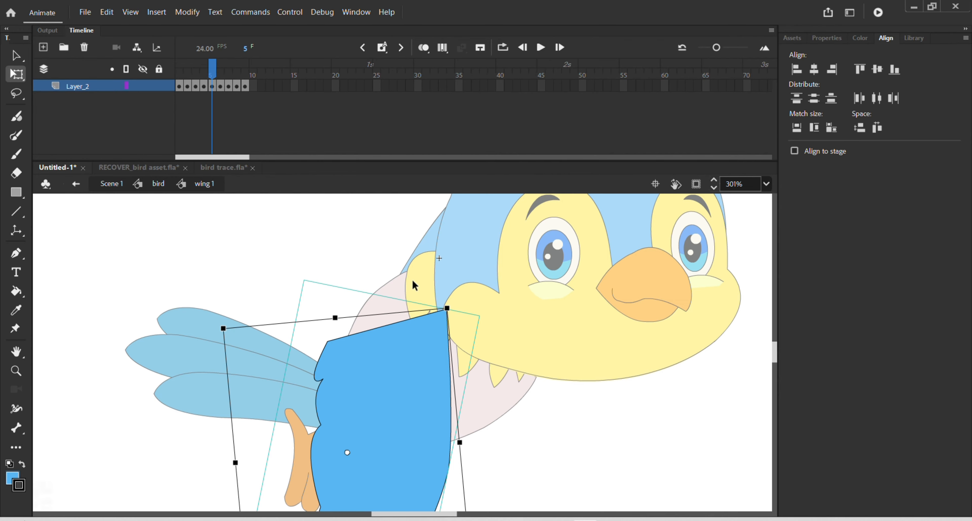
click(396, 328)
double_click(394, 328)
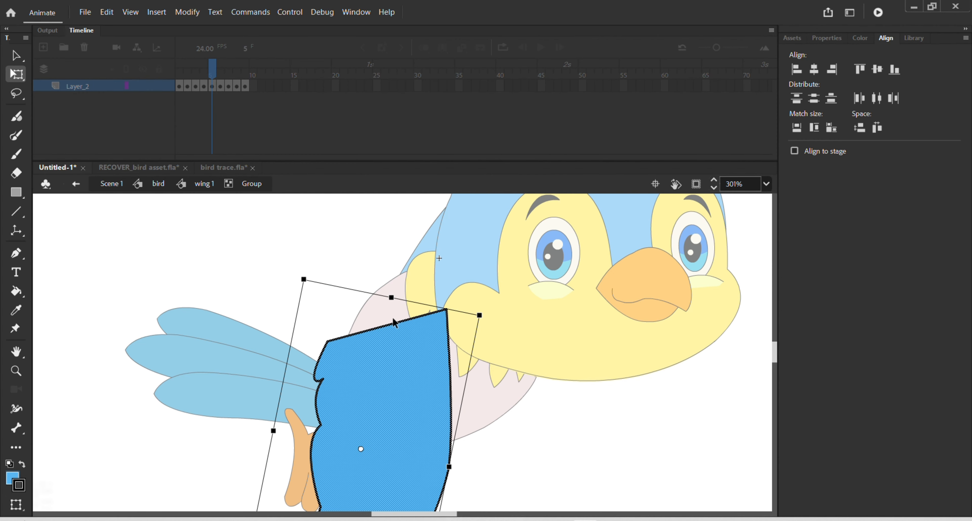
click(396, 323)
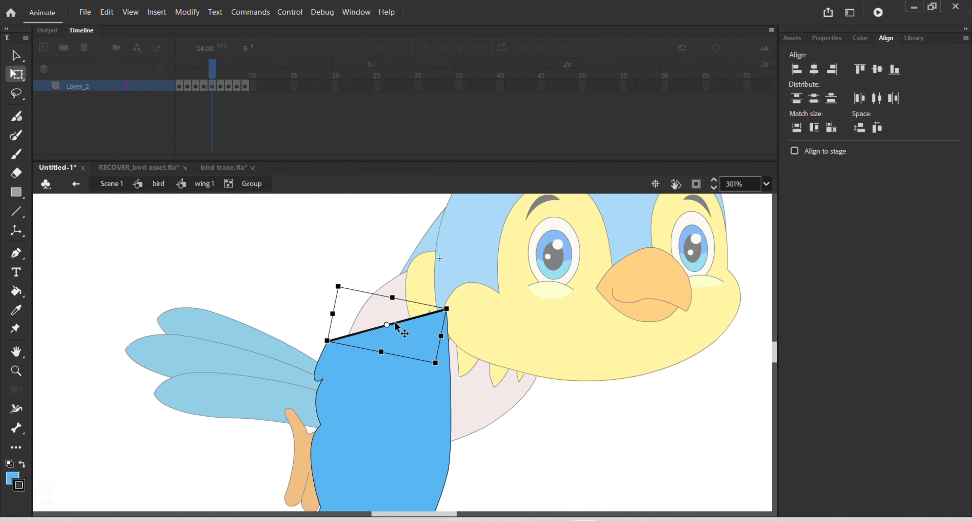
double_click(368, 234)
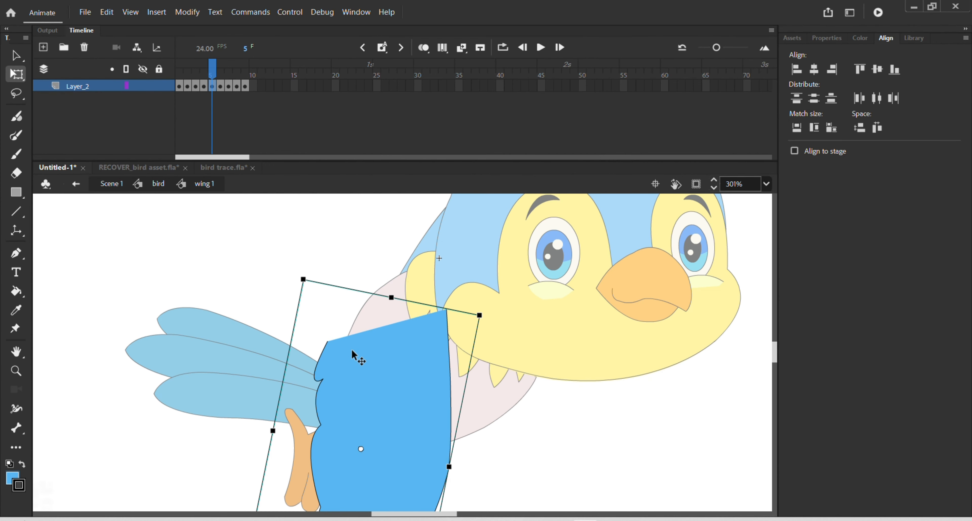
Step: Narrow the frame 5 wing's base by pulling both upper corners inward, and curve its front edge outward near the shoulder
double_click(338, 352)
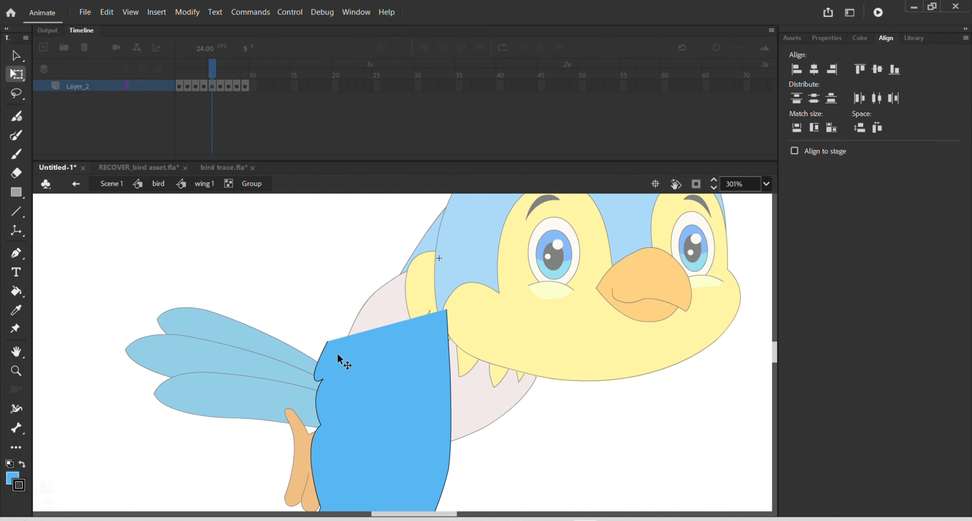
drag(328, 341, 353, 330)
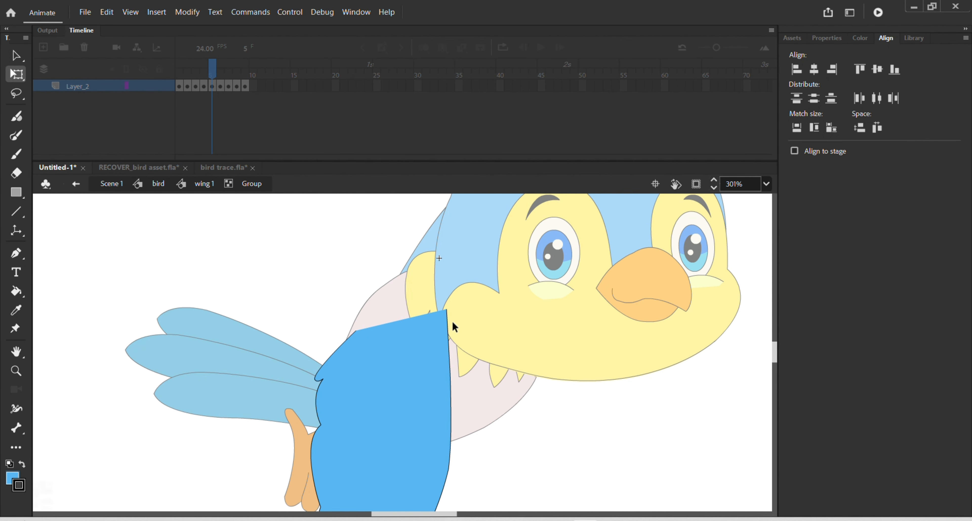
drag(448, 310, 402, 311)
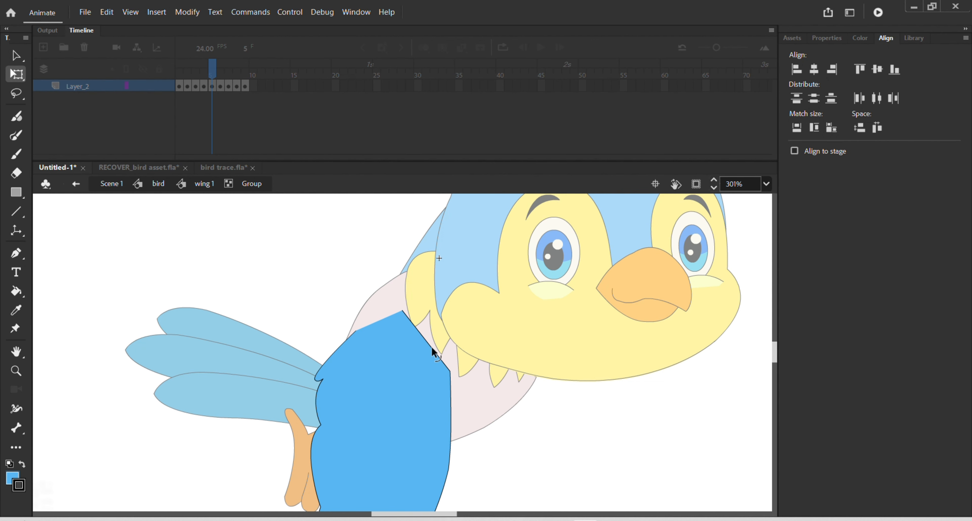
drag(430, 343, 431, 335)
double_click(306, 239)
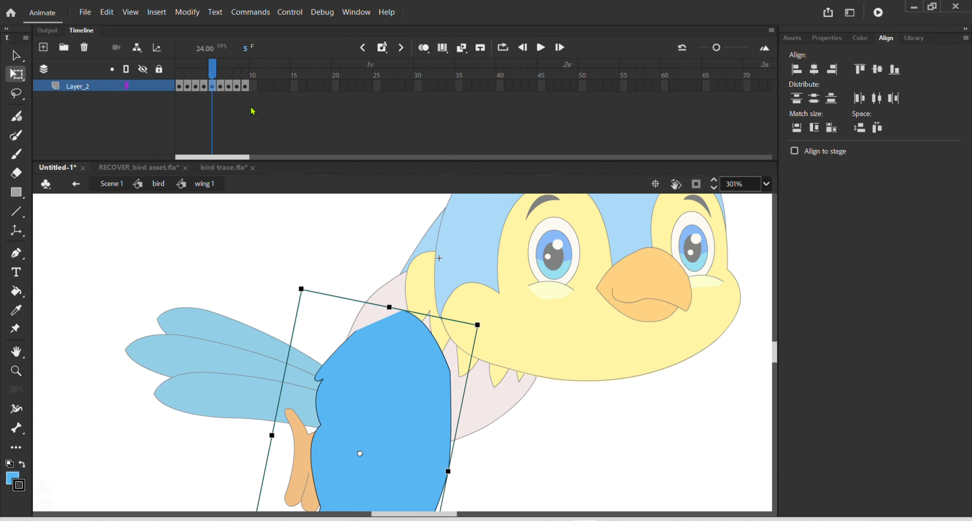
Step: Delete the outline along the upper base edge of the wing on frame 6, inside its group
click(220, 87)
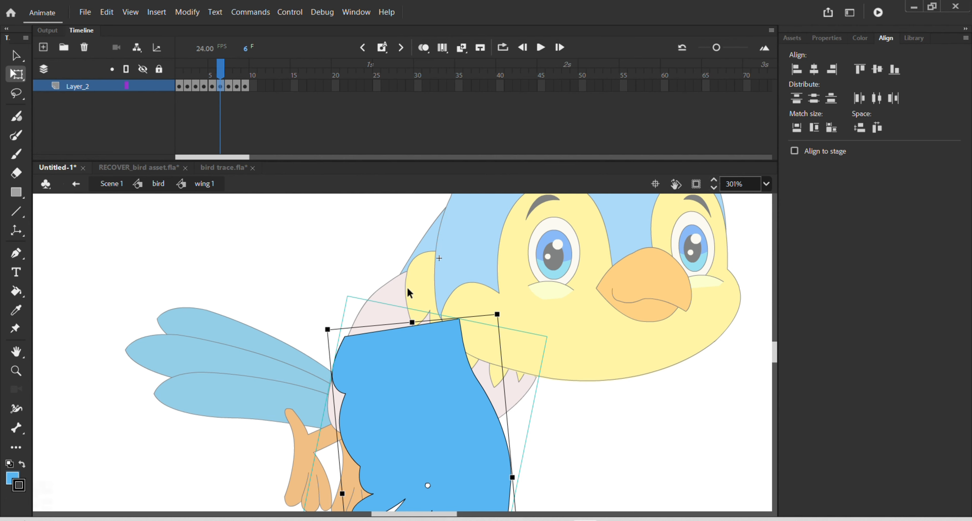
double_click(404, 354)
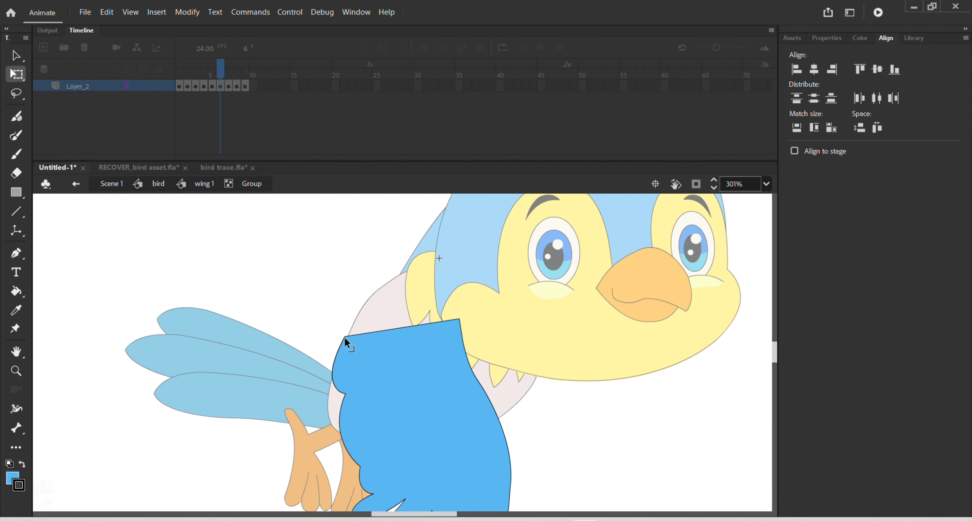
click(354, 329)
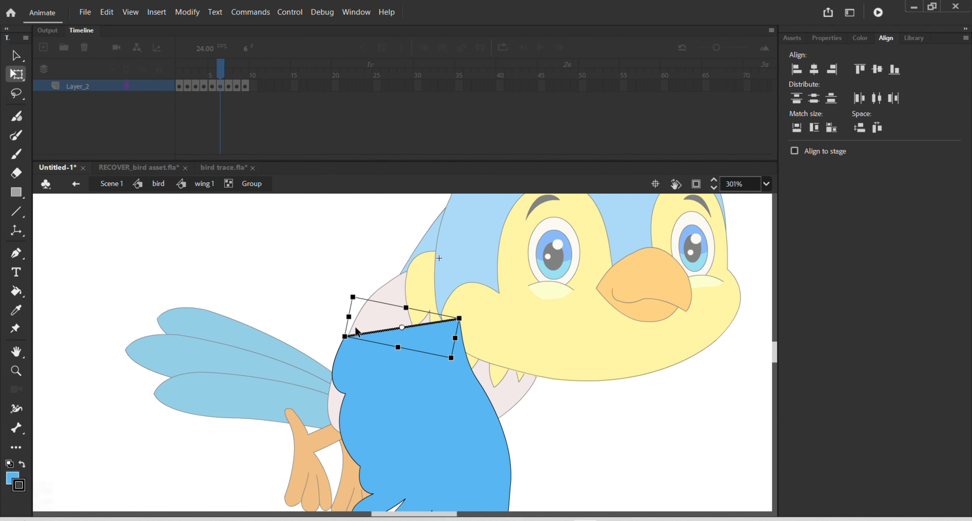
click(352, 323)
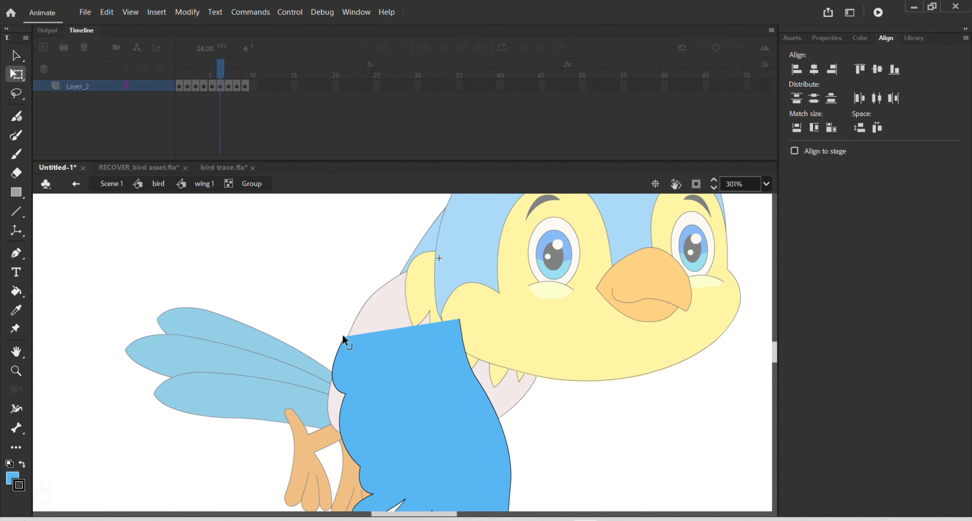
Step: Narrow the frame 6 wing's base by moving its upper corners inward, and pull its front edge in toward the body
drag(344, 336, 355, 332)
drag(440, 319, 405, 320)
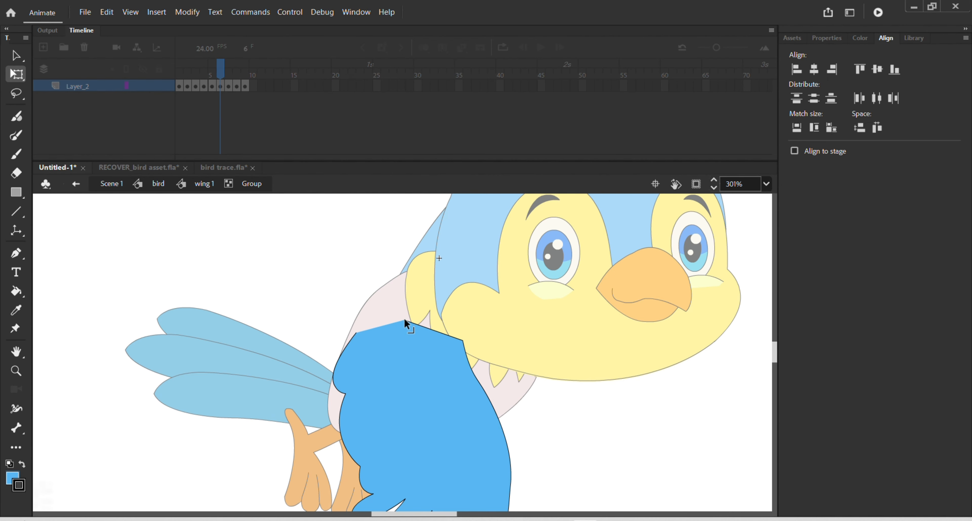
drag(463, 339, 427, 341)
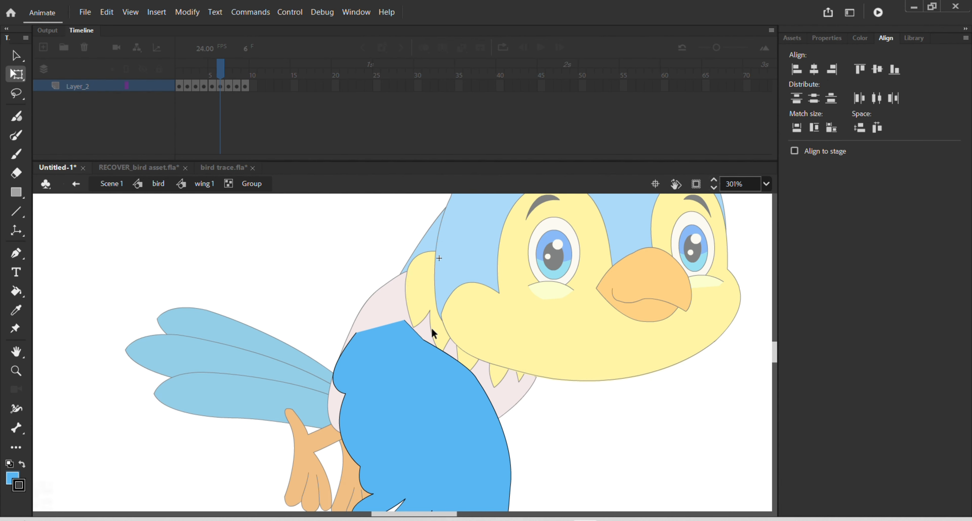
double_click(448, 279)
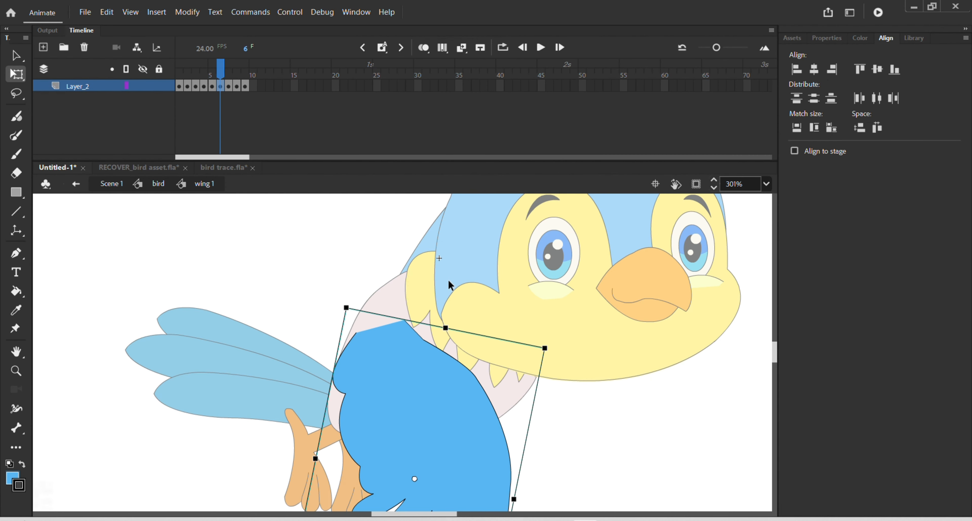
Step: Delete the outline along the slanted upper base edge of the wing on frame 7, inside its group
click(229, 86)
double_click(415, 318)
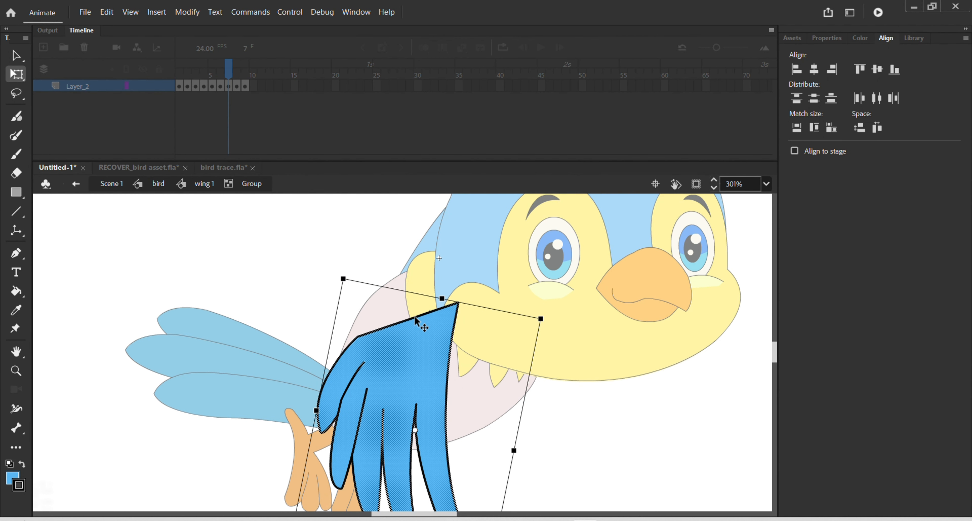
click(413, 318)
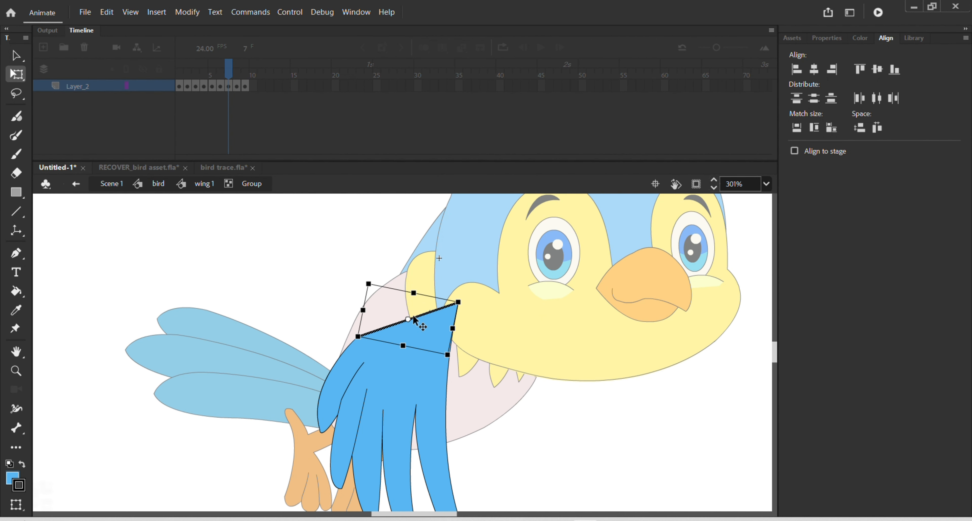
key(Delete)
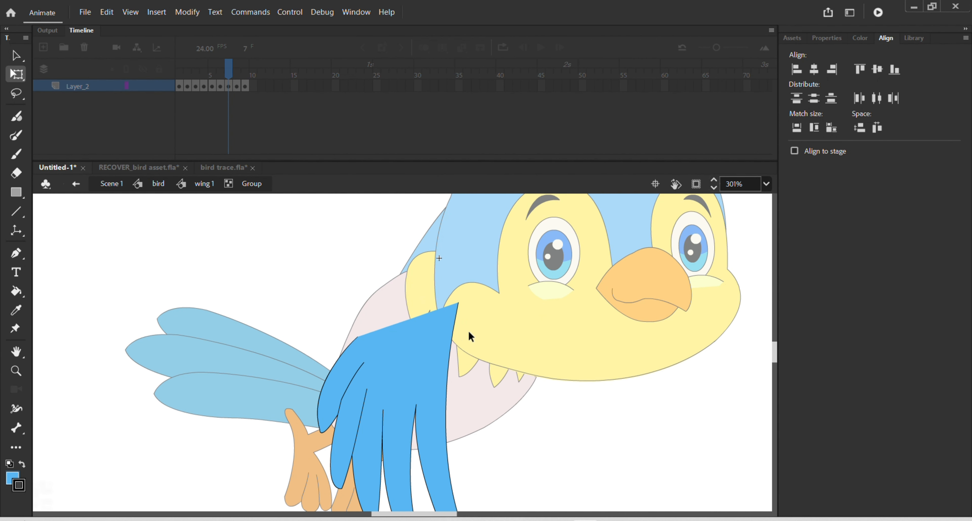
Step: Move the frame 7 wing's upper front corner inward onto the bird's back and reshape its front edge to round the shoulder
drag(403, 319, 396, 318)
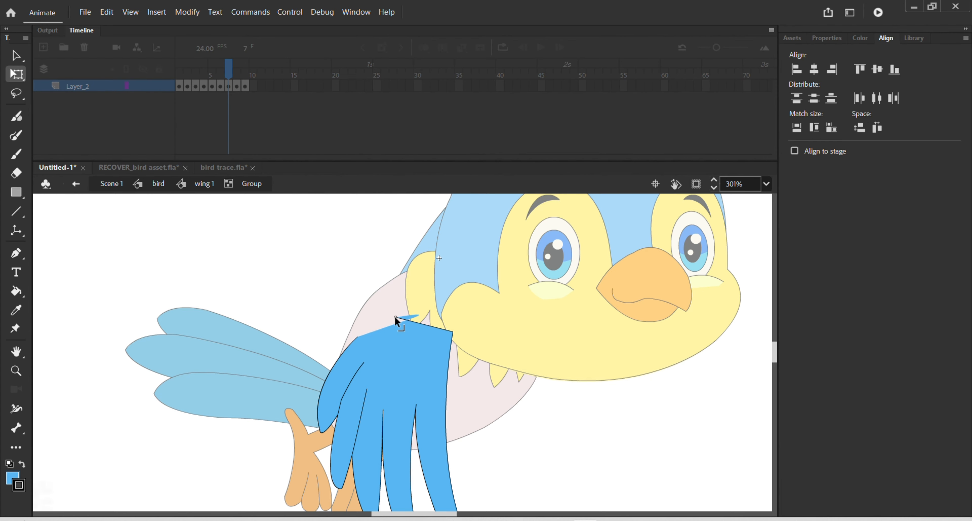
drag(451, 331, 438, 341)
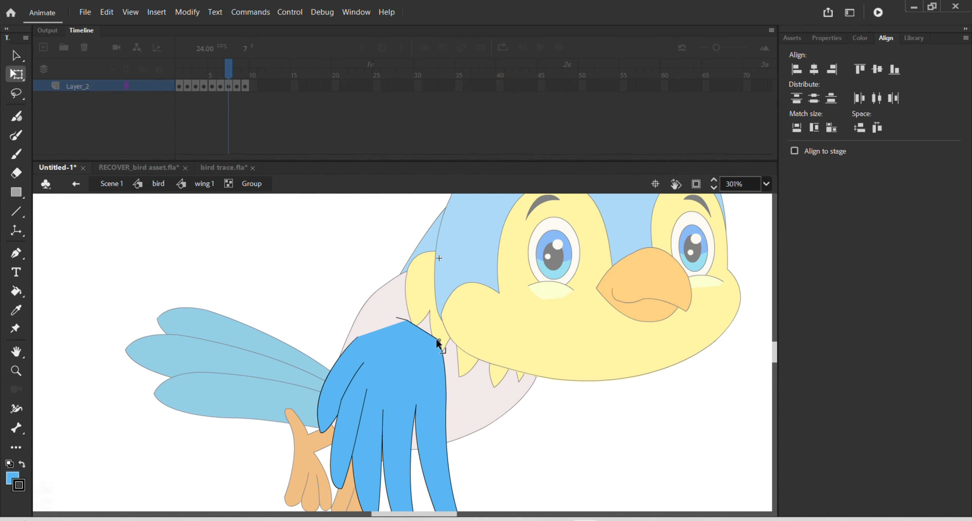
double_click(314, 251)
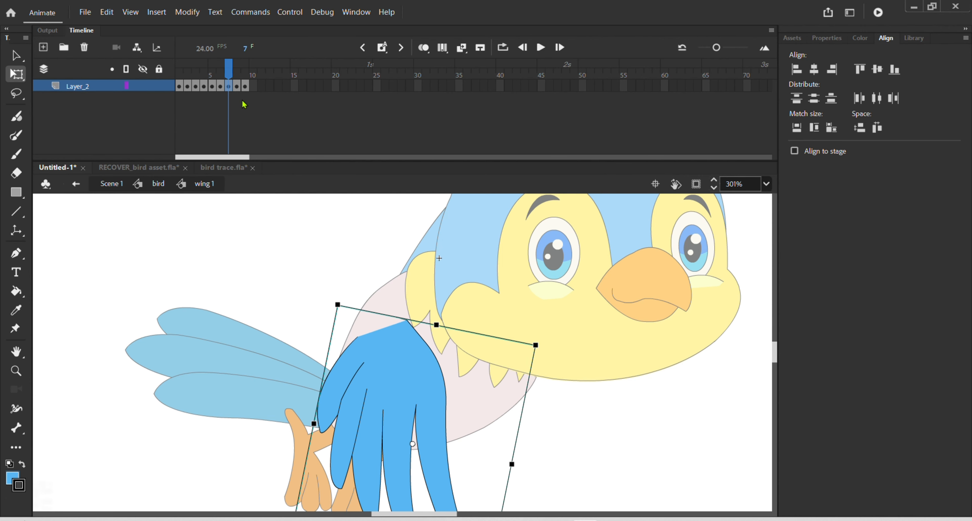
Step: Delete the outline along the slanted lower base edge of the wing on frame 8, inside its group
click(236, 86)
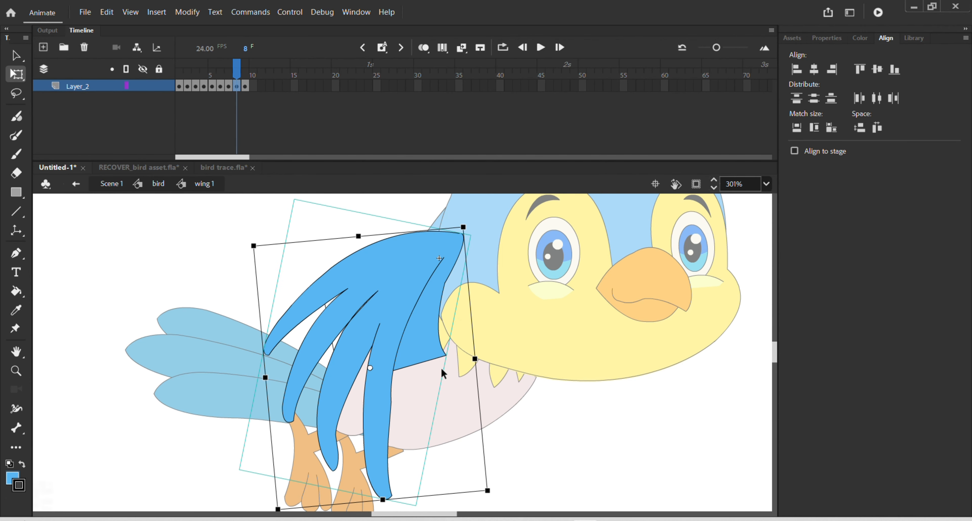
double_click(429, 357)
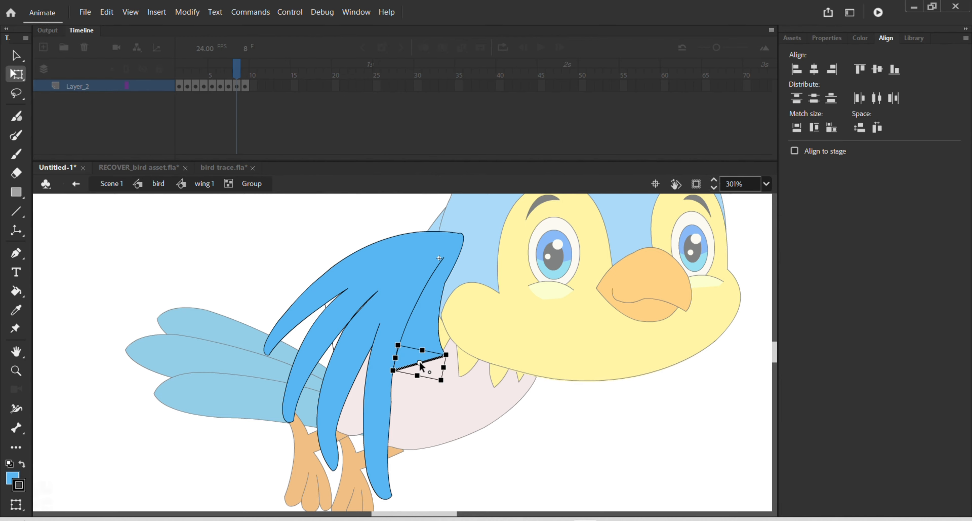
key(Delete)
Step: Move the frame 8 wing's lower front corner down and inward, and curve its front edge in away from the bird's cheek
scroll(460, 352, up, 2)
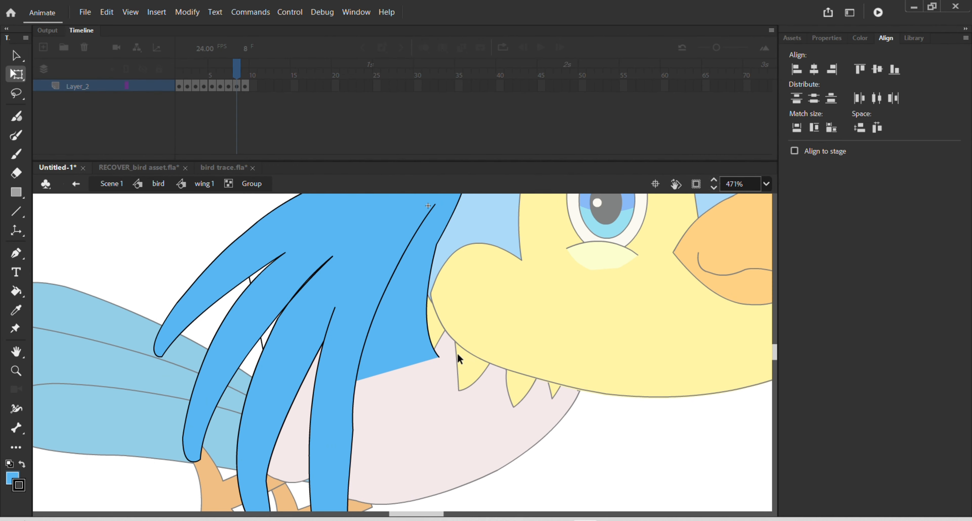
drag(438, 355, 428, 372)
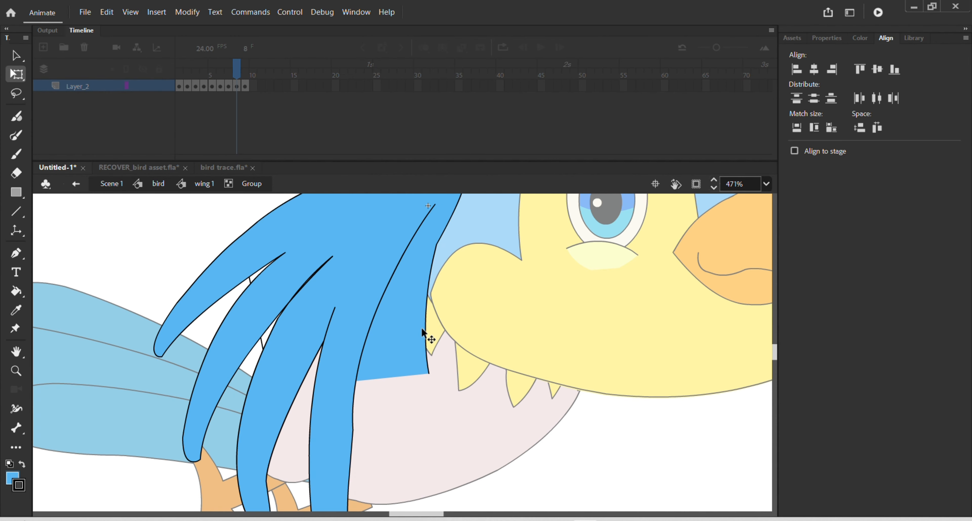
drag(426, 326, 407, 320)
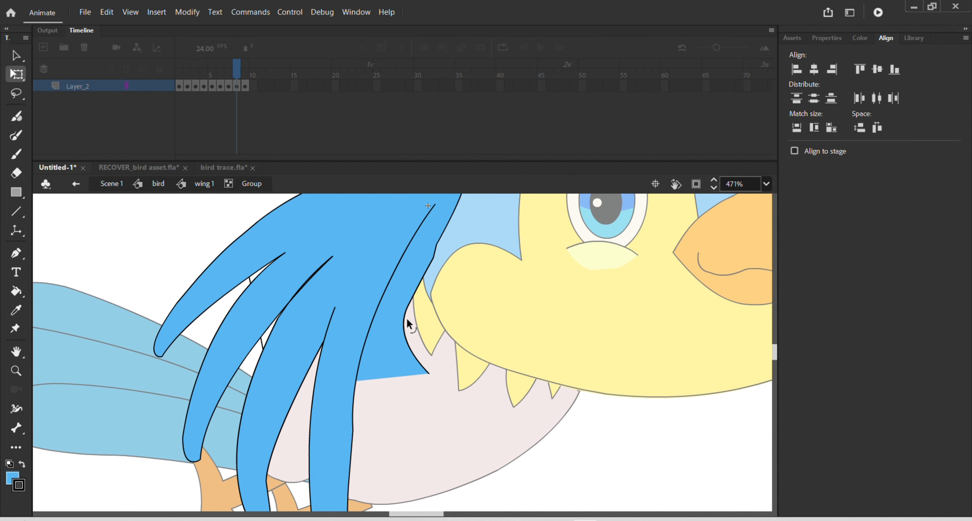
double_click(450, 419)
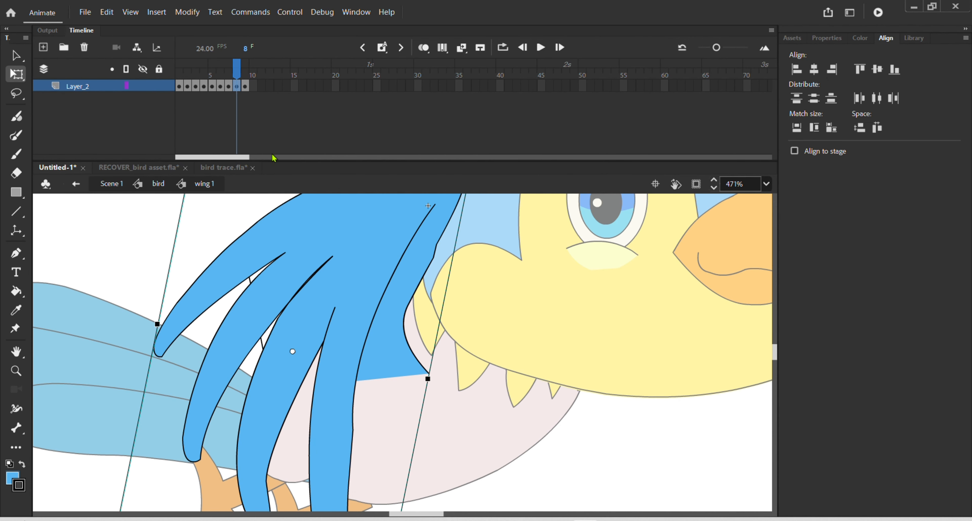
Step: Delete all outline segments along the slanted lower base edge of the wing on frame 9, inside its group
click(246, 85)
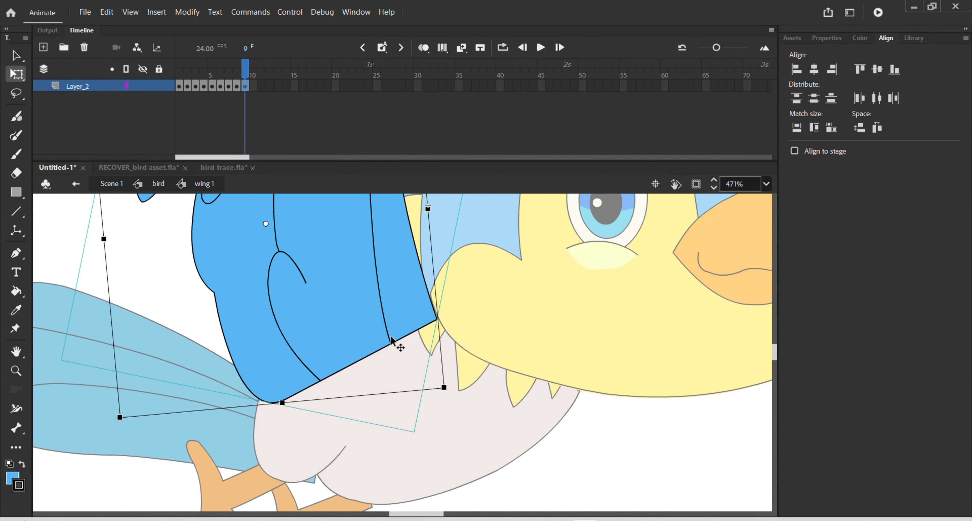
double_click(391, 345)
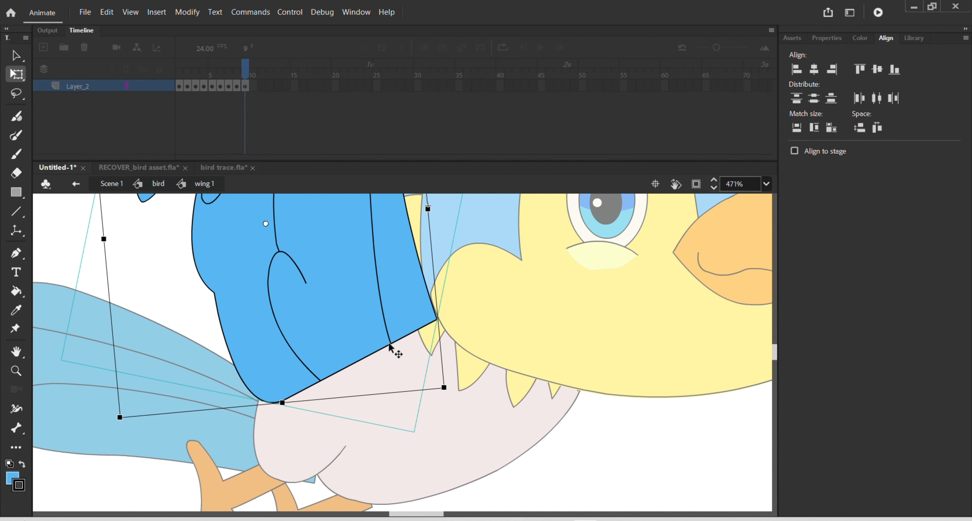
click(420, 405)
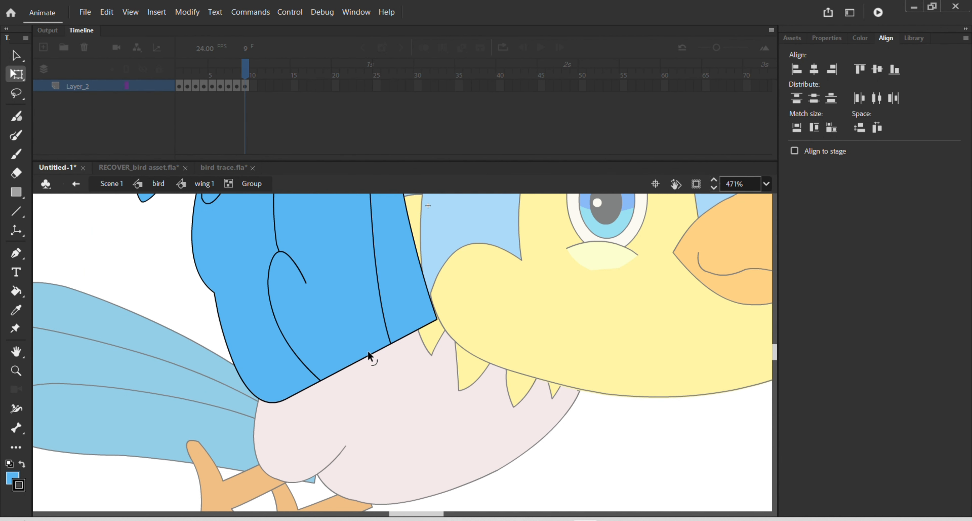
click(368, 354)
click(393, 343)
click(392, 343)
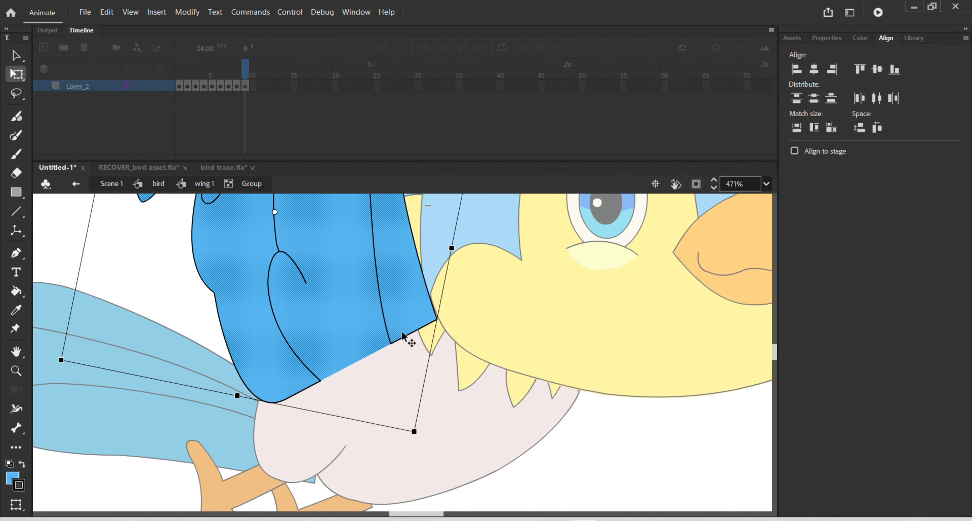
click(408, 339)
click(388, 349)
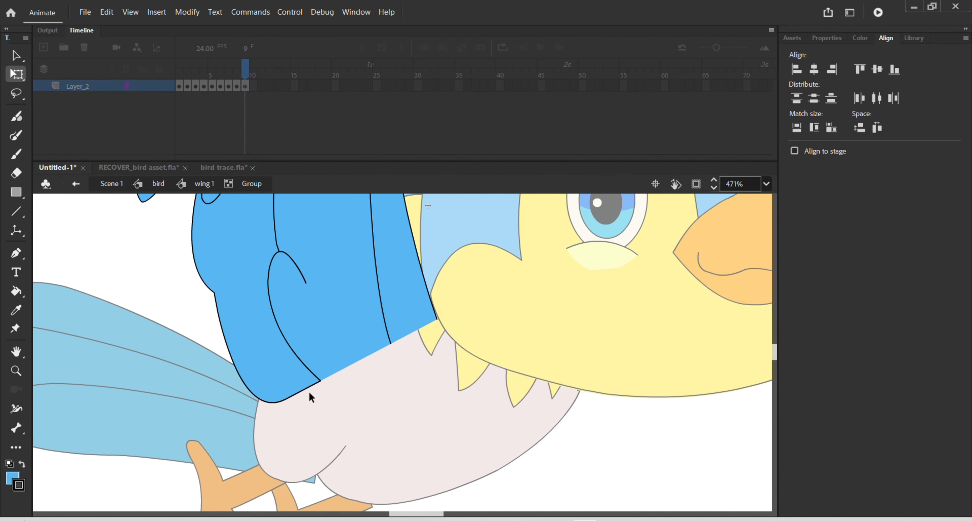
click(300, 387)
key(Delete)
Step: Pull the frame 9 wing's lower front corner down and inward to narrow the base, and leave the group
drag(425, 317, 403, 336)
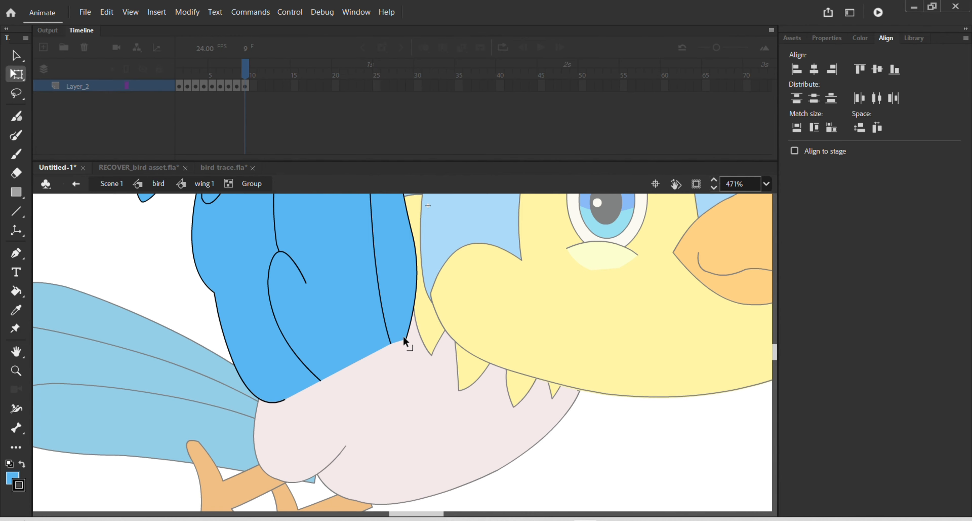
scroll(408, 331, down, 4)
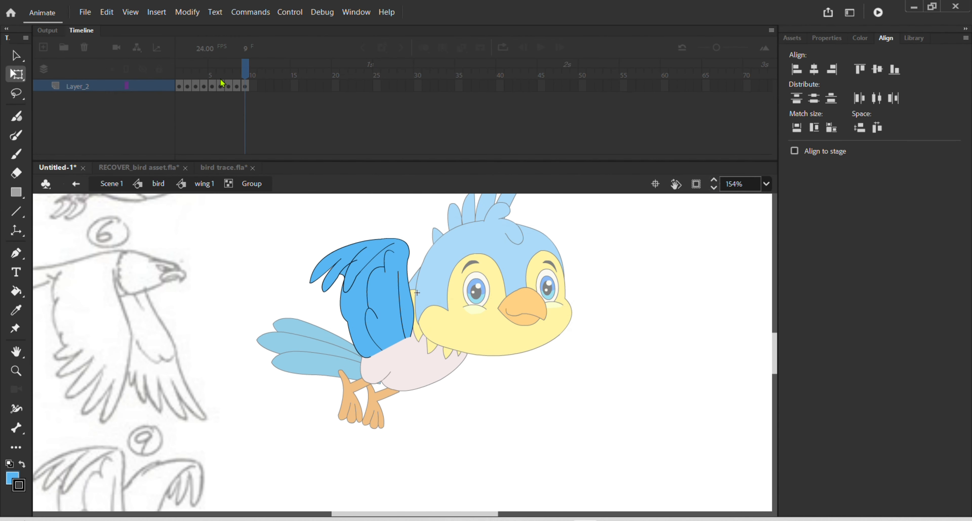
double_click(263, 252)
Step: Reshape the frame 4 wing inside its group, cutting back its upper front corner and rounding the front edge into a shoulder
drag(247, 74, 204, 82)
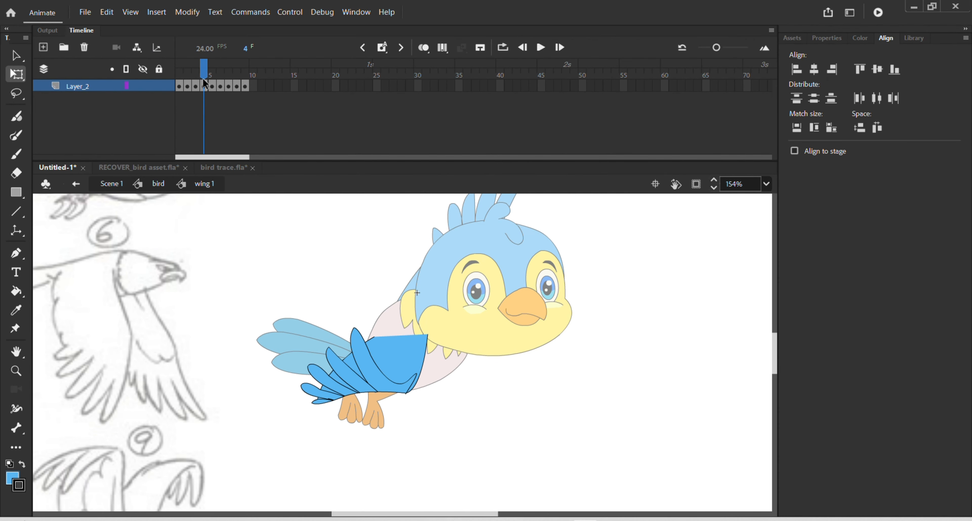
scroll(430, 350, up, 3)
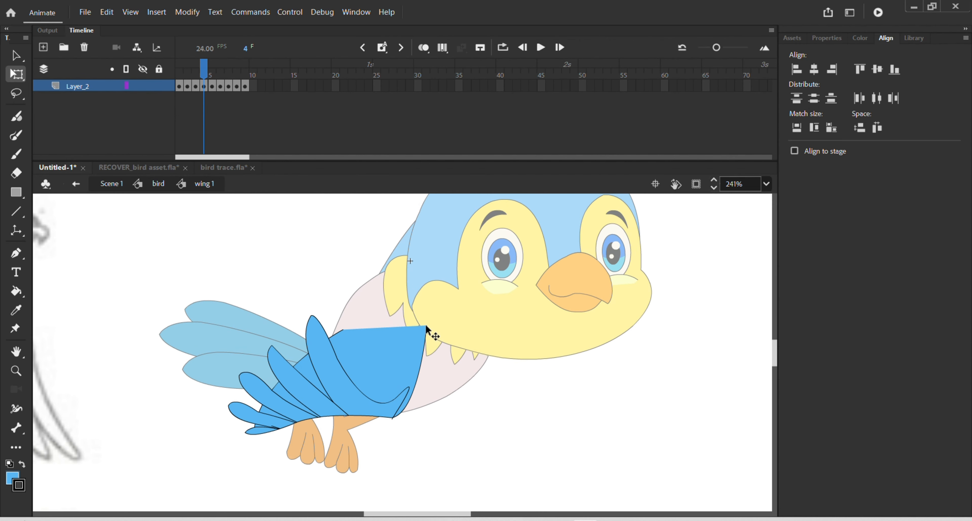
click(426, 330)
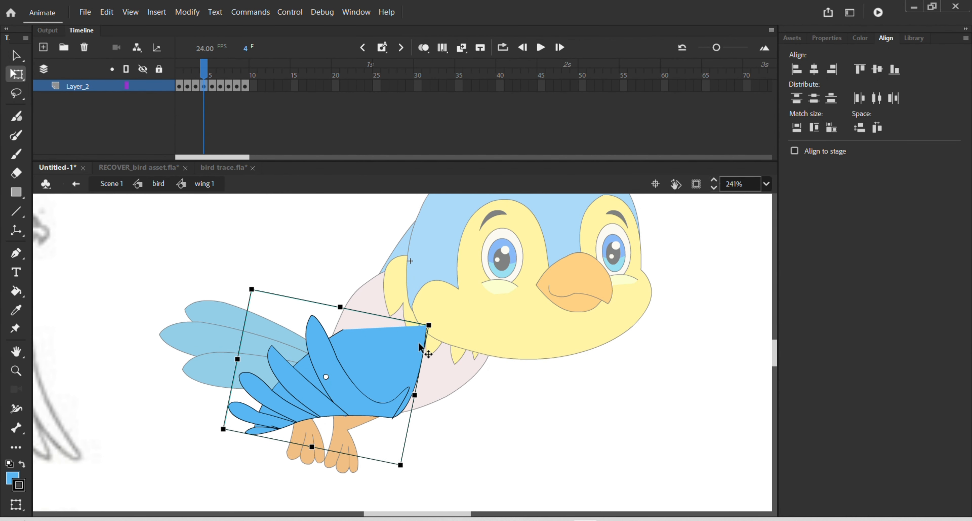
double_click(415, 341)
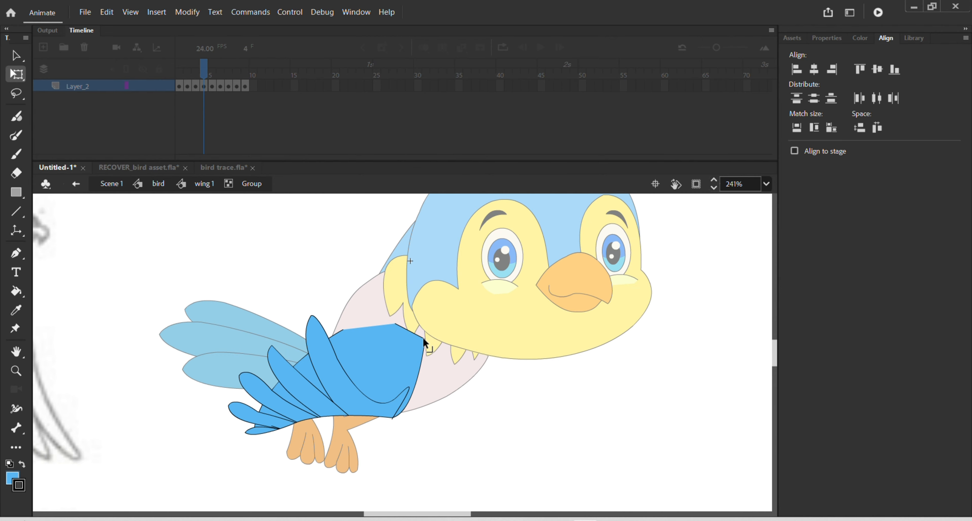
double_click(338, 266)
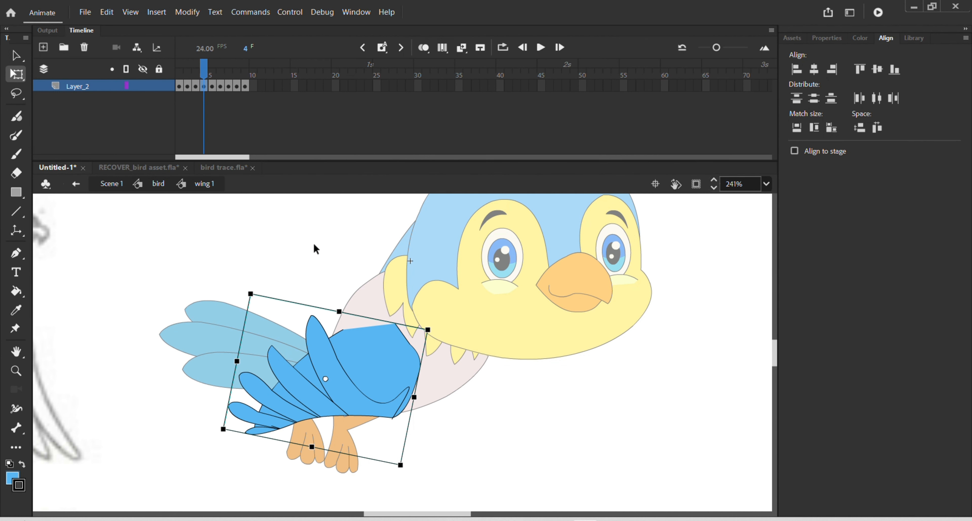
Step: Extend each of the nine wing keyframes by one frame so that every pose holds for two frames
click(195, 87)
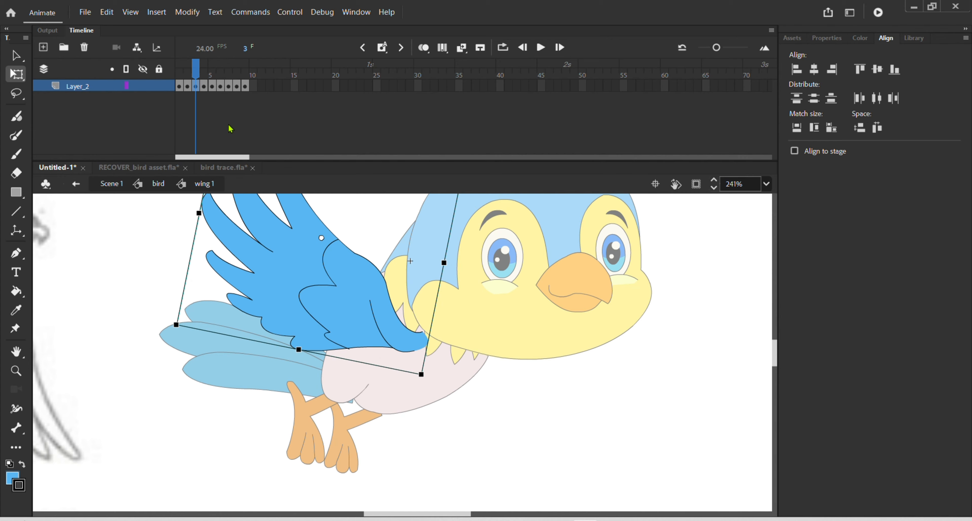
click(180, 86)
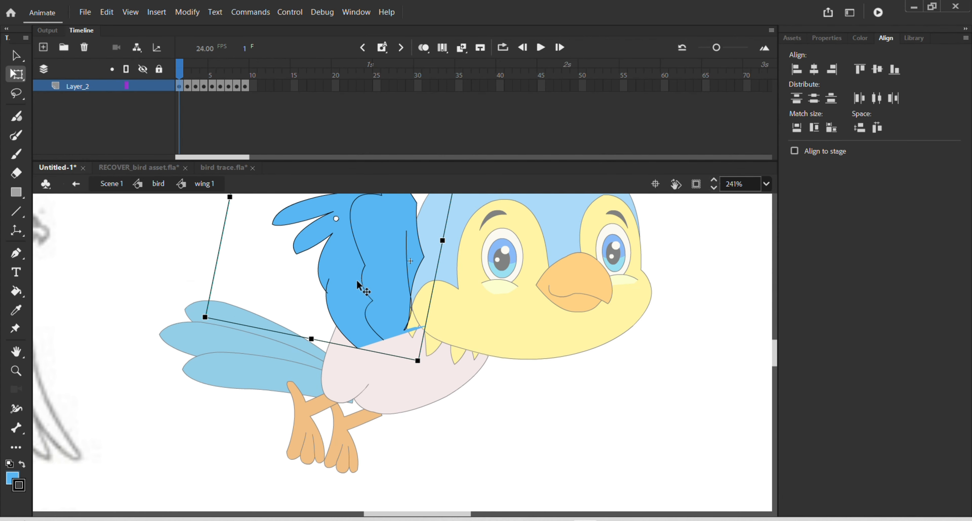
key(F5)
click(196, 87)
key(F5)
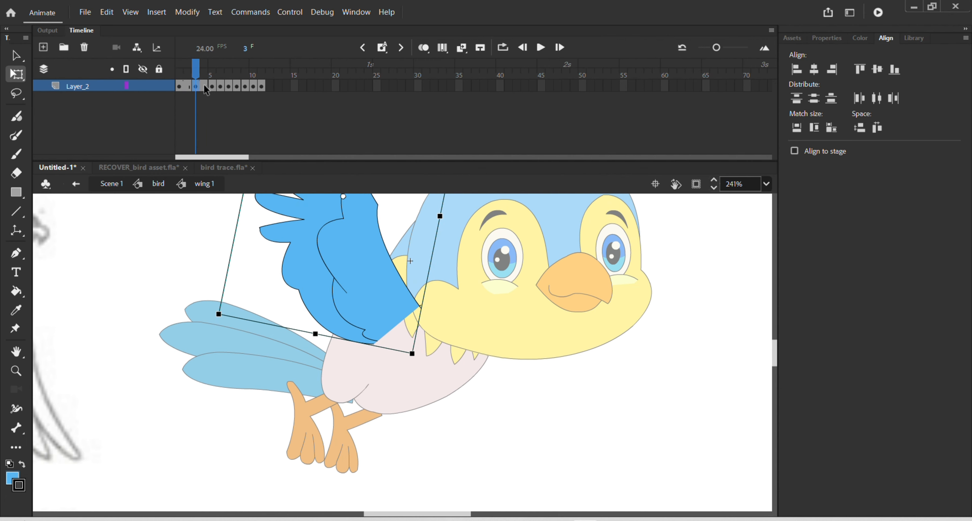
click(212, 87)
key(F5)
click(229, 88)
key(F5)
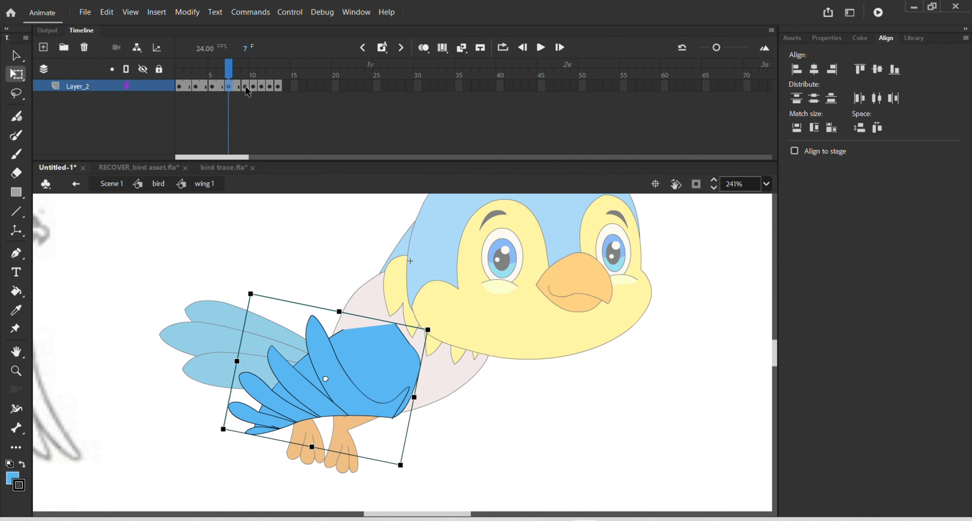
click(246, 88)
key(F5)
click(261, 88)
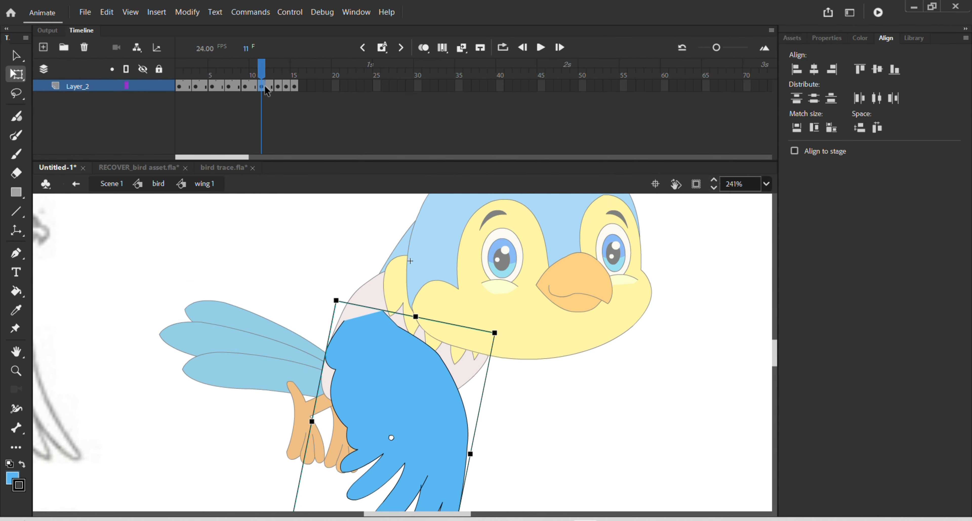
key(F5)
click(278, 88)
key(F5)
click(295, 88)
key(F5)
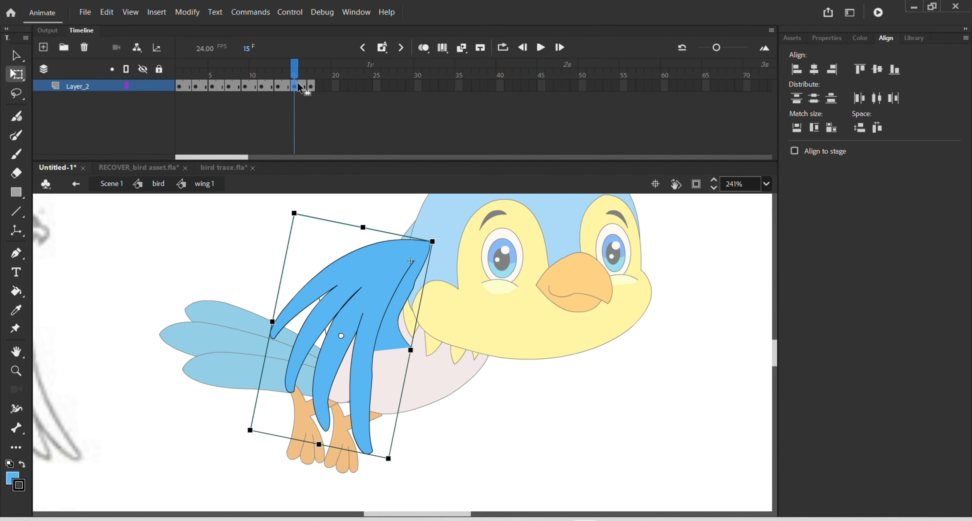
click(311, 87)
key(F5)
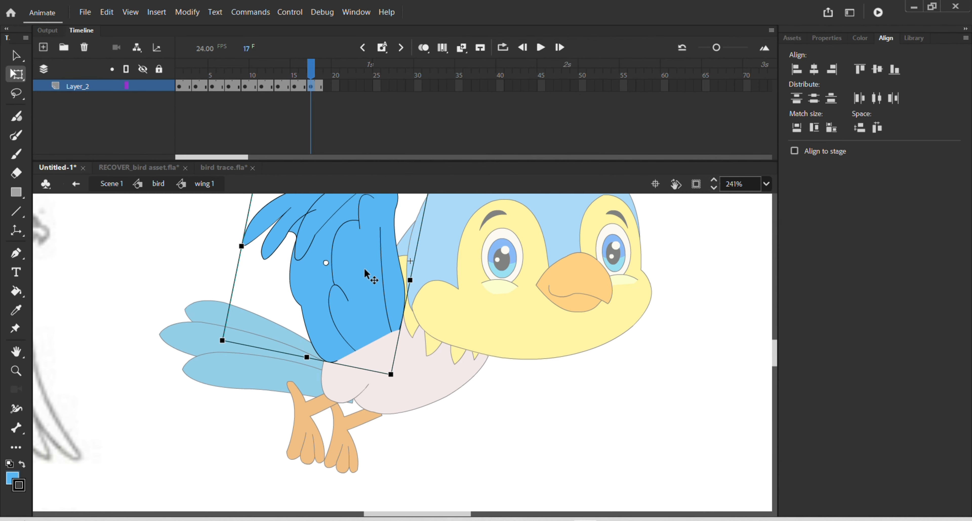
Step: Return to the bird symbol, play the flapping animation from frame 1, and go back to frame 1
scroll(402, 375, down, 2)
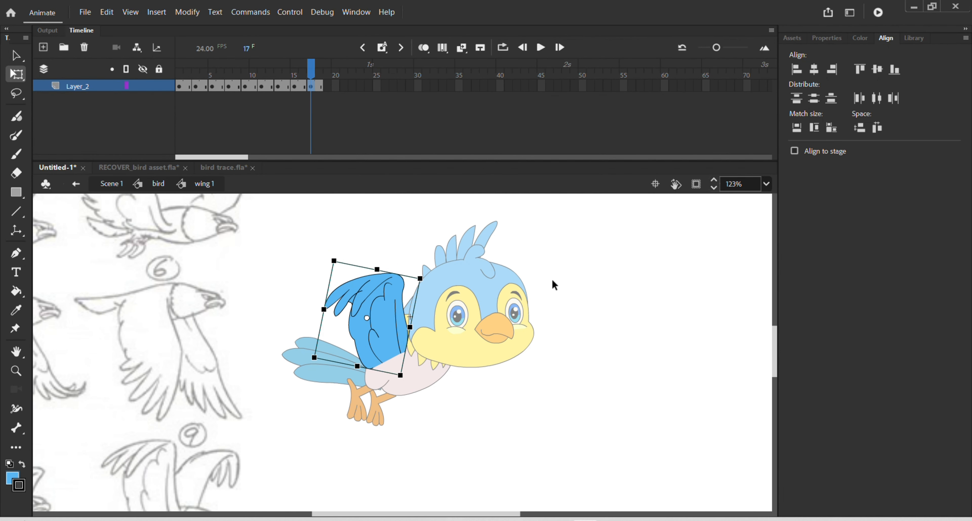
double_click(551, 279)
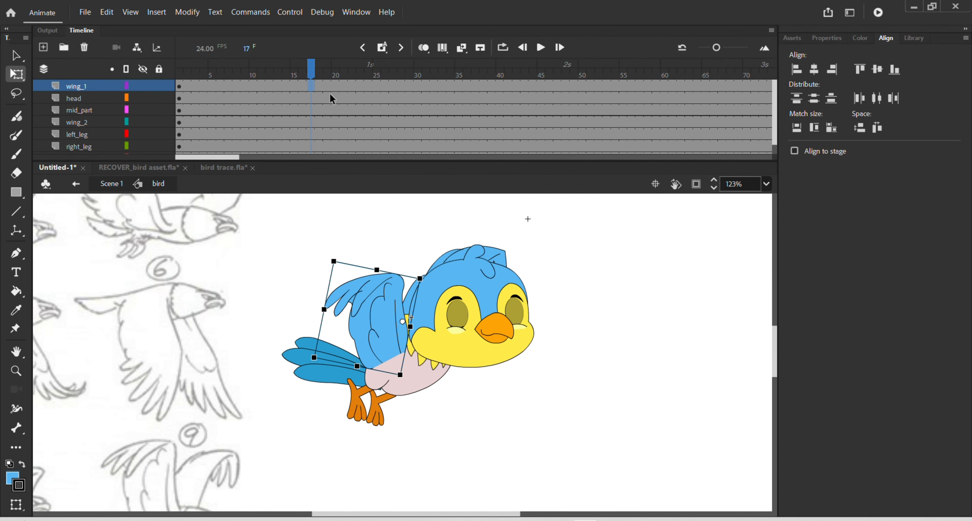
drag(311, 76, 181, 95)
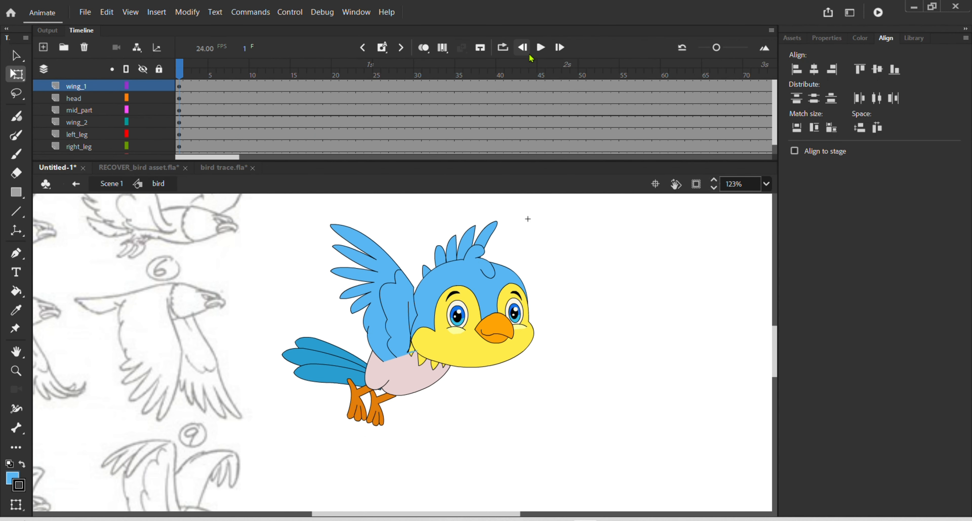
click(541, 49)
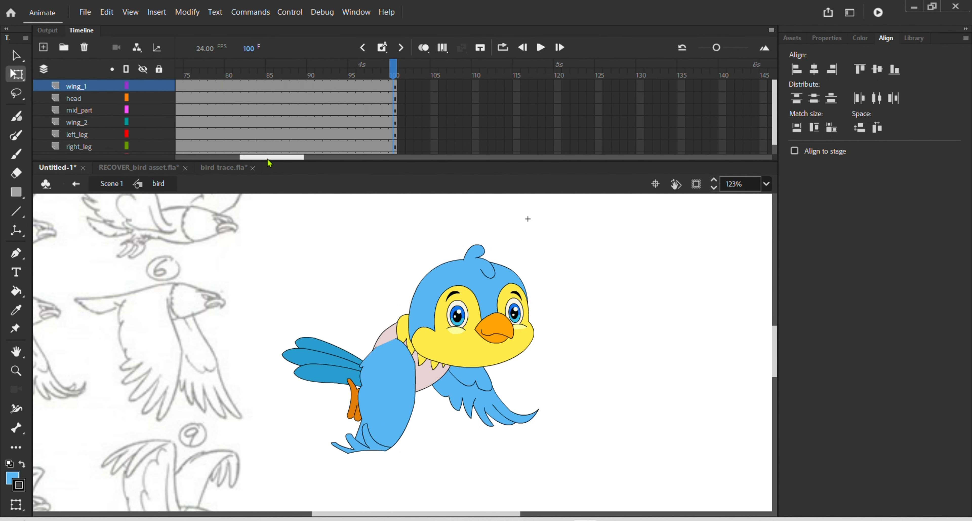
click(147, 184)
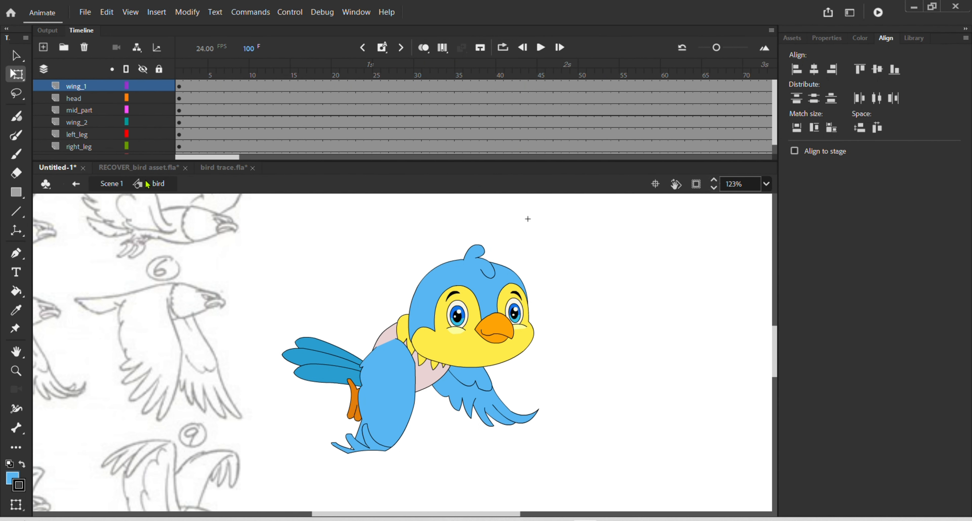
click(180, 77)
Step: Compare the bird with the reference sketches, reopen the wing 1 symbol and go to its last frame, 18
scroll(456, 337, down, 1)
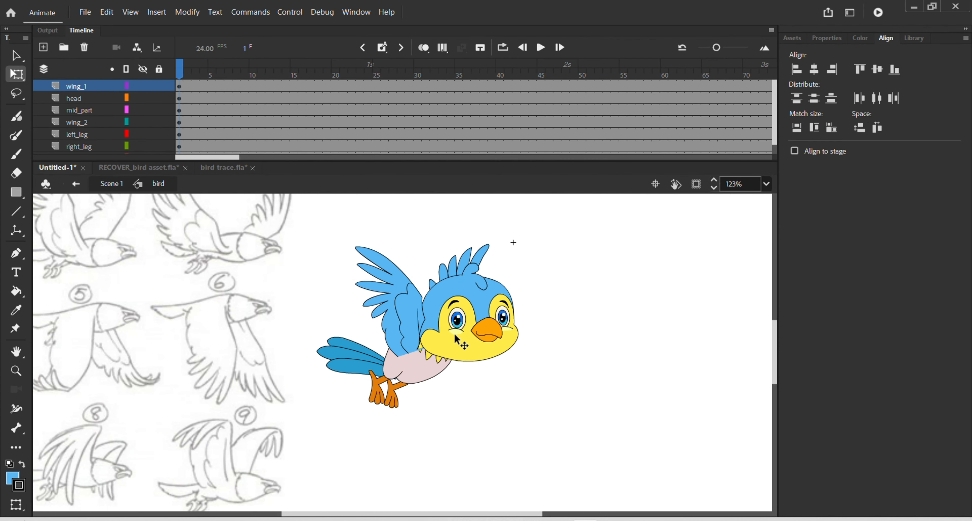
scroll(455, 337, down, 2)
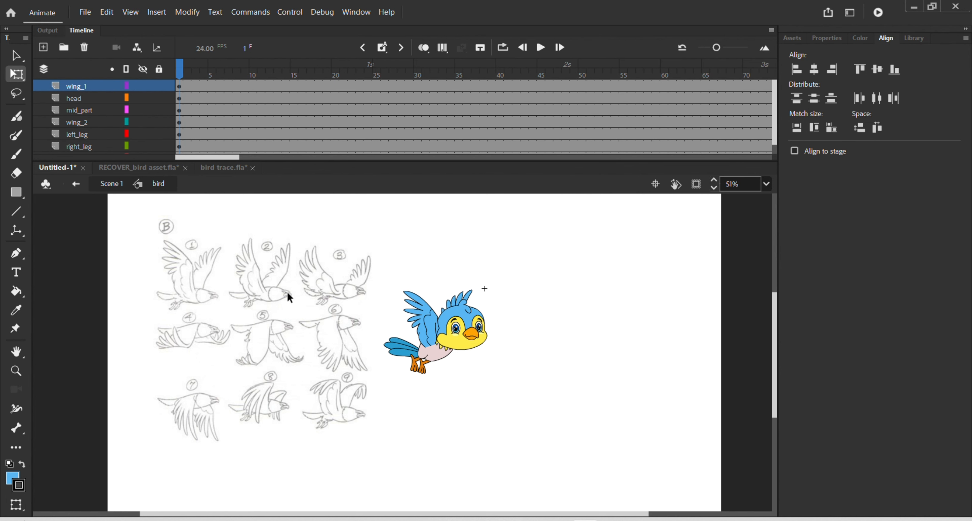
scroll(260, 313, up, 1)
scroll(510, 374, up, 1)
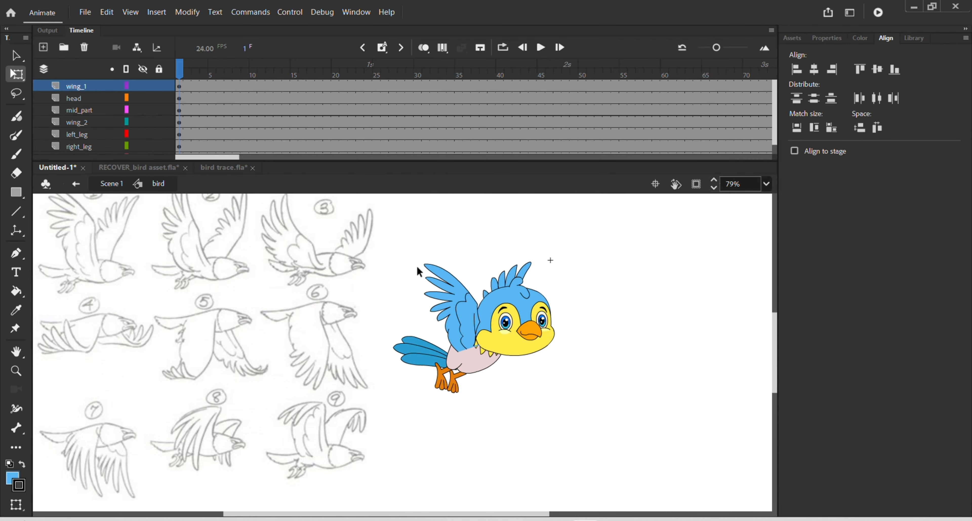
double_click(451, 311)
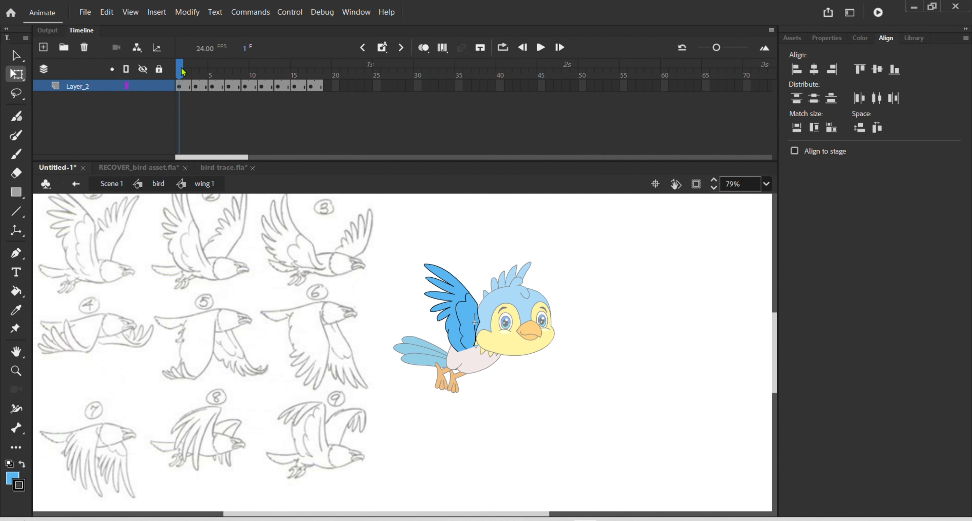
click(320, 70)
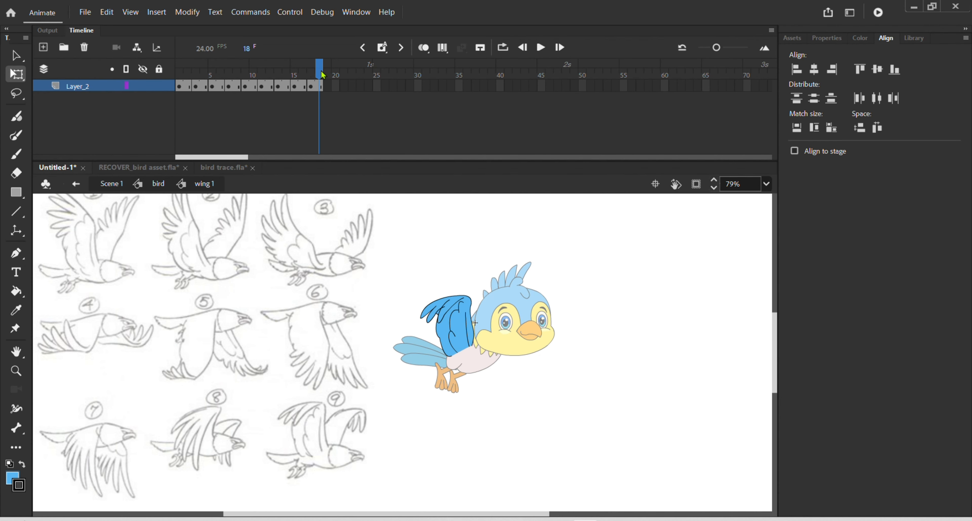
Step: Return to the bird symbol and insert keyframes on all of its layers at frame 18
drag(319, 74, 95, 109)
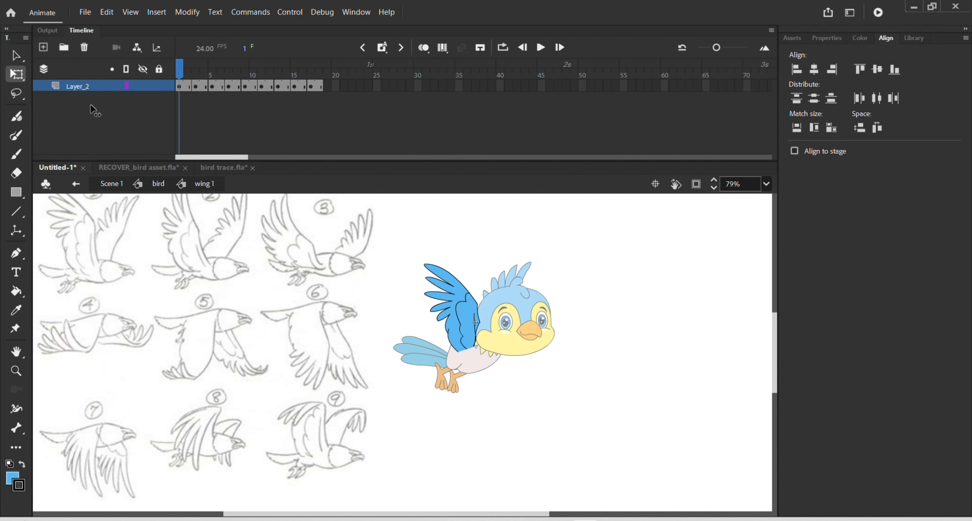
double_click(562, 257)
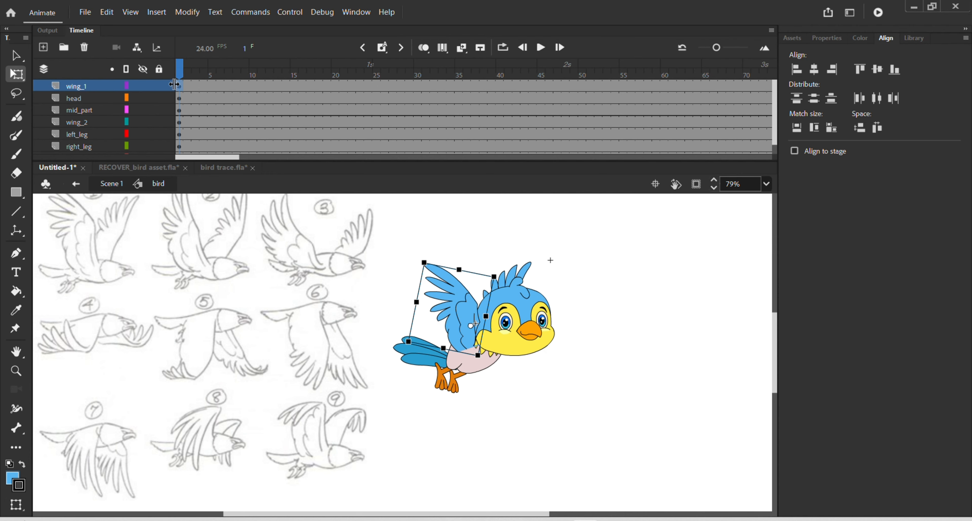
click(440, 231)
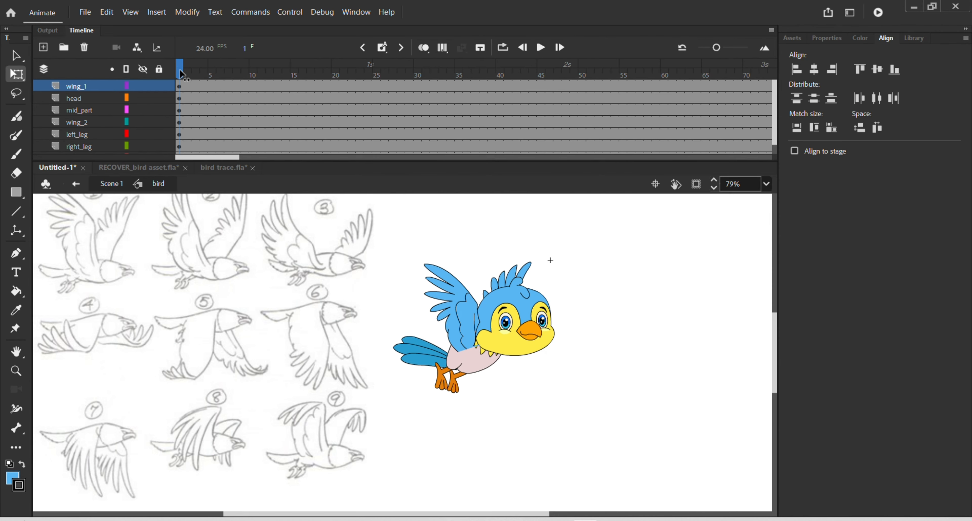
drag(179, 69, 246, 79)
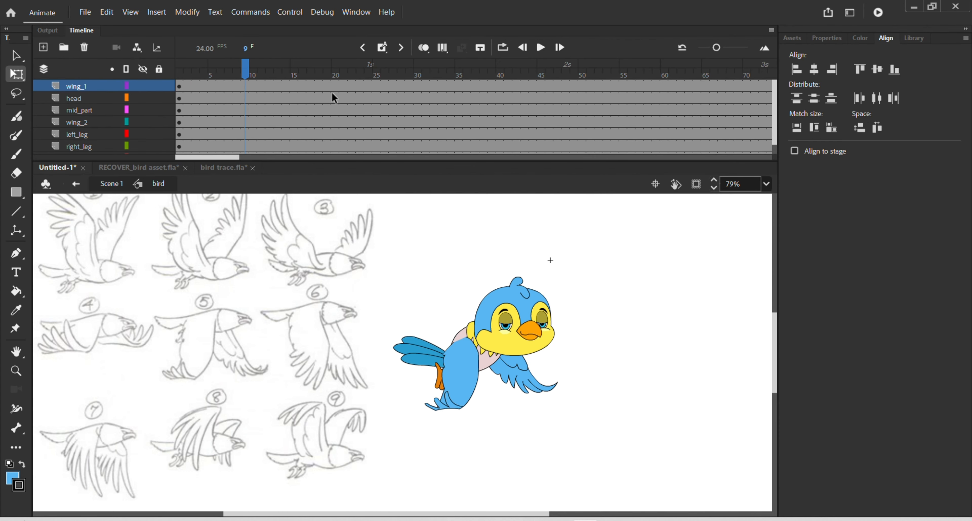
click(320, 80)
click(319, 80)
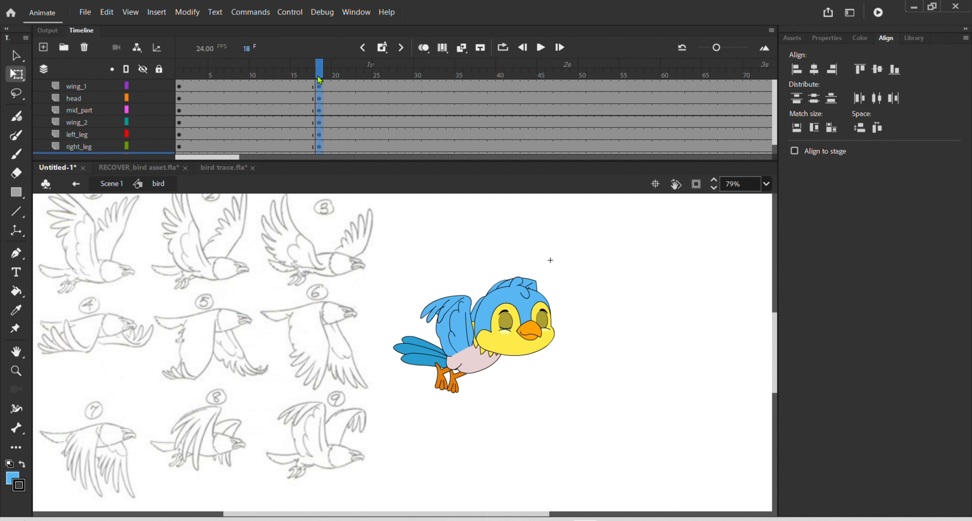
key(F6)
Step: Remove all frames after frame 18 from every layer of the bird symbol, including wing_1
scroll(333, 112, down, 1)
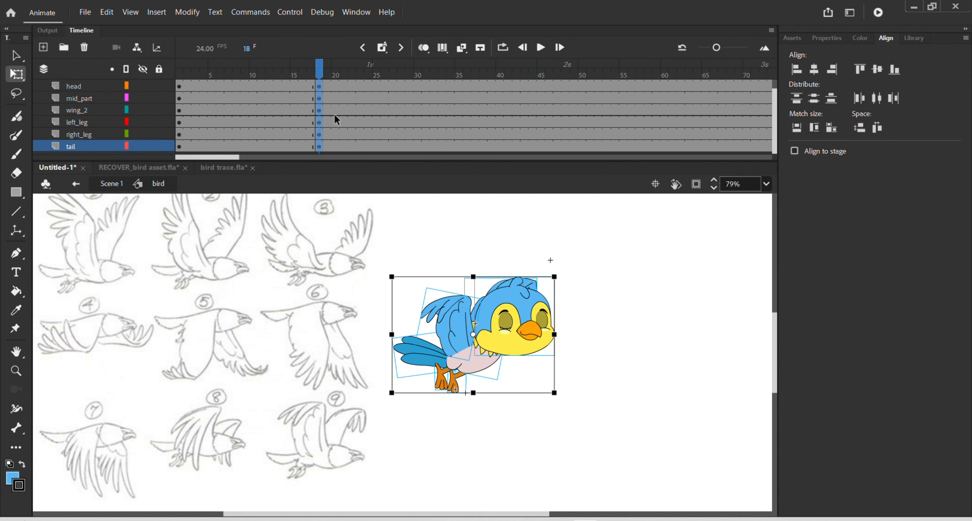
drag(332, 88, 857, 273)
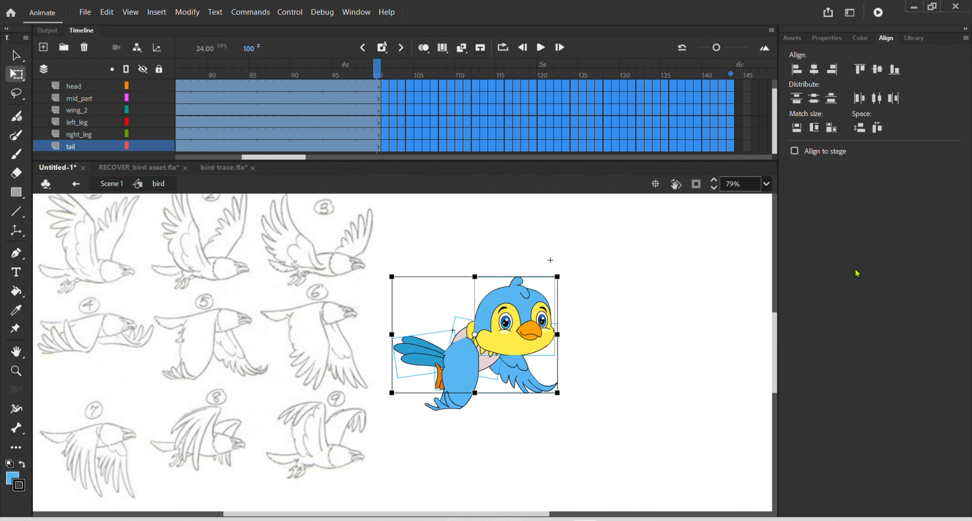
key(Delete)
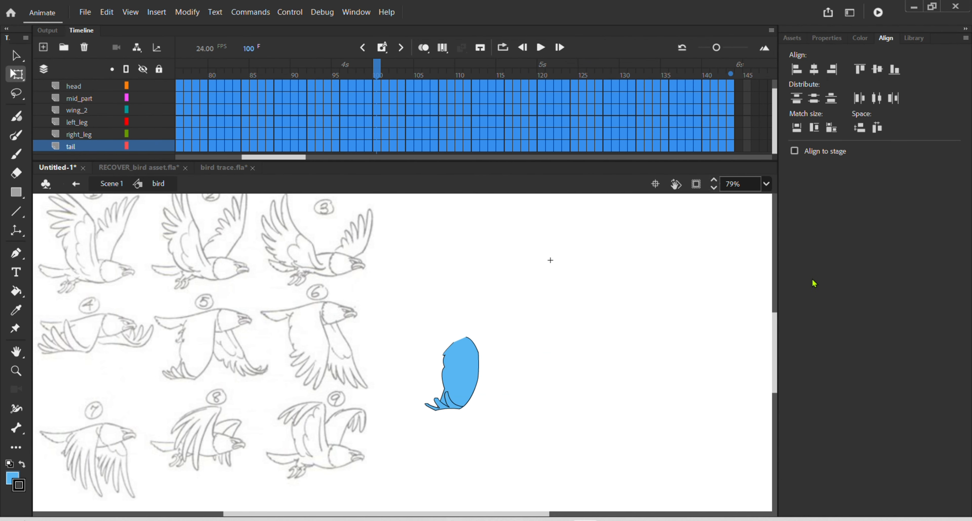
drag(290, 157, 148, 176)
scroll(279, 103, up, 1)
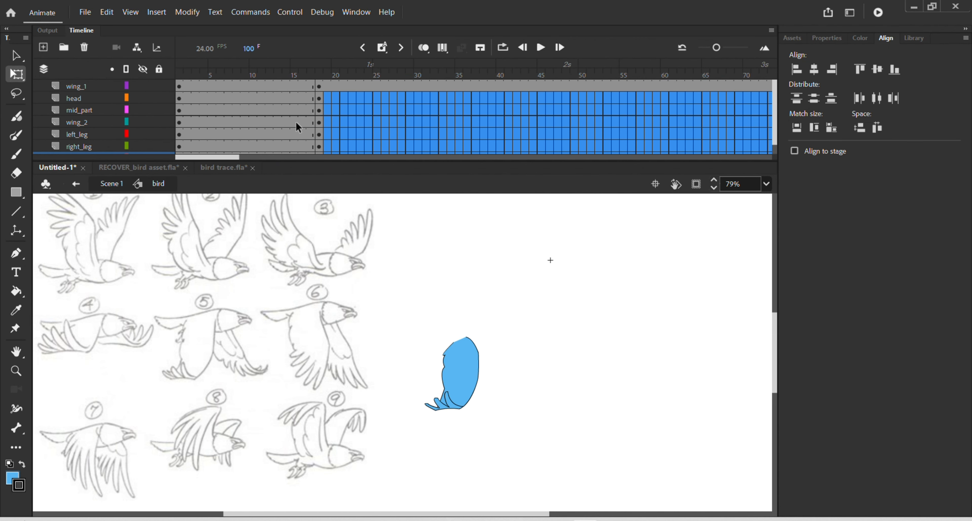
click(327, 87)
drag(327, 87, 780, 96)
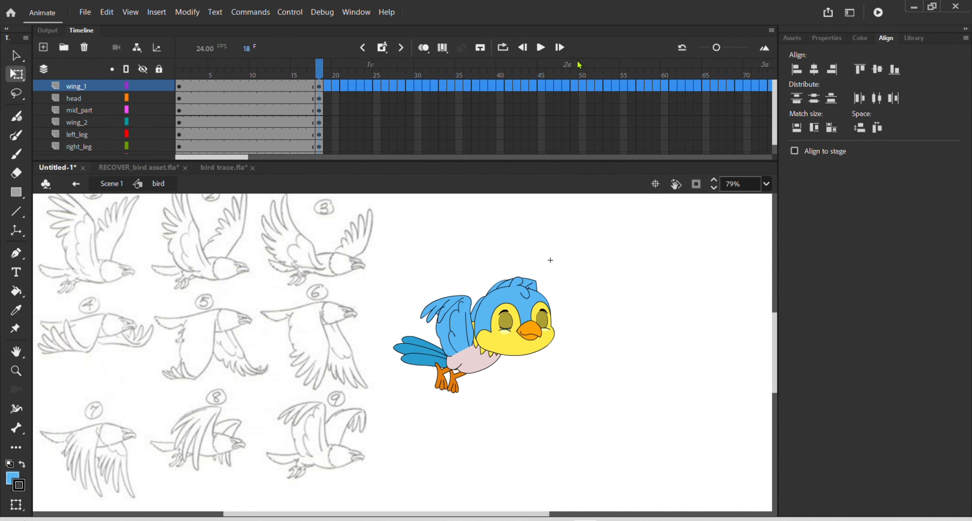
key(shift+F5)
key(Return)
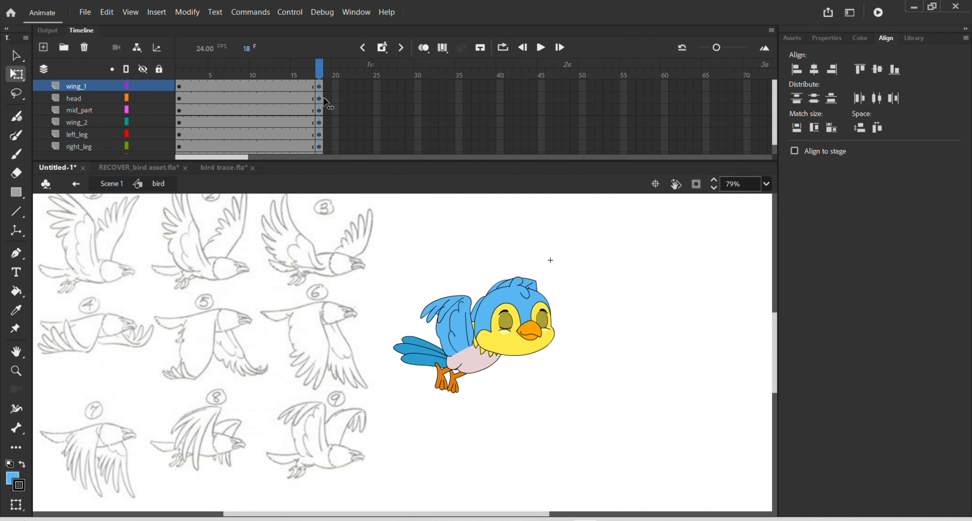
Step: Insert keyframes on all layers at frame 9 and move the whole bird slightly straight up
click(249, 76)
key(F6)
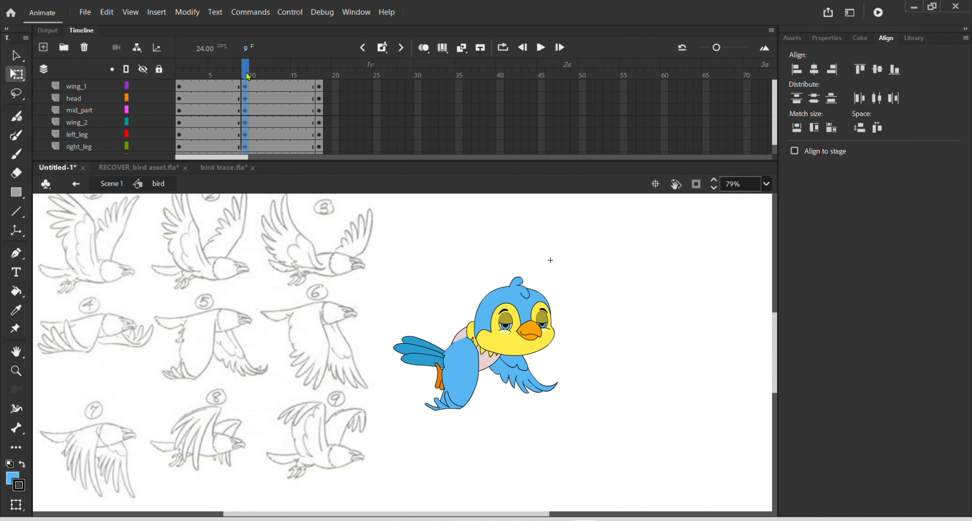
key(ctrl+a)
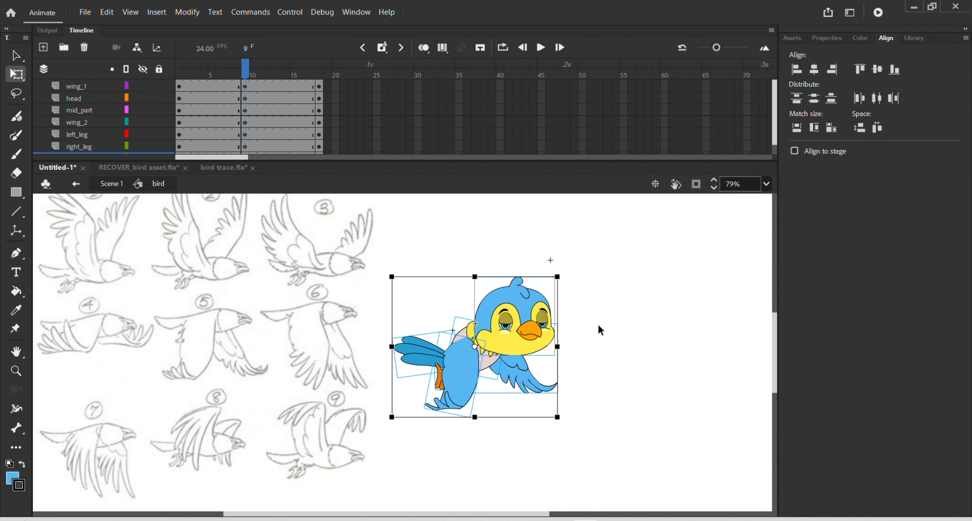
click(598, 326)
click(490, 345)
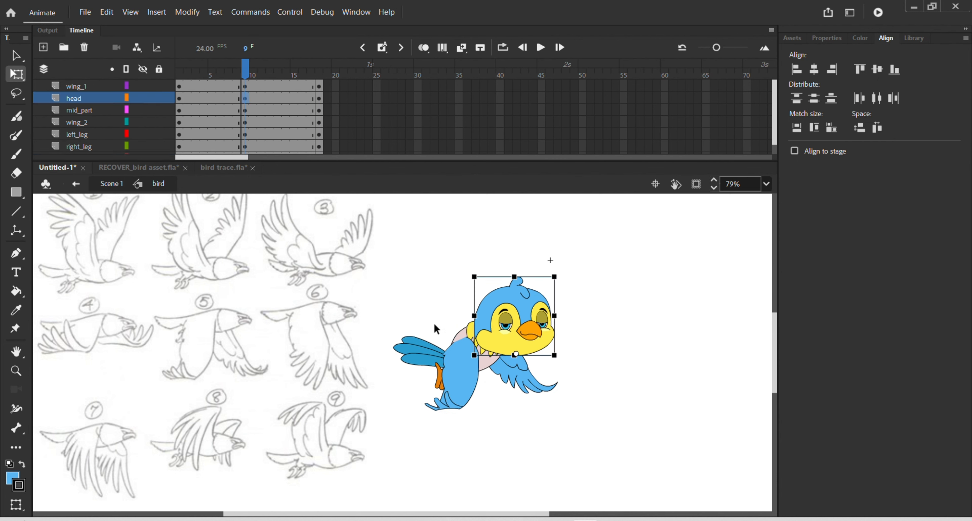
drag(386, 266, 558, 418)
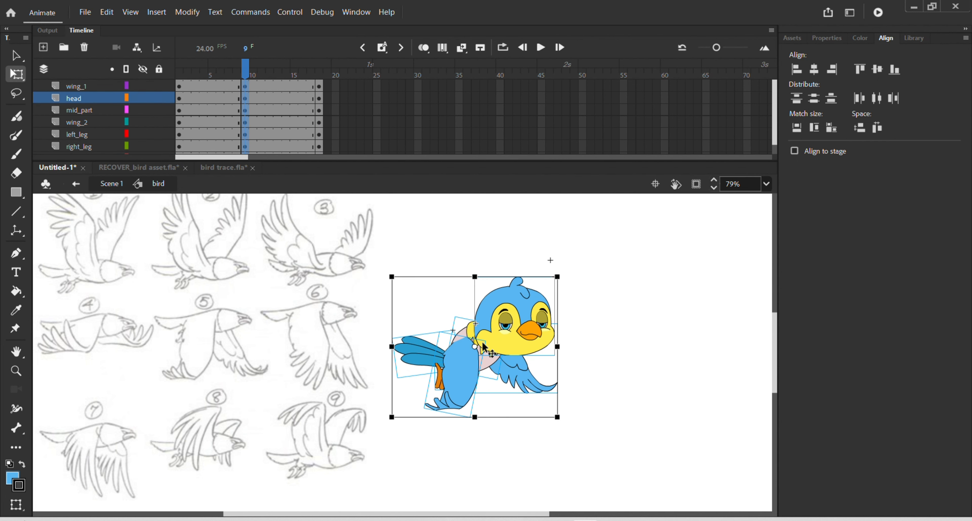
drag(483, 346, 484, 328)
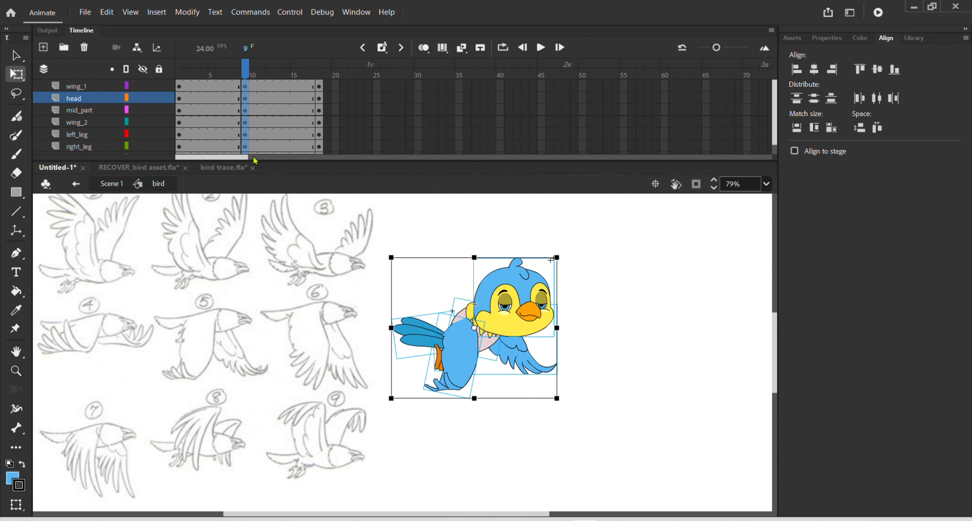
Step: Create classic tweens on all layers across both spans, from frame 1 to 9 and from 9 to 18
drag(197, 87, 304, 147)
right_click(275, 128)
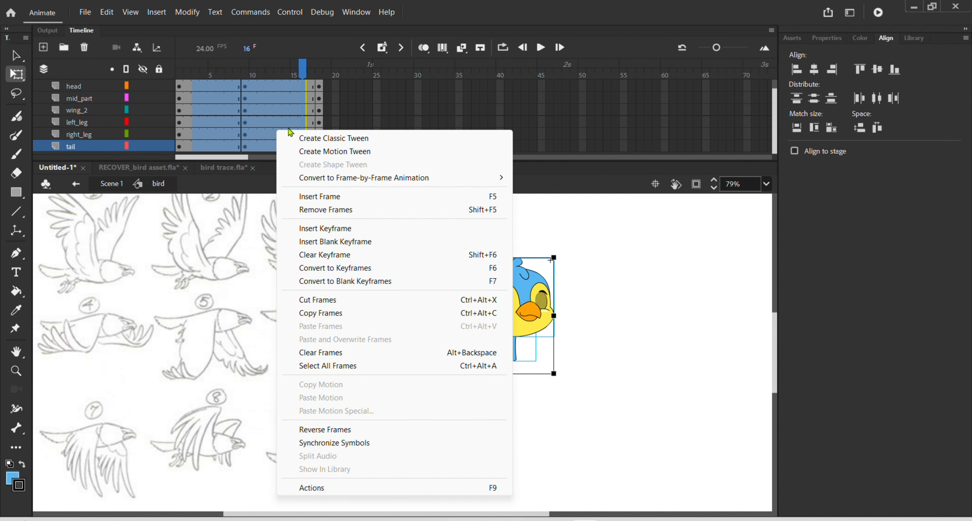
click(299, 135)
Step: Set the loop range to frames 1 to 18, play the bobbing flight cycle and turn looping off
drag(305, 79, 147, 148)
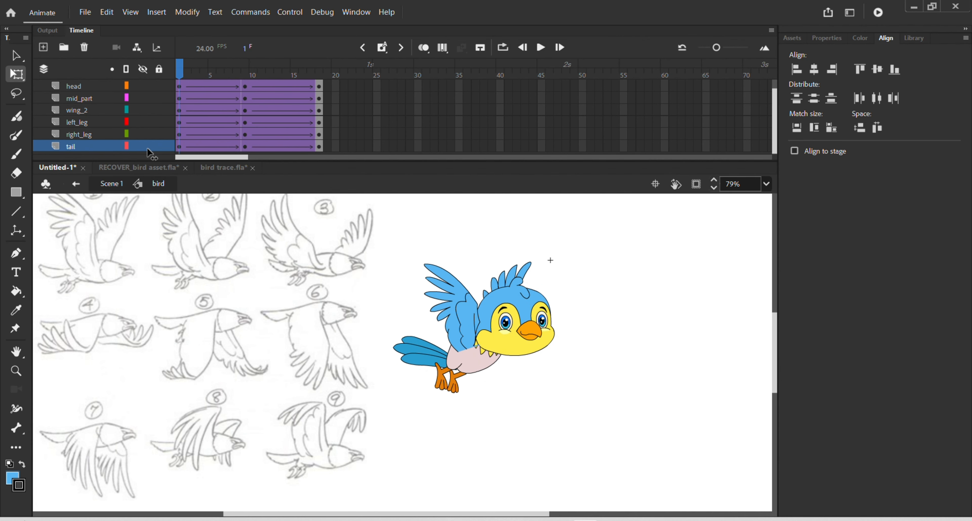
click(503, 47)
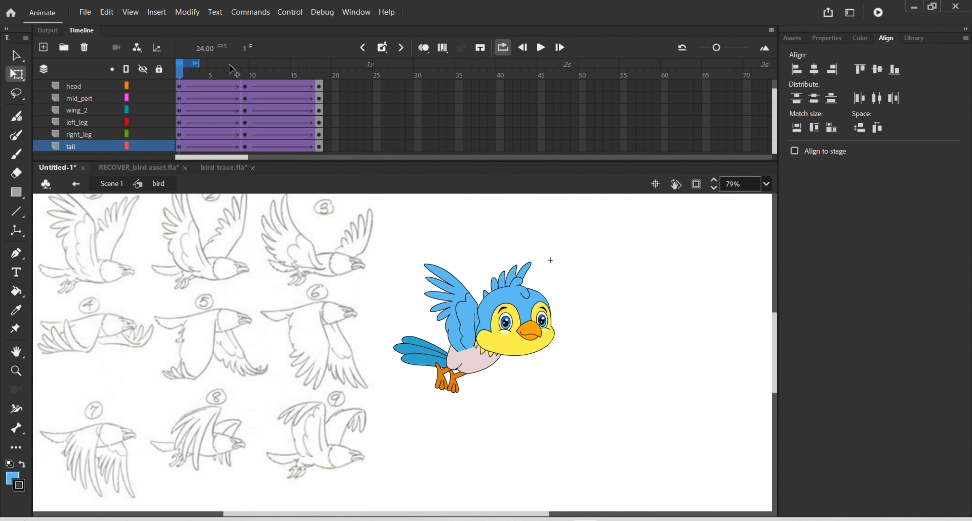
drag(202, 64, 317, 79)
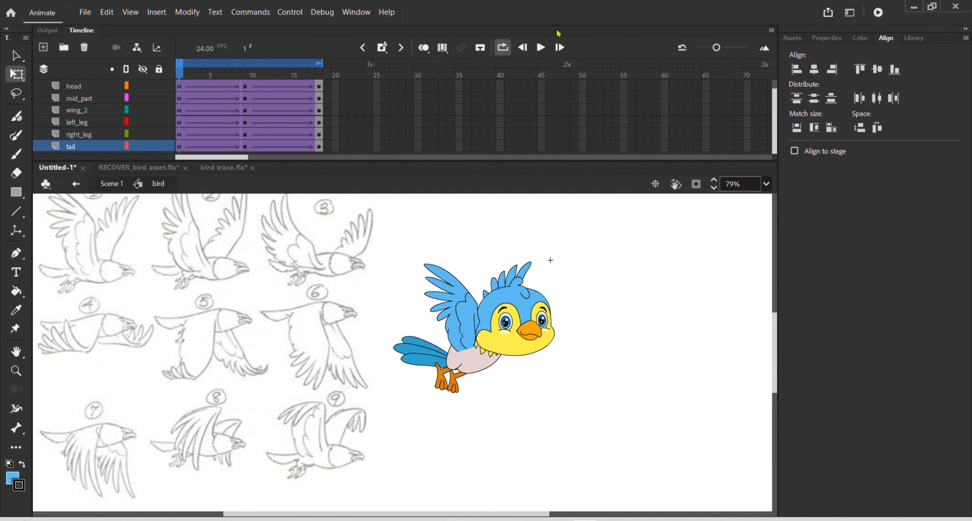
click(543, 55)
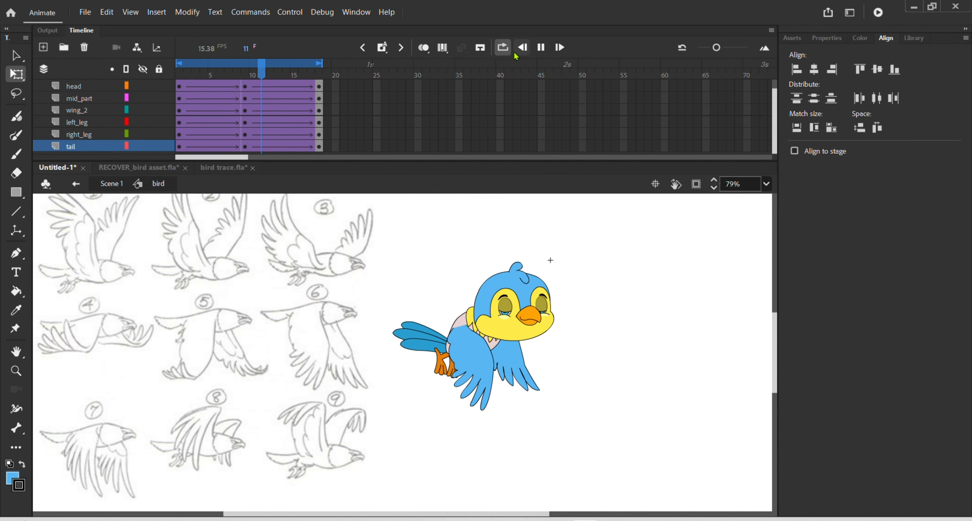
click(503, 47)
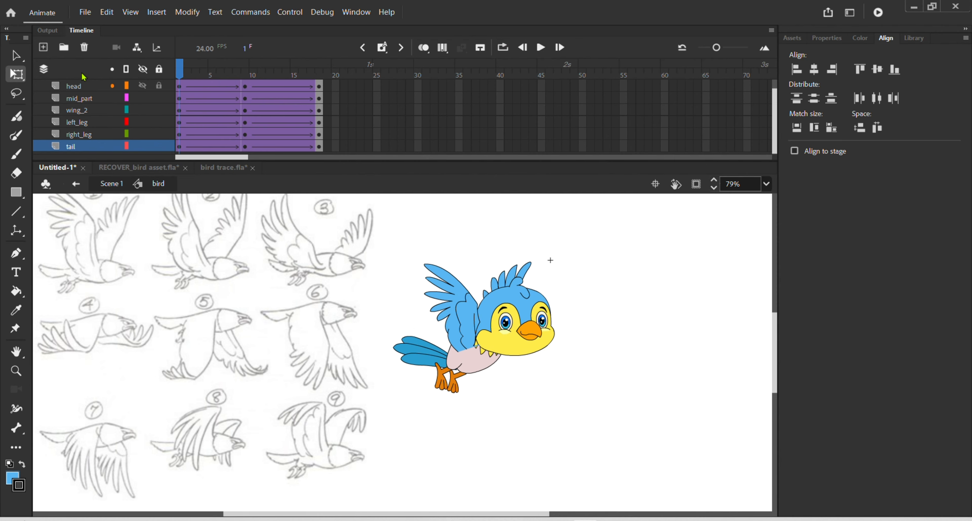
Step: Rotate only the tail slightly downward around its base at the frame 9 keyframe
drag(176, 77, 245, 90)
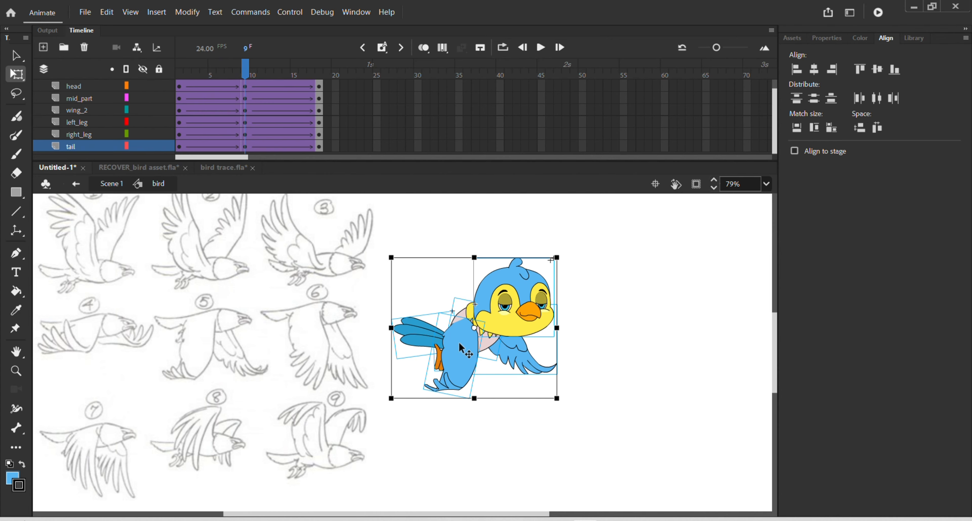
click(608, 318)
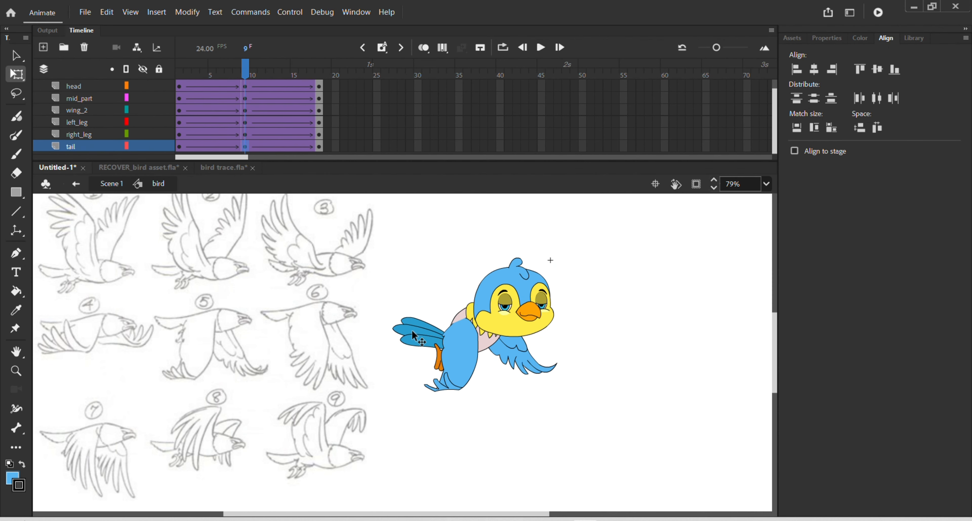
click(411, 328)
drag(386, 355, 392, 374)
Step: Rotate the tail slightly upward around its base at the frame 1 and frame 18 keyframes, matching the two poses
drag(246, 77, 180, 83)
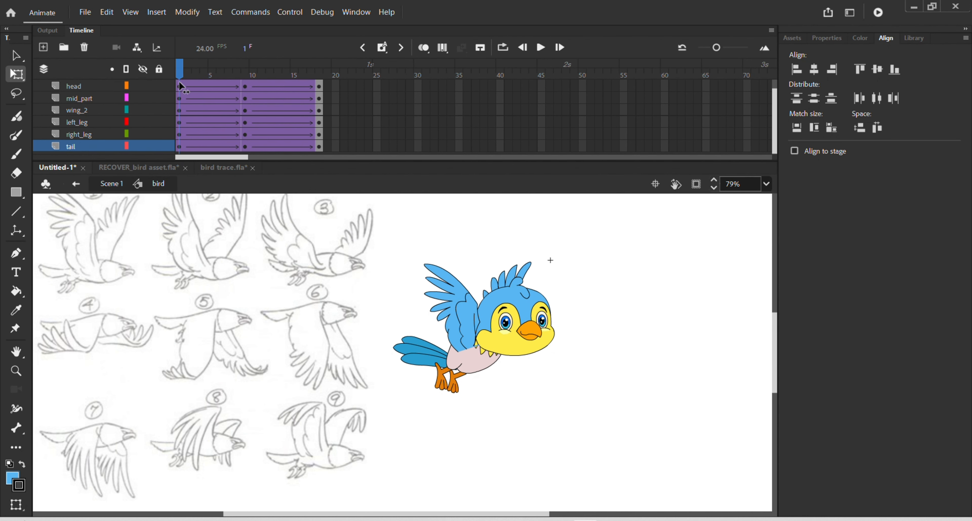
click(419, 358)
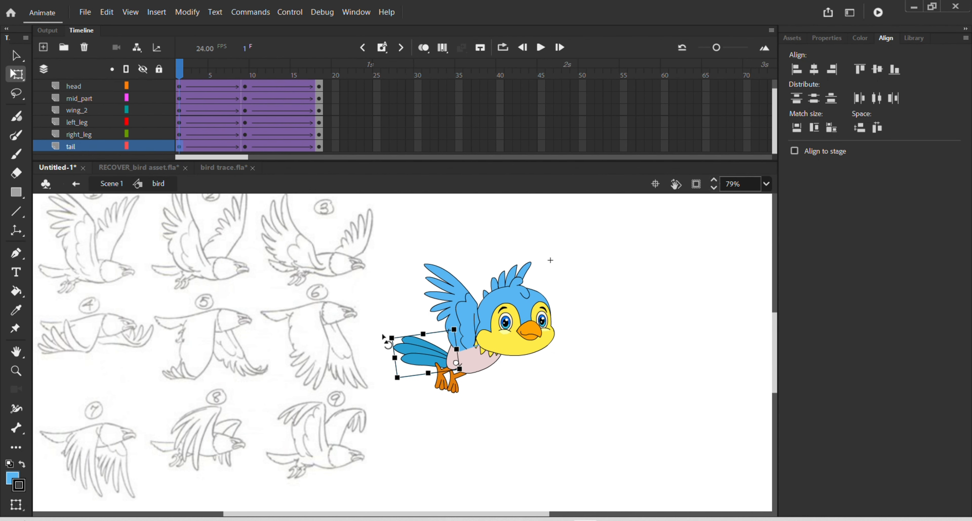
drag(384, 335, 385, 322)
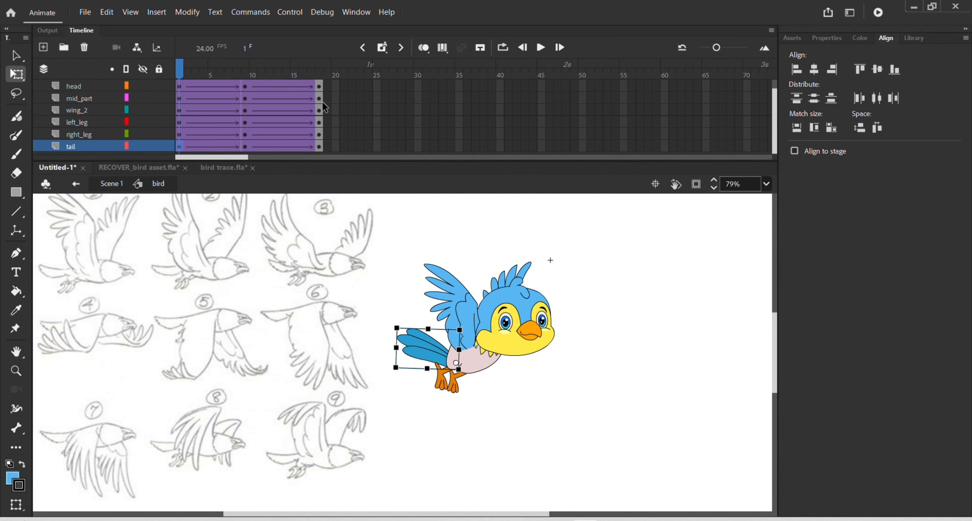
click(319, 84)
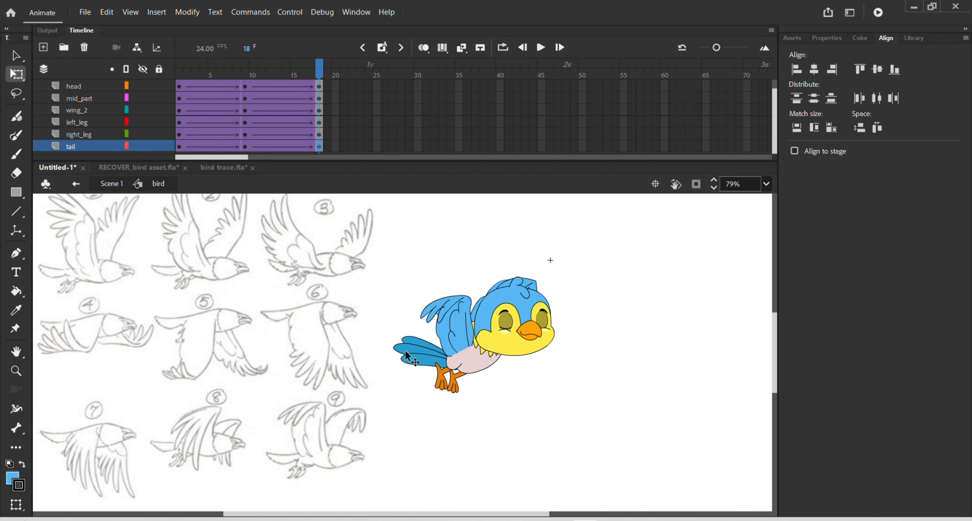
click(405, 349)
drag(392, 327, 390, 321)
Step: Play frames 1 to 18 in a loop to check the tail motion, then turn looping off
click(499, 50)
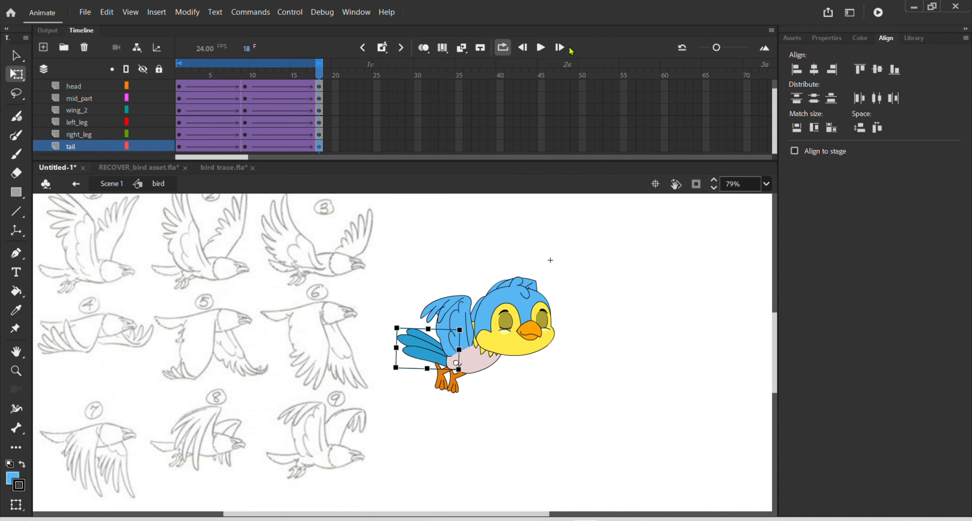
click(542, 47)
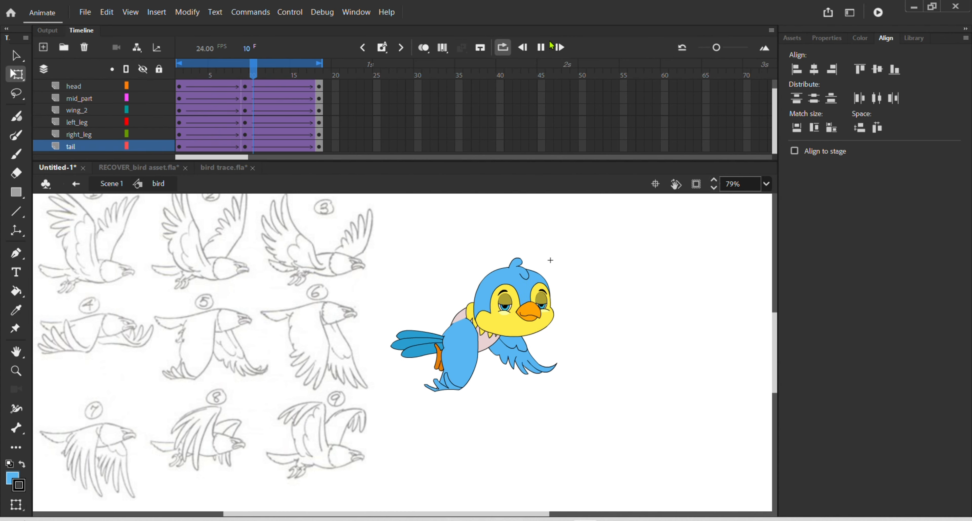
click(502, 48)
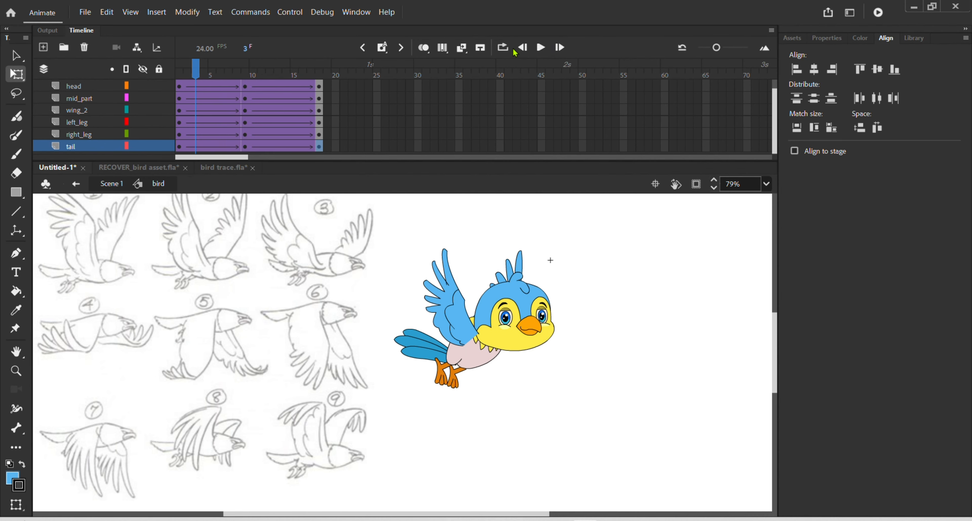
Step: Go to frame 9 and hide the wing_2 and wing_1 layers to uncover the legs
click(245, 76)
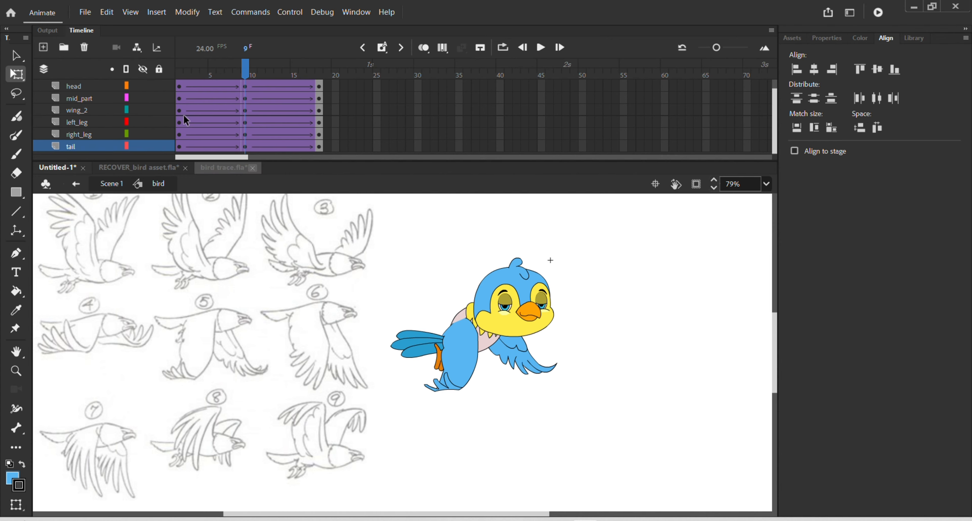
click(143, 110)
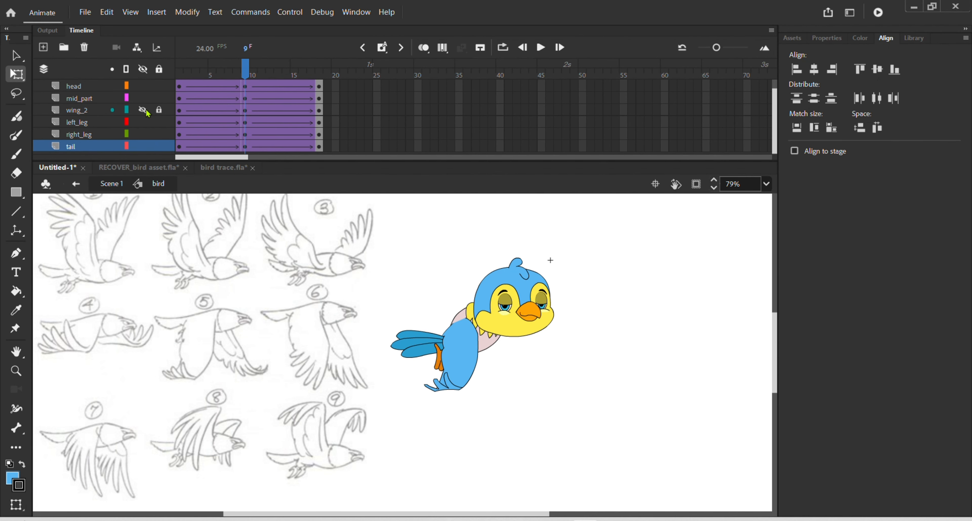
scroll(147, 113, up, 1)
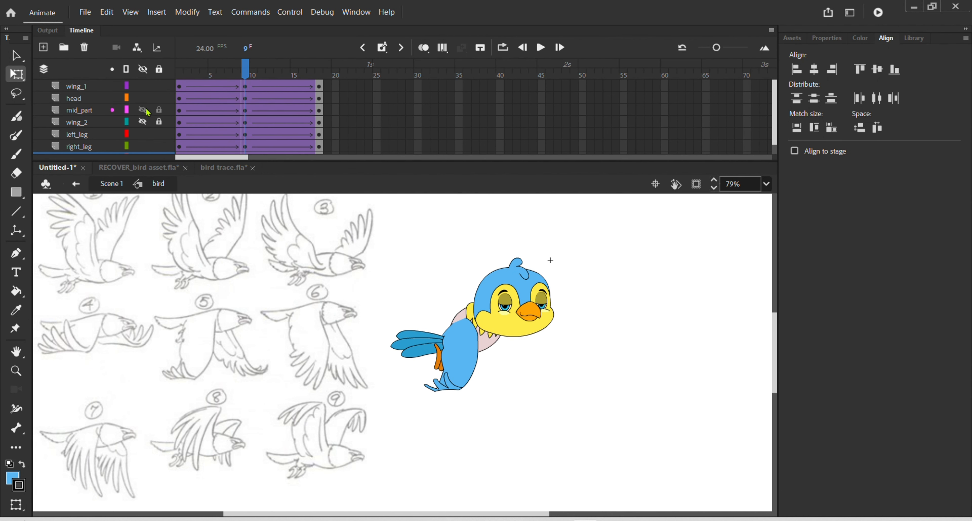
click(144, 87)
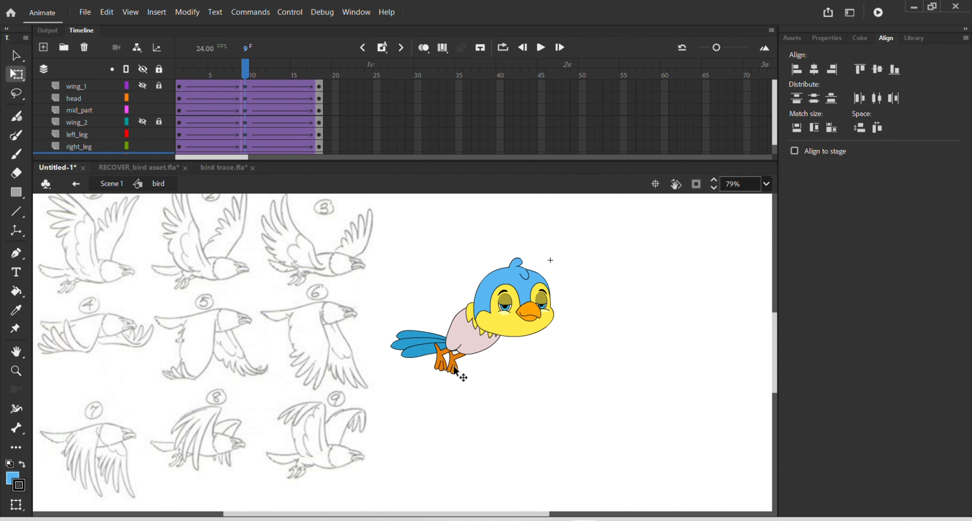
Step: Rotate both legs clockwise so the feet swing toward the tail at the frame 9 keyframe, raising the left leg slightly
scroll(454, 370, up, 5)
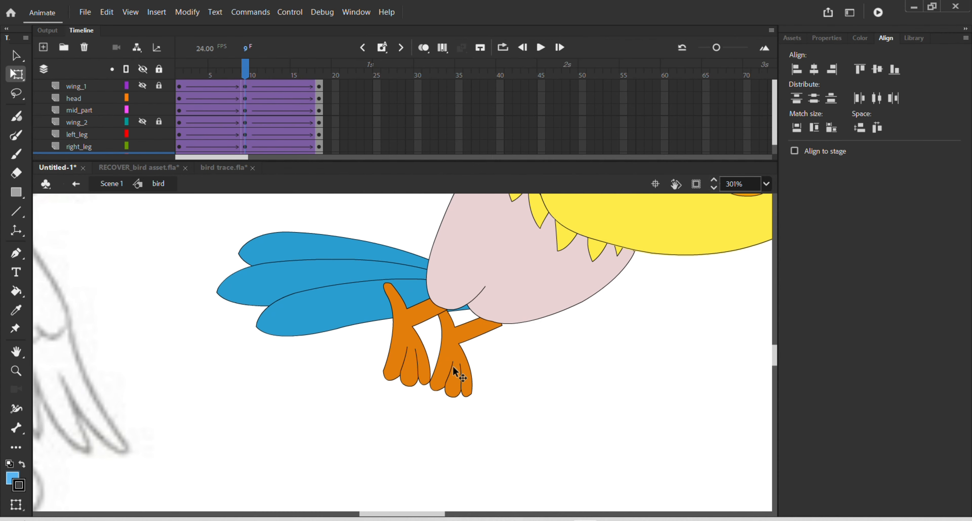
click(453, 373)
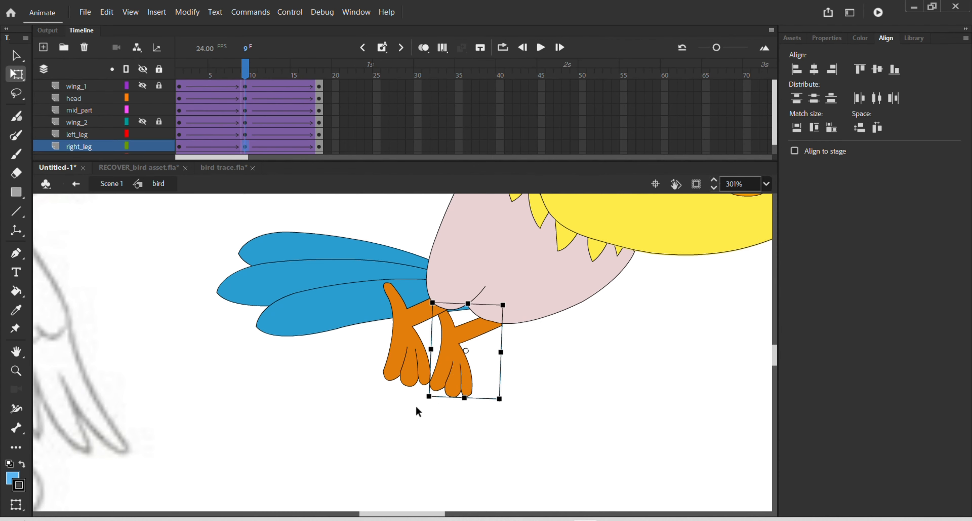
drag(421, 403, 439, 353)
click(385, 373)
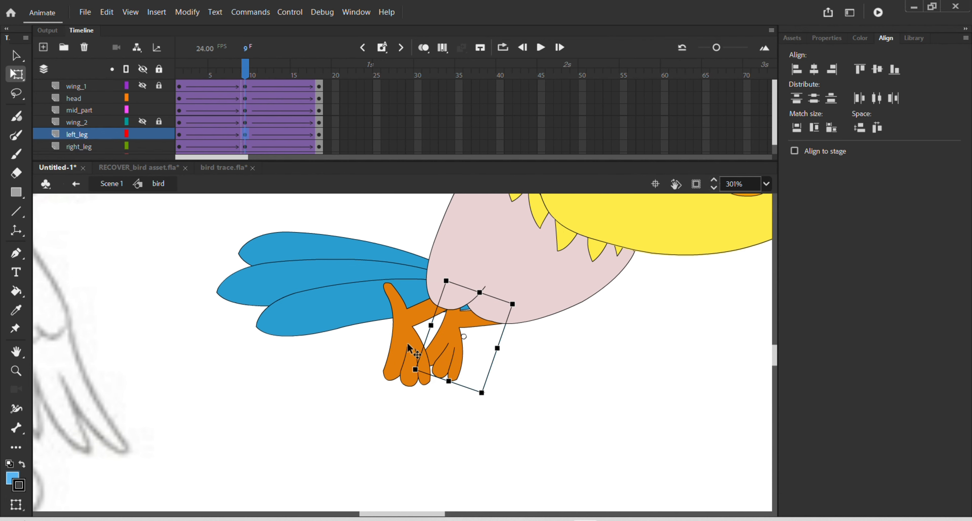
drag(382, 396, 369, 384)
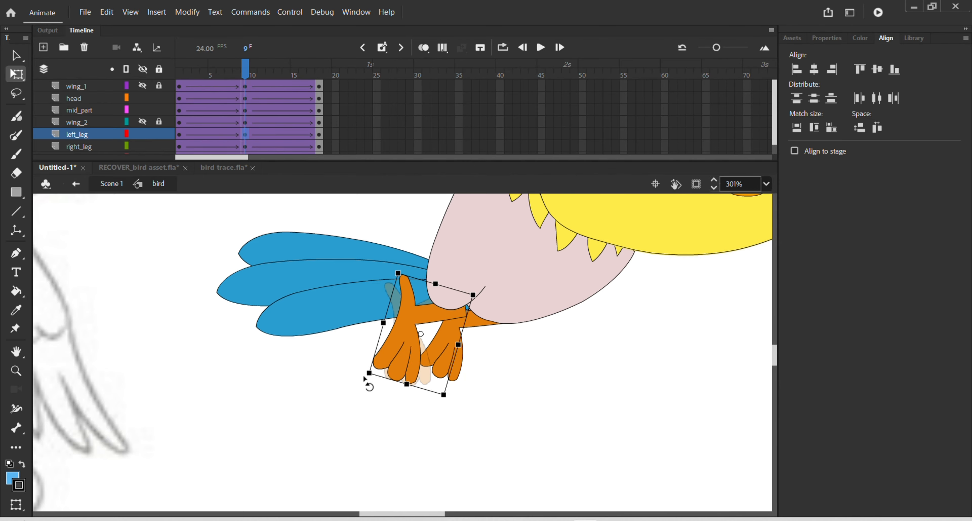
drag(395, 350, 391, 336)
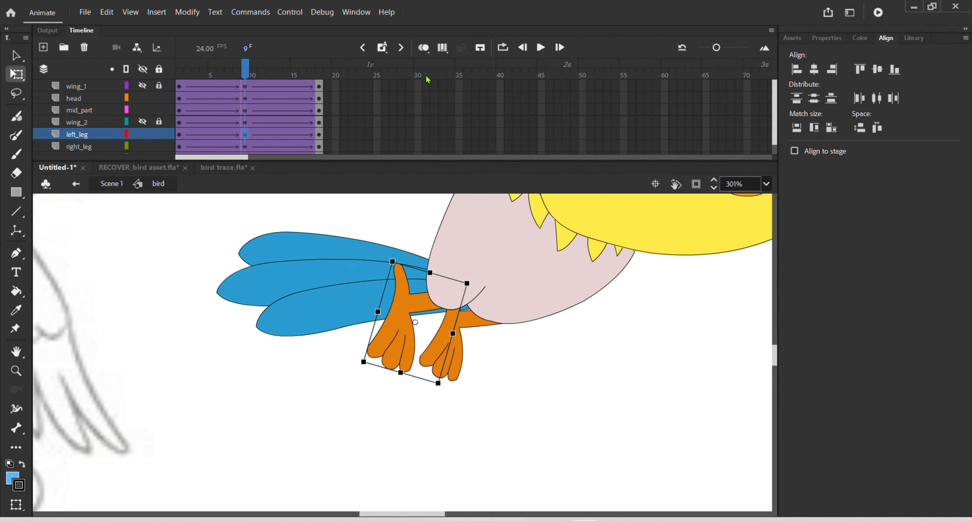
Step: Show the wing_1 and wing_2 layers again and unlock both
click(142, 86)
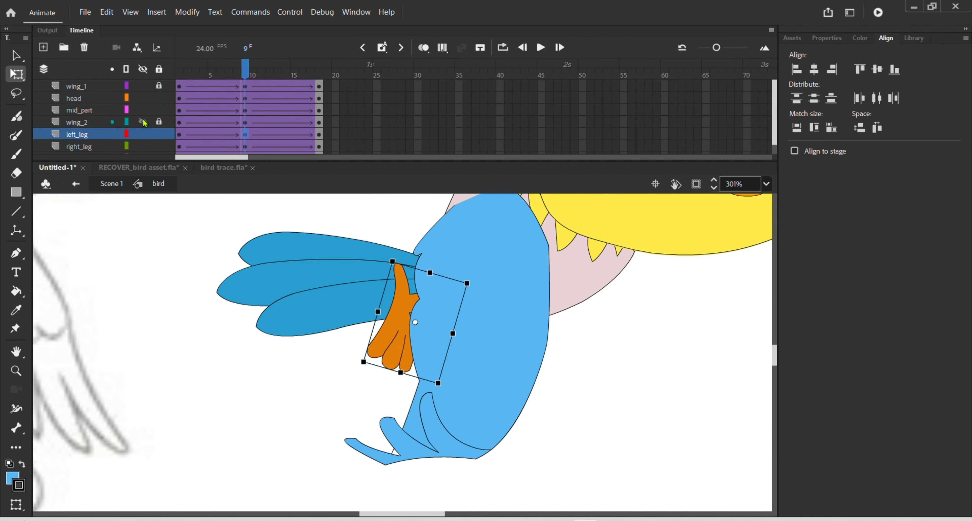
click(159, 122)
click(159, 85)
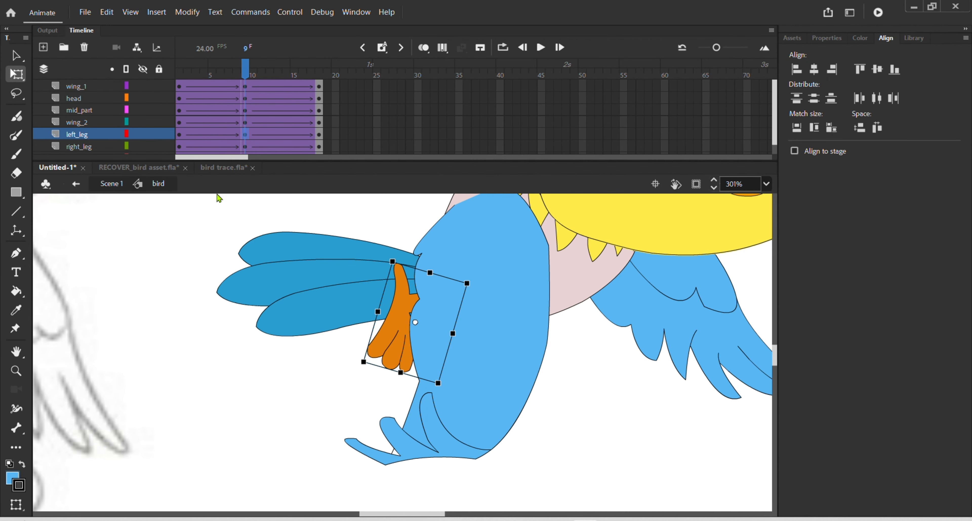
Step: Play the 18-frame cycle in a loop to check the leg motion, then turn looping off
scroll(223, 226, down, 2)
scroll(223, 225, down, 2)
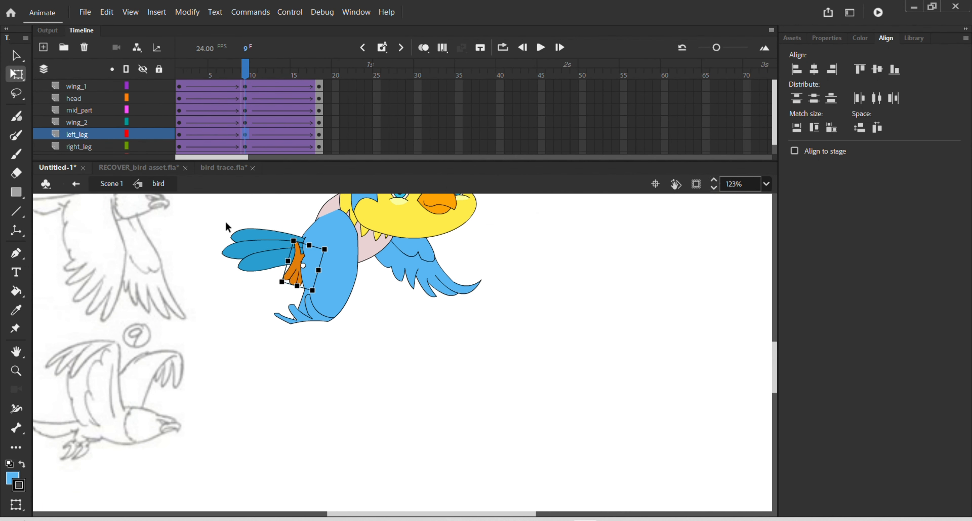
click(510, 53)
drag(474, 268, 545, 351)
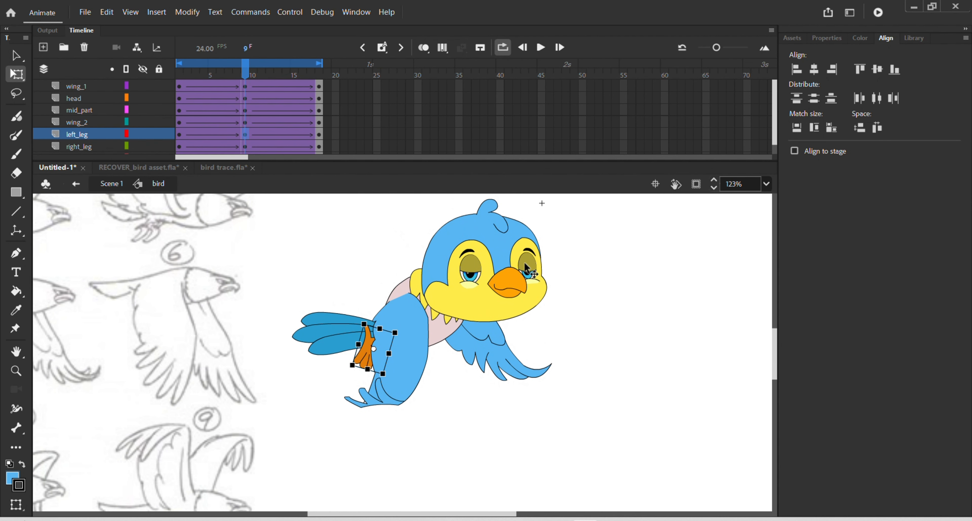
click(540, 48)
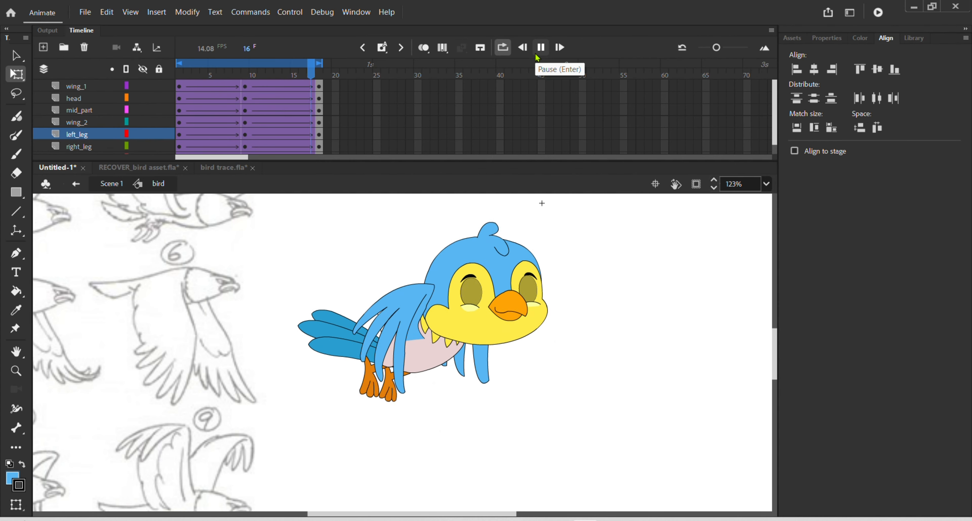
click(533, 53)
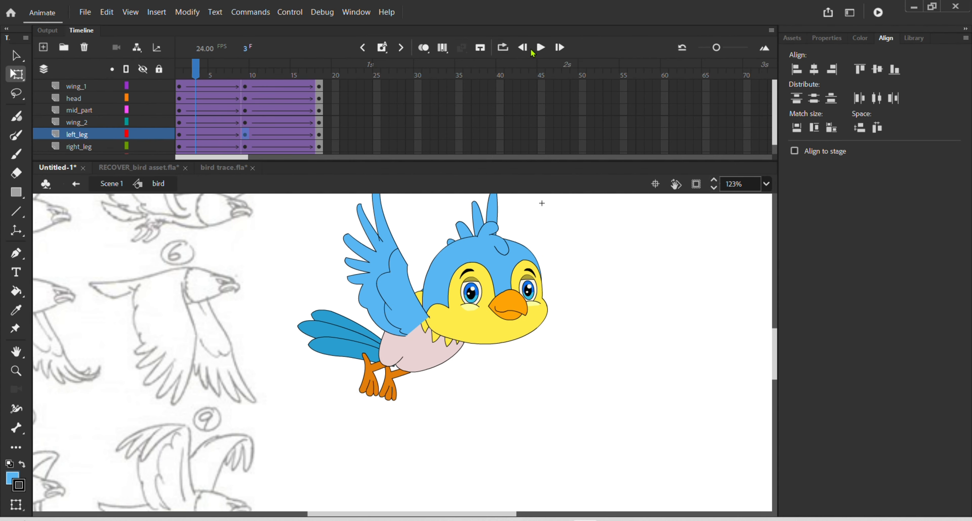
Step: Tilt the head slightly forward and down around its base at the frame 9 keyframe
click(246, 77)
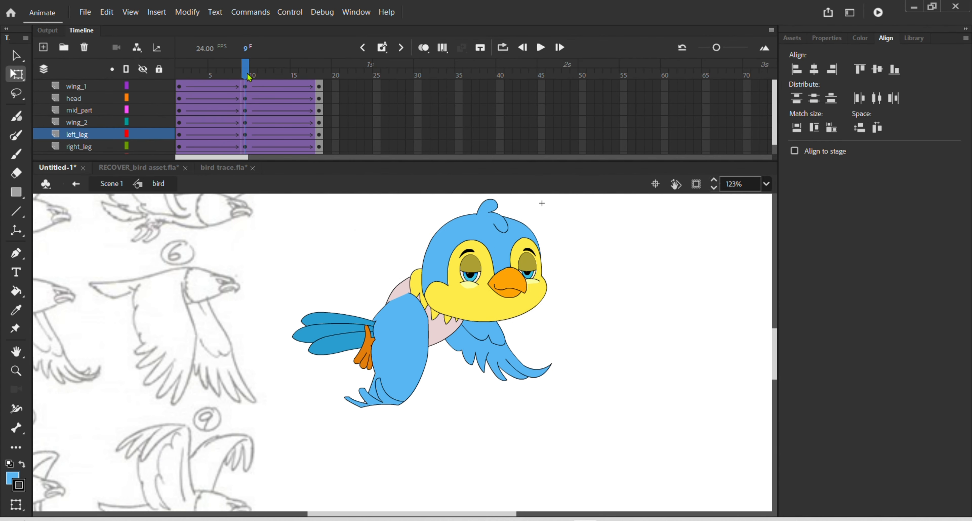
click(487, 206)
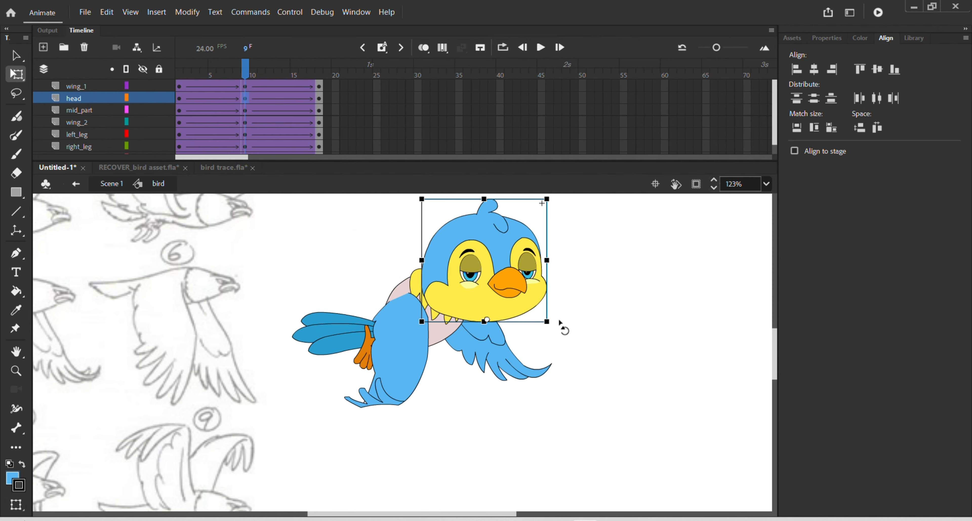
drag(559, 320, 564, 337)
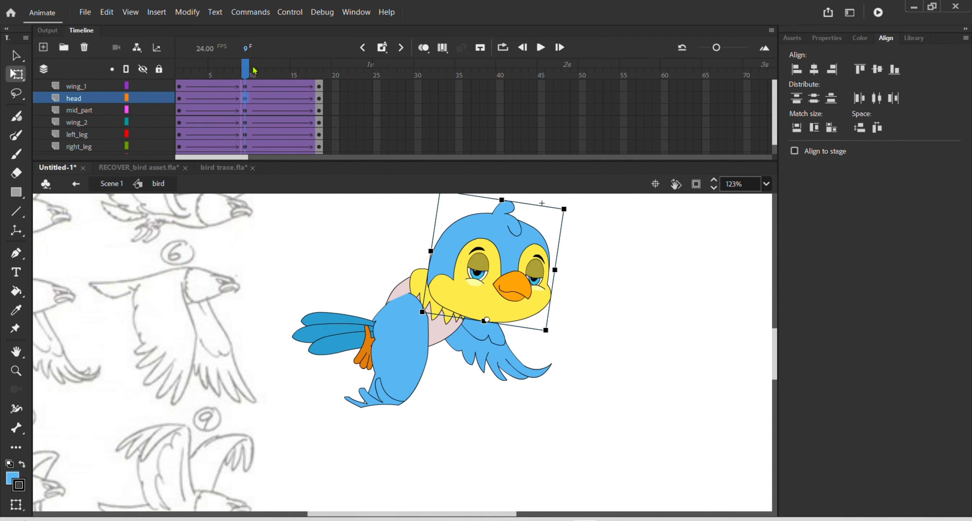
Step: Play the cycle in a loop from frame 1 to check the head tilt, then stop and turn looping off
drag(250, 70, 179, 70)
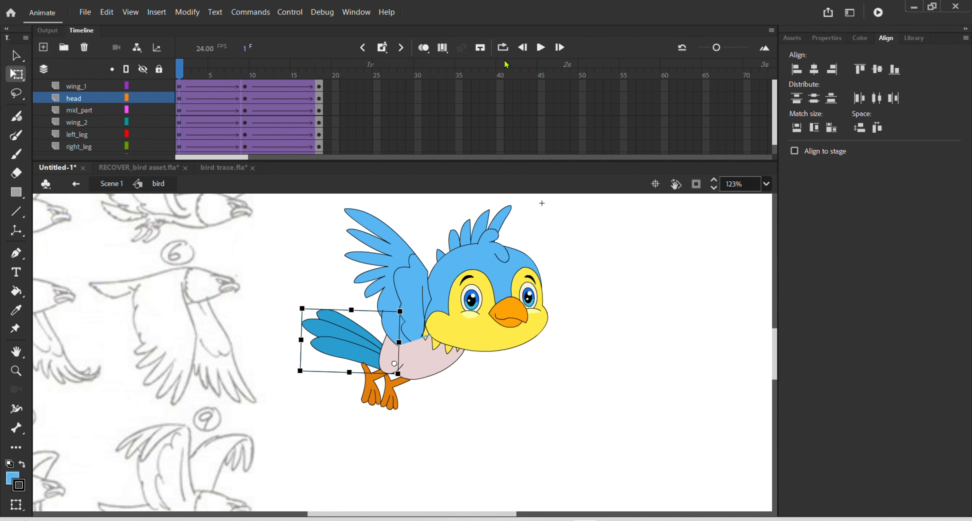
click(503, 47)
click(541, 47)
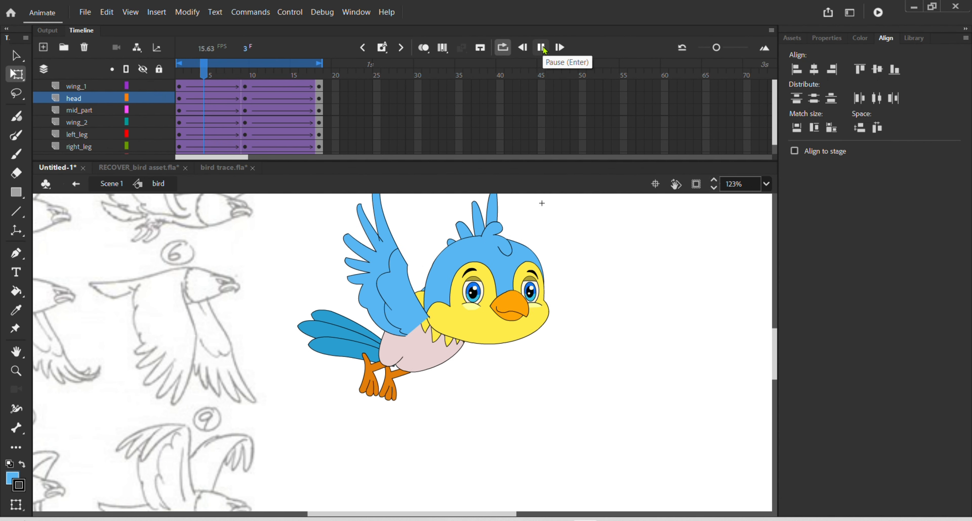
click(540, 48)
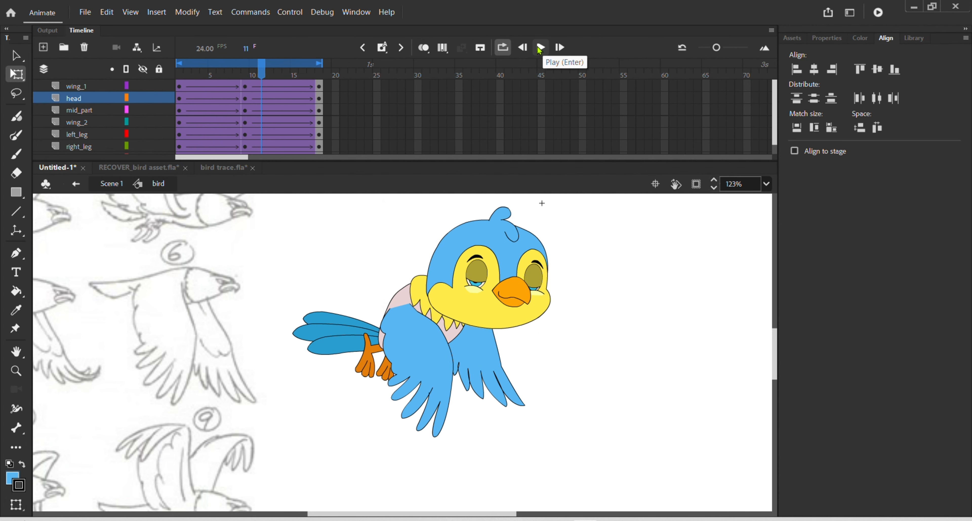
drag(265, 81, 197, 94)
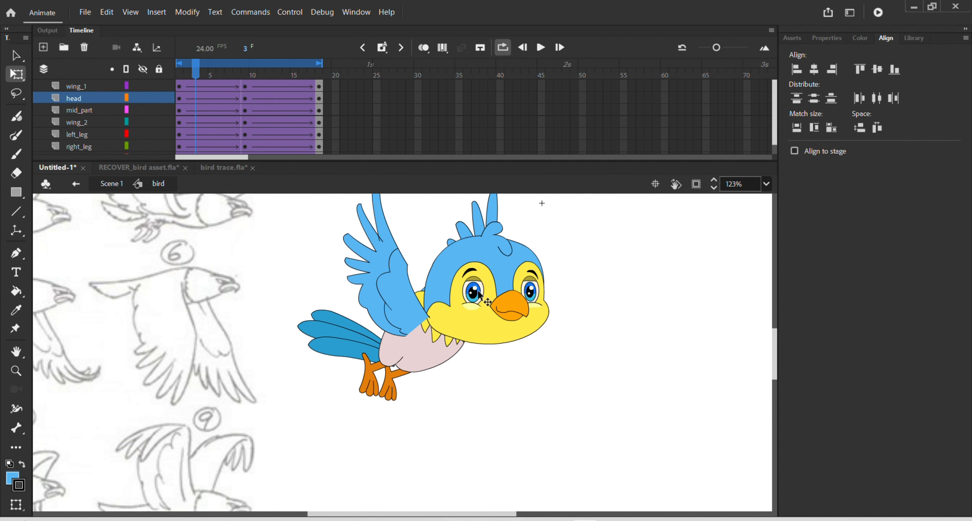
click(505, 48)
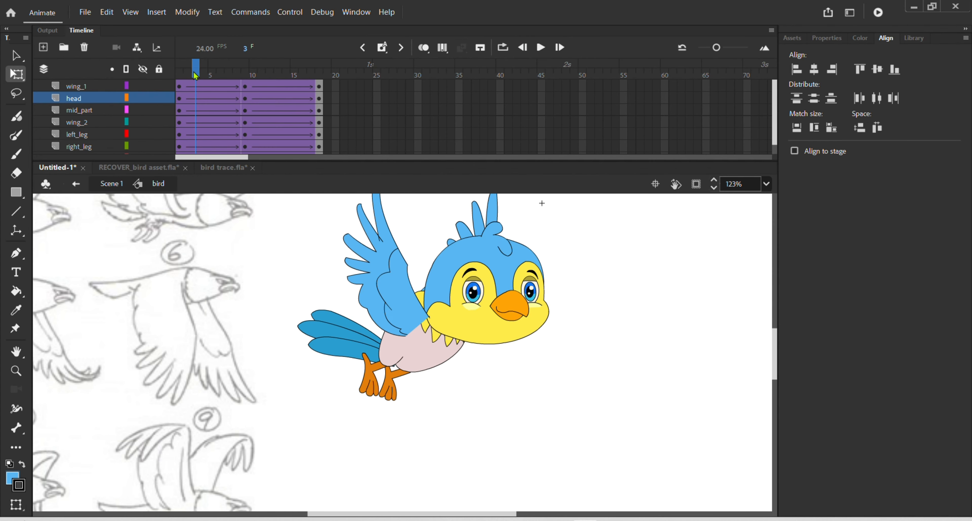
Step: Open the eyes symbol inside the head at frame 1, hide the left eye's mask_idn and blink layers, and unlock its pupil layer
drag(196, 76, 180, 76)
double_click(477, 296)
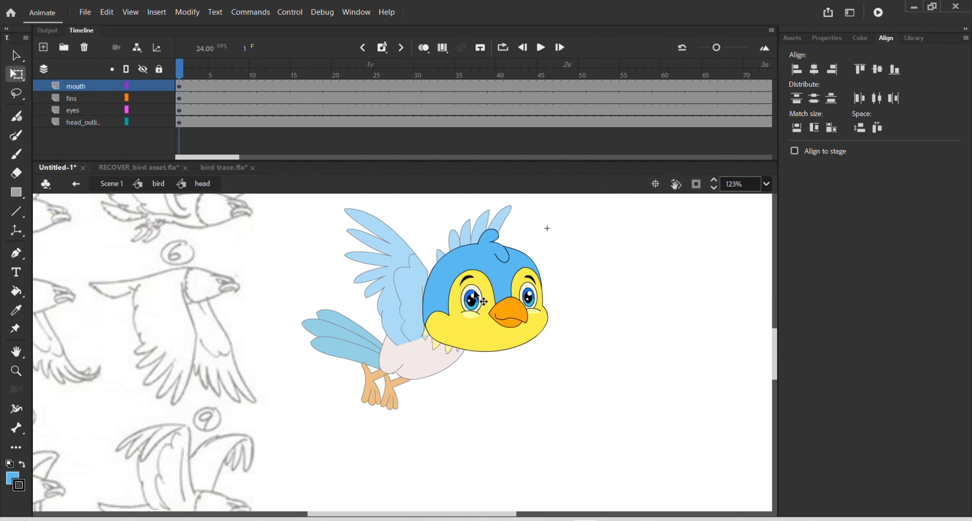
double_click(476, 296)
scroll(474, 300, up, 4)
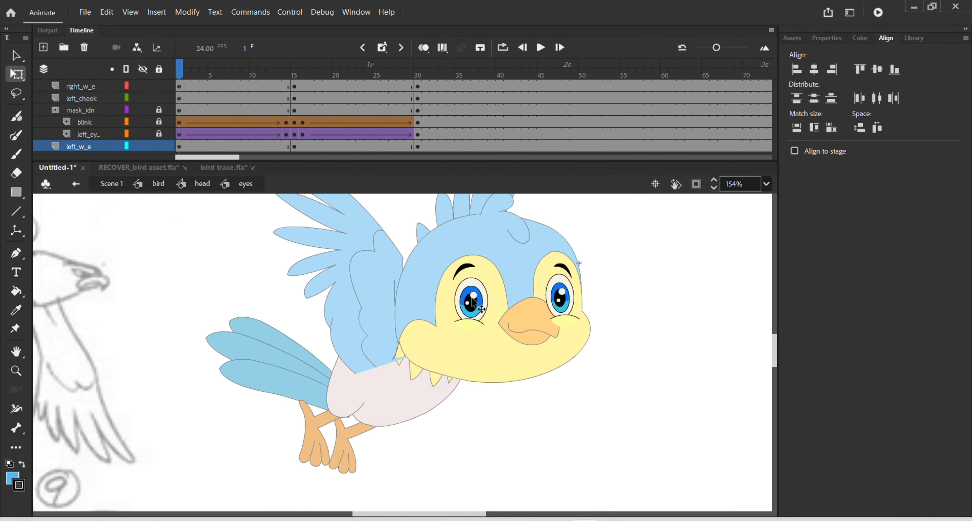
click(474, 302)
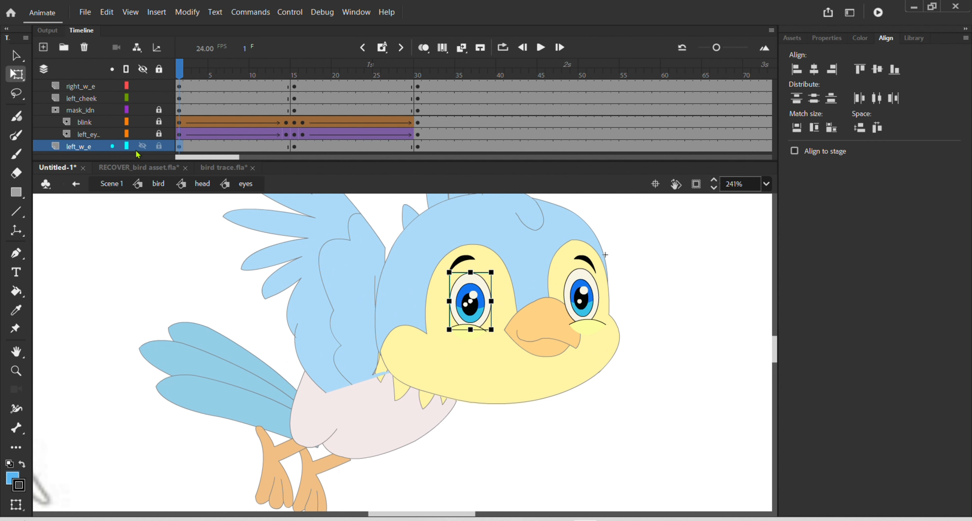
click(151, 123)
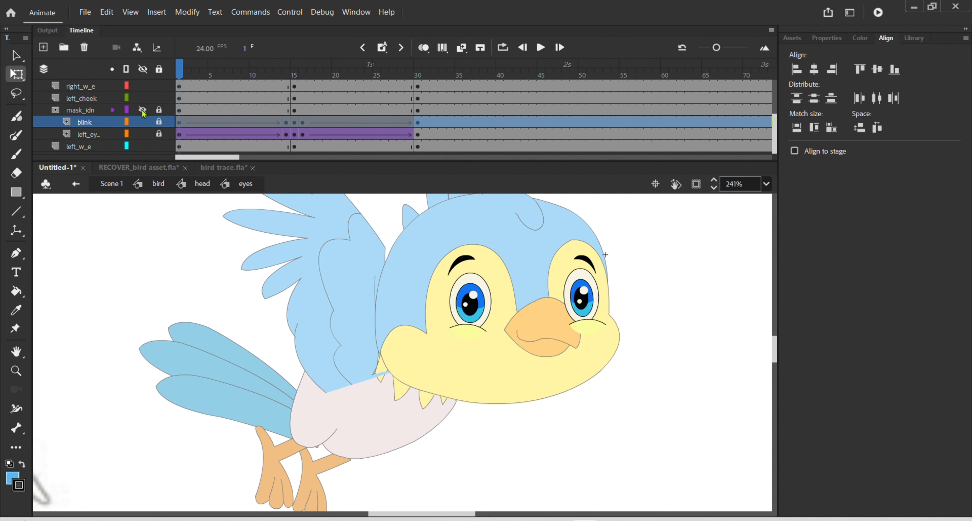
click(142, 121)
Step: Shift the left eye's pupil toward the beak at the frame 1 and frame 14 keyframes
scroll(471, 307, up, 2)
click(468, 301)
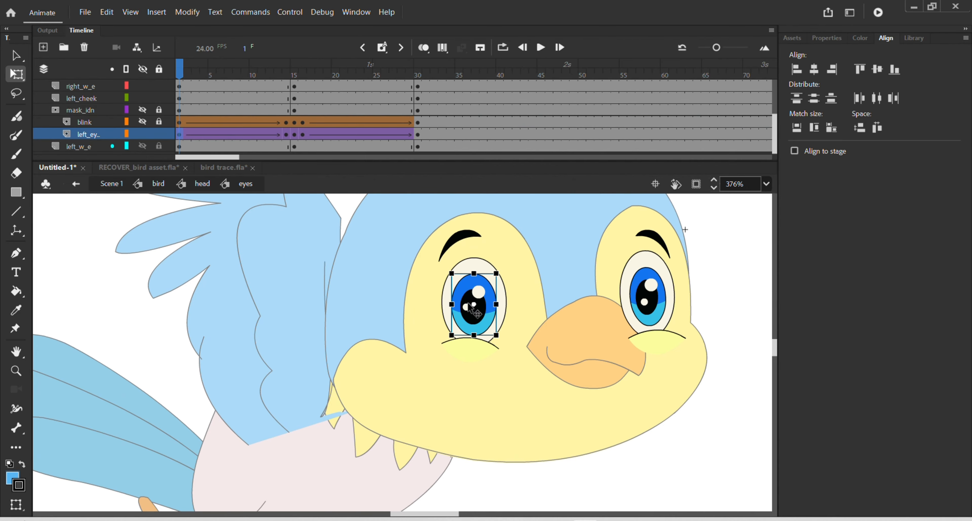
drag(468, 312, 479, 313)
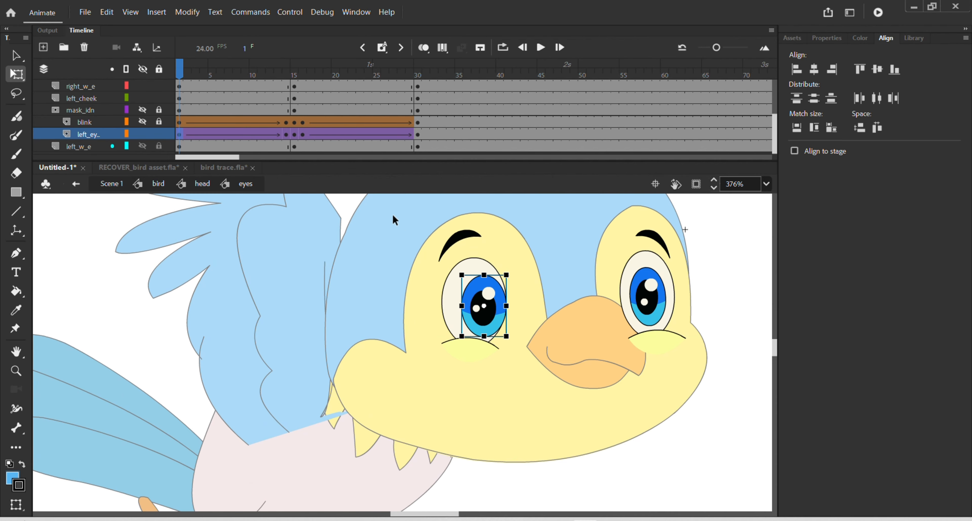
click(288, 138)
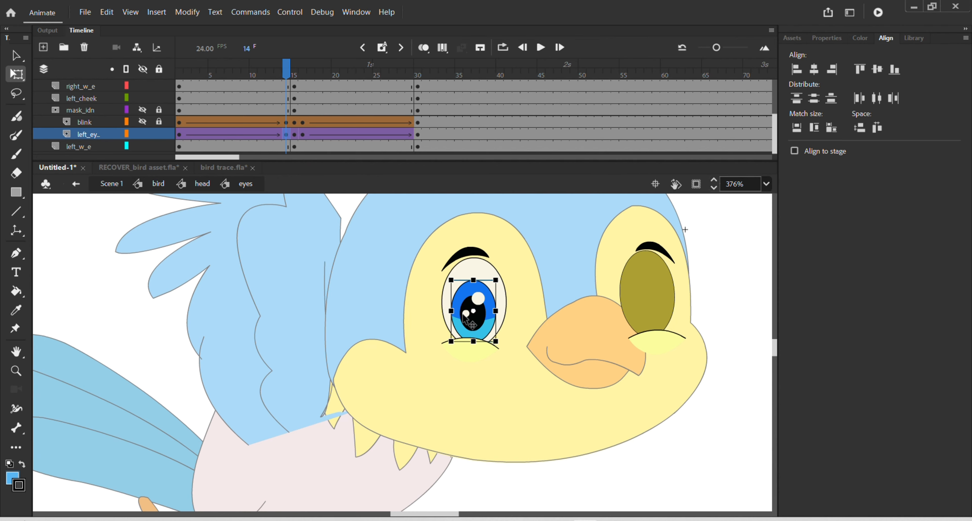
drag(462, 311, 471, 310)
drag(471, 313, 472, 318)
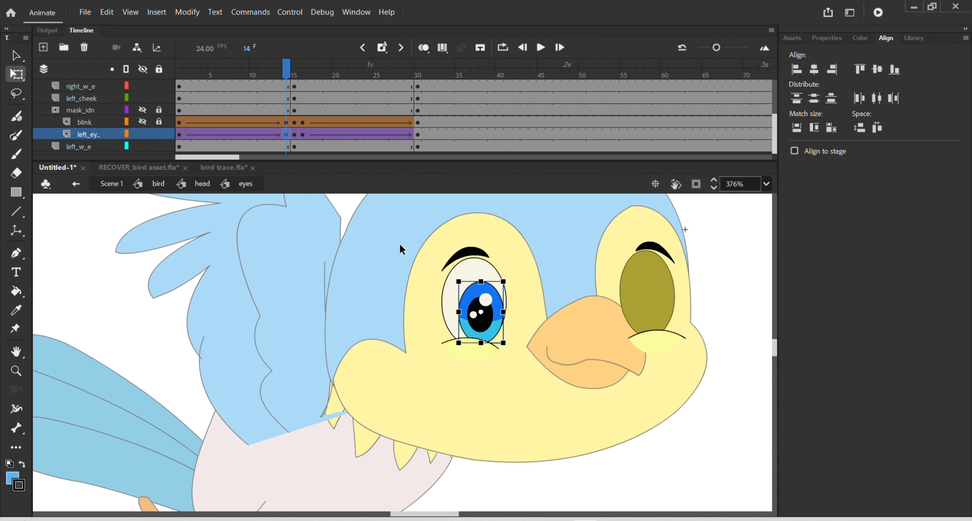
Step: Copy the shifted left pupil keyframe from frame 14 onto frames 15 and 16
click(287, 135)
click(286, 135)
click(295, 135)
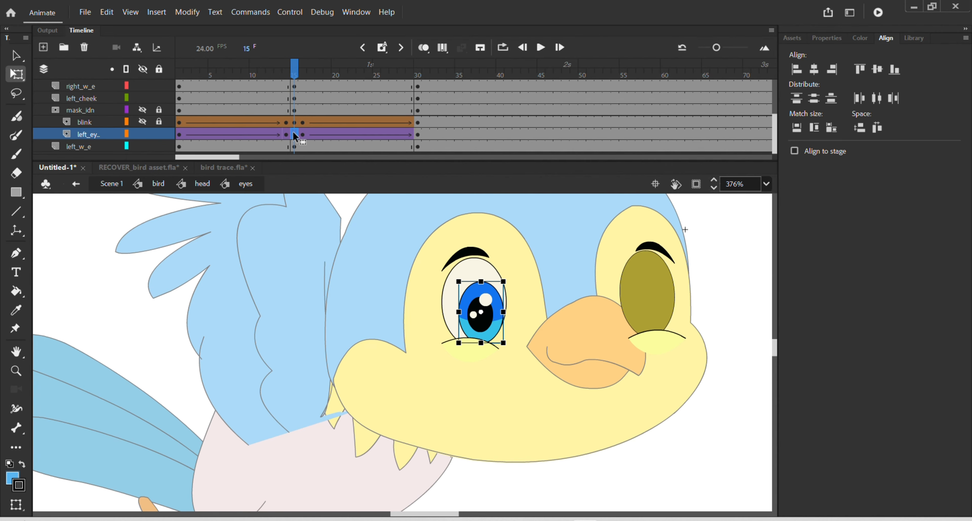
drag(293, 132, 303, 135)
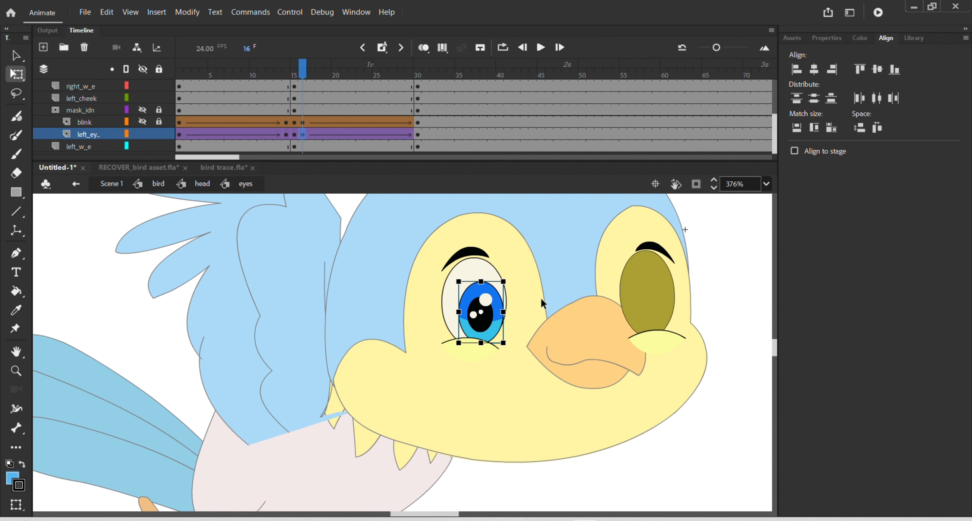
Step: Shift the left pupil toward the beak at the frame 30 keyframe and return to frame 1
click(419, 134)
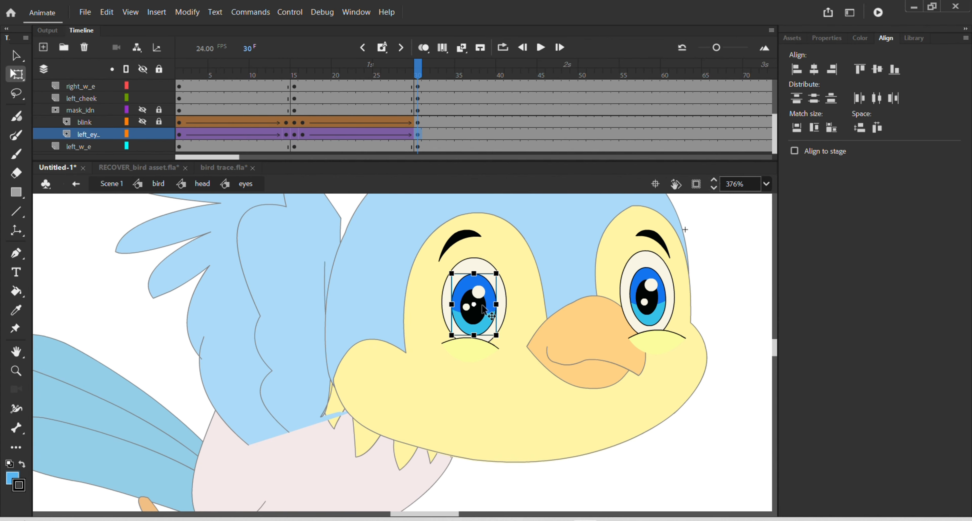
drag(484, 306, 491, 304)
drag(419, 74, 182, 111)
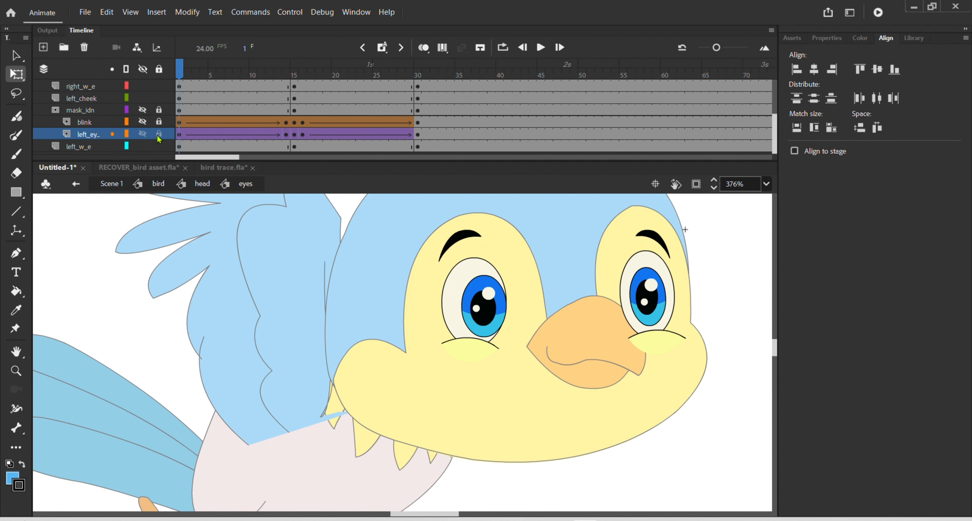
Step: Restore the left eye's mask_idn and blink layers, then hide those layers for the right eye and unlock its pupil layer
click(143, 121)
click(143, 121)
scroll(147, 113, up, 3)
scroll(151, 125, down, 2)
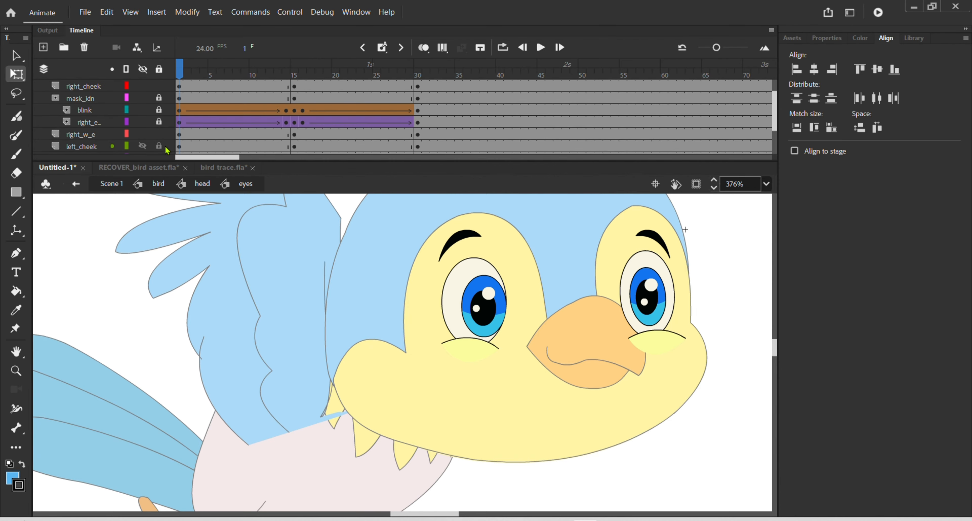
click(142, 110)
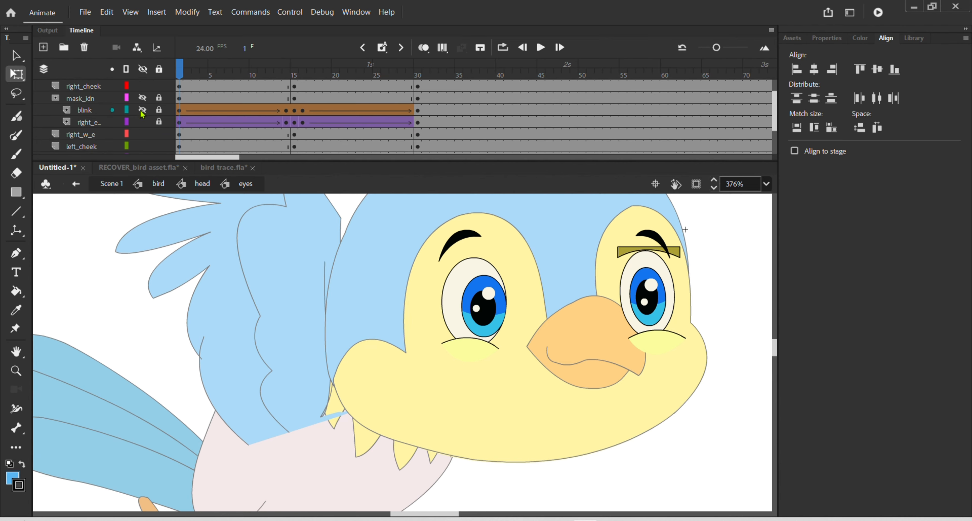
click(142, 110)
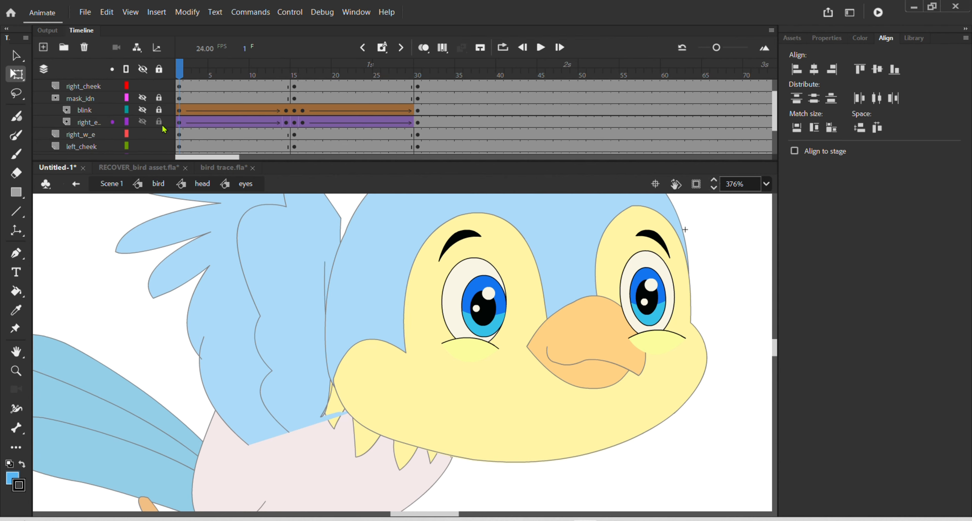
Step: Shift the right eye's pupil toward the flight direction at the frame 1 and frame 30 keyframes
click(180, 122)
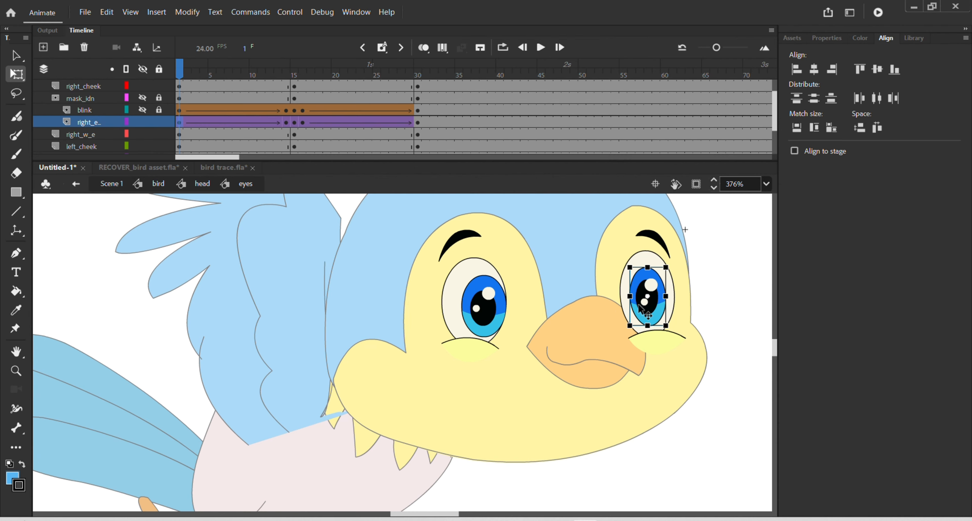
drag(641, 310, 647, 308)
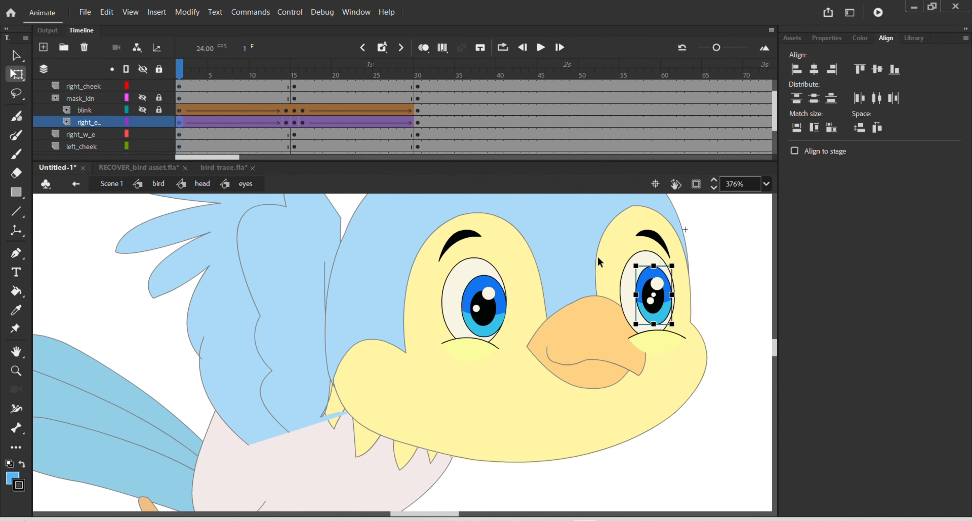
click(421, 122)
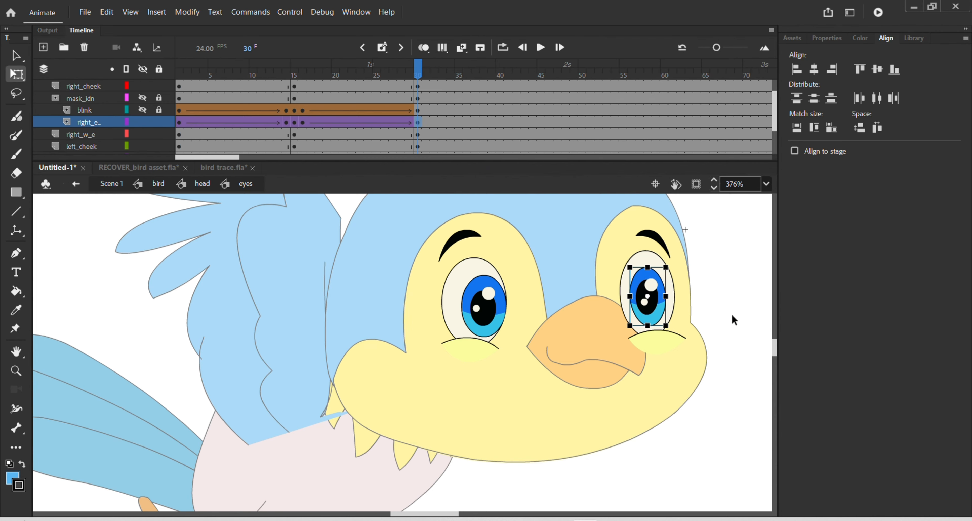
drag(667, 302, 663, 304)
Step: Shift the right pupil toward the flight direction at frame 15 and copy that keyframe onto frames 16 and 14
click(294, 122)
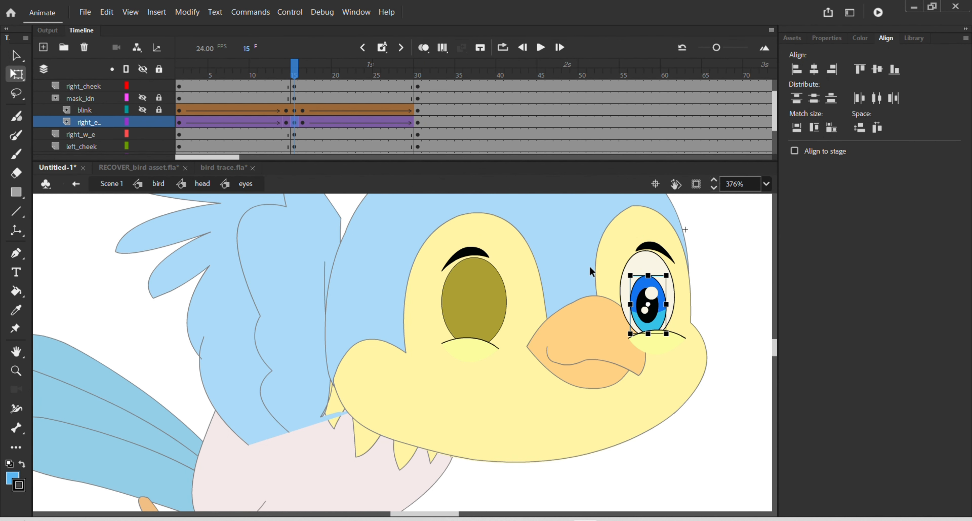
drag(658, 317, 667, 314)
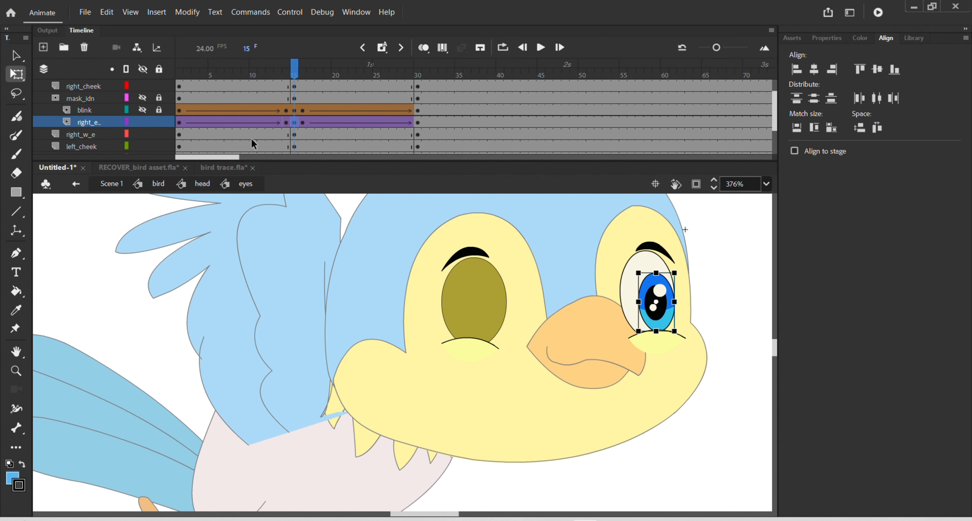
click(302, 124)
click(284, 123)
Step: Lock the right pupil layer, show the right eye's blink and mask_idn layers, and leave the eyes symbol
click(166, 126)
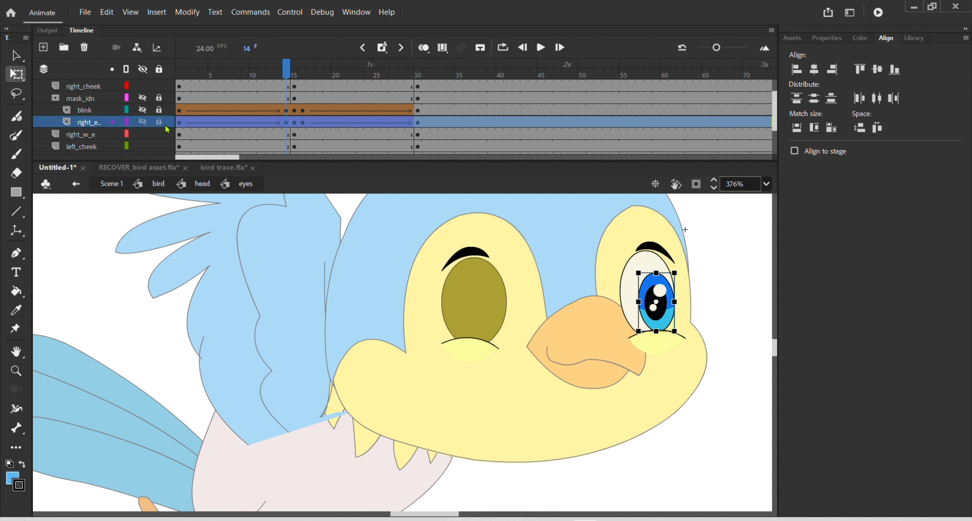
click(157, 122)
click(143, 110)
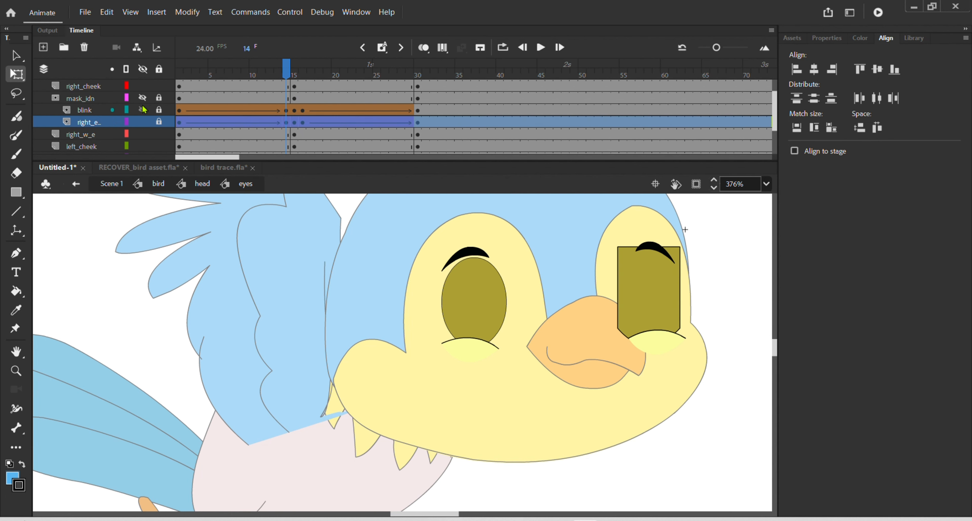
click(143, 99)
scroll(507, 322, down, 5)
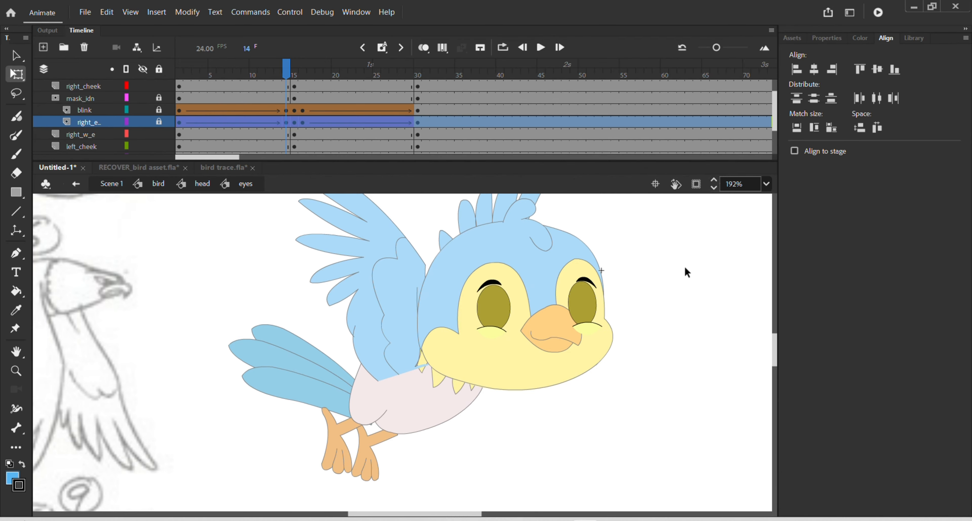
double_click(685, 267)
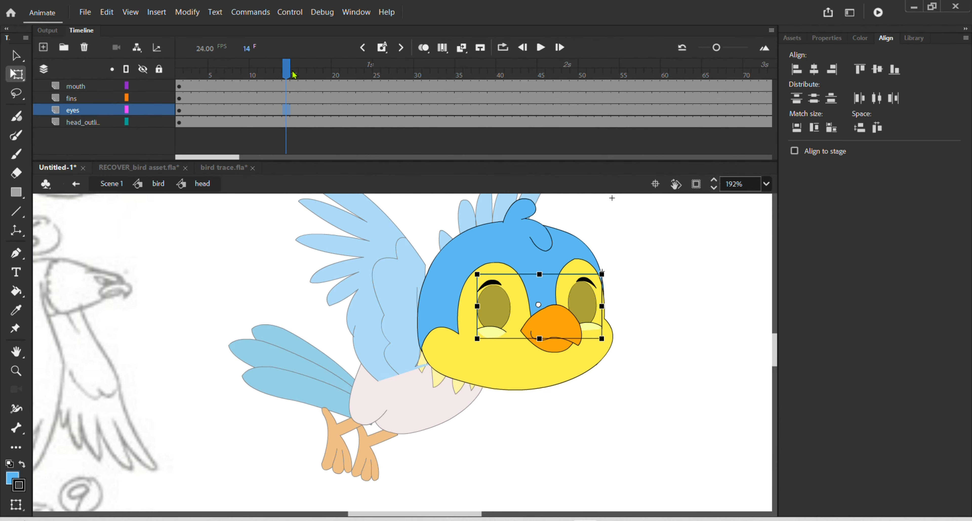
Step: Try trimming all layers of the head symbol to 18 frames, and undo the trim
drag(291, 73, 370, 119)
drag(397, 67, 145, 108)
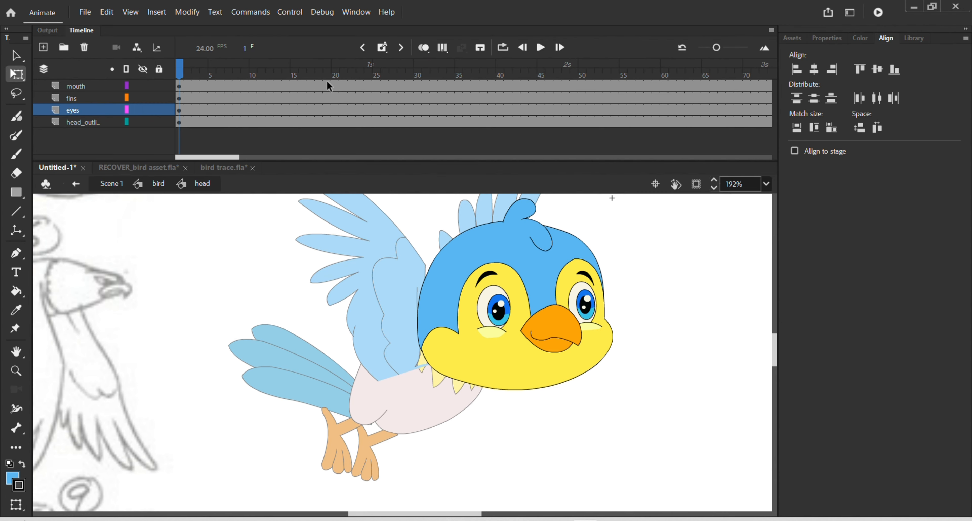
drag(327, 80, 771, 121)
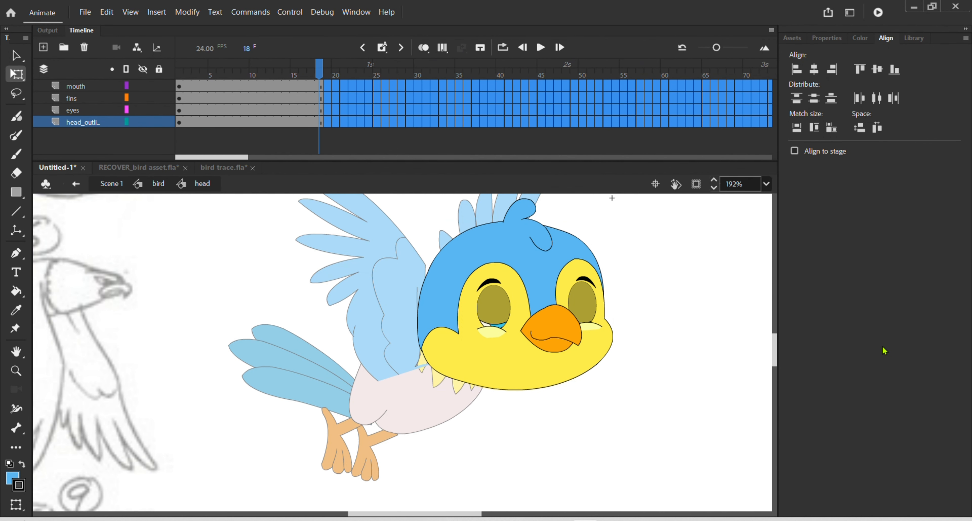
double_click(662, 405)
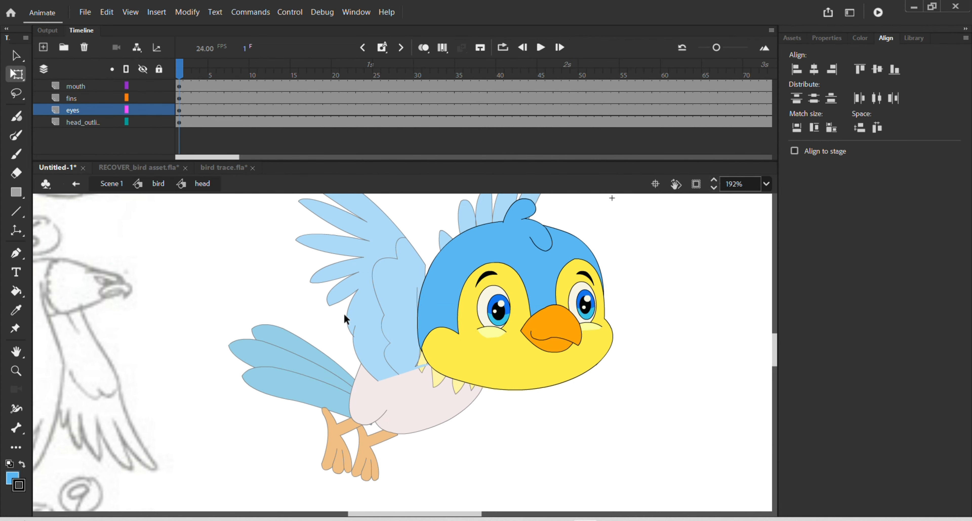
Step: Return to the bird symbol and play its 18-frame flight cycle on loop to check the motion
double_click(635, 280)
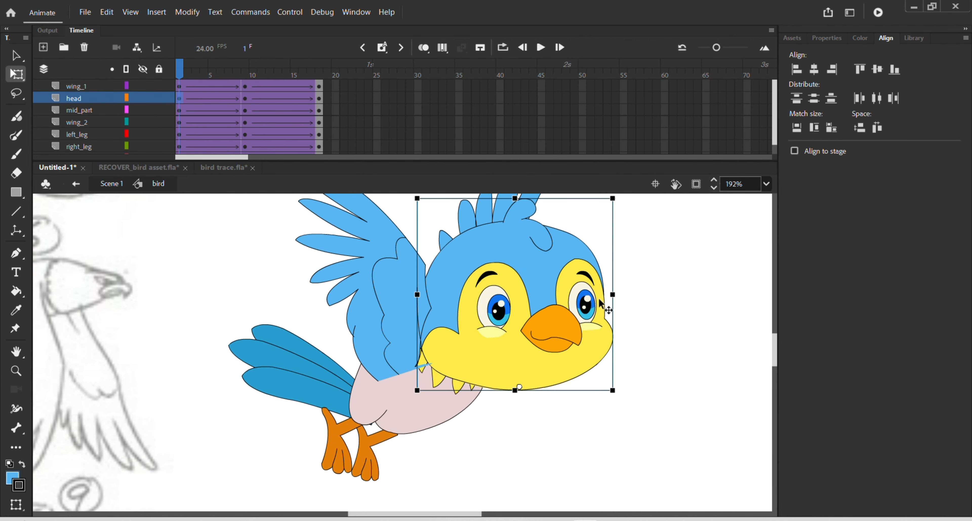
scroll(562, 311, down, 3)
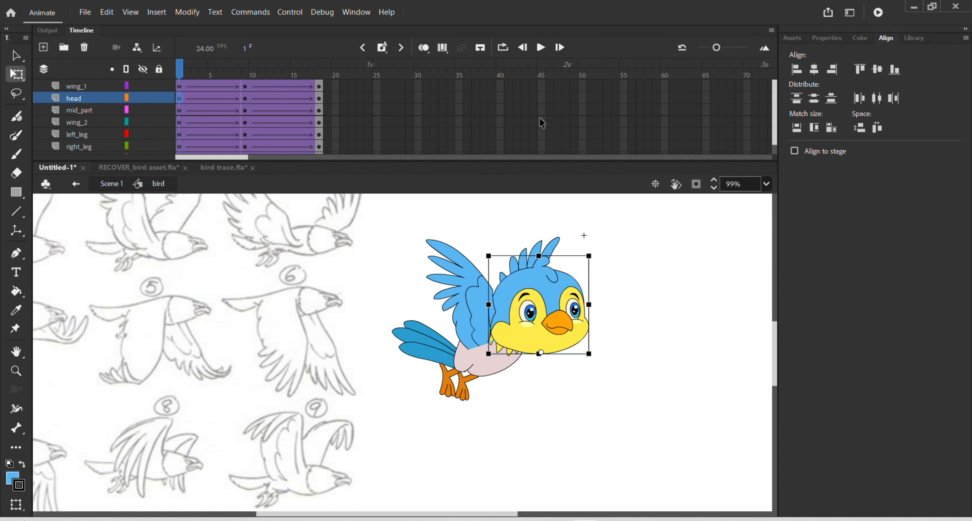
click(503, 47)
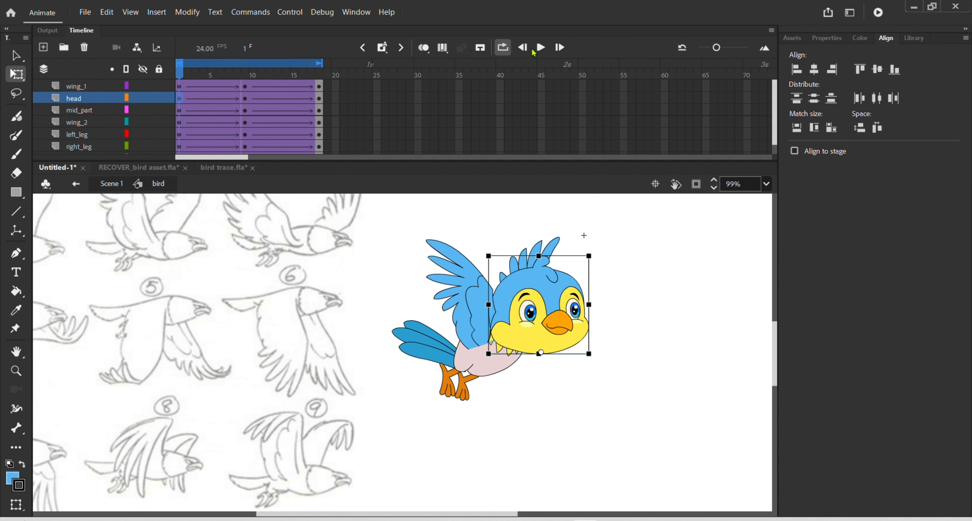
click(539, 48)
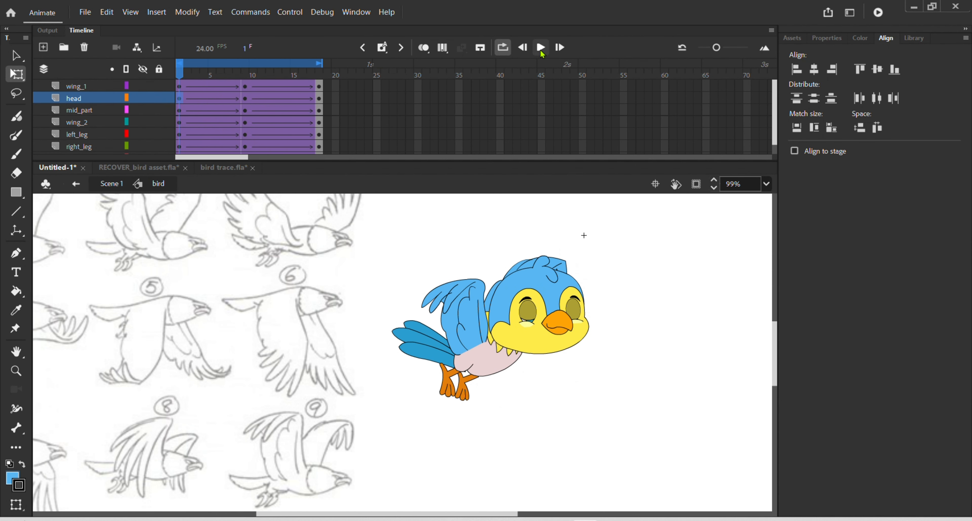
click(540, 47)
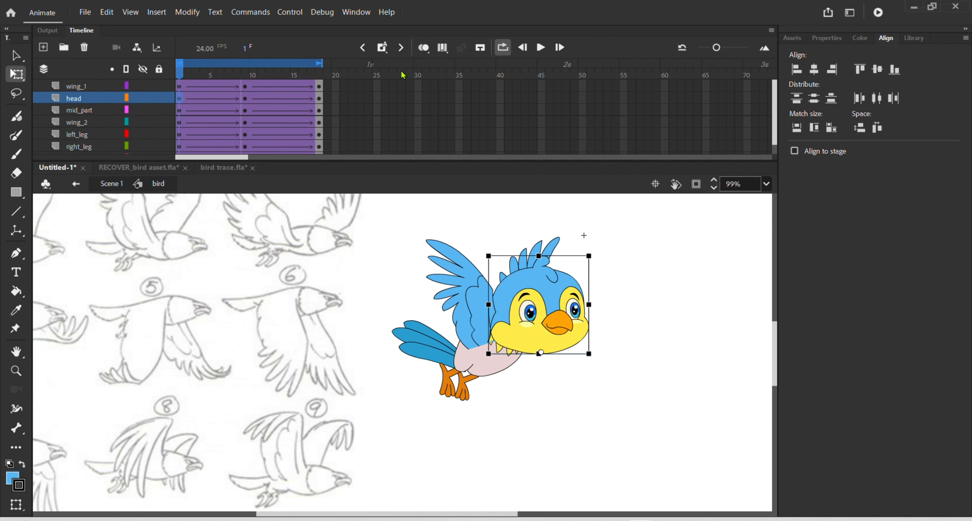
Step: Enlarge the timeline to fit every bird layer, and hide the refrence layer in Scene 1
scroll(320, 117, down, 1)
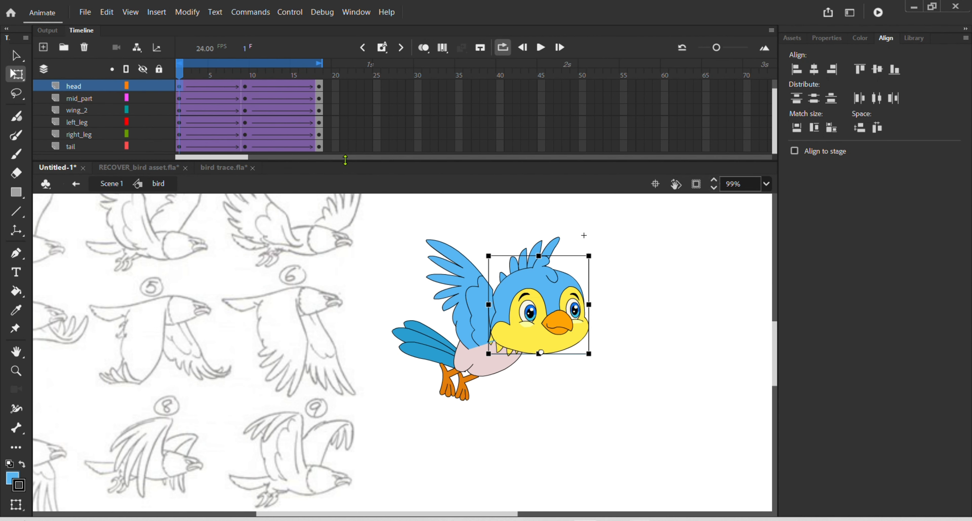
drag(345, 160, 350, 183)
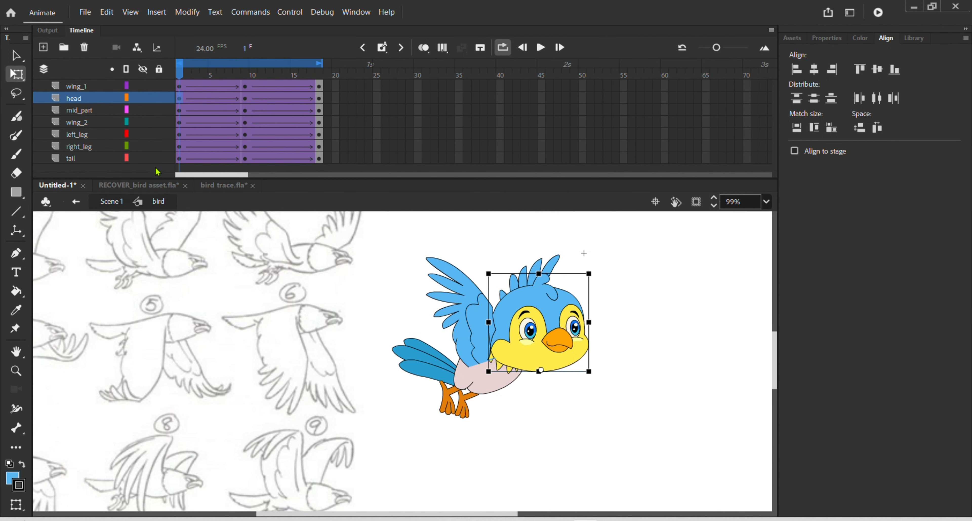
double_click(251, 290)
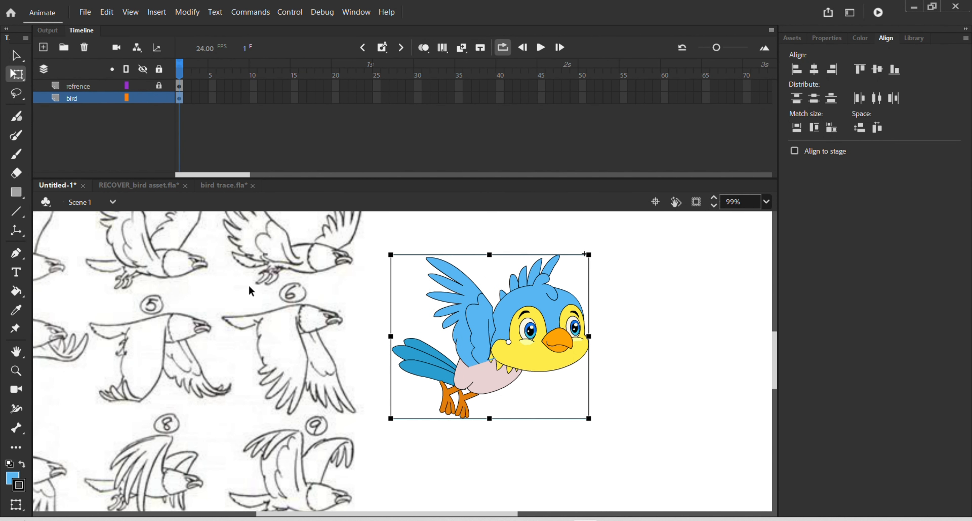
click(143, 85)
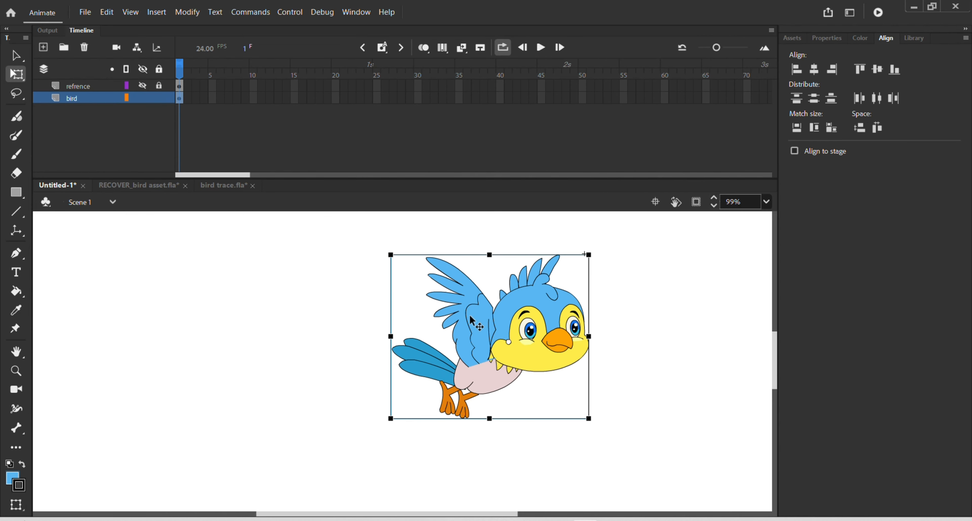
scroll(471, 320, up, 2)
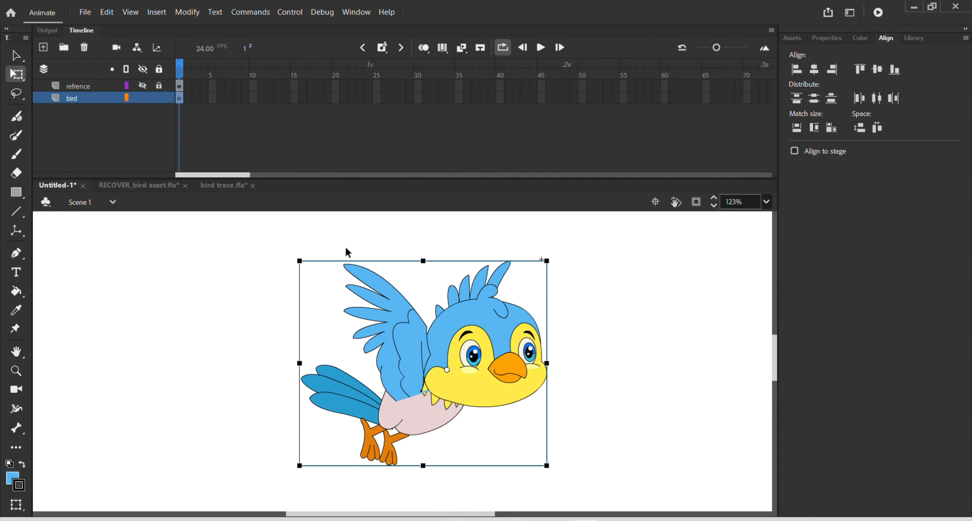
Step: Reopen the bird symbol, turn off loop playback, and duplicate the 18-frame cycle of all layers at frames 19 and 37
double_click(487, 334)
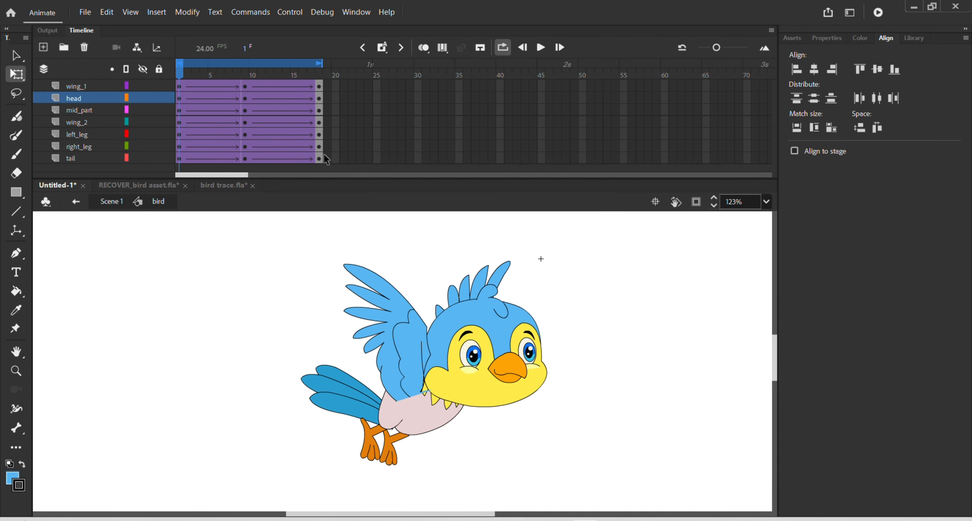
click(503, 47)
drag(320, 157, 178, 88)
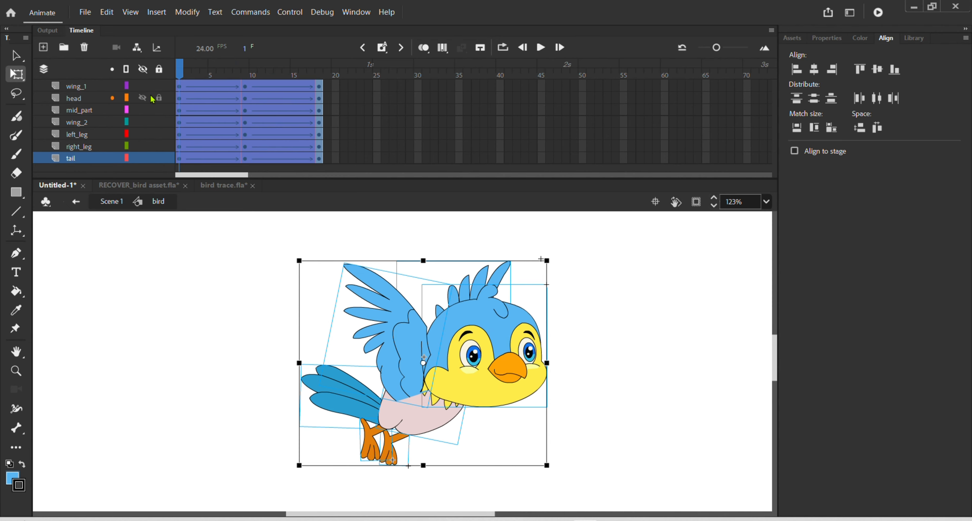
drag(175, 86, 327, 83)
drag(327, 83, 475, 84)
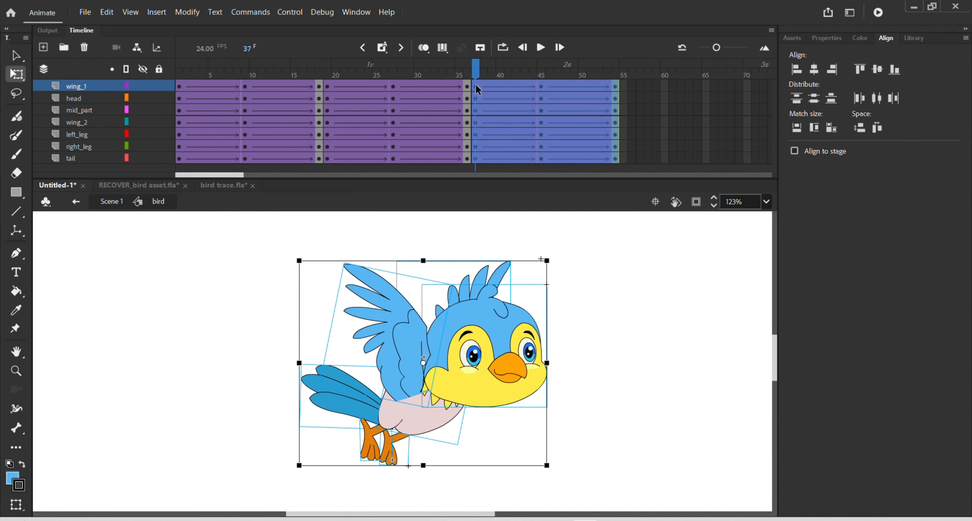
Step: Duplicate the 18-frame cycle of all layers two more times, starting at frames 55 and 73
drag(476, 83, 626, 86)
drag(623, 84, 653, 82)
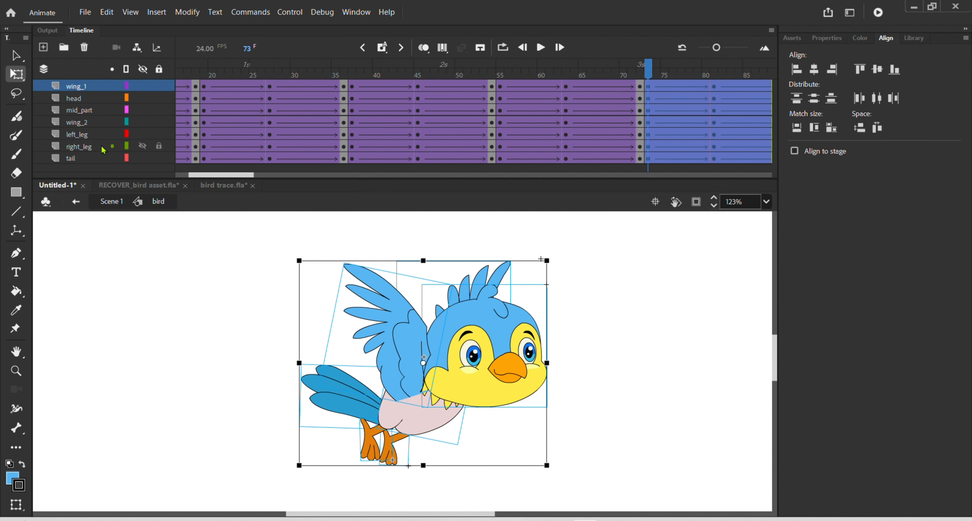
Step: Select every frame of all bird layers and duplicate the whole 90-frame sequence starting at frame 91
shift+click(93, 160)
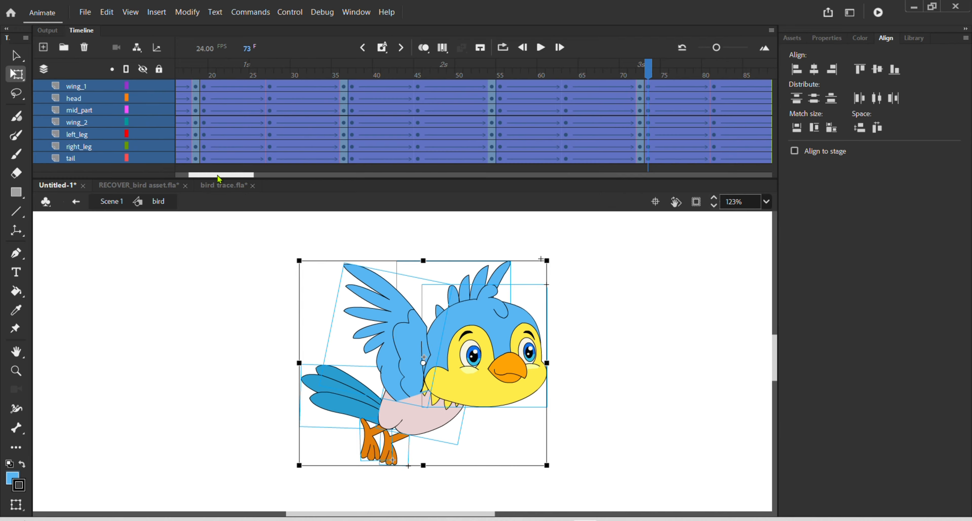
scroll(181, 166, left, 3)
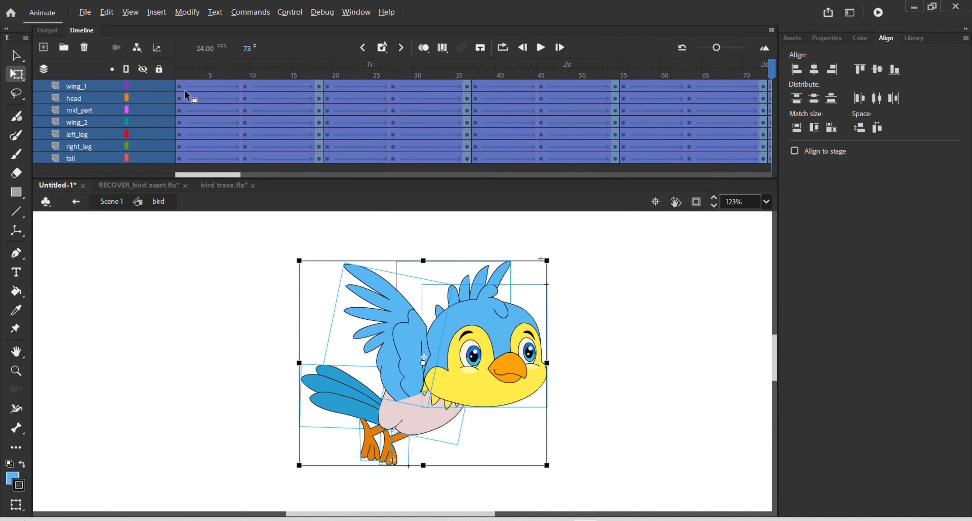
drag(182, 92, 716, 91)
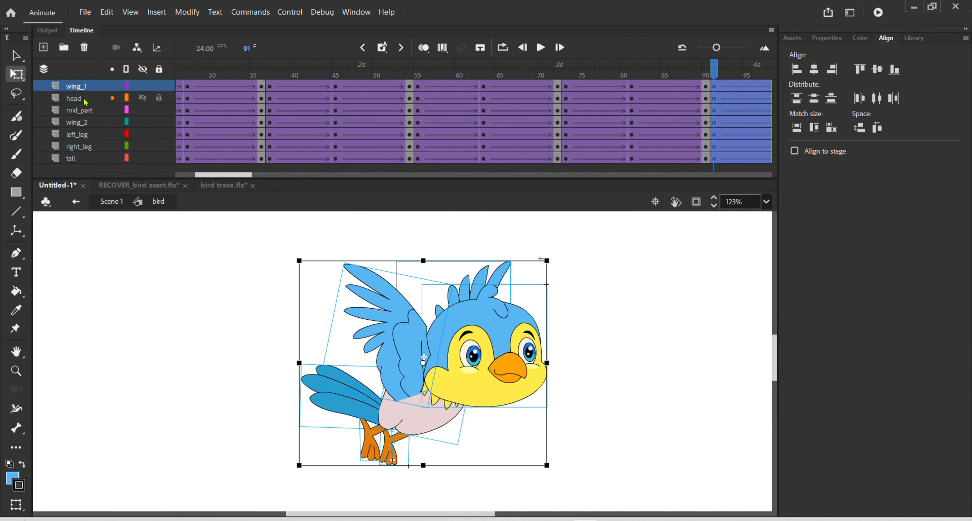
Step: Synchronize the symbols across all frames of every bird layer and return to the start of the timeline
shift+click(80, 160)
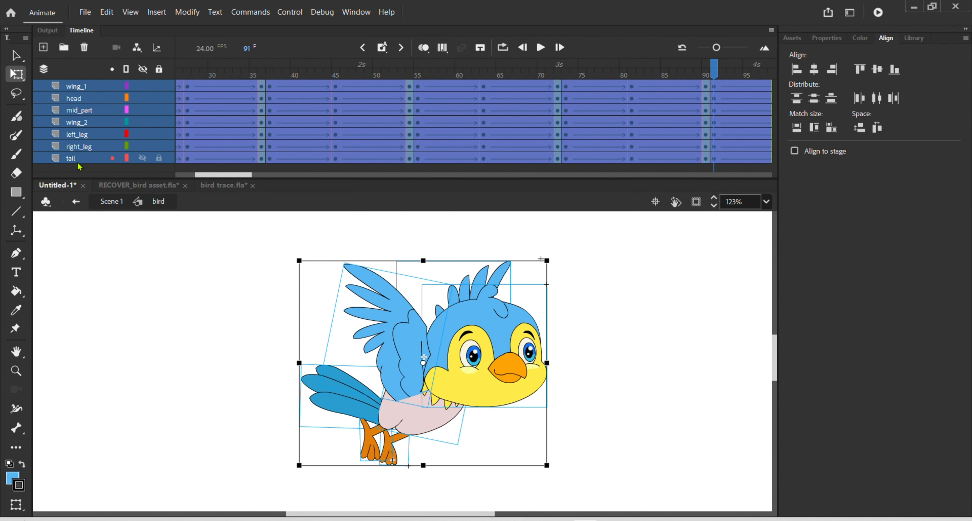
right_click(206, 137)
click(271, 446)
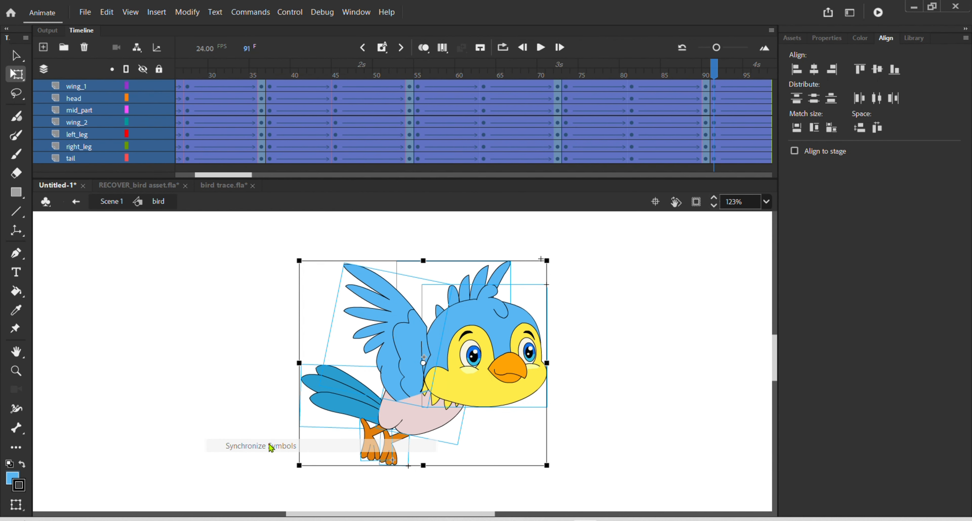
drag(234, 175, 182, 182)
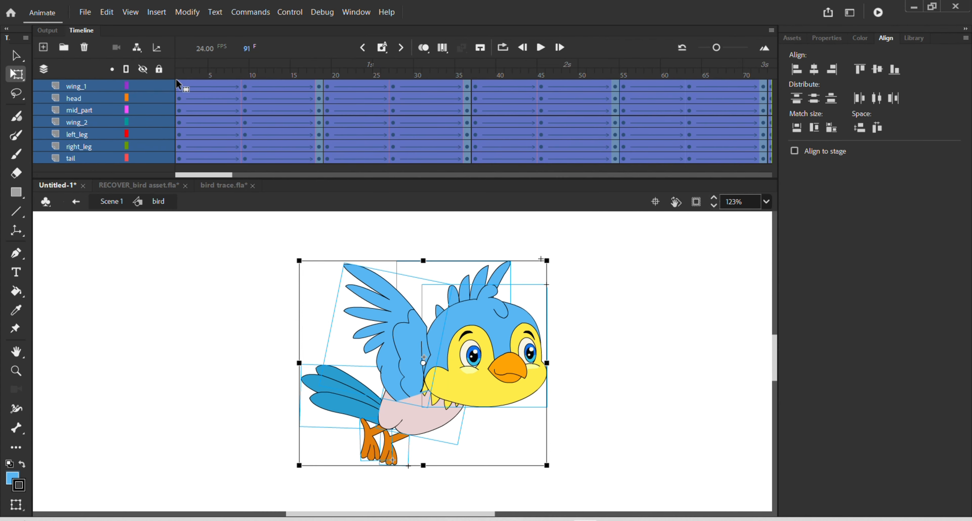
Step: Play the bird symbol's timeline from frame 1, and test the movie in the preview window before closing it
click(182, 63)
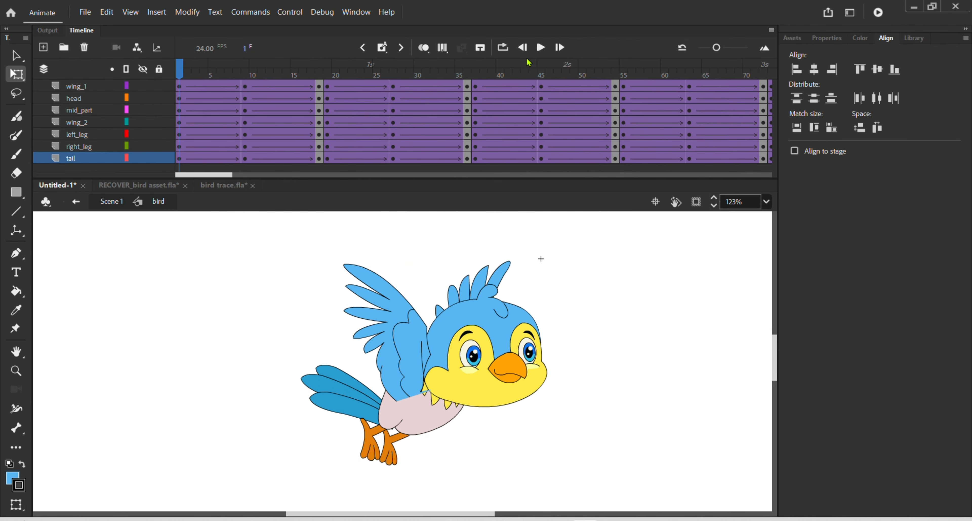
click(544, 48)
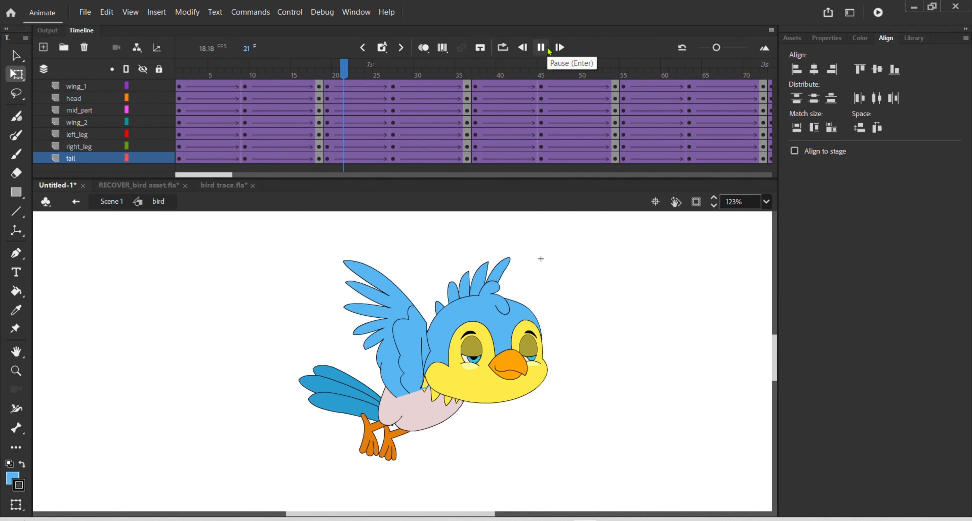
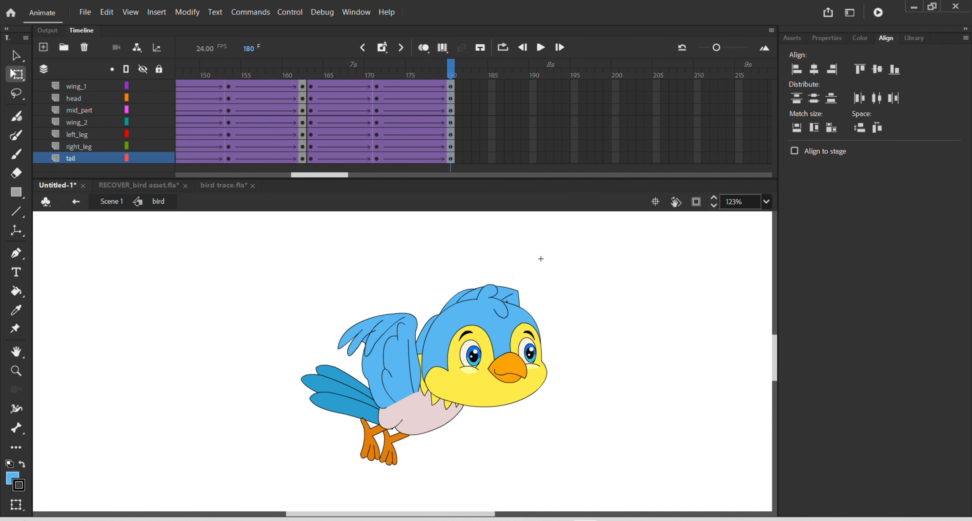
key(ctrl+Return)
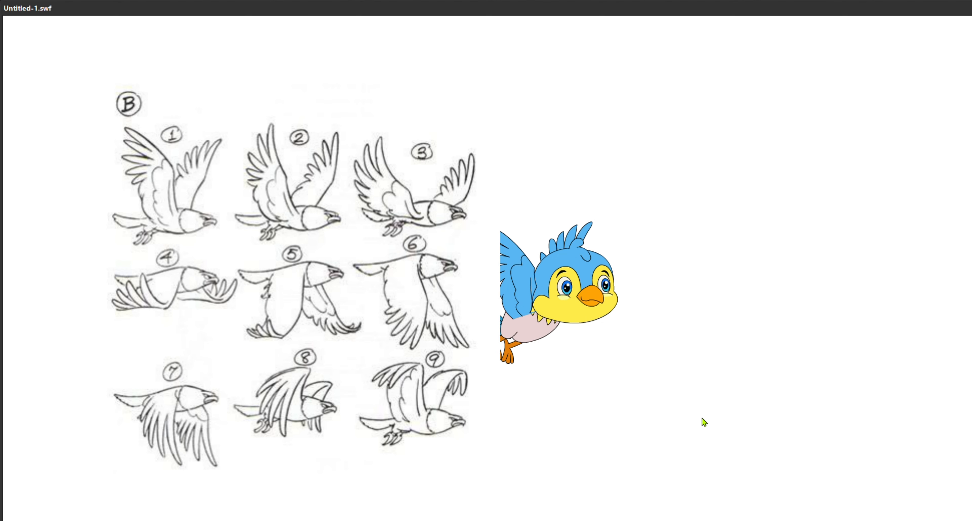
click(854, 18)
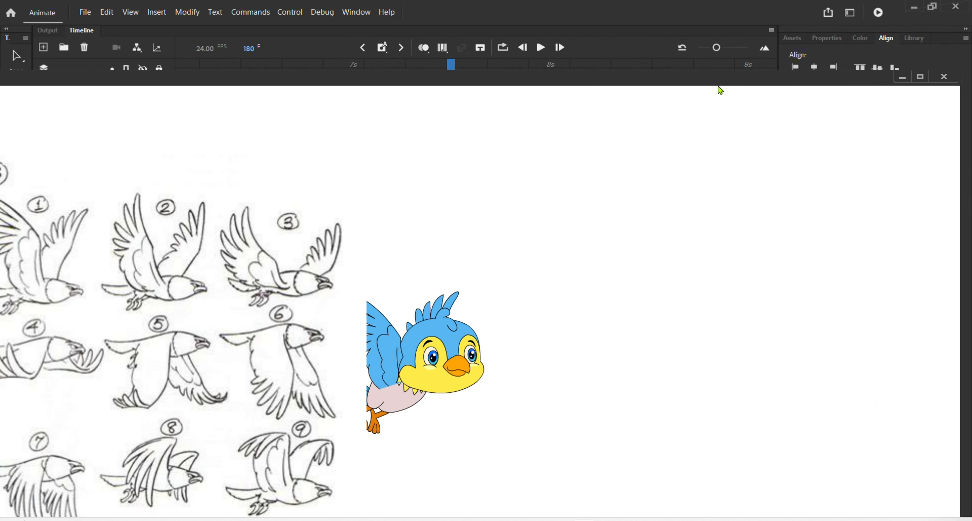
click(852, 88)
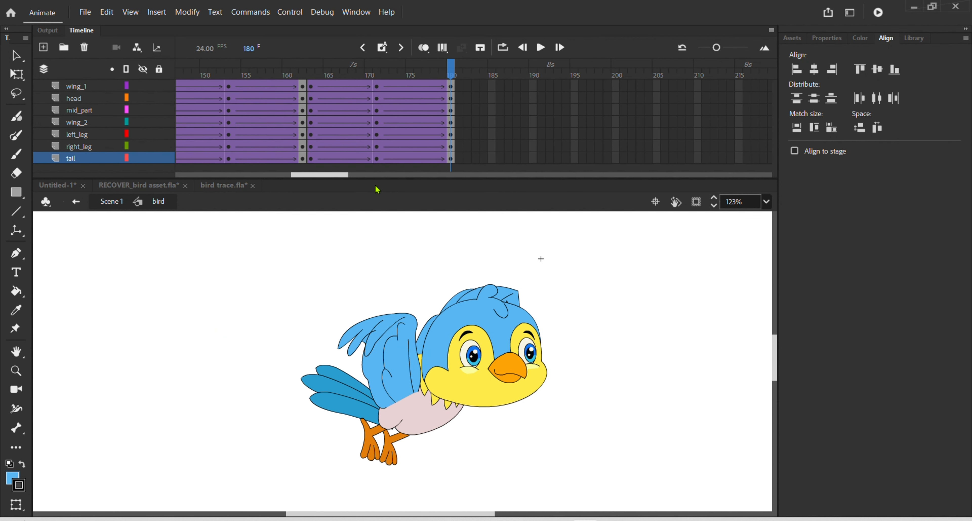
Step: Return to Scene 1 and delete the refrence layer above the bird layer
click(106, 86)
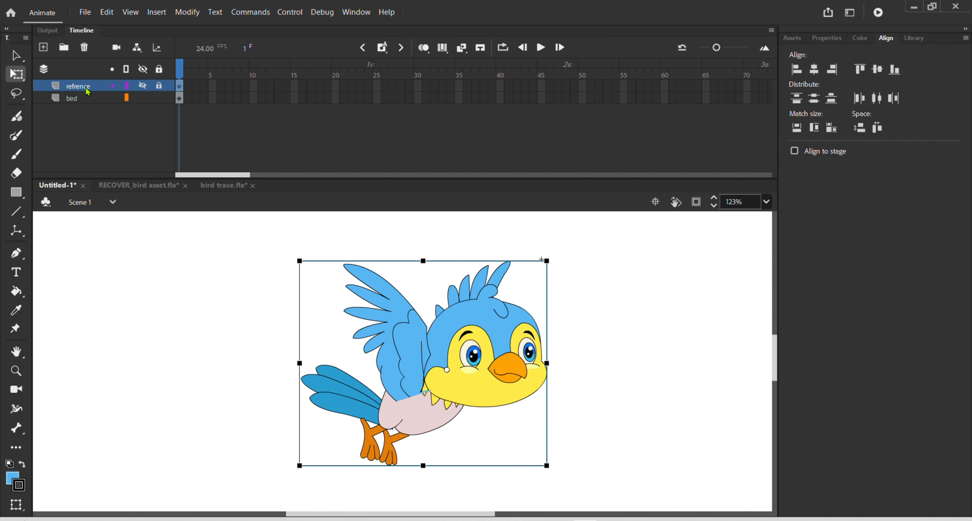
click(84, 47)
scroll(359, 349, down, 3)
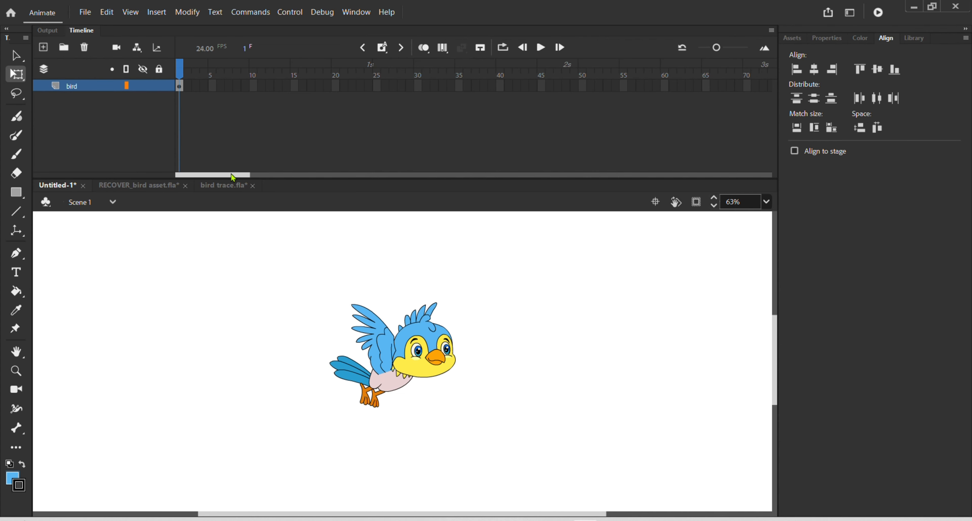
Step: Extend the bird layer in Scene 1 to frame 180
drag(233, 177, 423, 174)
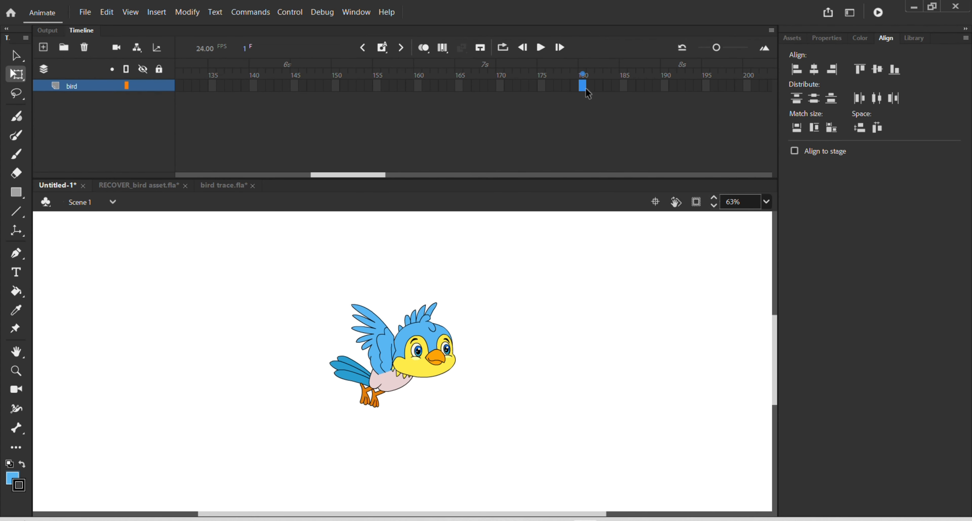
key(F5)
click(478, 163)
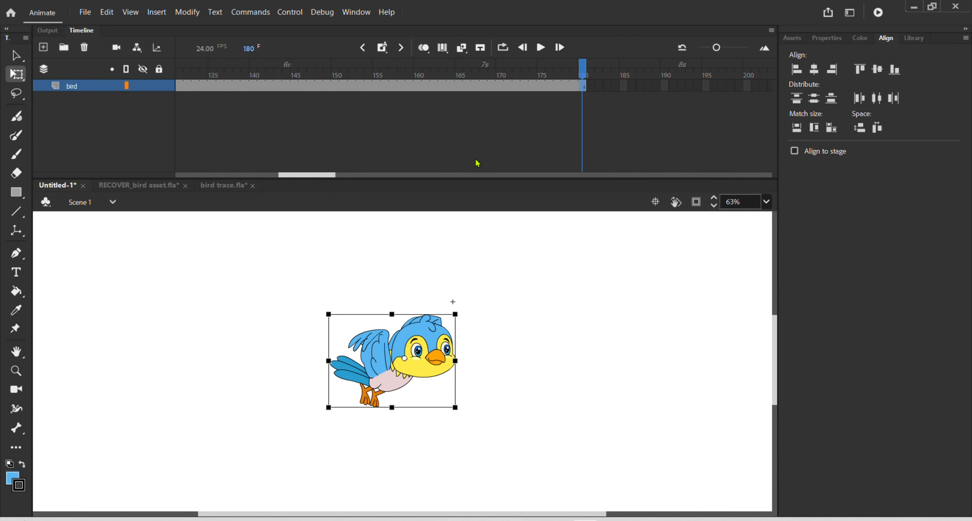
Step: Return to frame 1 of Scene 1 and test the movie to watch the full bird flight with blinks
drag(324, 178, 100, 210)
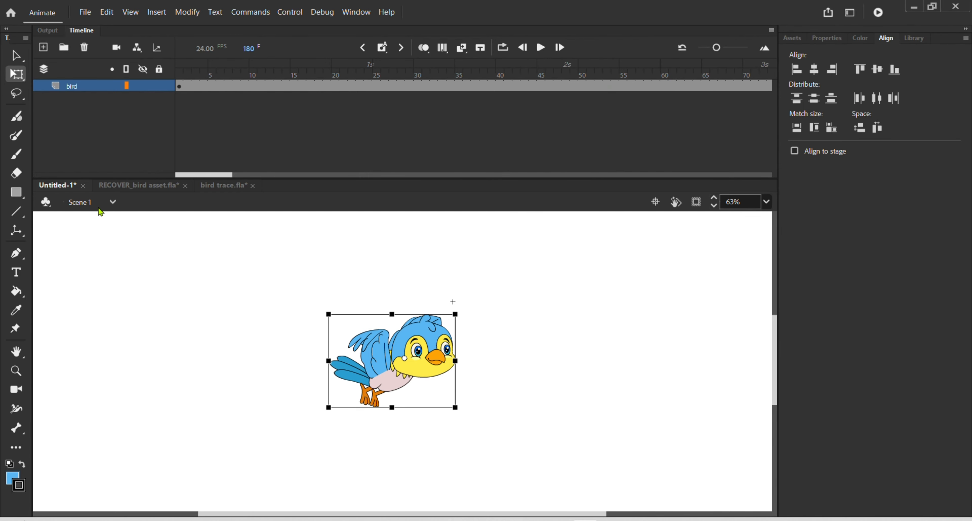
click(181, 70)
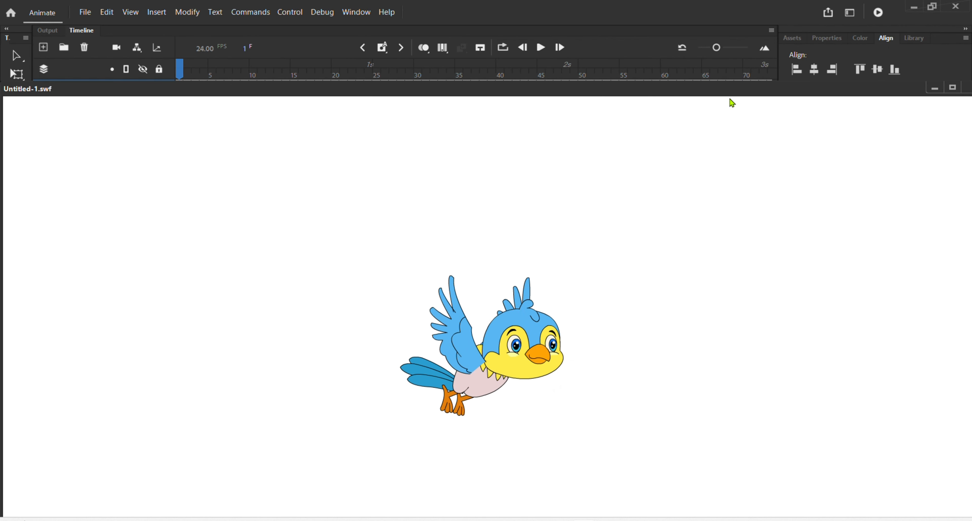
drag(732, 92, 729, 6)
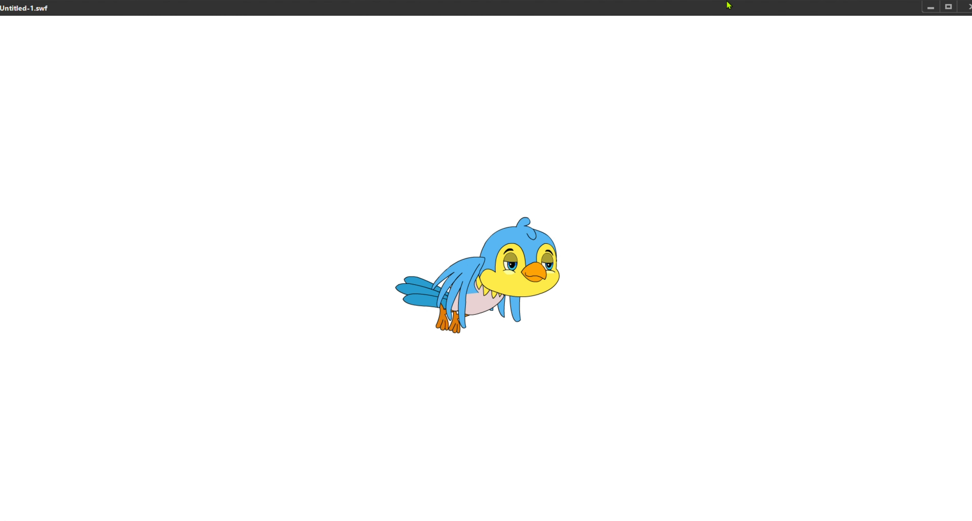